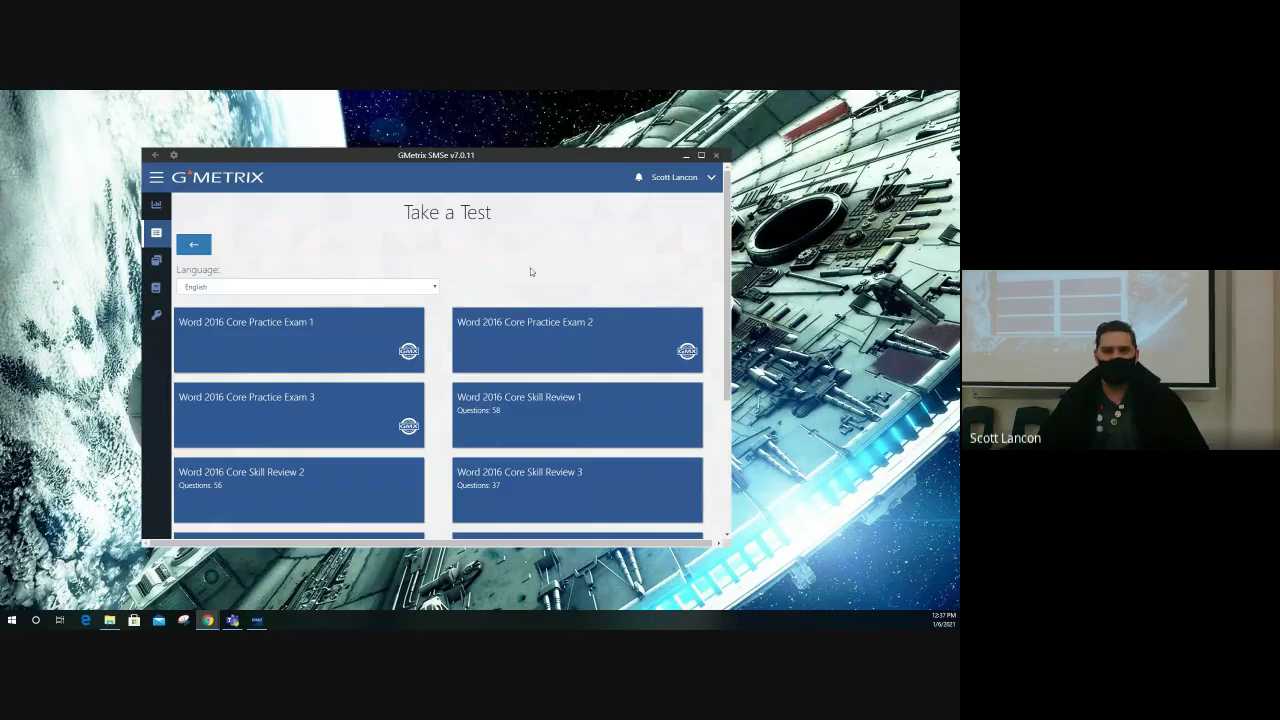
# - Start Word 2016 Core Practice Exam 1 in Training Mode, downloading its test resources and continuing into the exam
pyautogui.moveTo(262, 325)
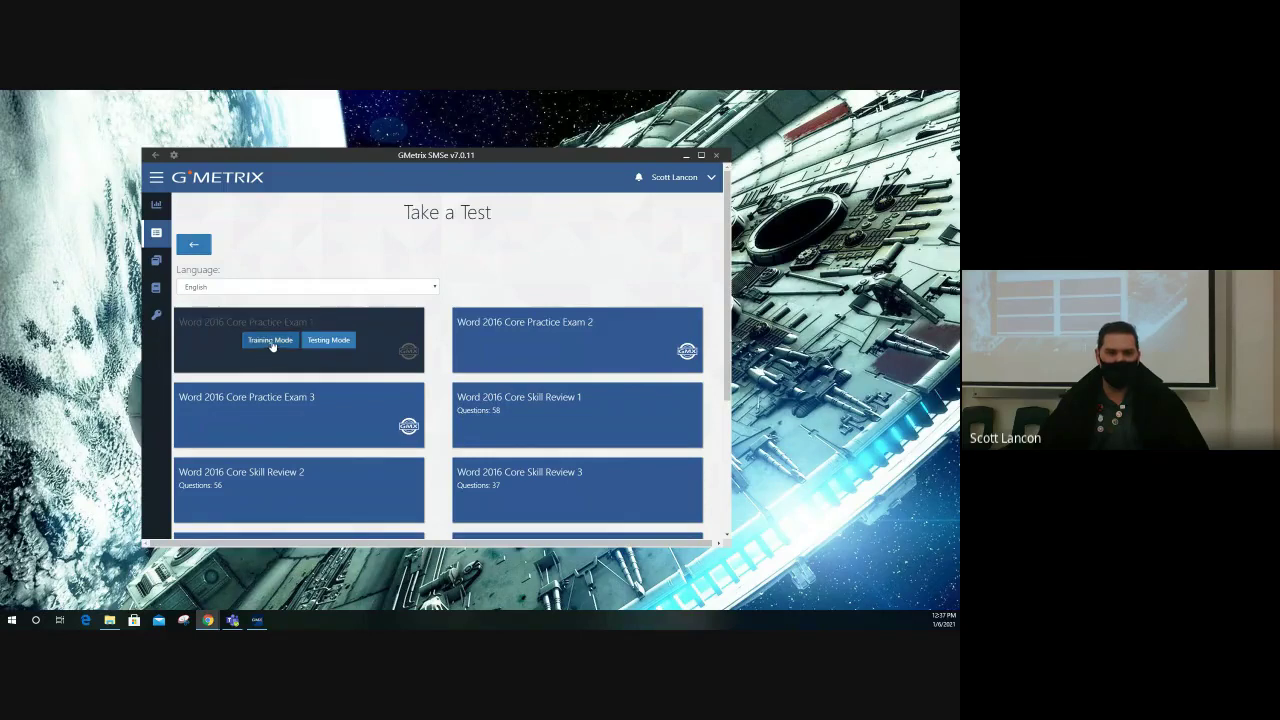
pyautogui.click(271, 341)
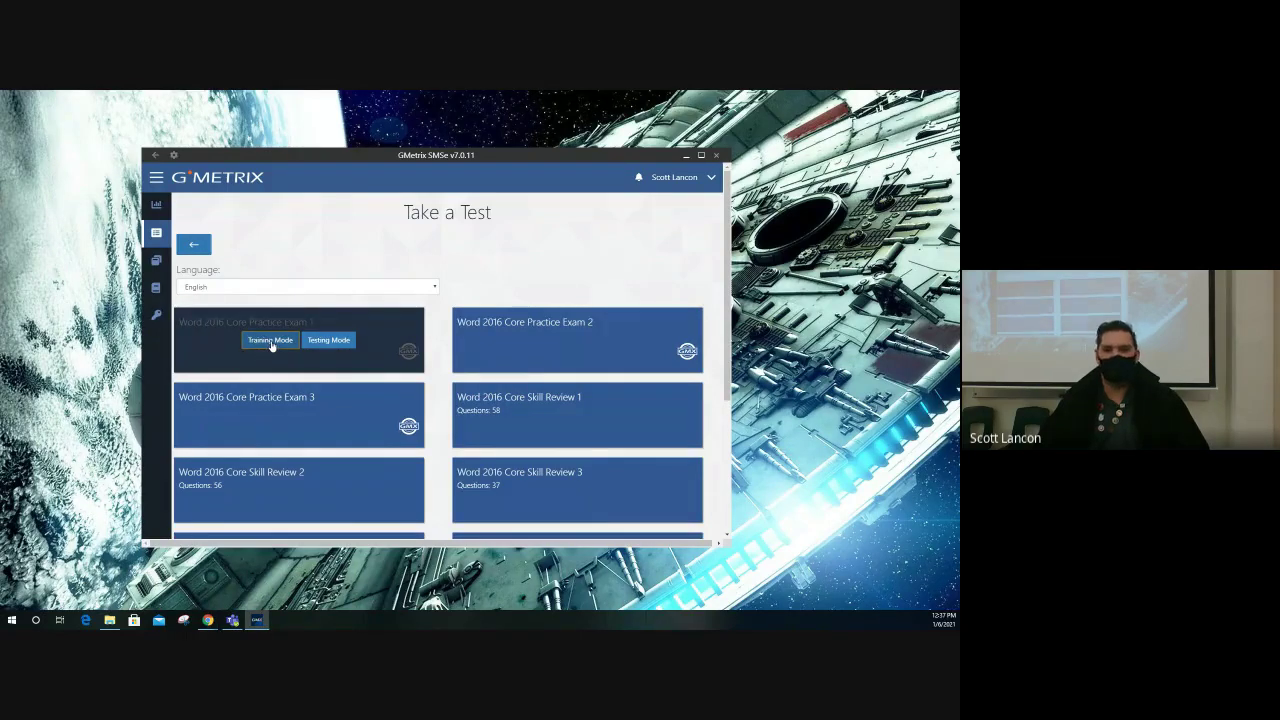
pyautogui.click(271, 342)
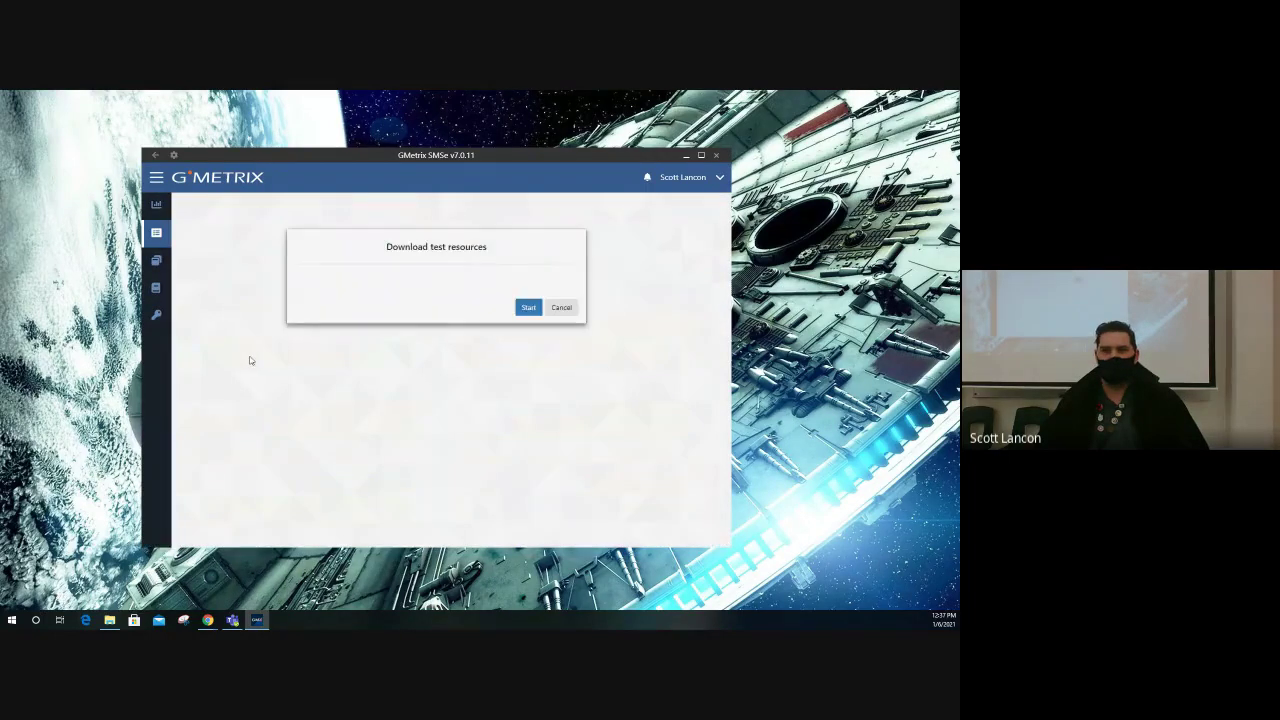
pyautogui.click(528, 307)
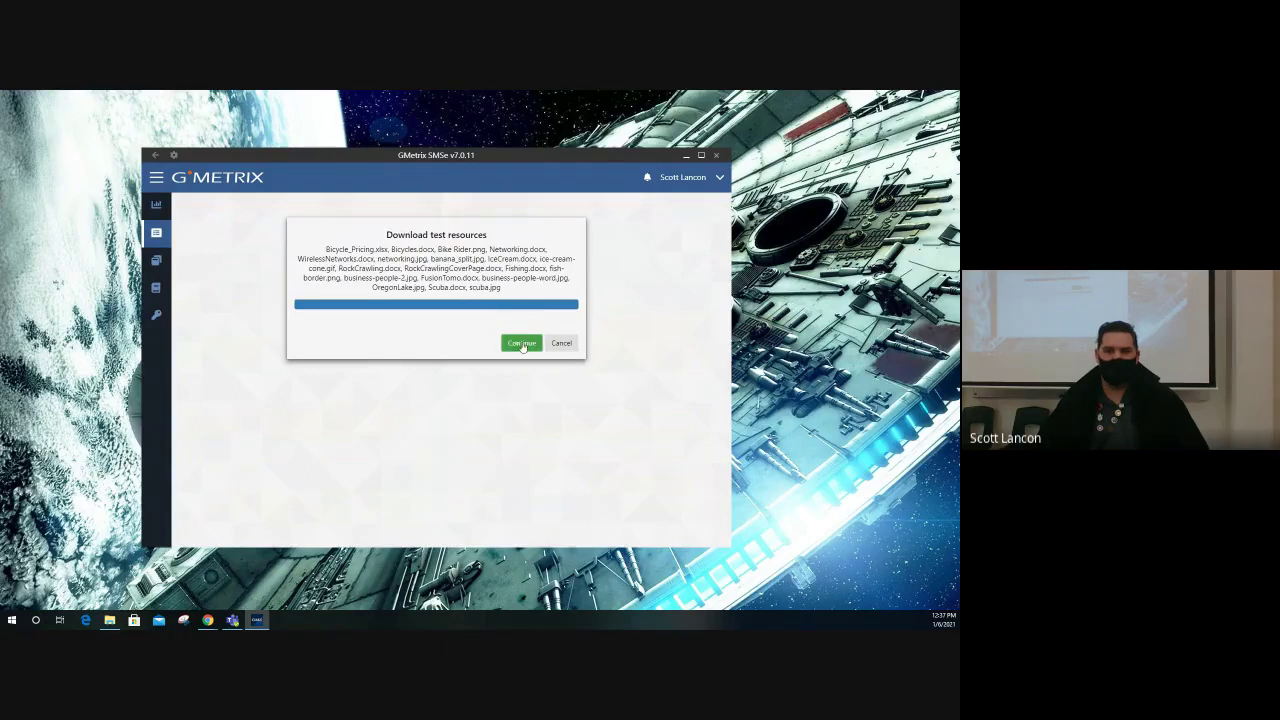
pyautogui.click(521, 344)
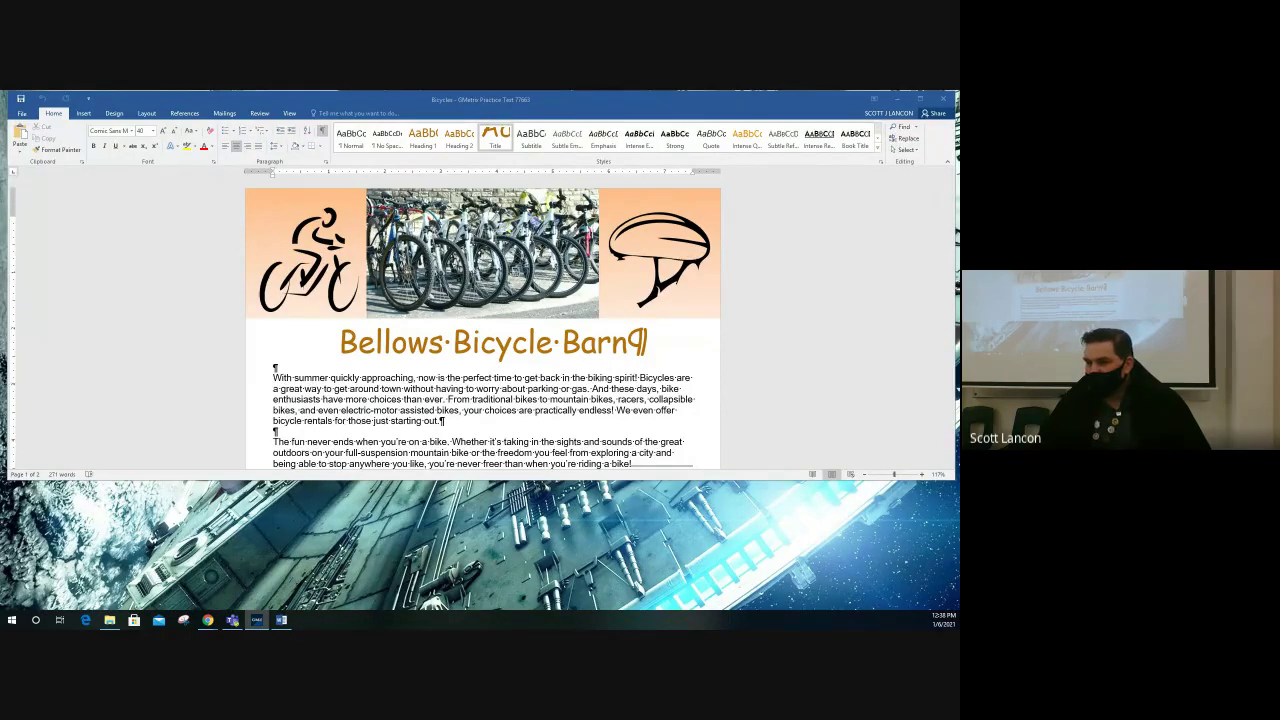
# - Arrange the test instructions as a short full-width strip along the bottom of the screen, with the Word document window filling the space above
pyautogui.press('super+Up')
pyautogui.press('super+d')
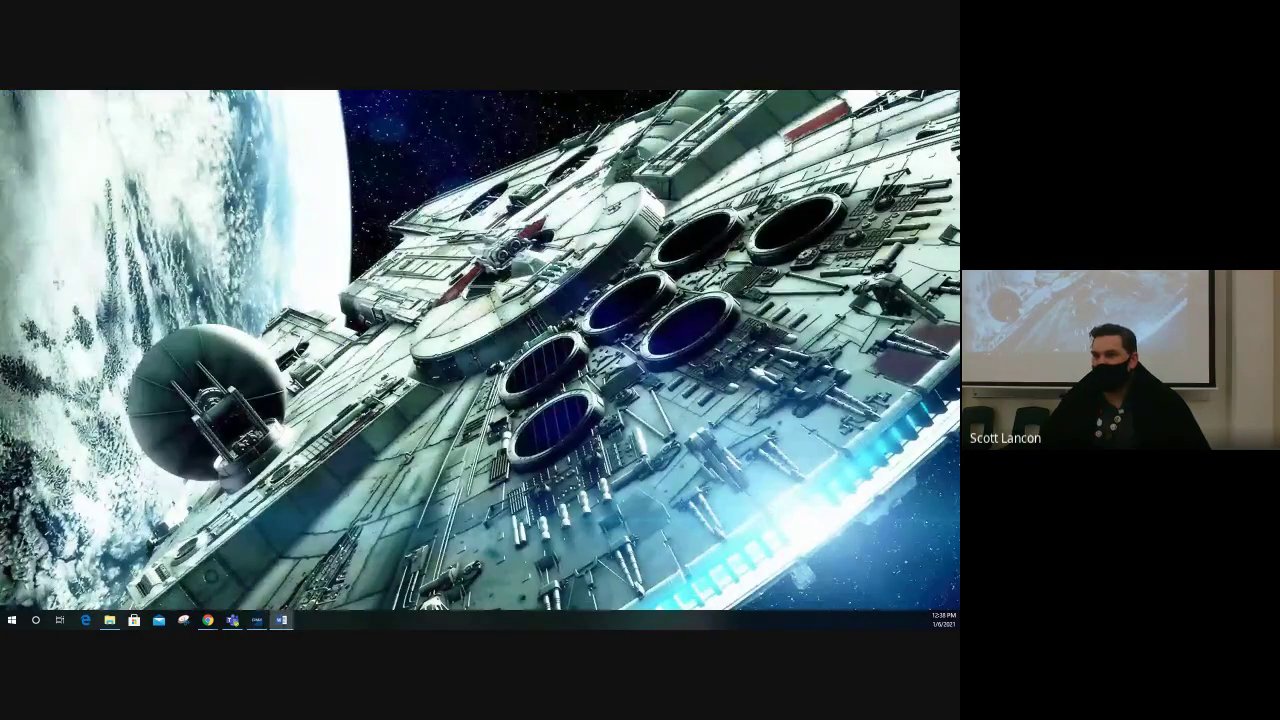
pyautogui.click(256, 620)
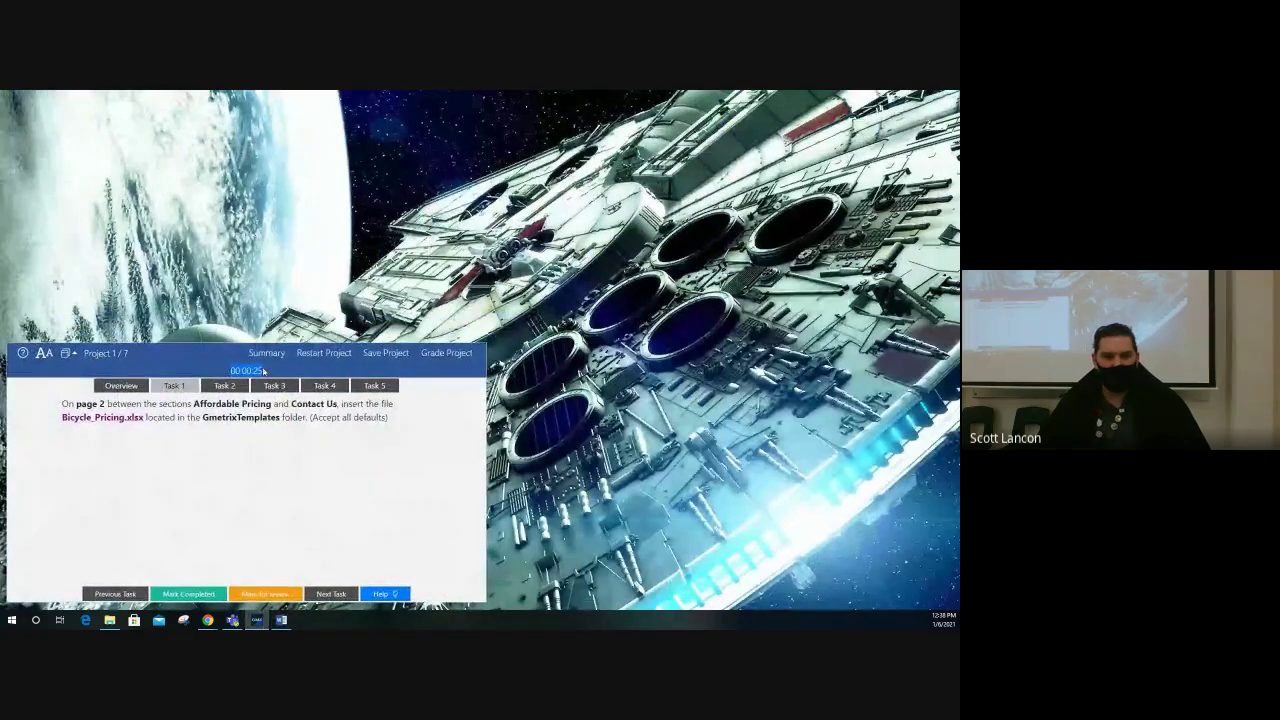
pyautogui.click(66, 353)
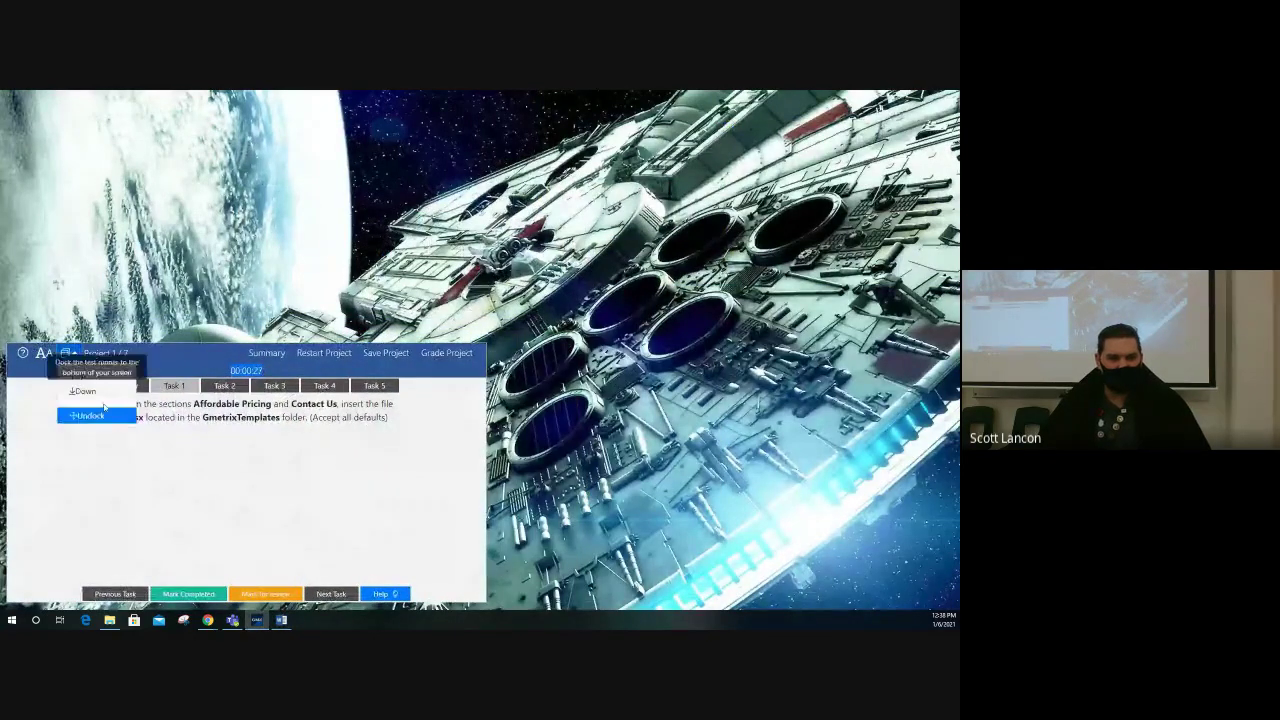
pyautogui.click(84, 391)
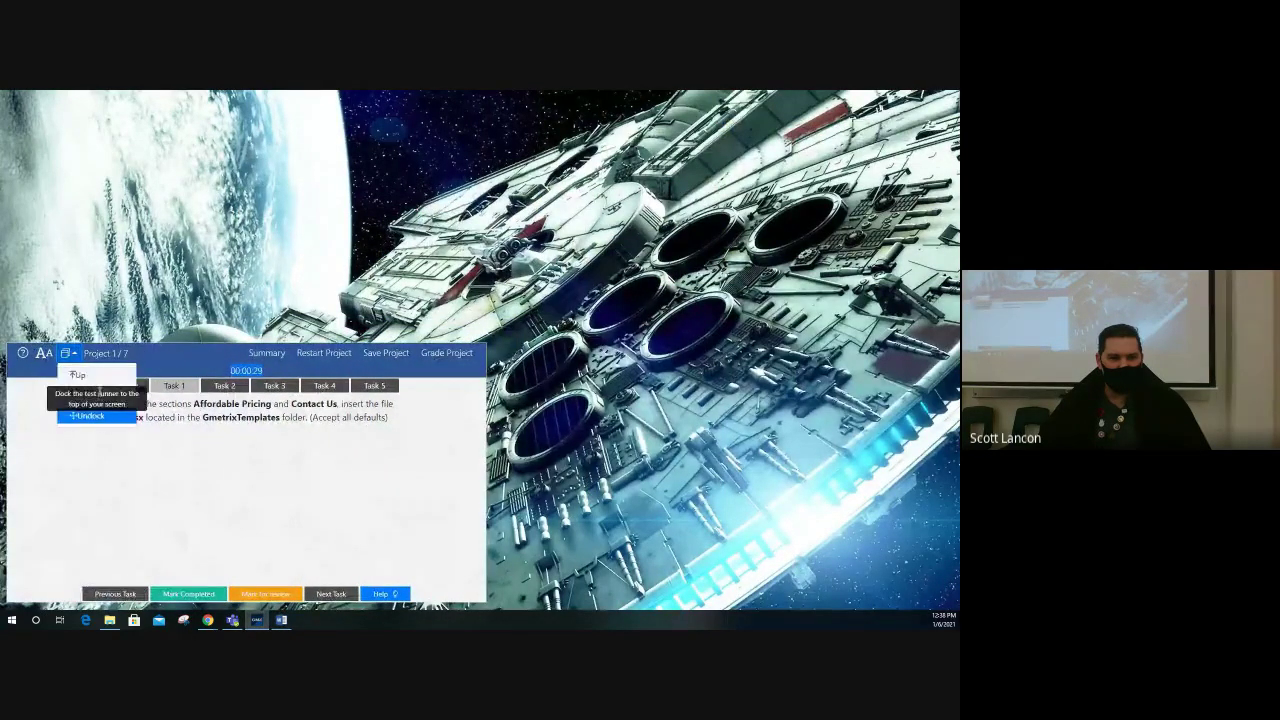
pyautogui.click(78, 375)
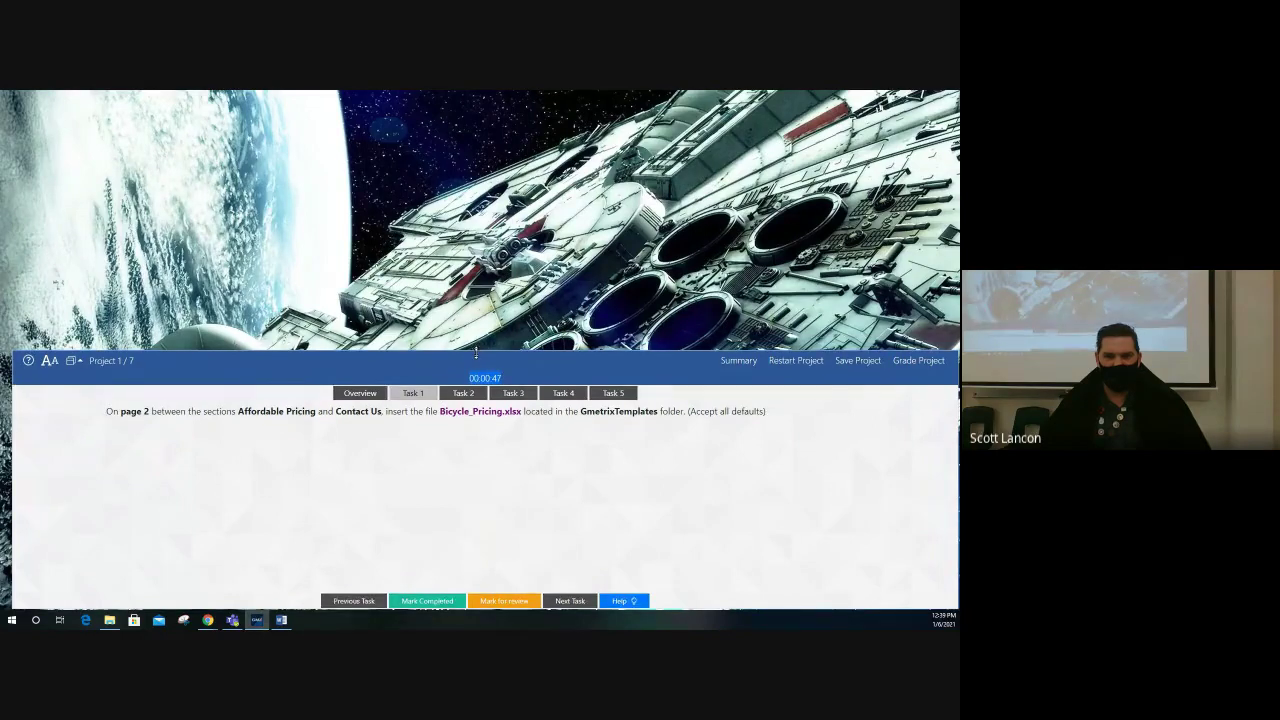
pyautogui.moveTo(478, 352); pyautogui.dragTo(490, 488)
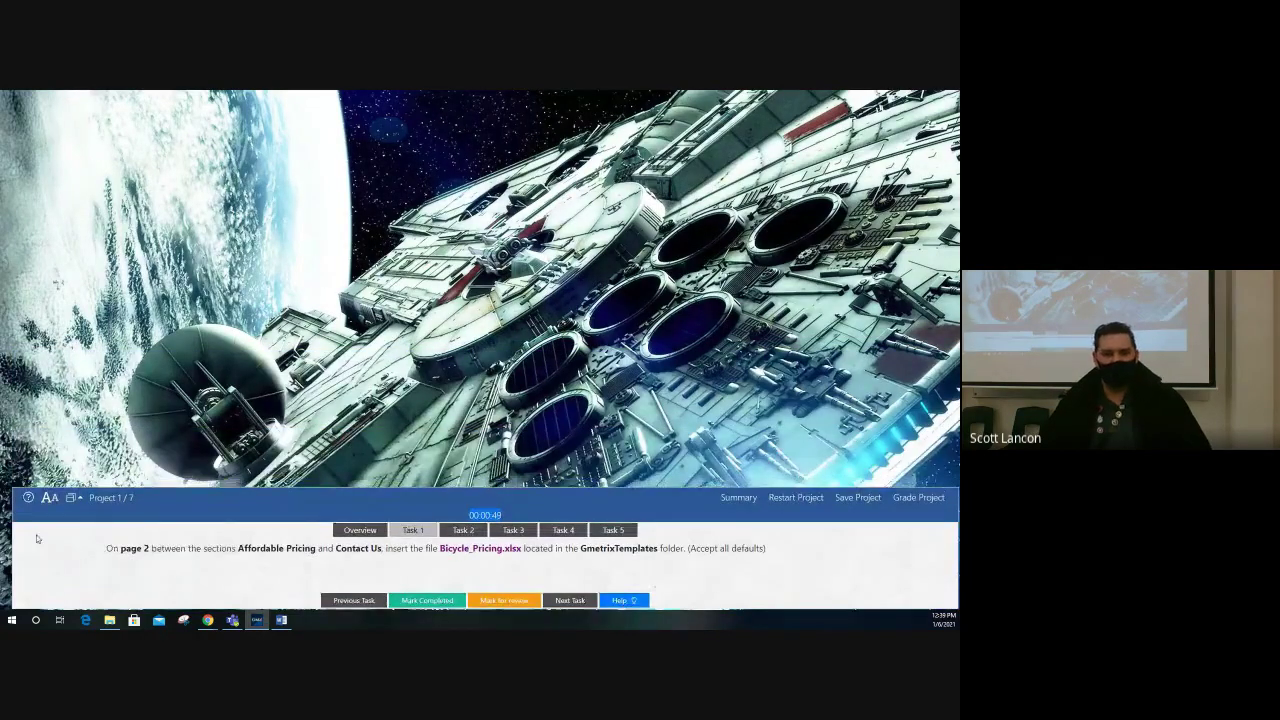
pyautogui.moveTo(13, 541); pyautogui.dragTo(6, 538)
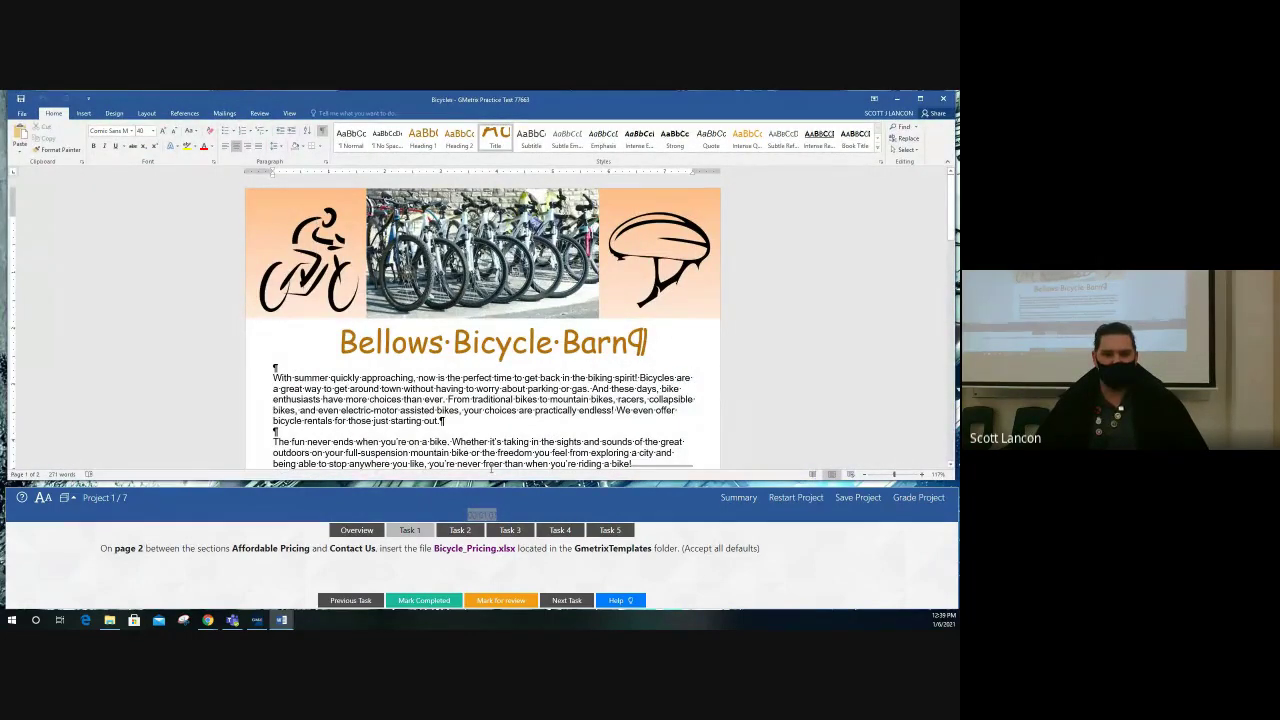
pyautogui.moveTo(517, 478); pyautogui.dragTo(517, 485)
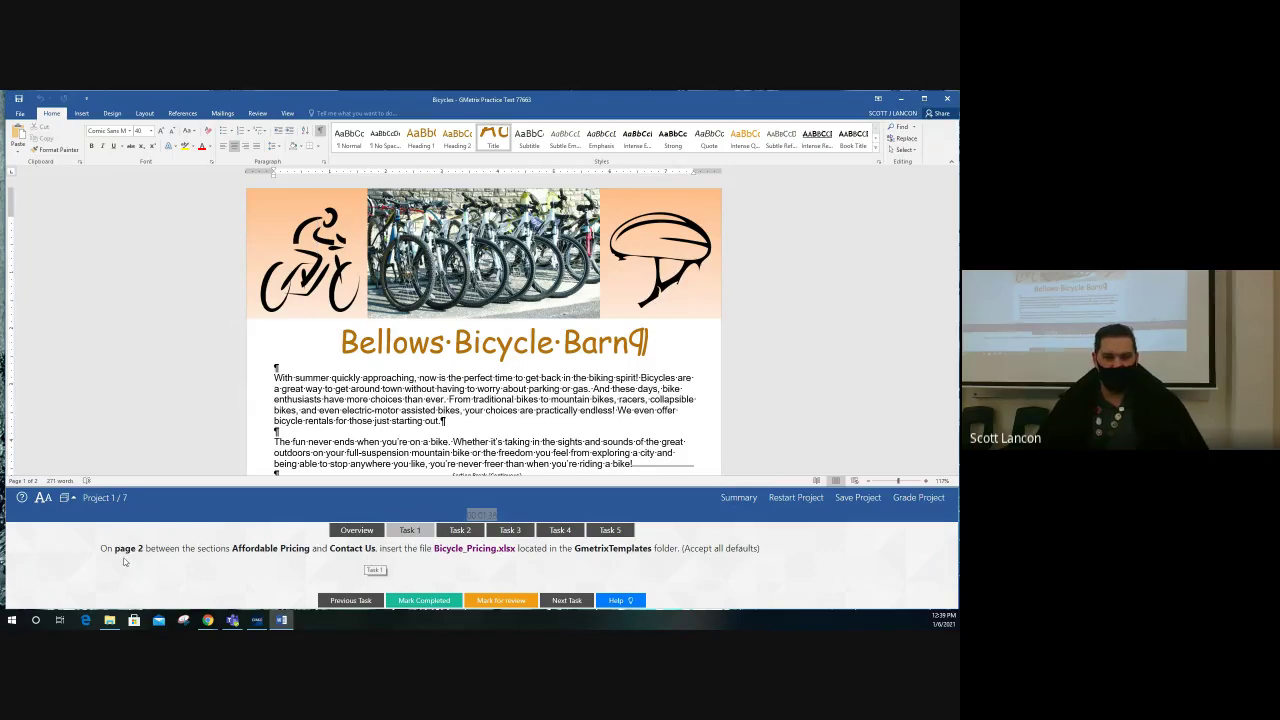
# - Place the insertion point in the empty paragraph between the Affordable Pricing and Contact Us sections on page 2
pyautogui.scroll(-1, 483, 365)
pyautogui.scroll(-10, 483, 365)
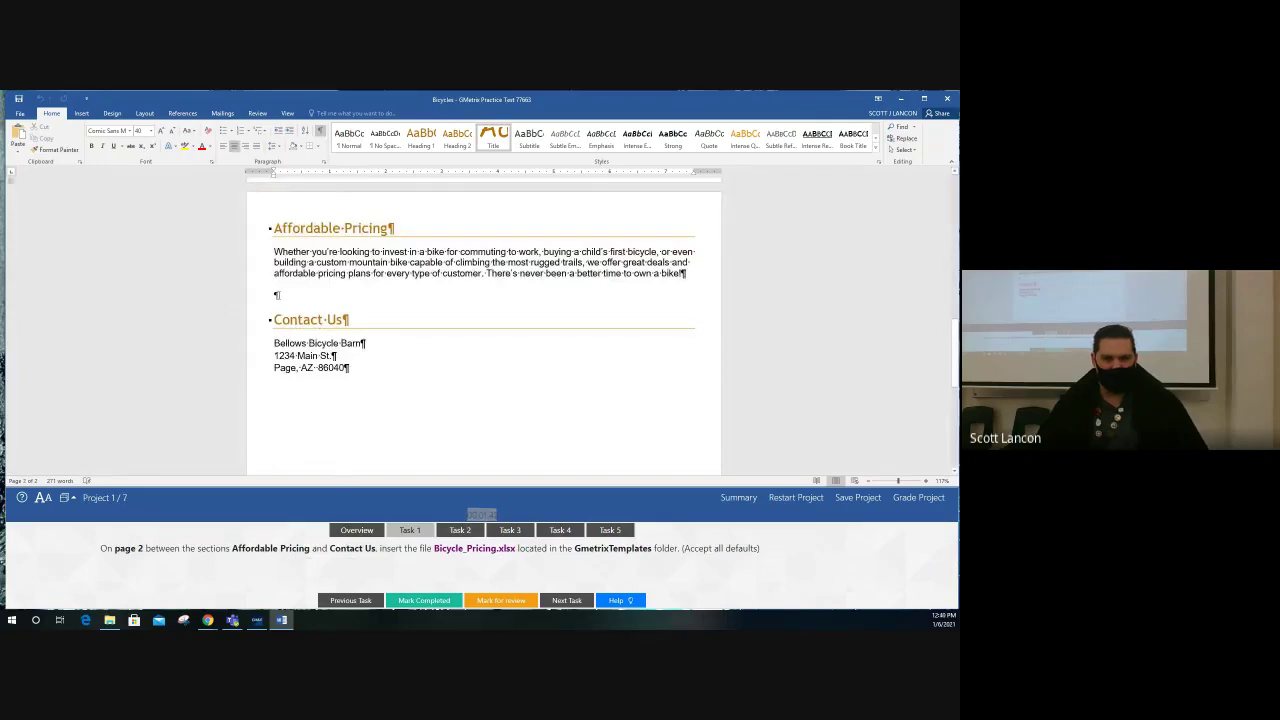
pyautogui.click(282, 297)
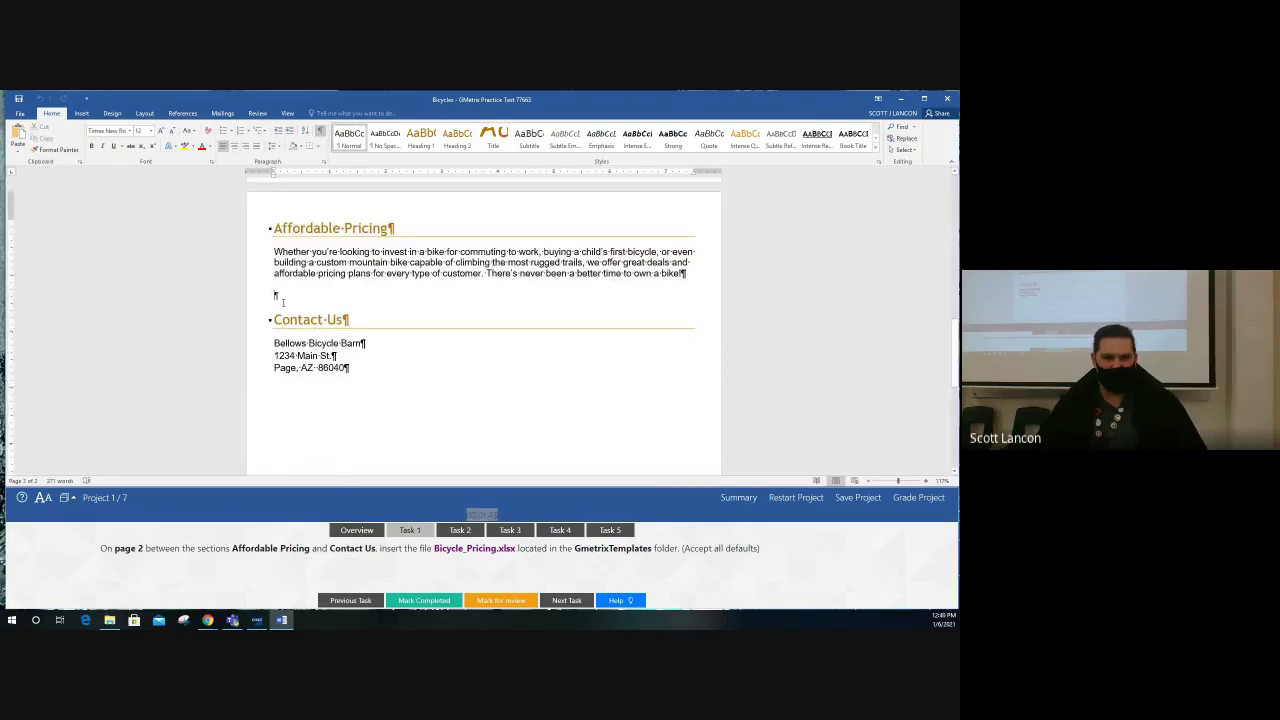
# - Toggle the document's formatting marks off and back on
pyautogui.click(321, 133)
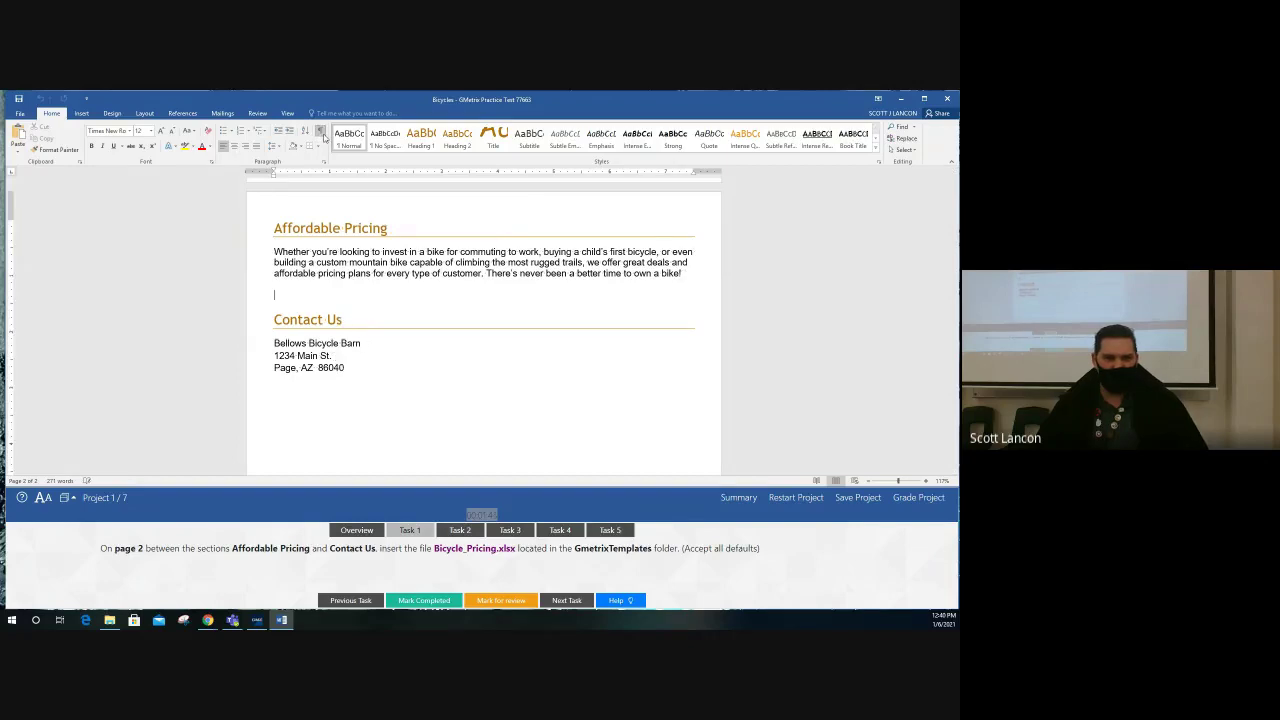
pyautogui.click(321, 133)
pyautogui.click(321, 133)
pyautogui.click(321, 133)
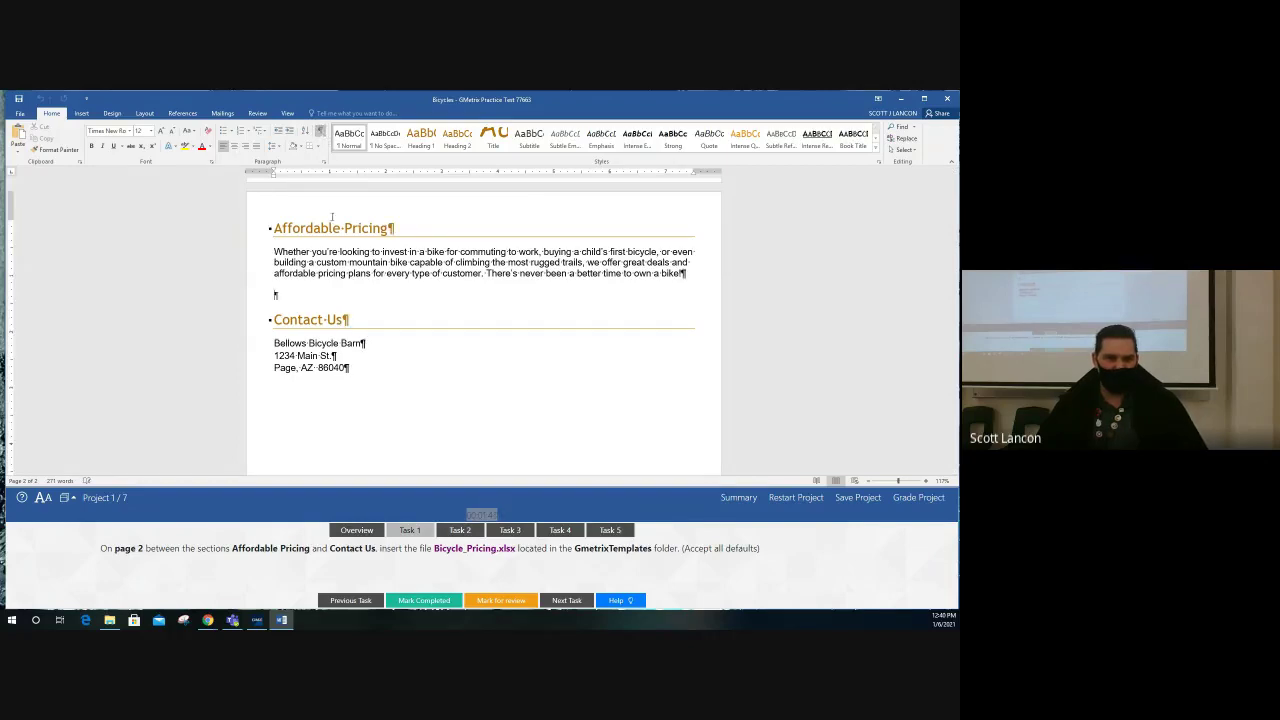
# - Start inserting an object created from an existing file in the empty paragraph above Contact Us, and browse for the source file
pyautogui.click(283, 297)
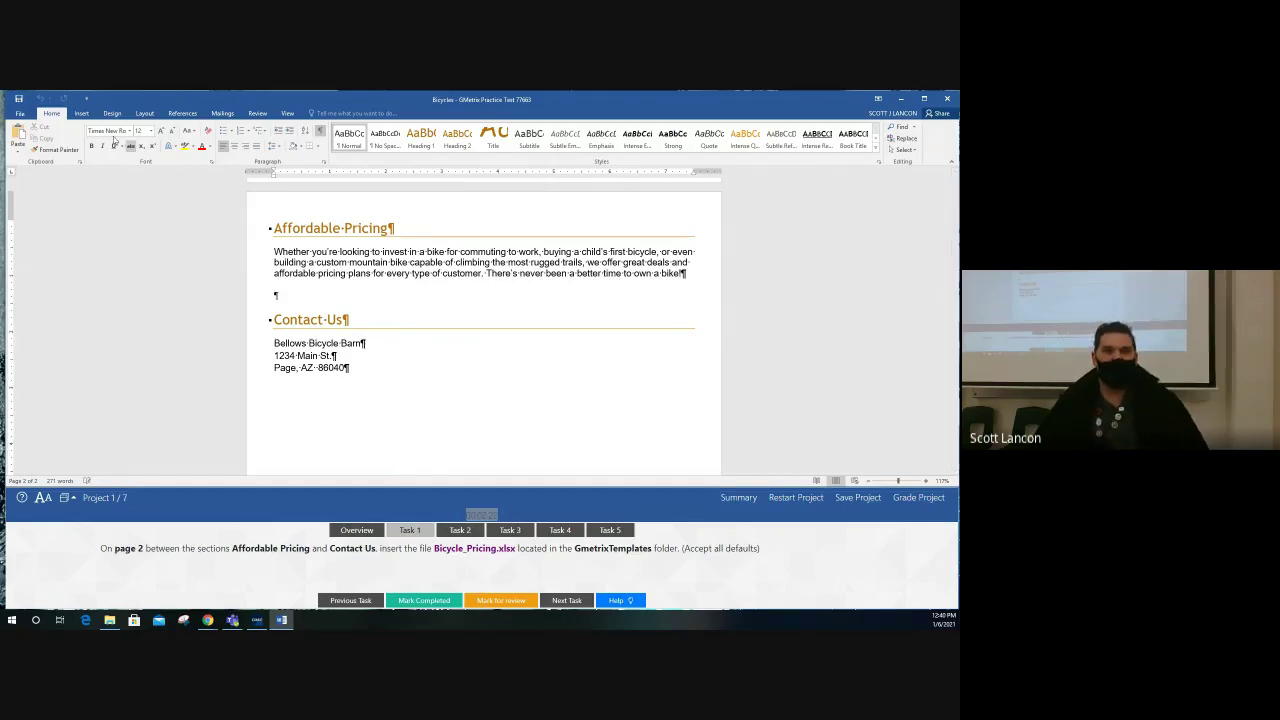
pyautogui.click(83, 114)
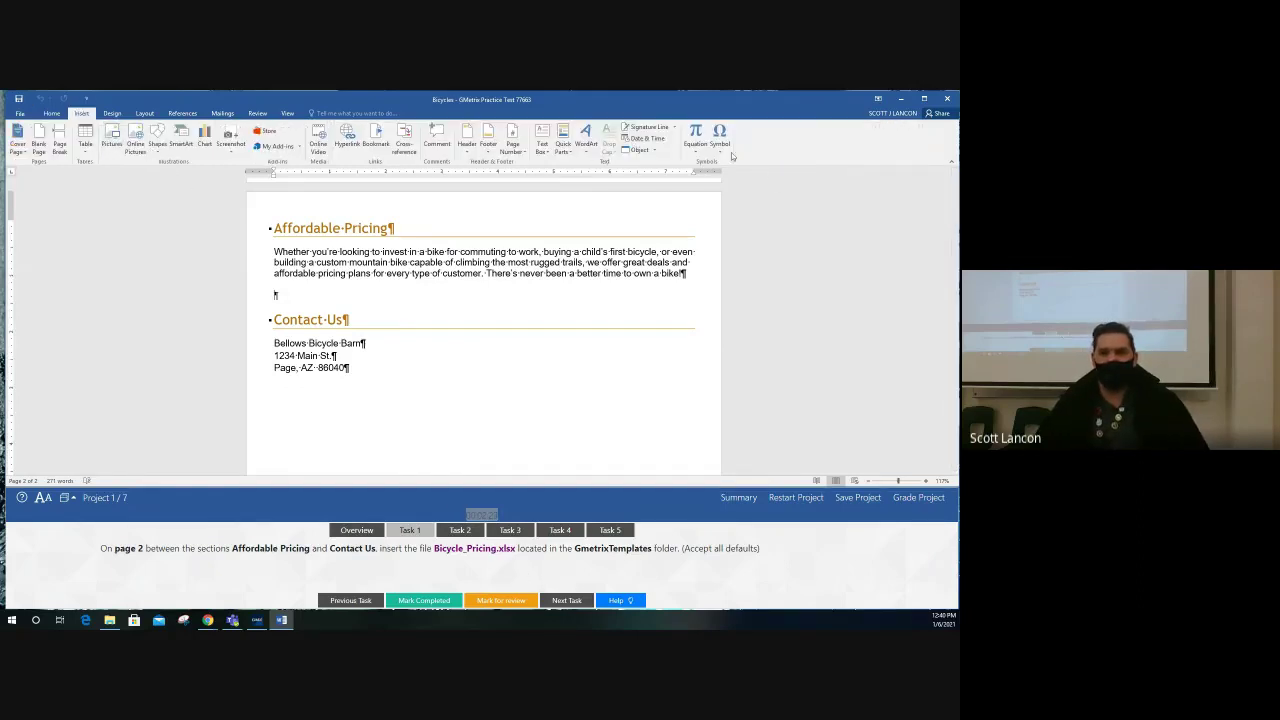
pyautogui.click(655, 152)
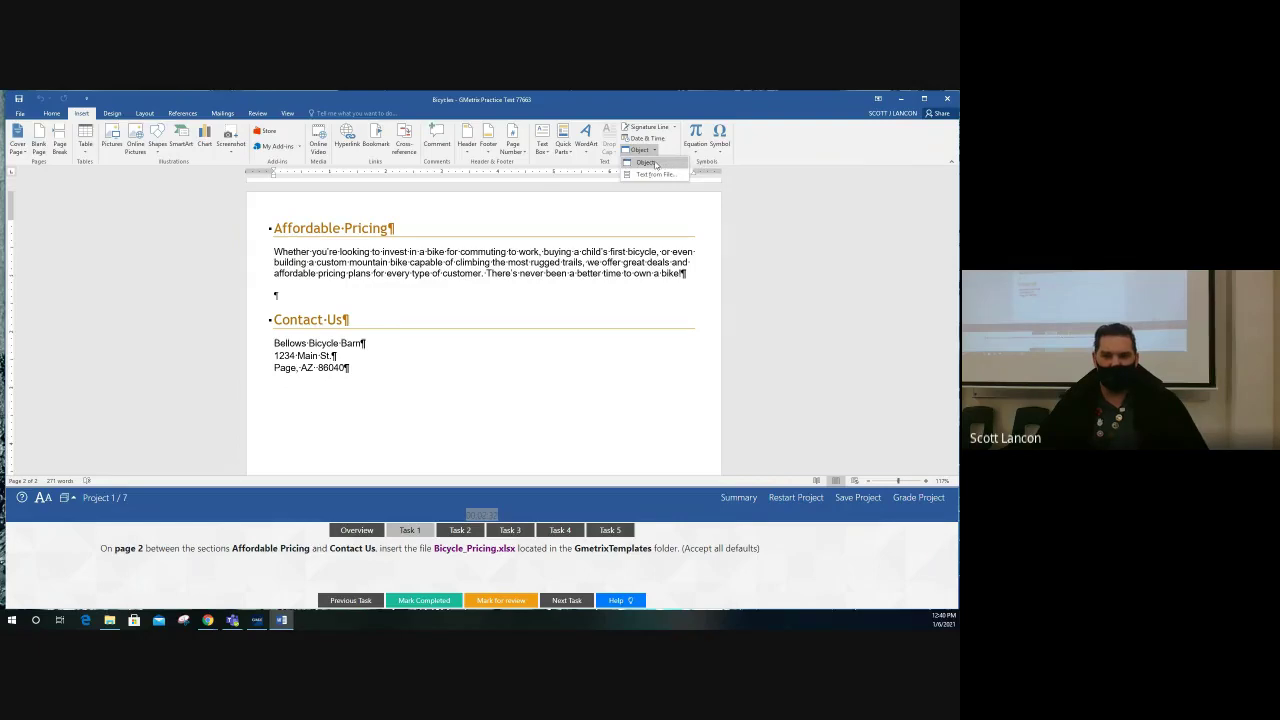
pyautogui.click(646, 163)
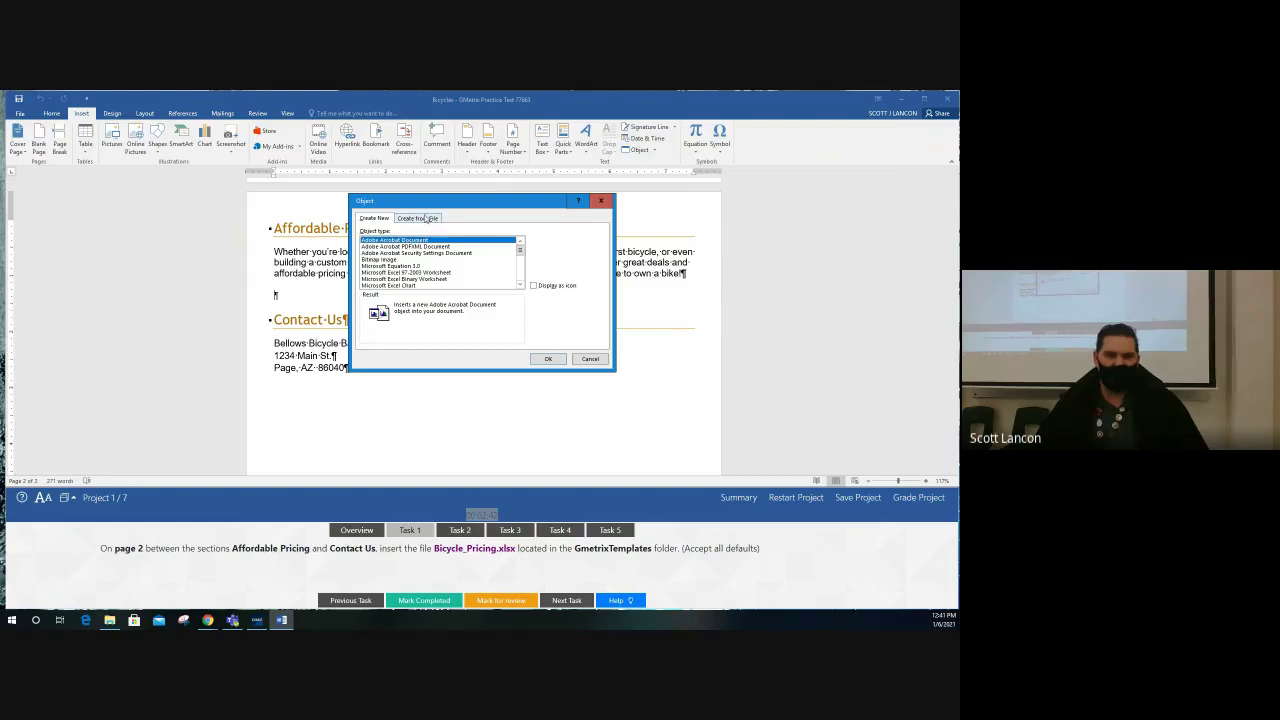
pyautogui.click(425, 219)
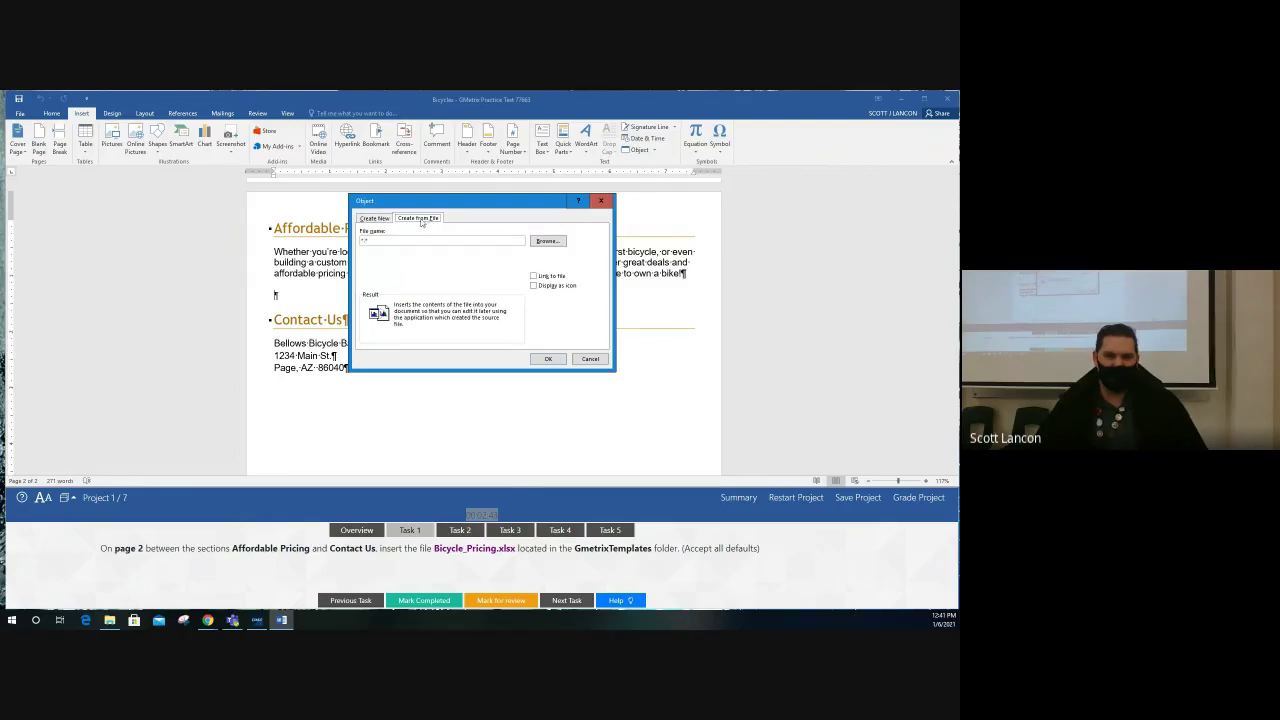
pyautogui.click(546, 243)
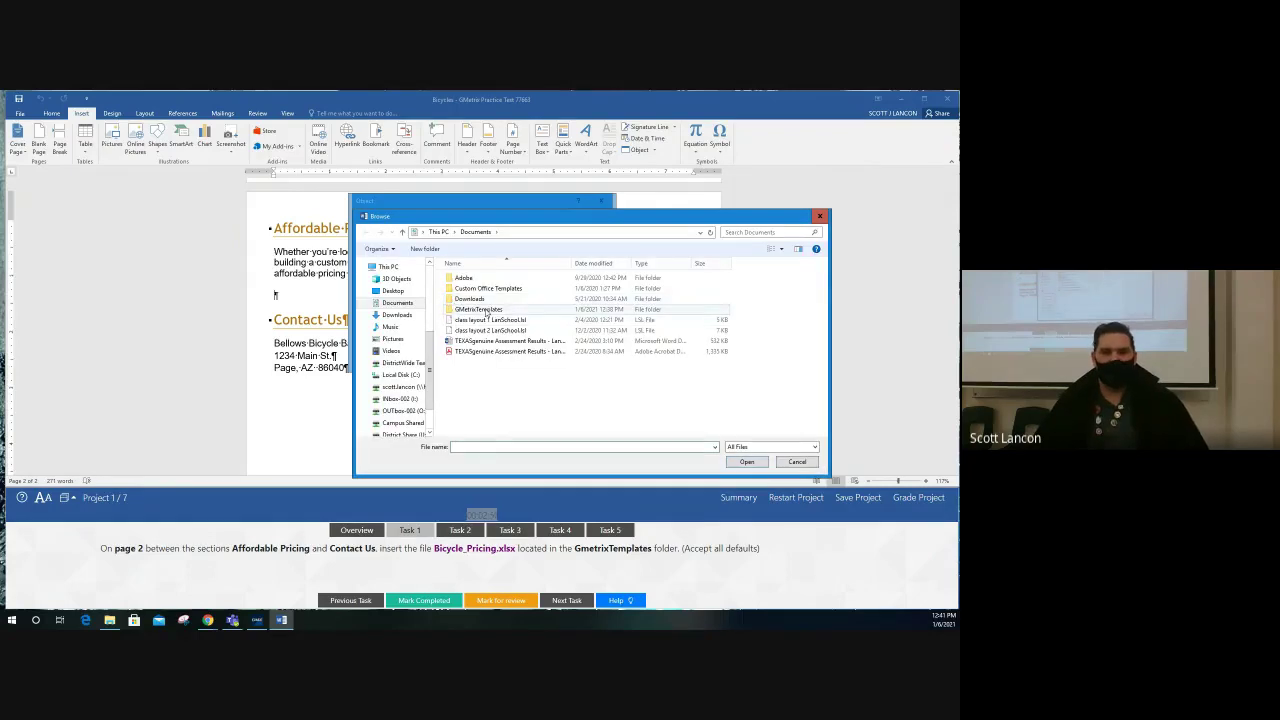
# - Insert the Bicycle_Pricing workbook from the GMetrixTemplates folder in Documents, accepting all defaults, and check the inserted table
pyautogui.click(486, 313)
pyautogui.doubleClick(486, 312)
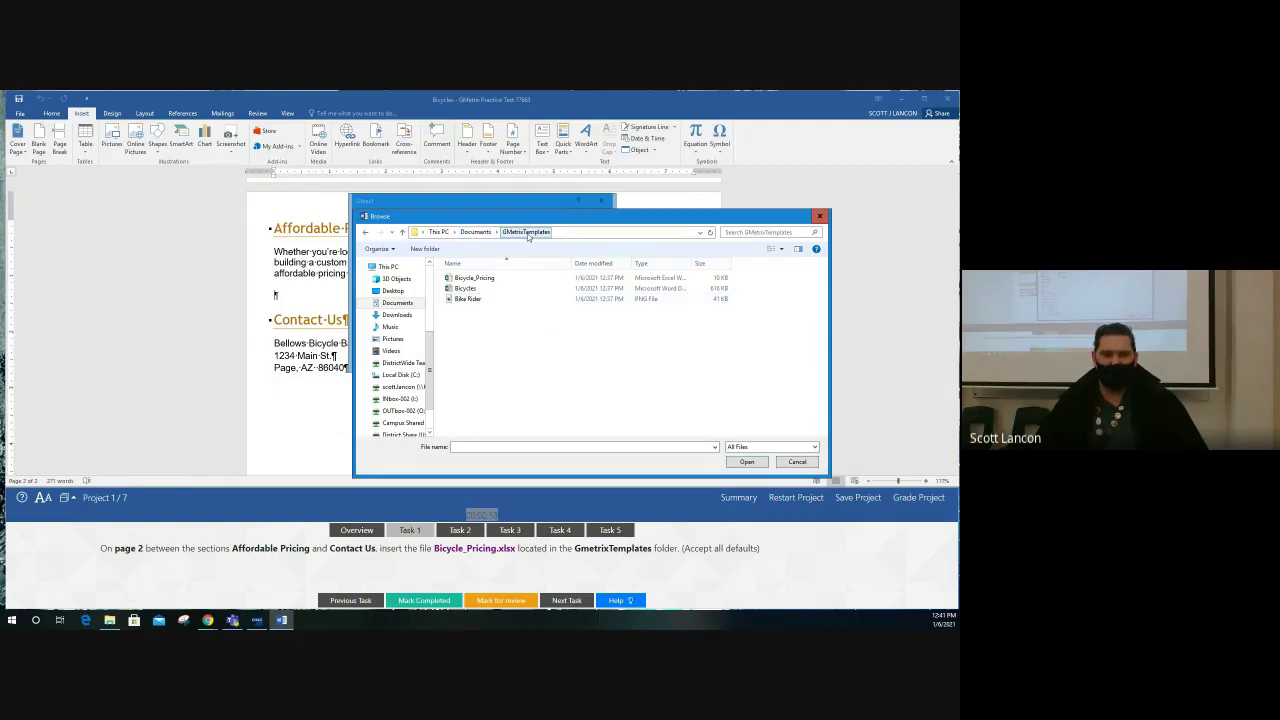
pyautogui.click(394, 340)
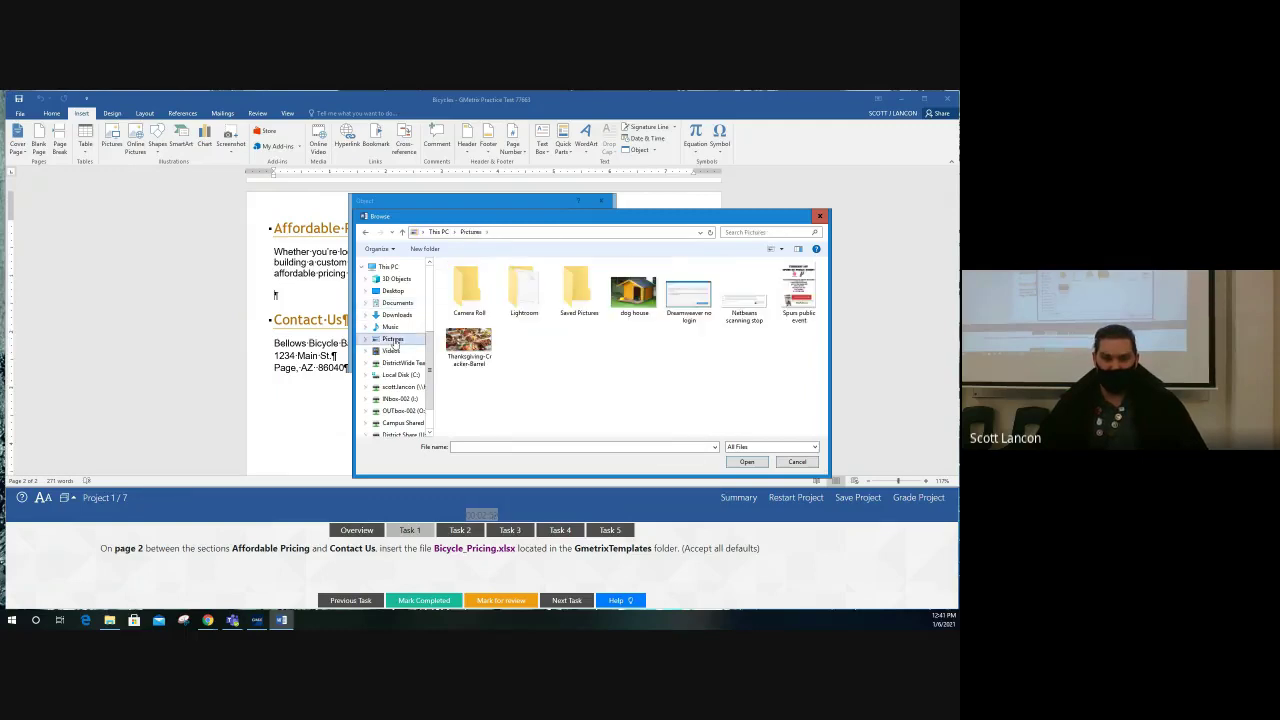
pyautogui.click(396, 303)
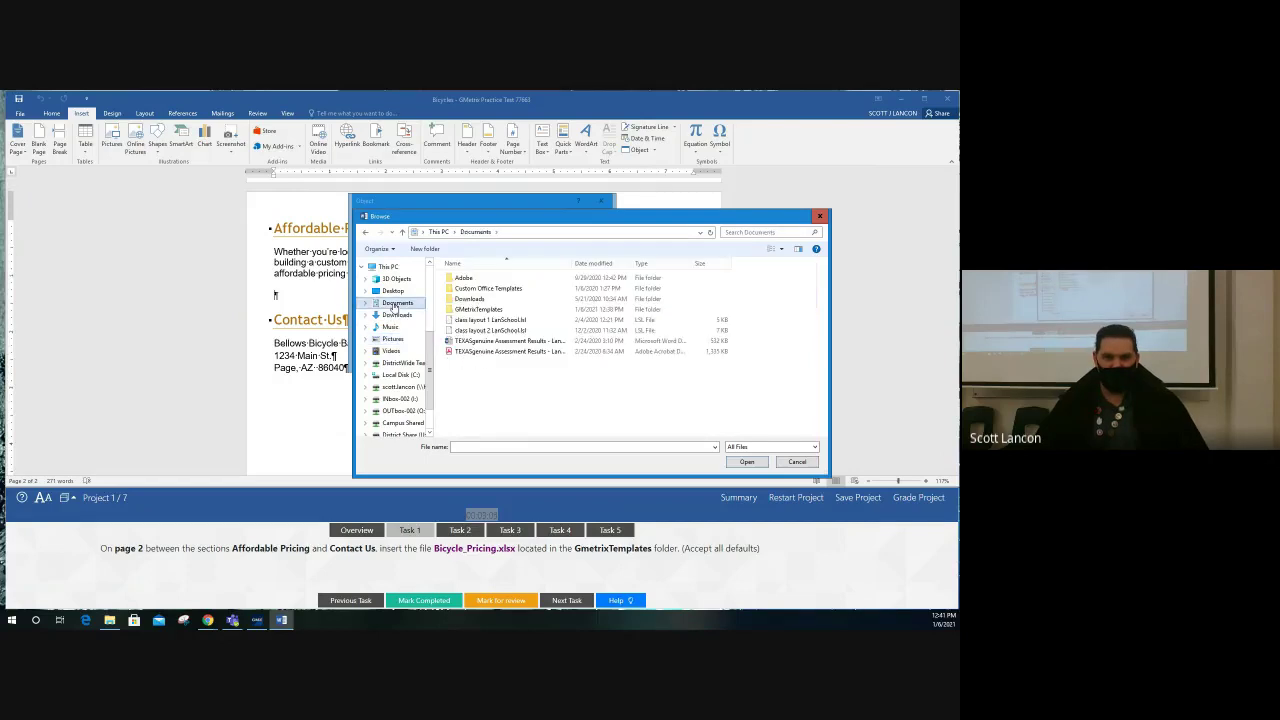
pyautogui.doubleClick(476, 310)
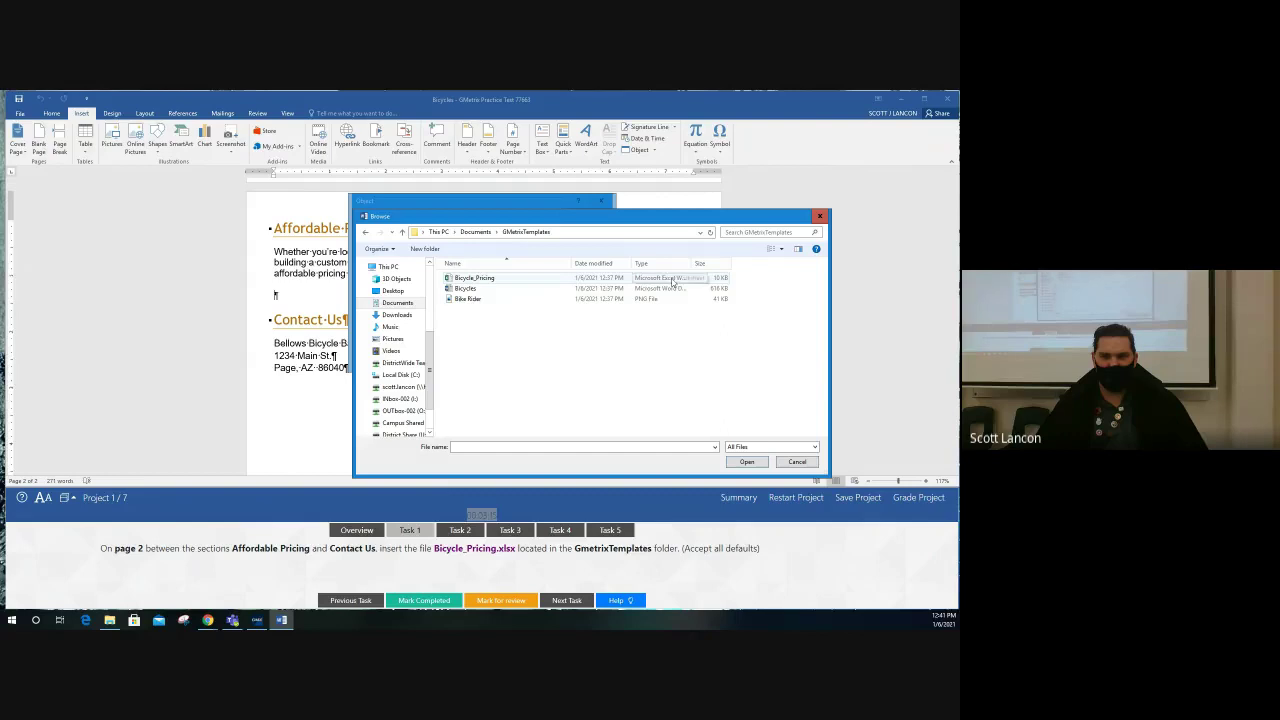
pyautogui.click(489, 281)
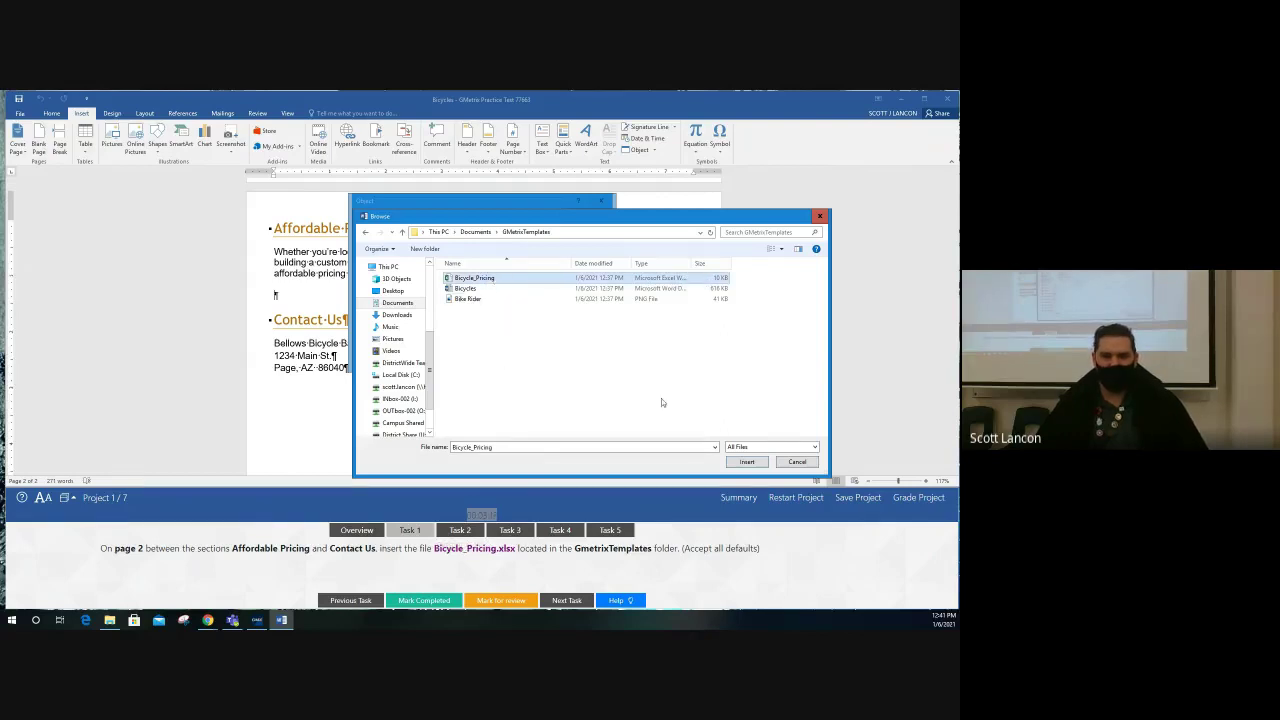
pyautogui.click(748, 462)
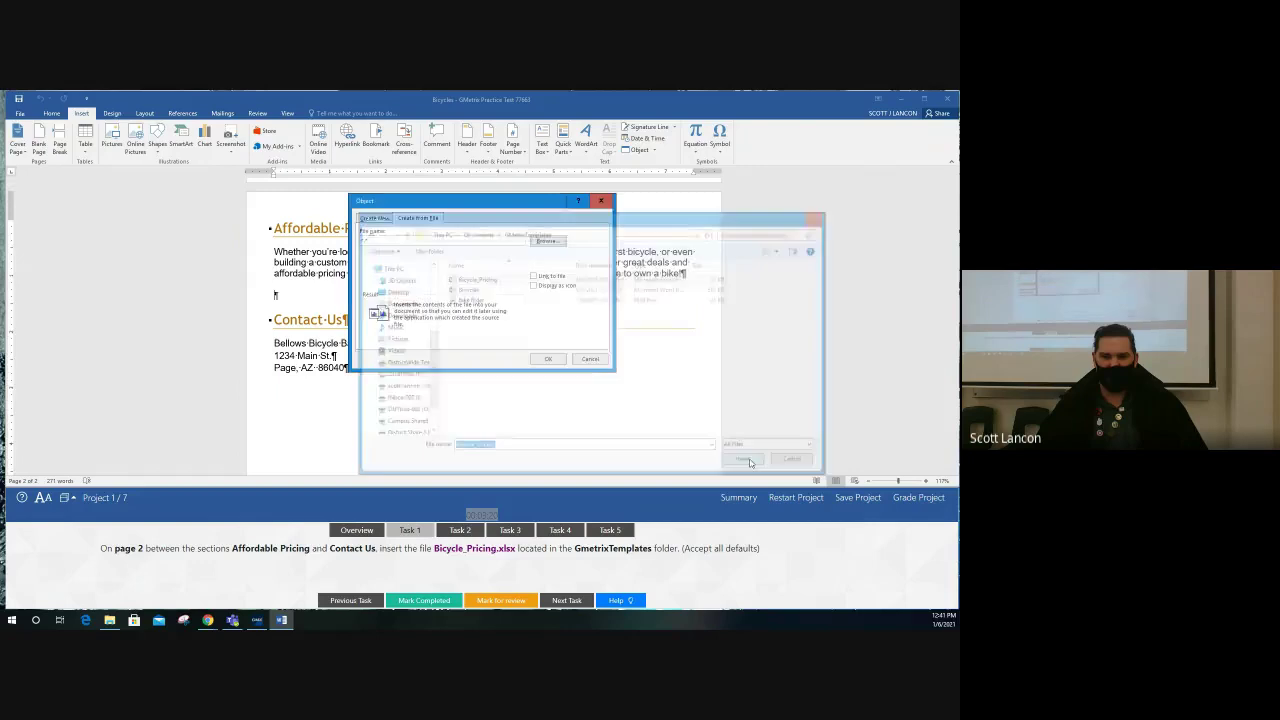
pyautogui.click(549, 359)
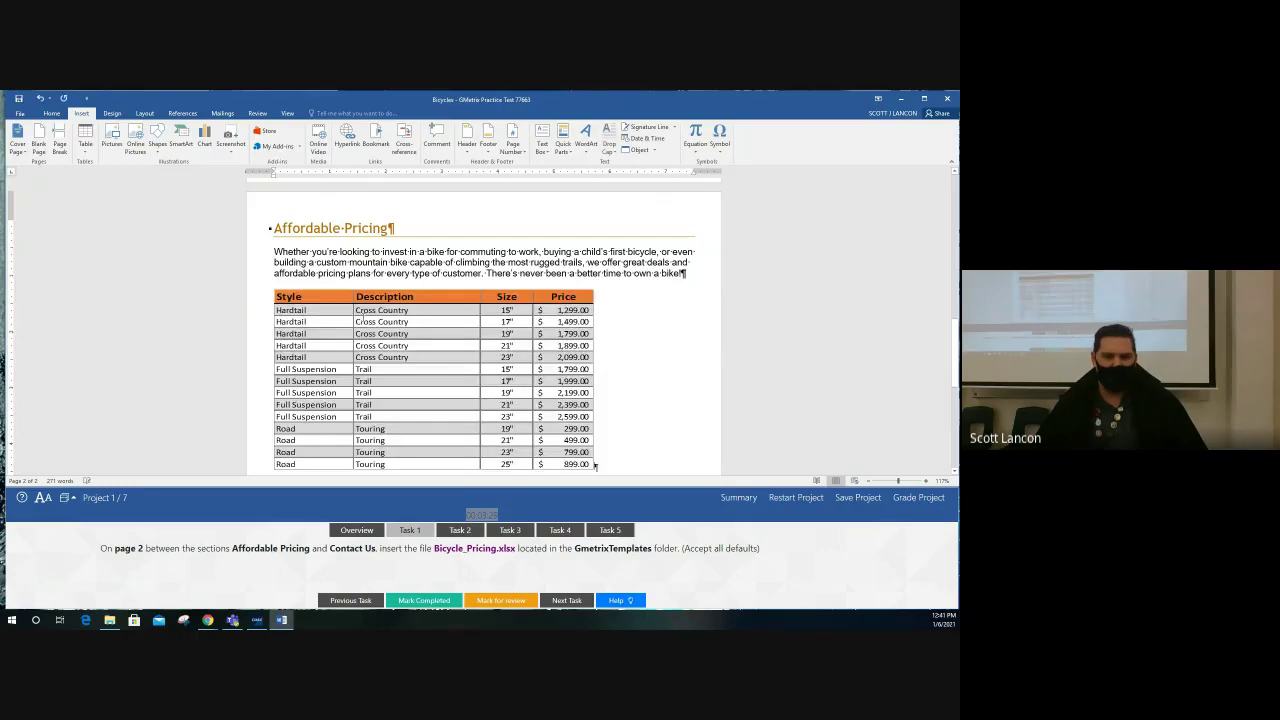
pyautogui.scroll(-1, 382, 350)
pyautogui.click(382, 350)
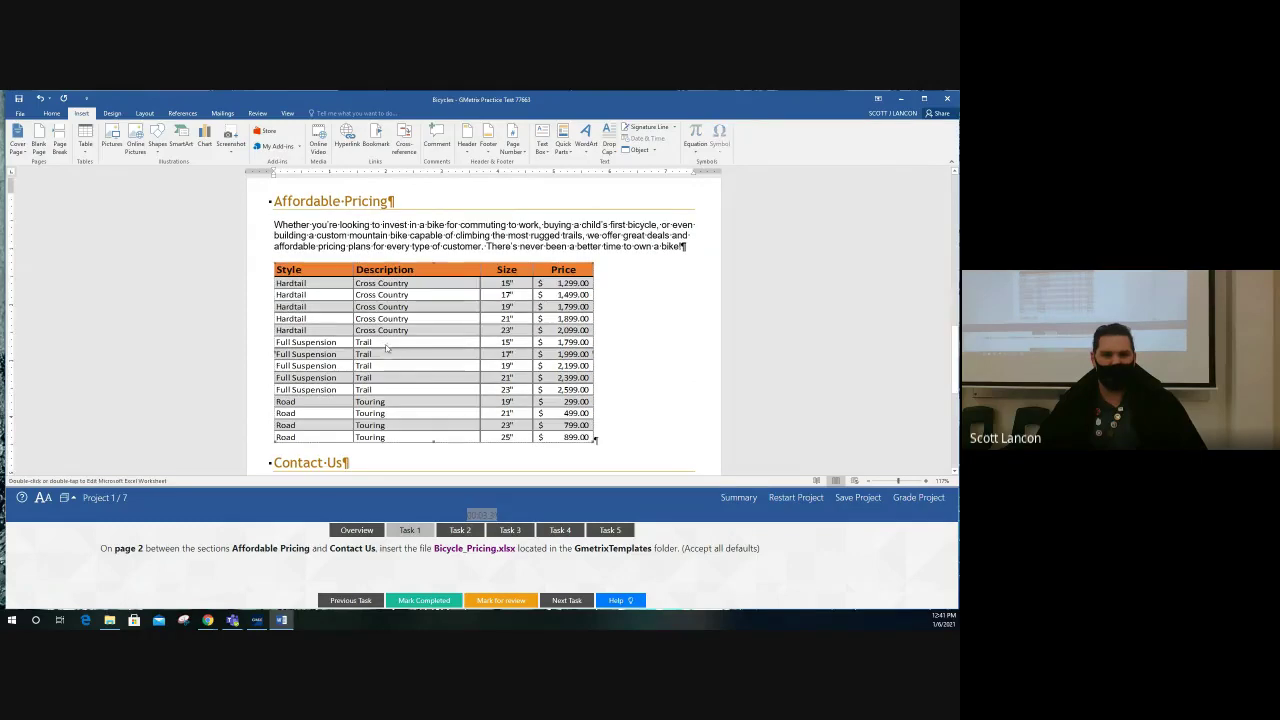
# - Mark Task 1 as completed and display its help instructions
pyautogui.click(428, 602)
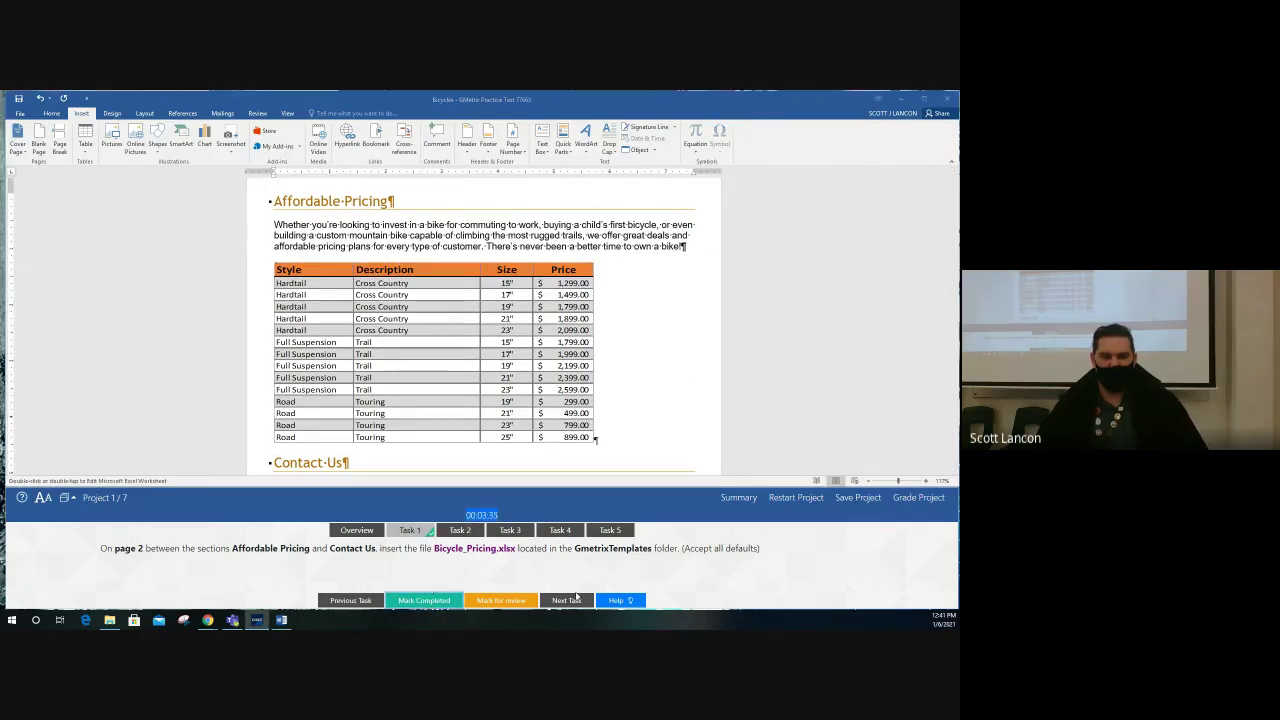
pyautogui.click(613, 602)
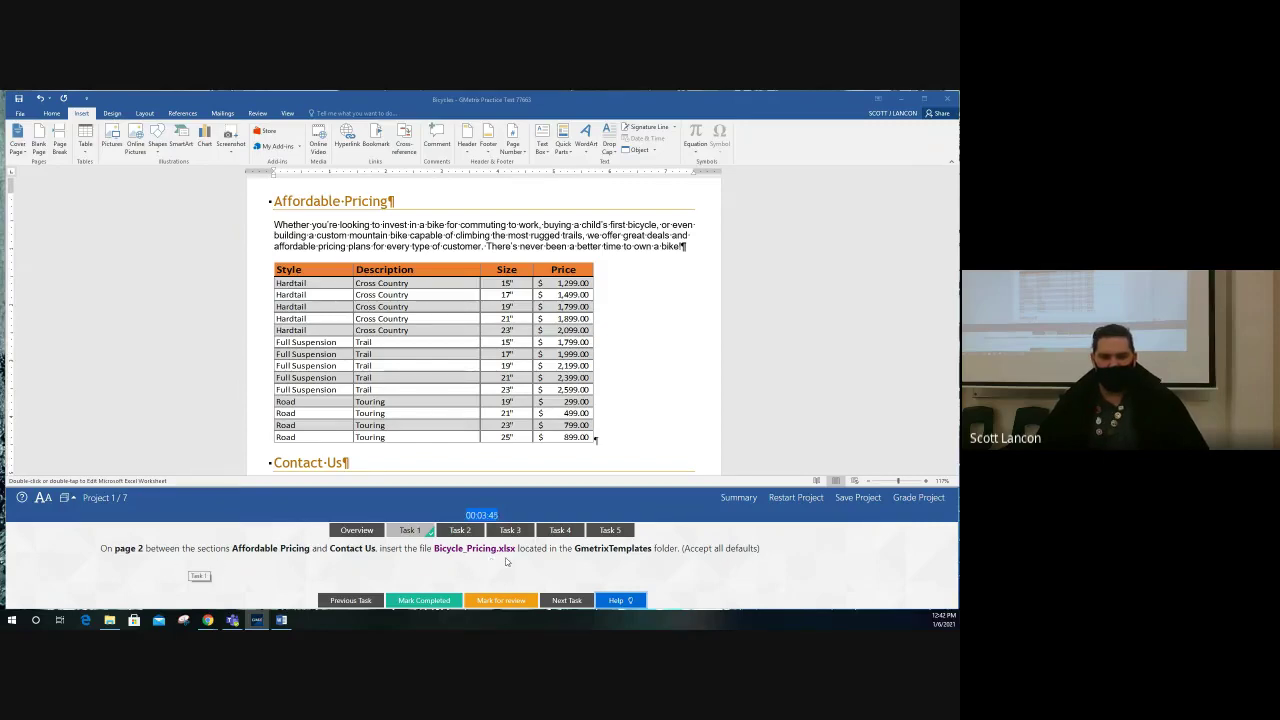
pyautogui.click(619, 600)
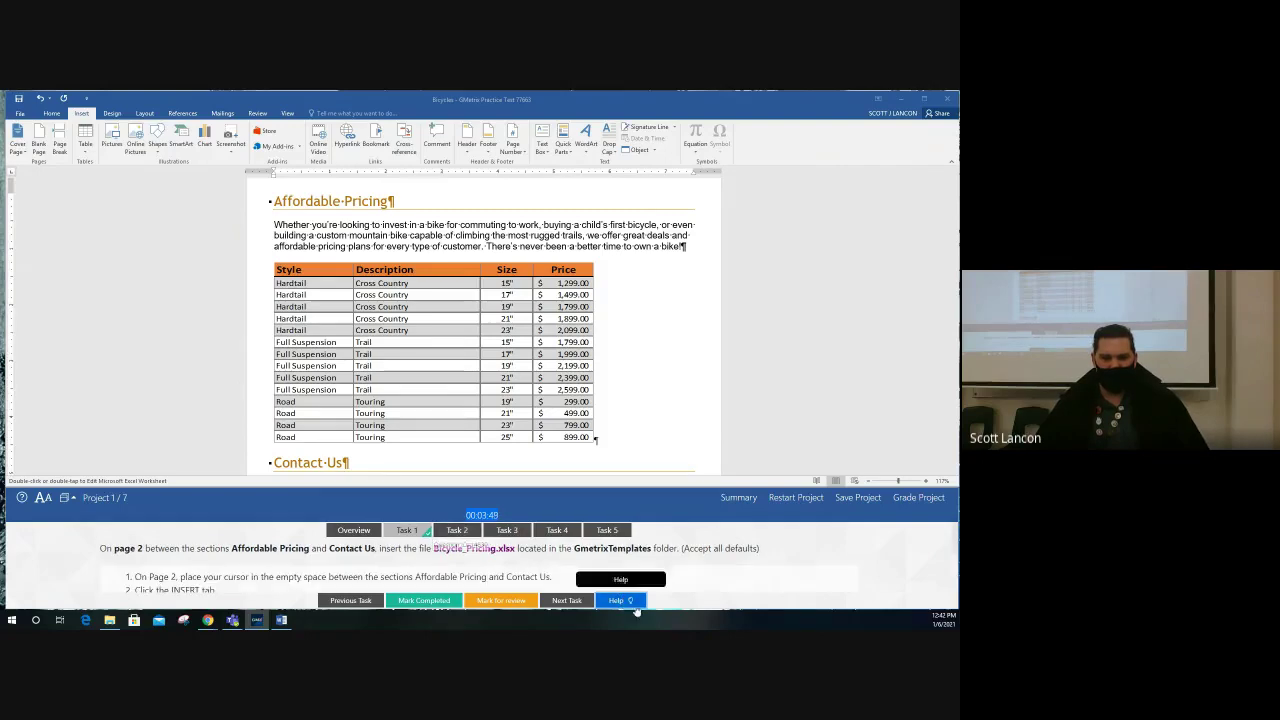
# - Open the Task 2 instructions for Project 1
pyautogui.click(463, 532)
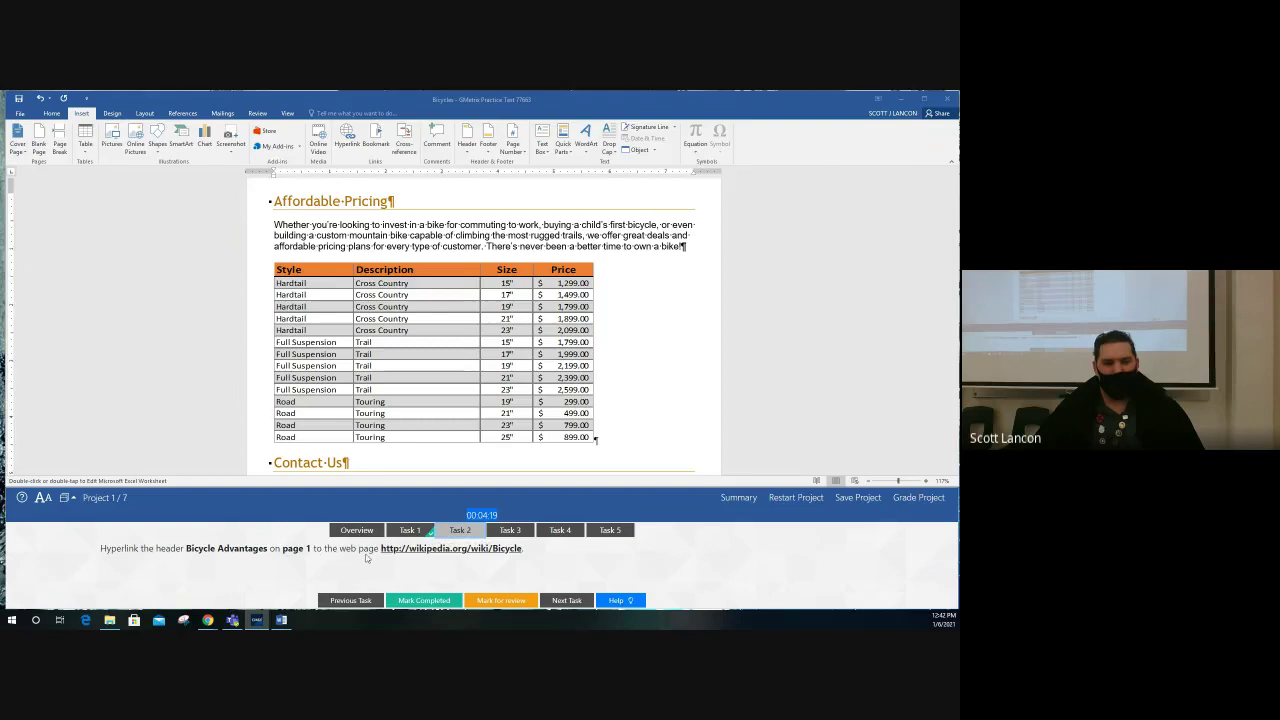
# - Display the help instructions for Task 2 and hide them again
pyautogui.click(619, 601)
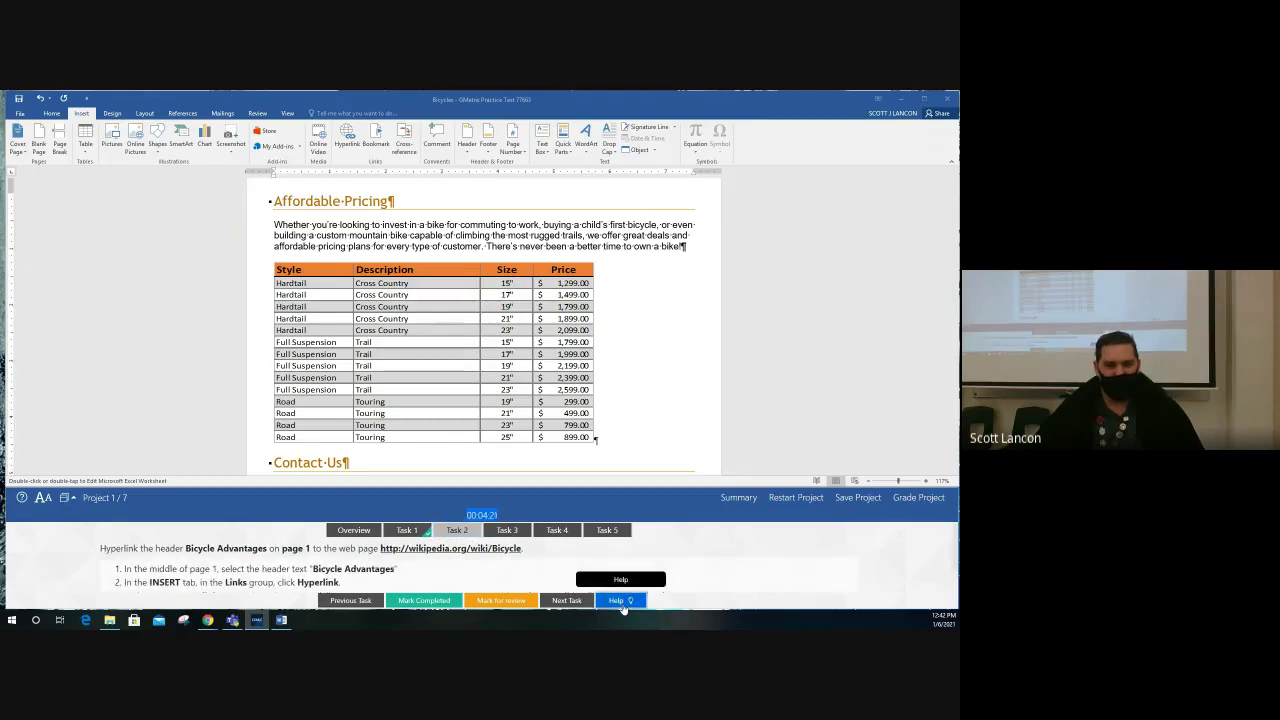
pyautogui.click(622, 602)
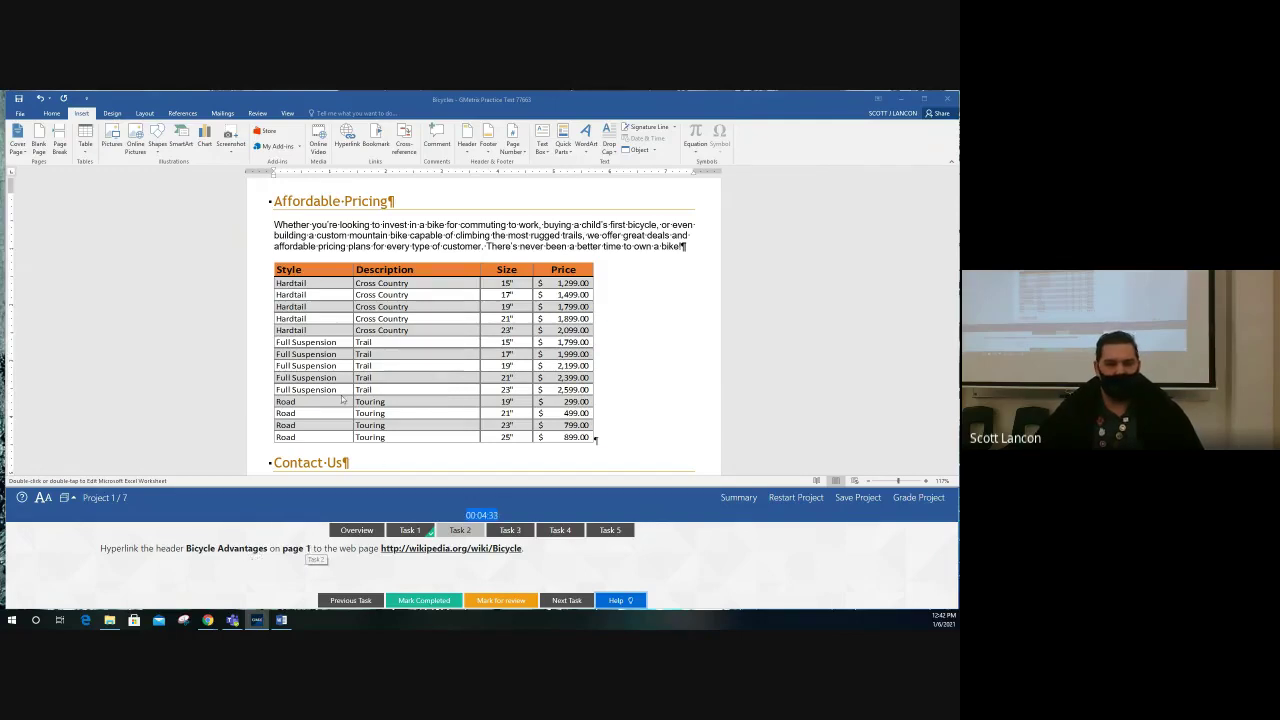
pyautogui.scroll(8, 341, 399)
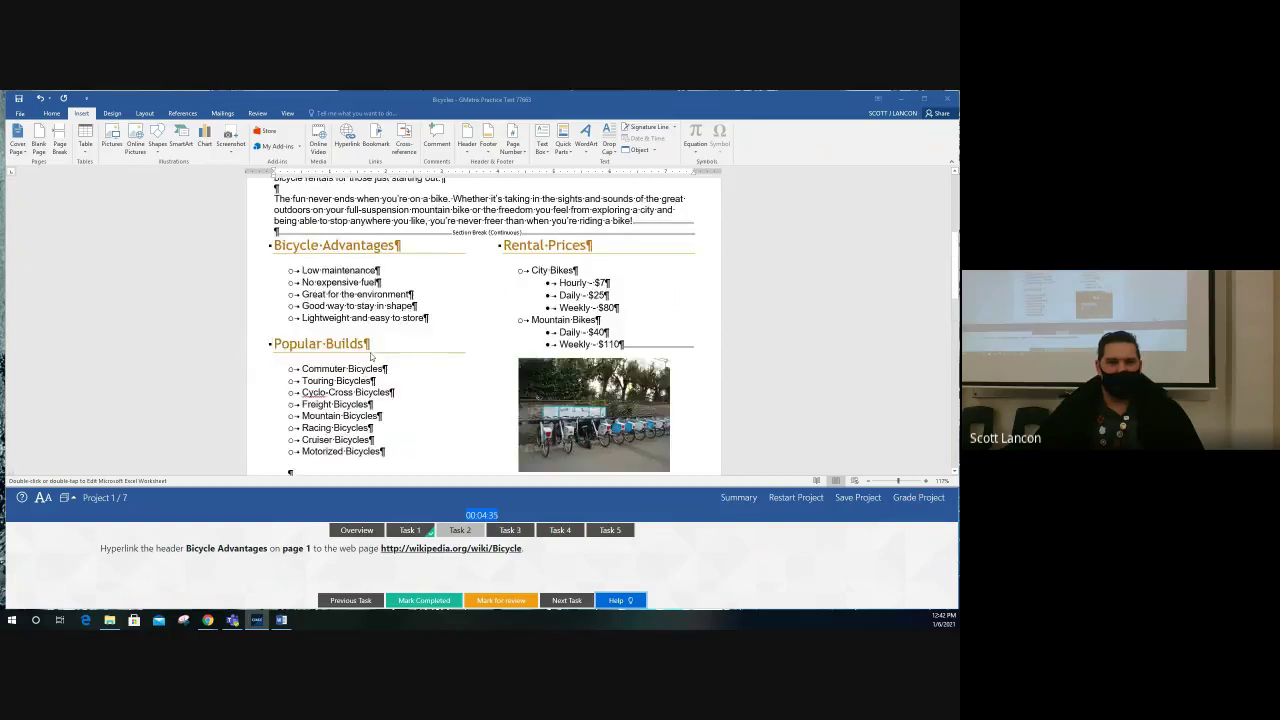
pyautogui.scroll(1, 370, 356)
pyautogui.moveTo(274, 273); pyautogui.dragTo(400, 273)
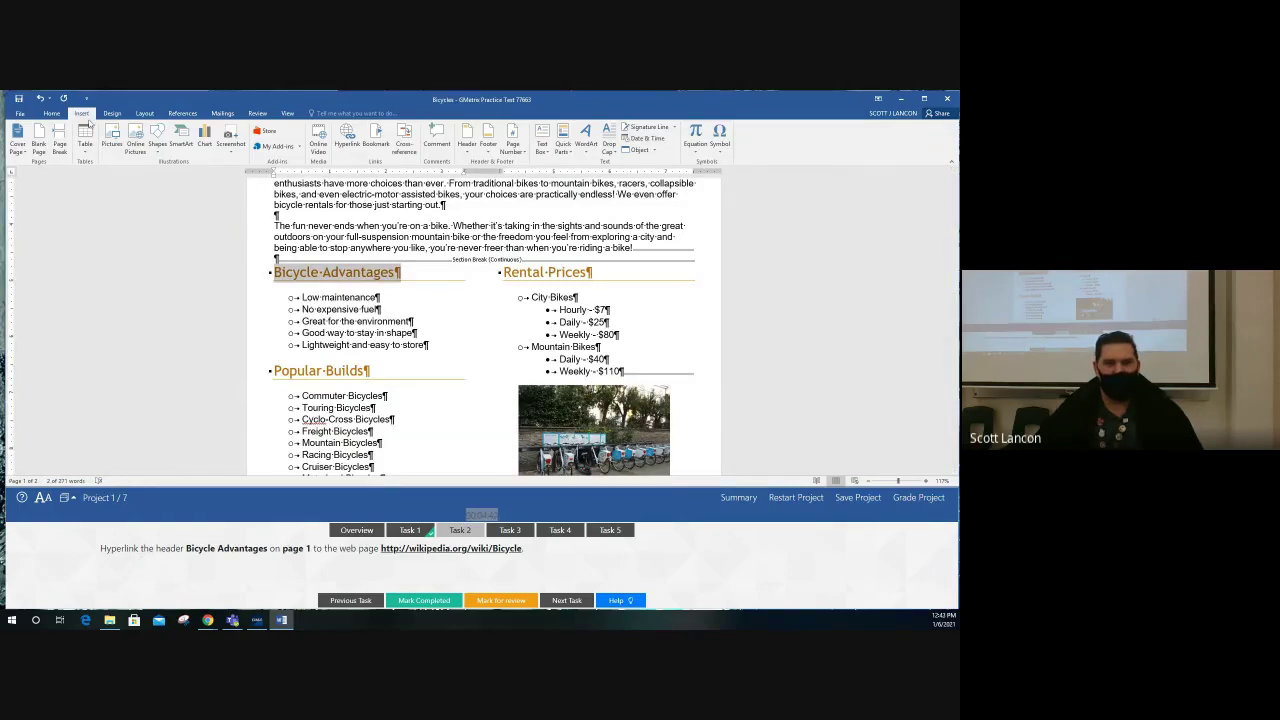
pyautogui.click(347, 146)
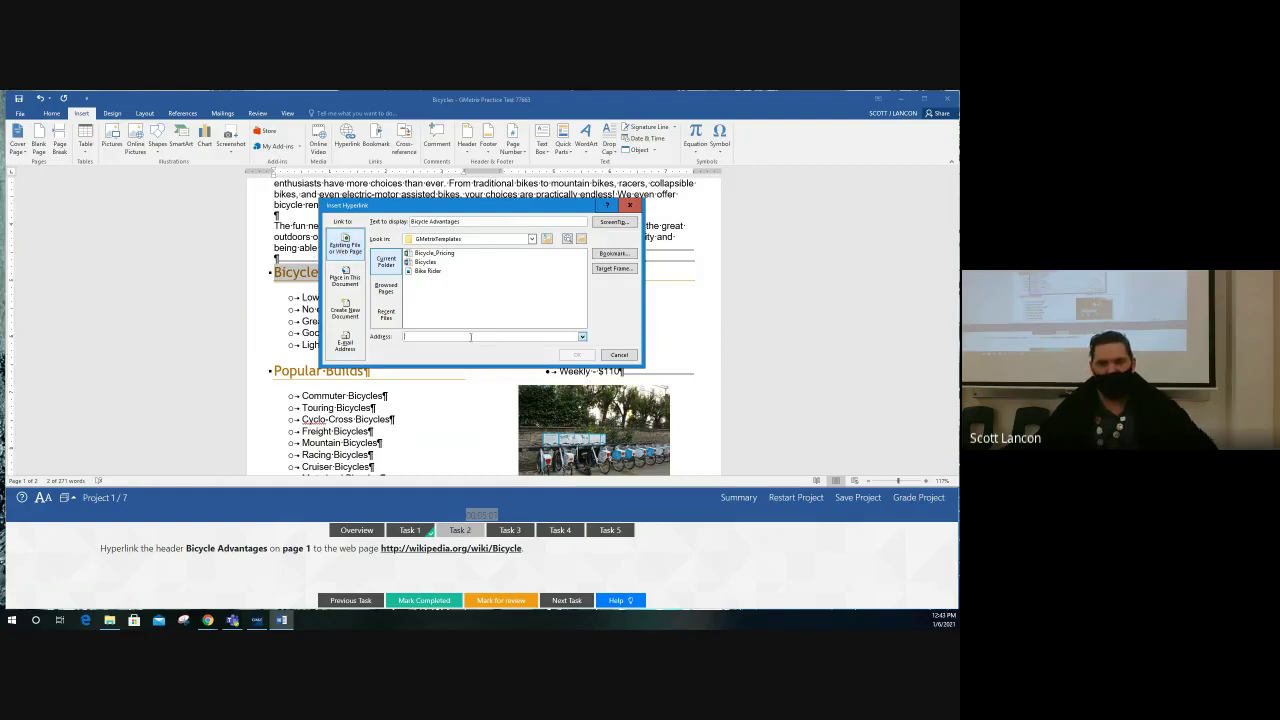
pyautogui.moveTo(463, 221); pyautogui.dragTo(406, 221)
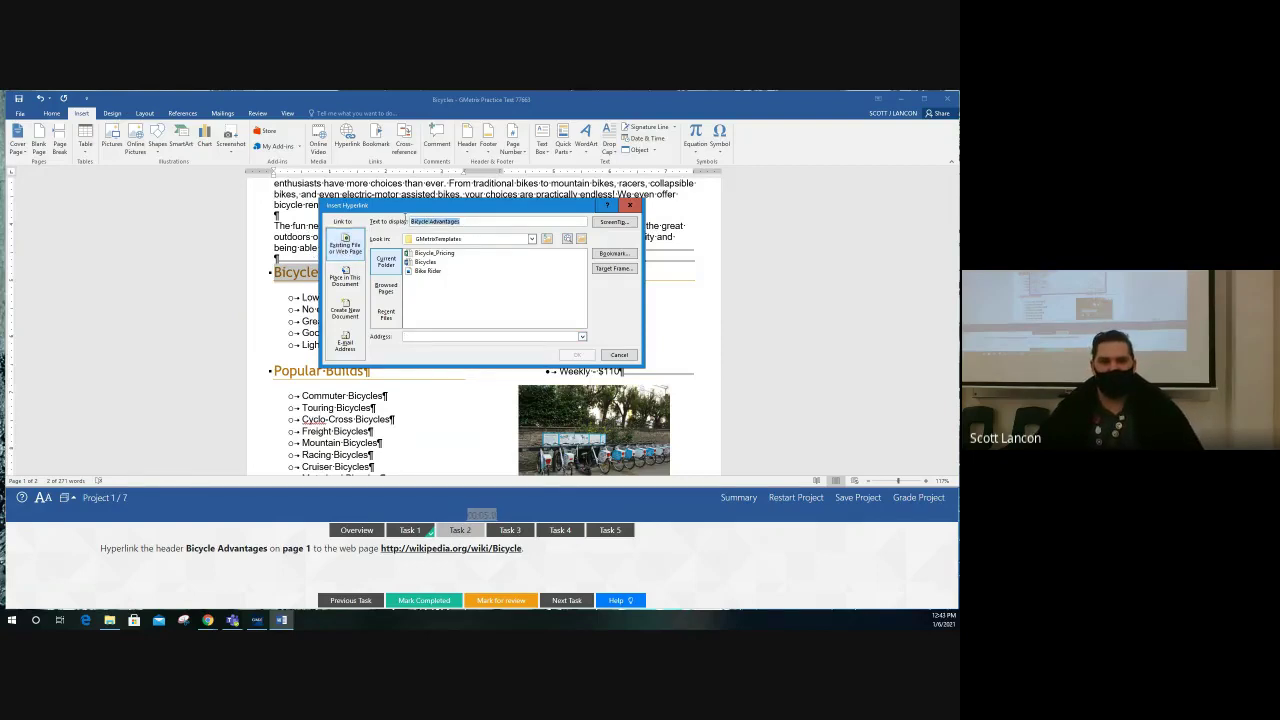
pyautogui.click(463, 222)
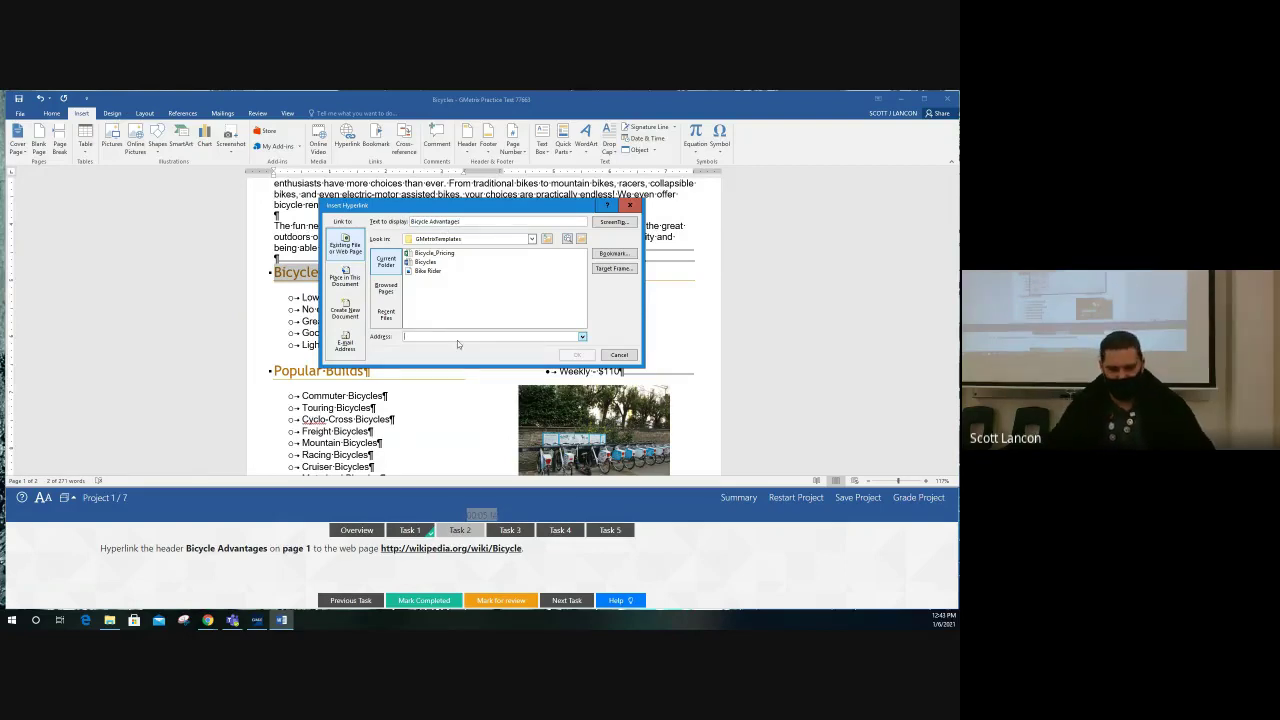
pyautogui.write('http://wikipedia.org/wiki/Bi')
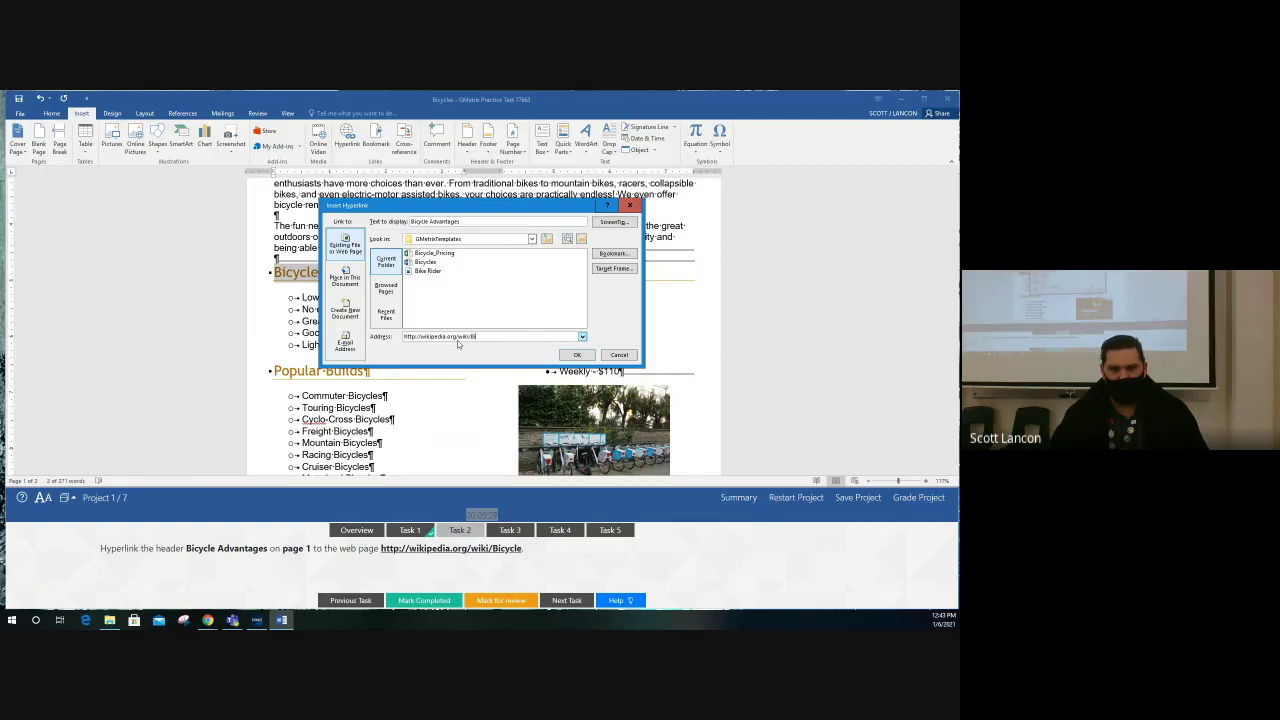
pyautogui.write('e')
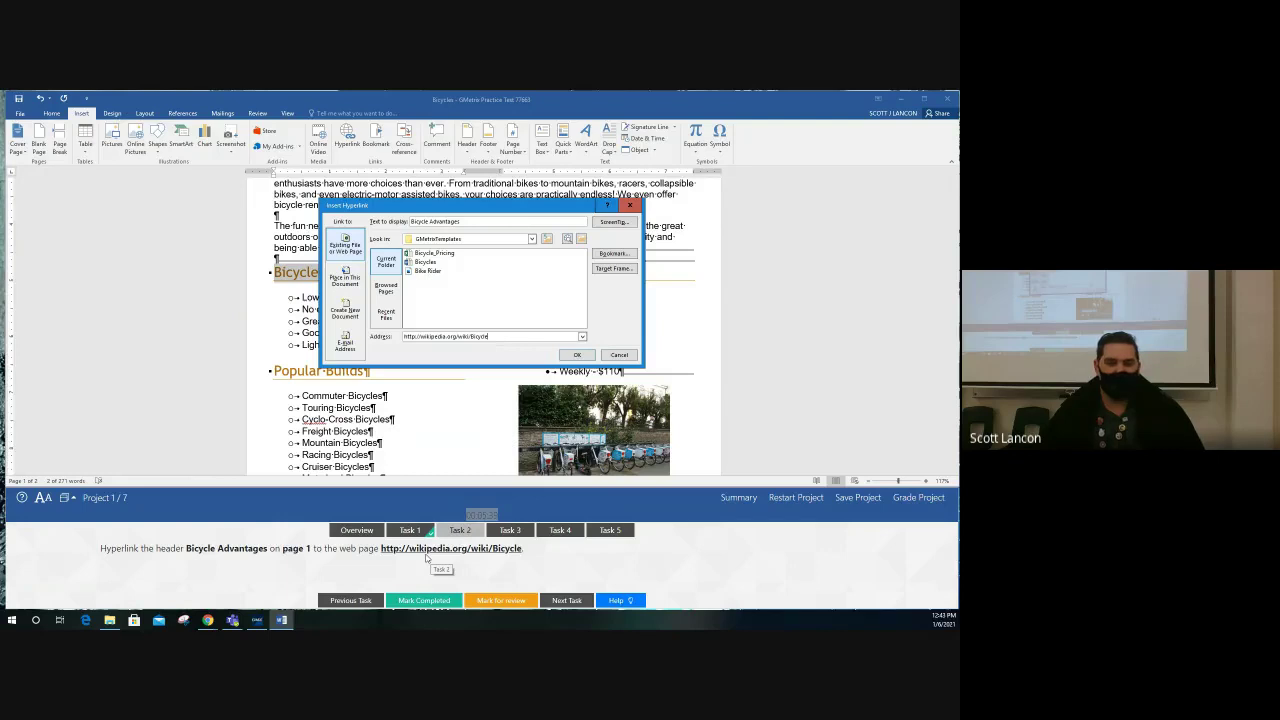
pyautogui.click(577, 356)
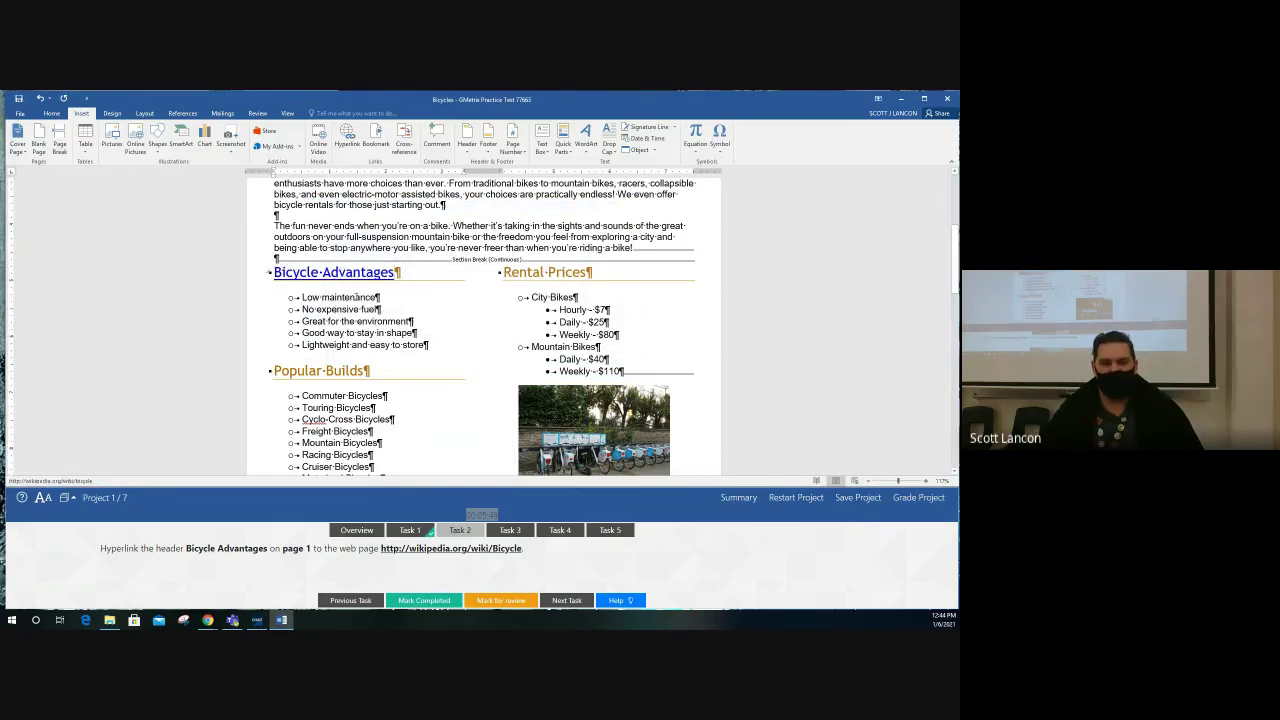
# - Mark Task 2 as completed and open the Task 3 instructions
pyautogui.click(428, 603)
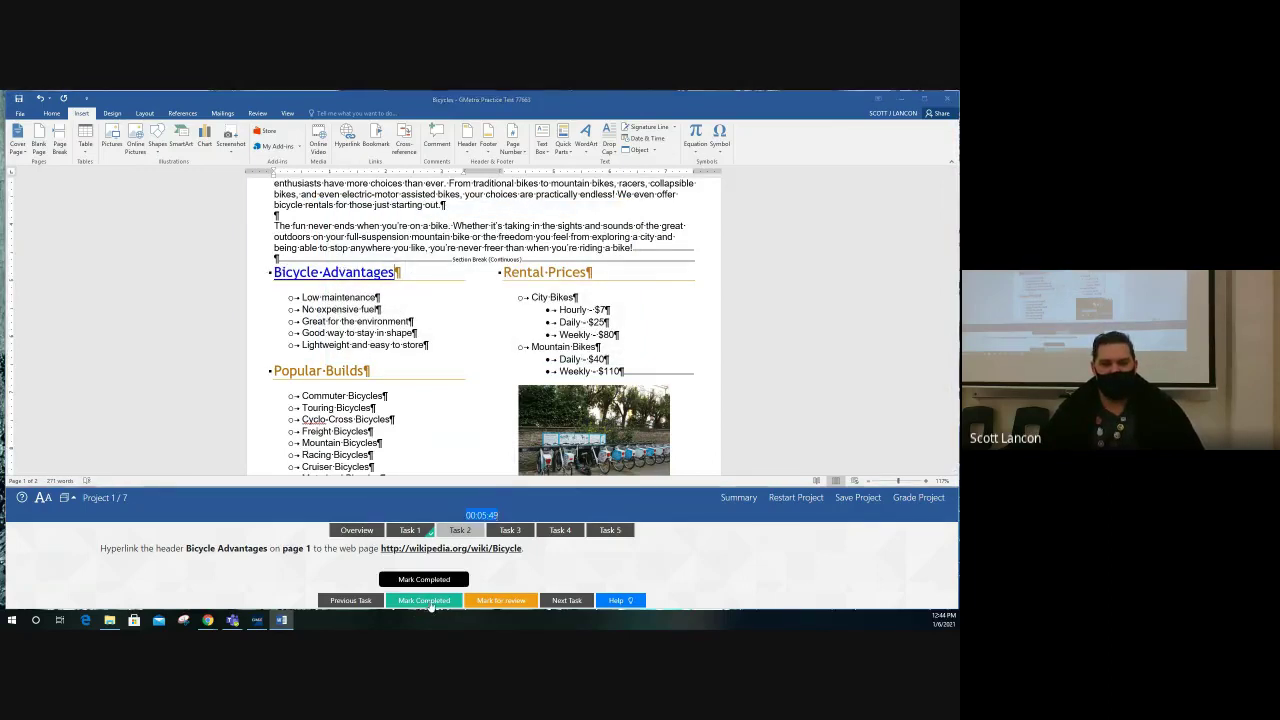
pyautogui.click(513, 533)
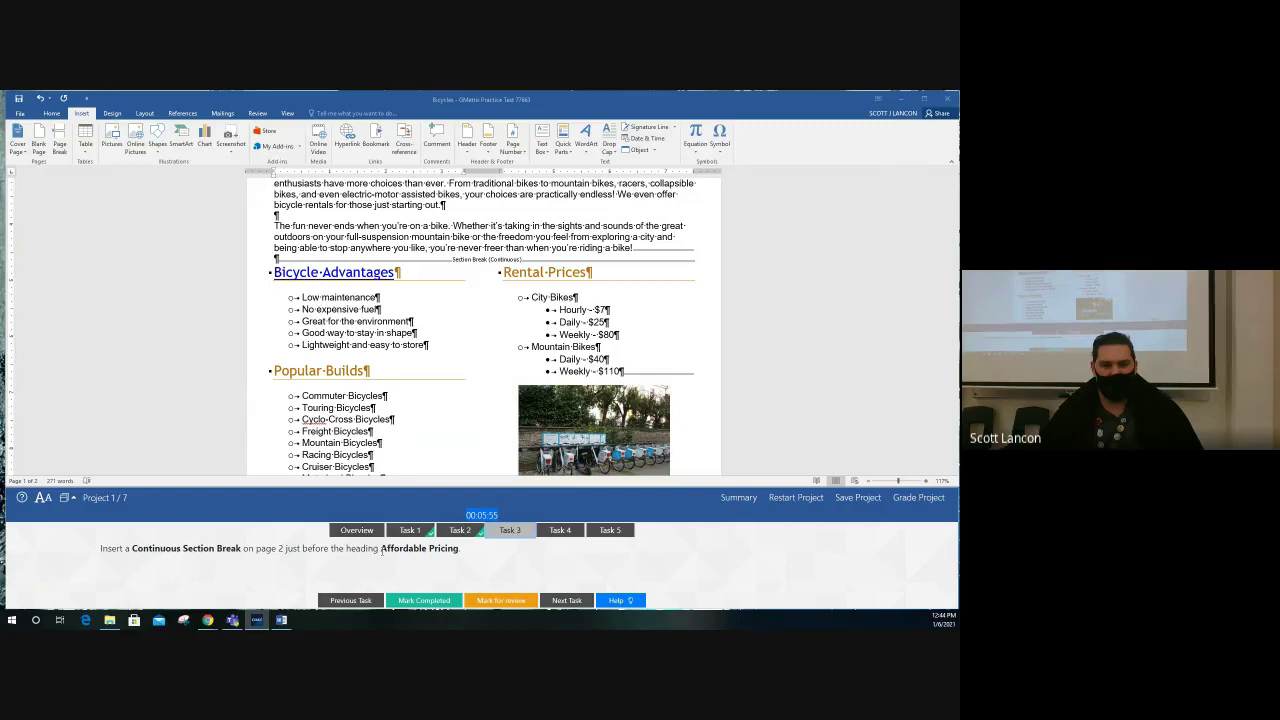
# - Insert a Continuous section break just before the Affordable Pricing heading on page 2 and check its placement
pyautogui.scroll(-3, 480, 430)
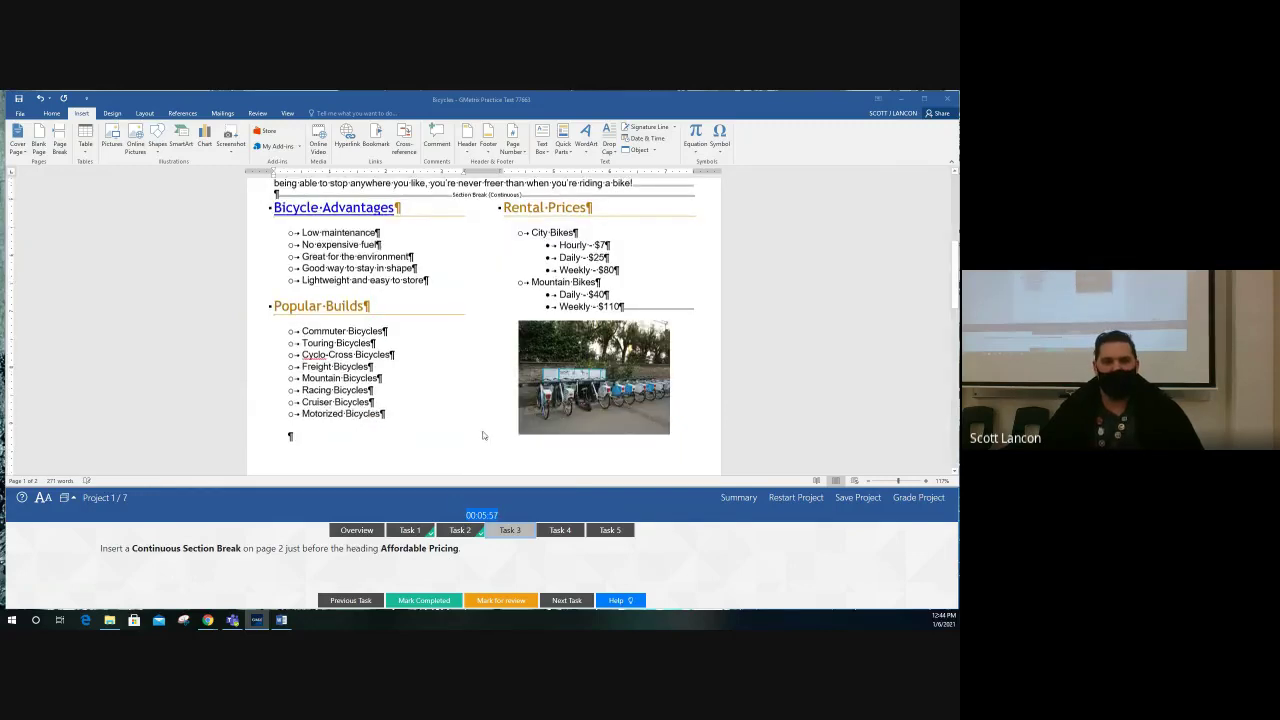
pyautogui.scroll(-3, 491, 422)
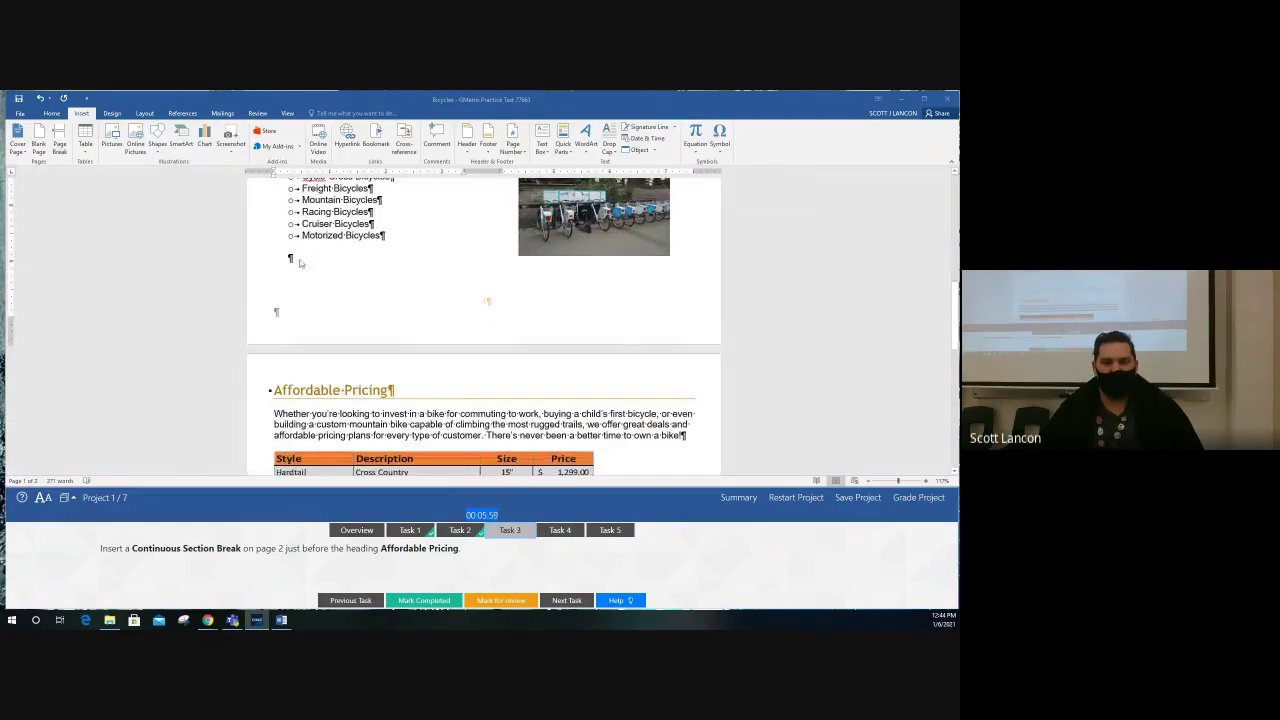
pyautogui.click(290, 260)
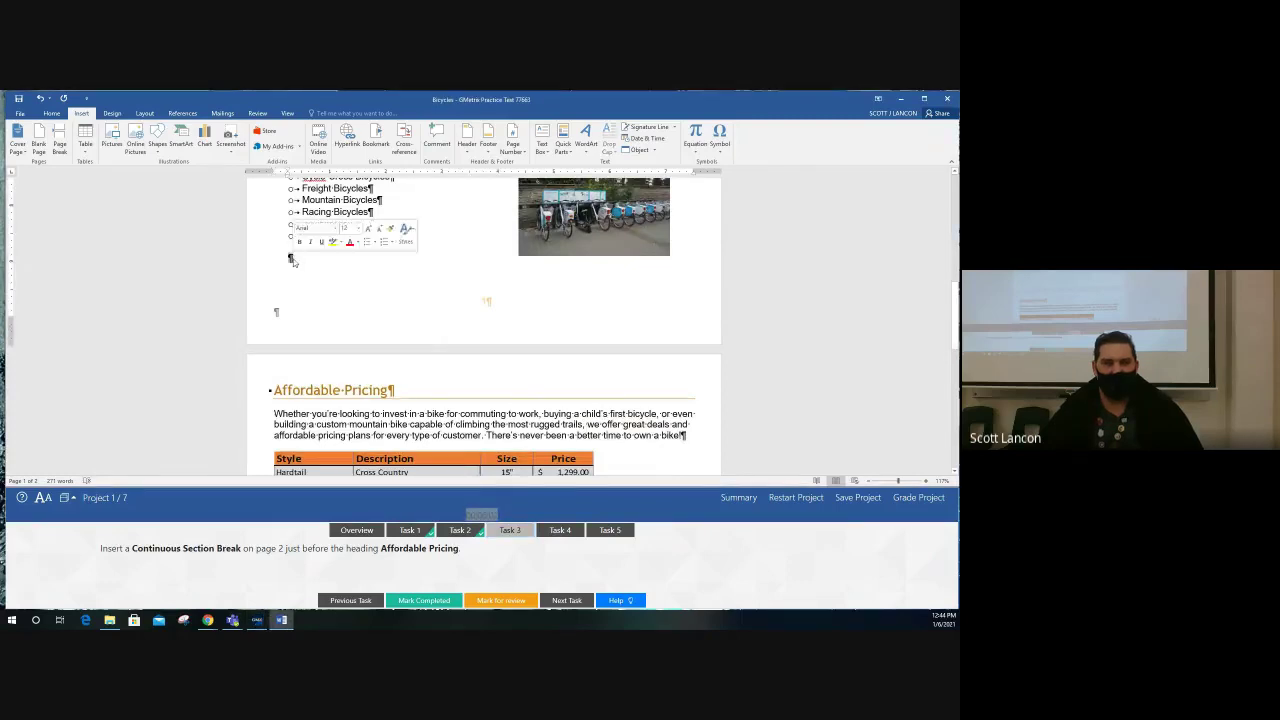
pyautogui.click(274, 390)
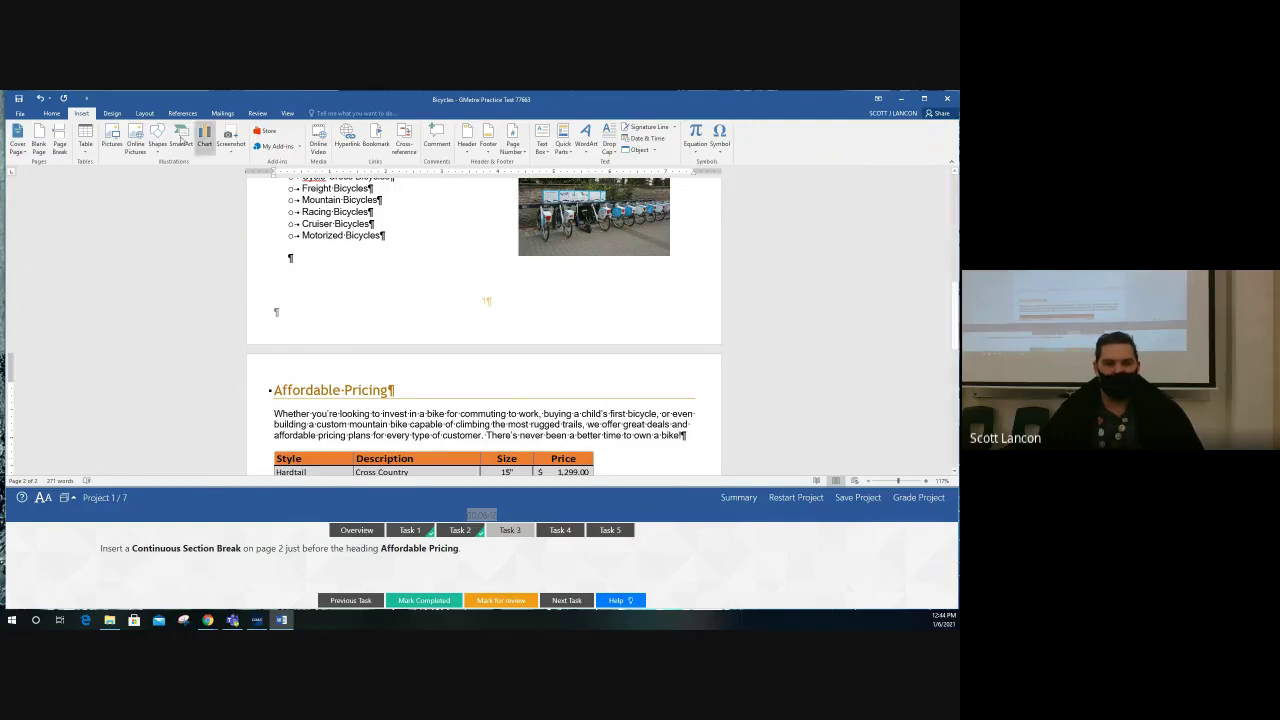
pyautogui.click(145, 113)
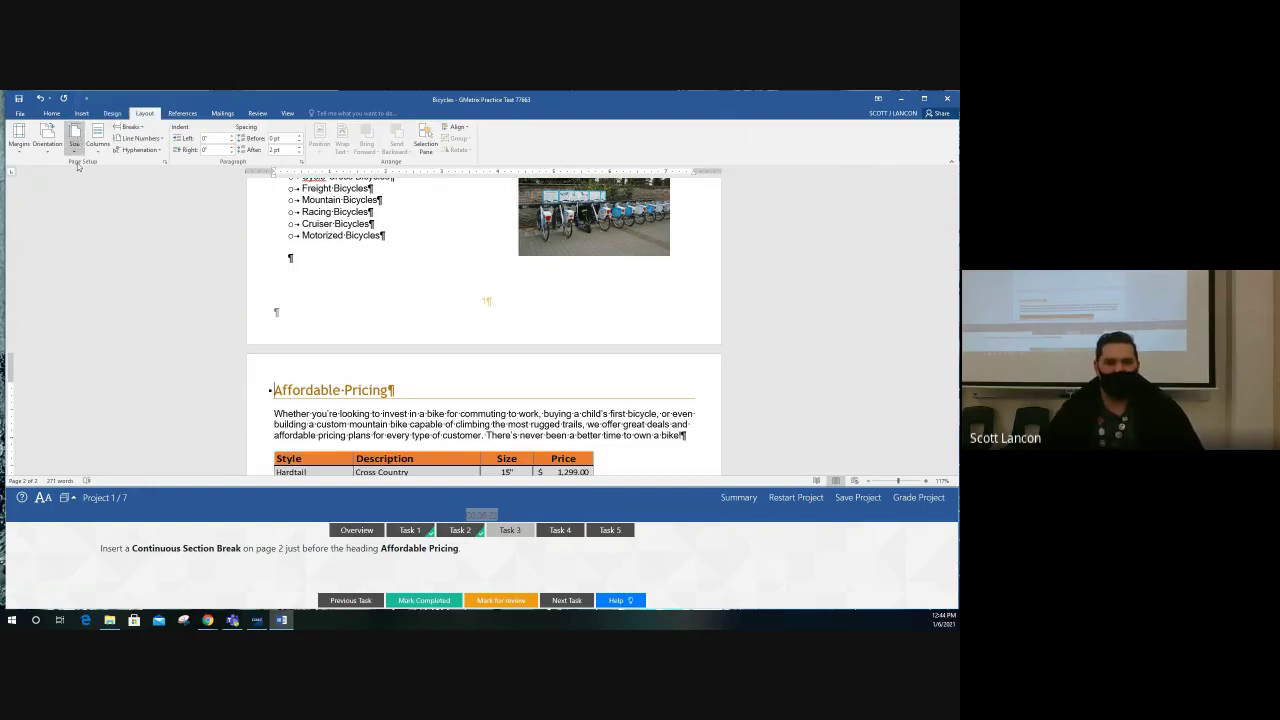
pyautogui.click(144, 129)
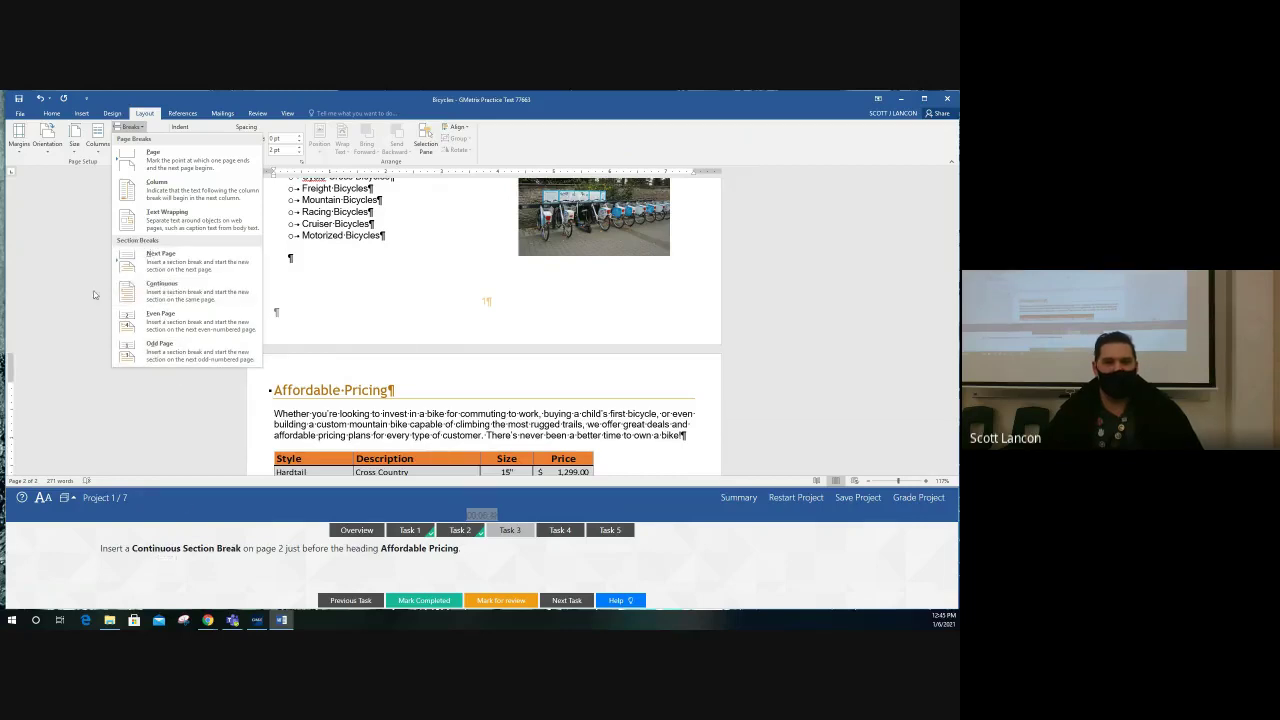
pyautogui.click(131, 289)
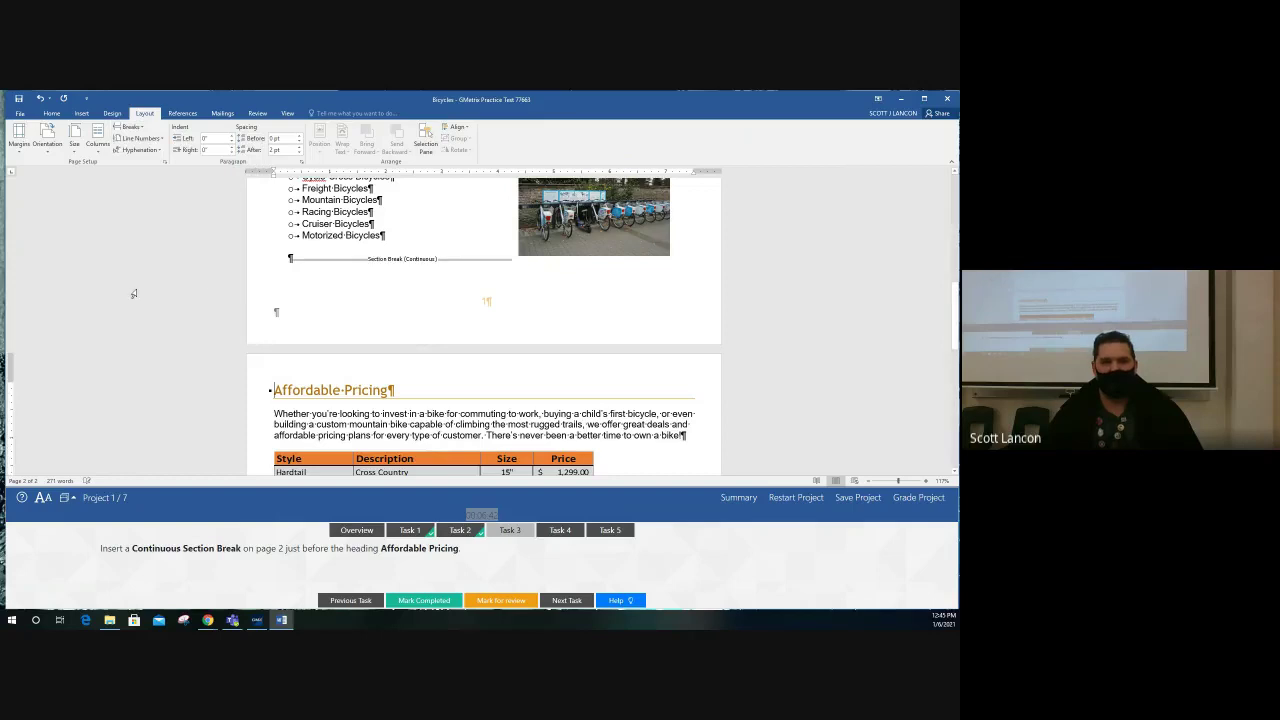
pyautogui.scroll(2, 588, 282)
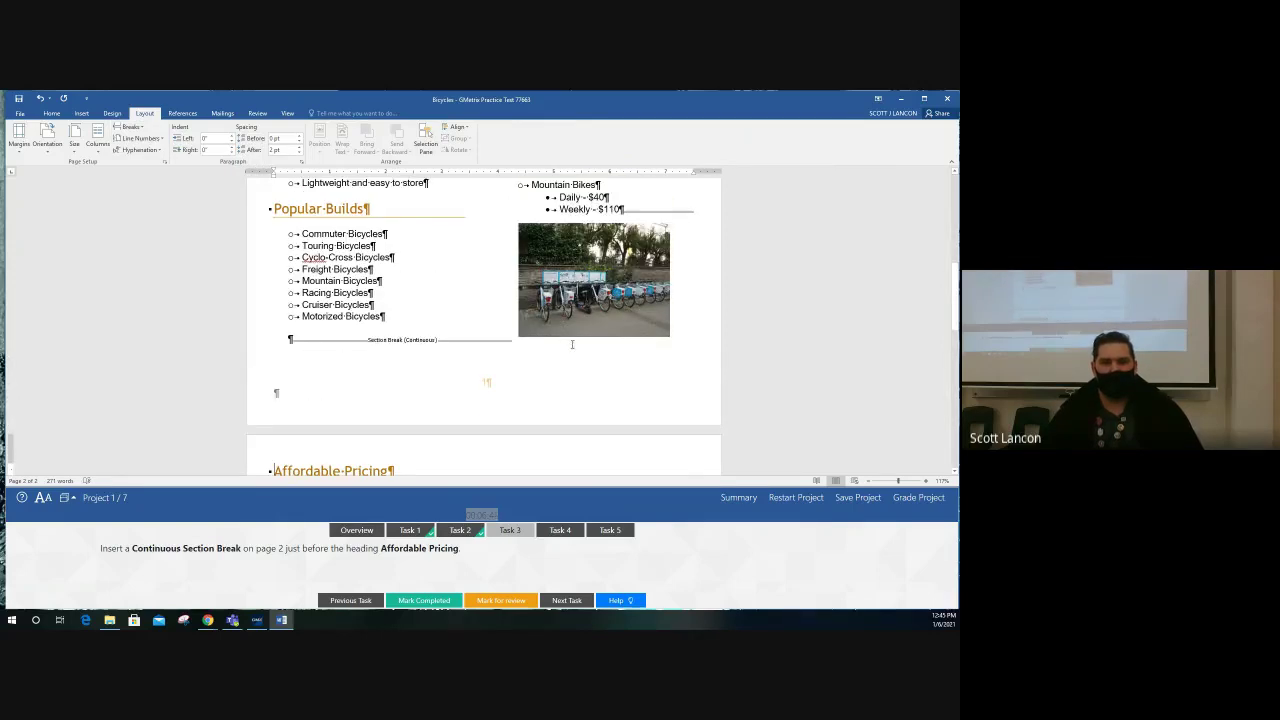
pyautogui.scroll(-5, 572, 344)
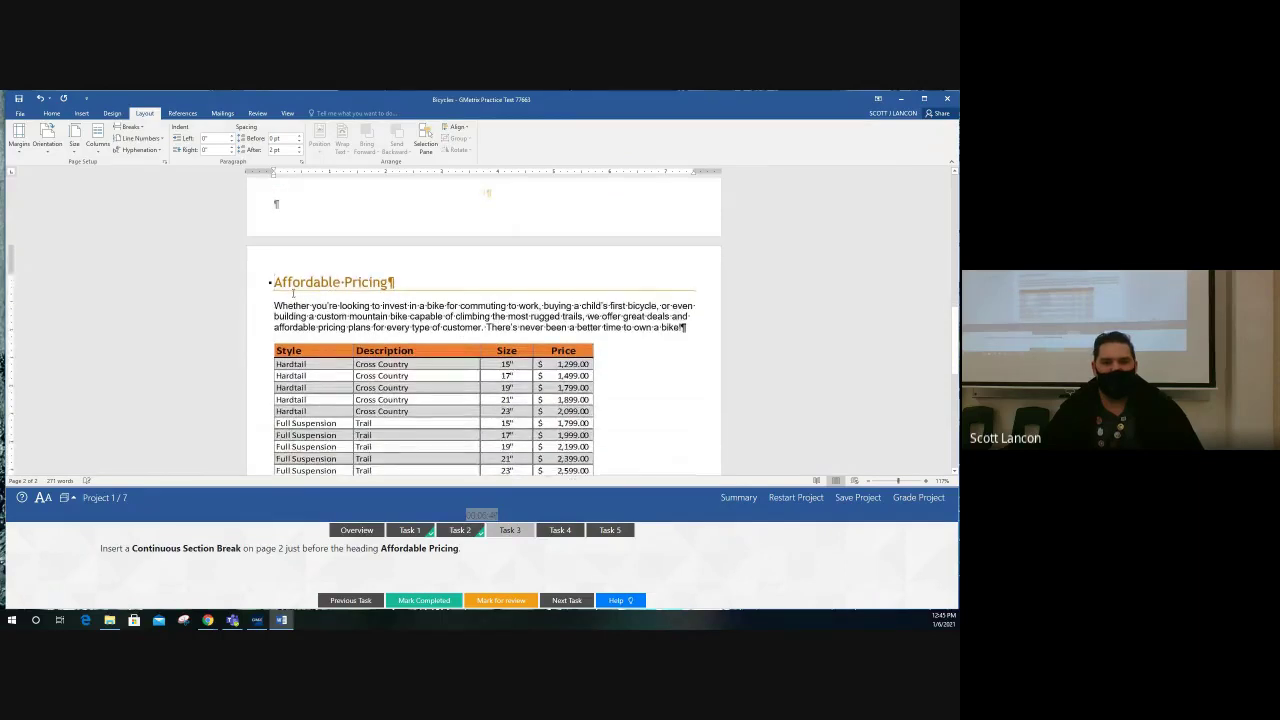
pyautogui.scroll(2, 365, 300)
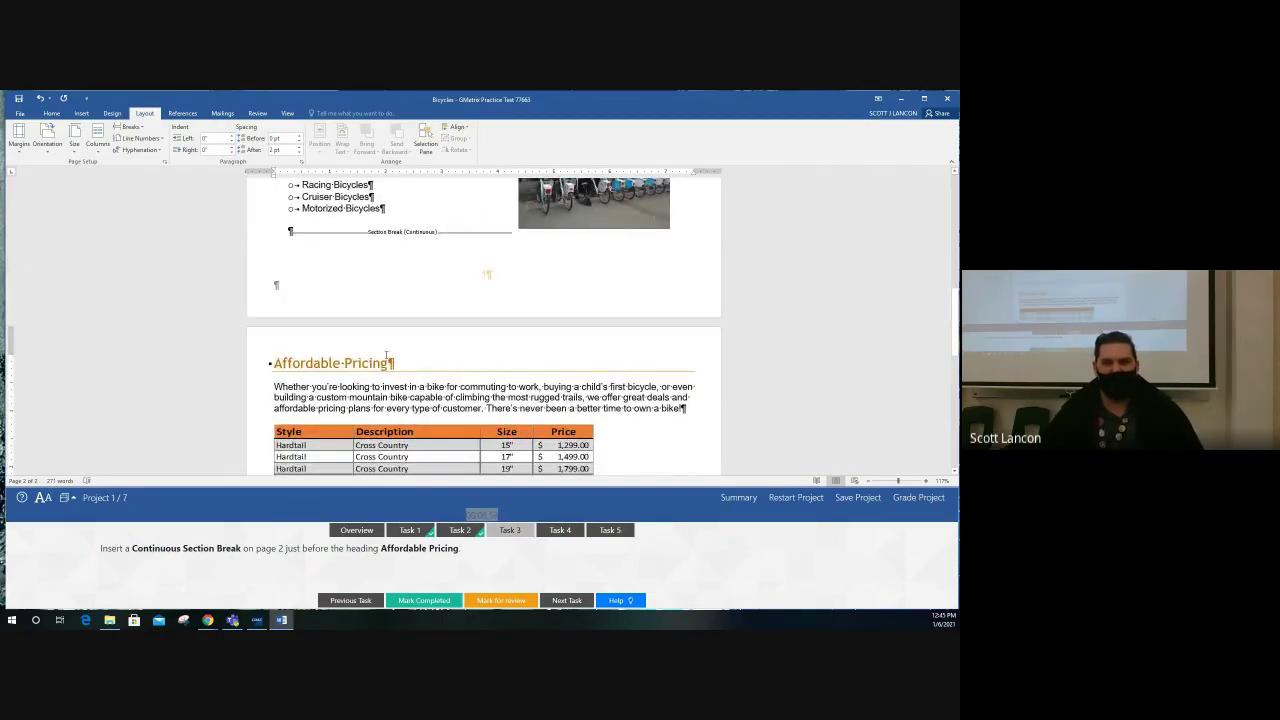
pyautogui.scroll(-1, 326, 310)
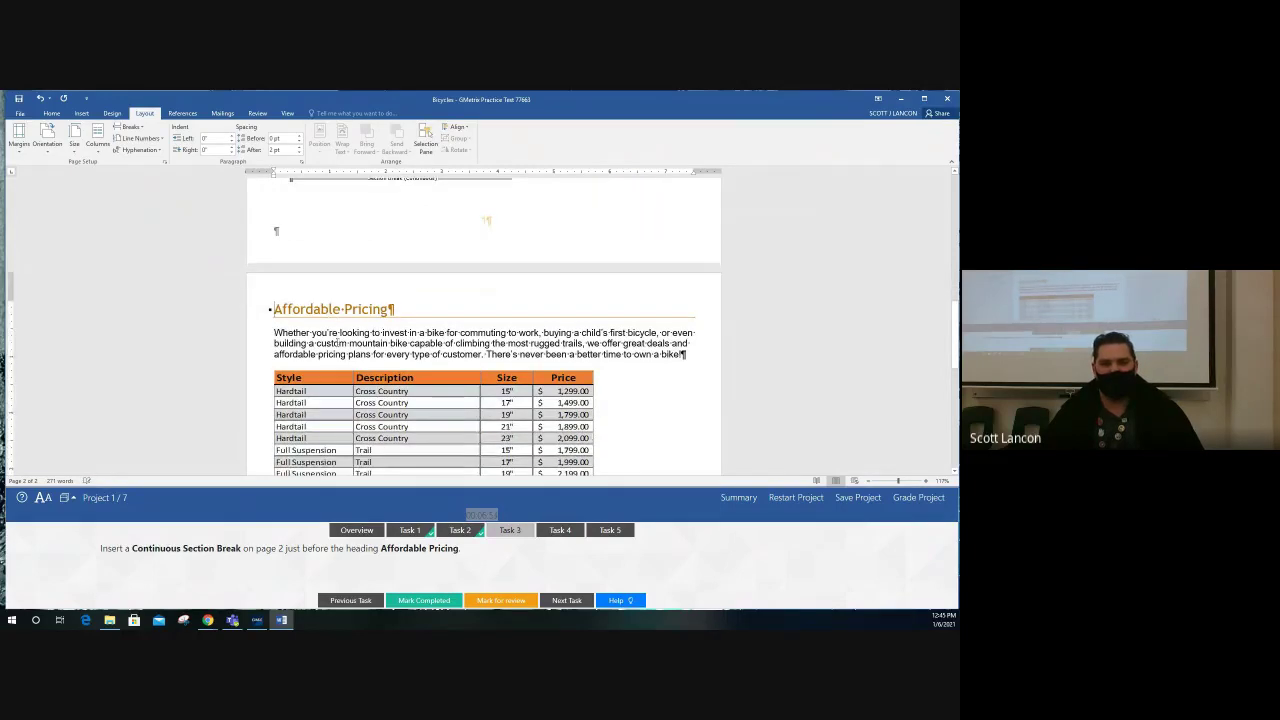
# - Mark Task 3 as completed and open the Task 4 instructions
pyautogui.click(422, 601)
pyautogui.scroll(1, 253, 231)
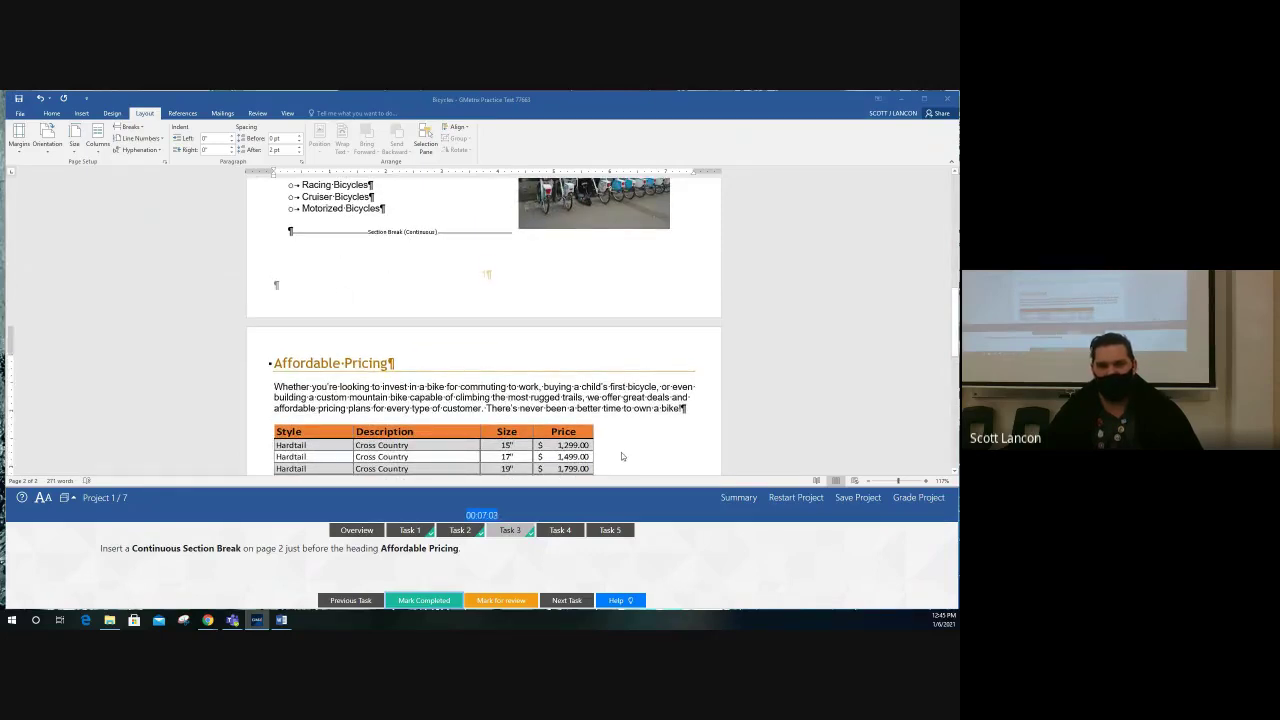
pyautogui.click(559, 530)
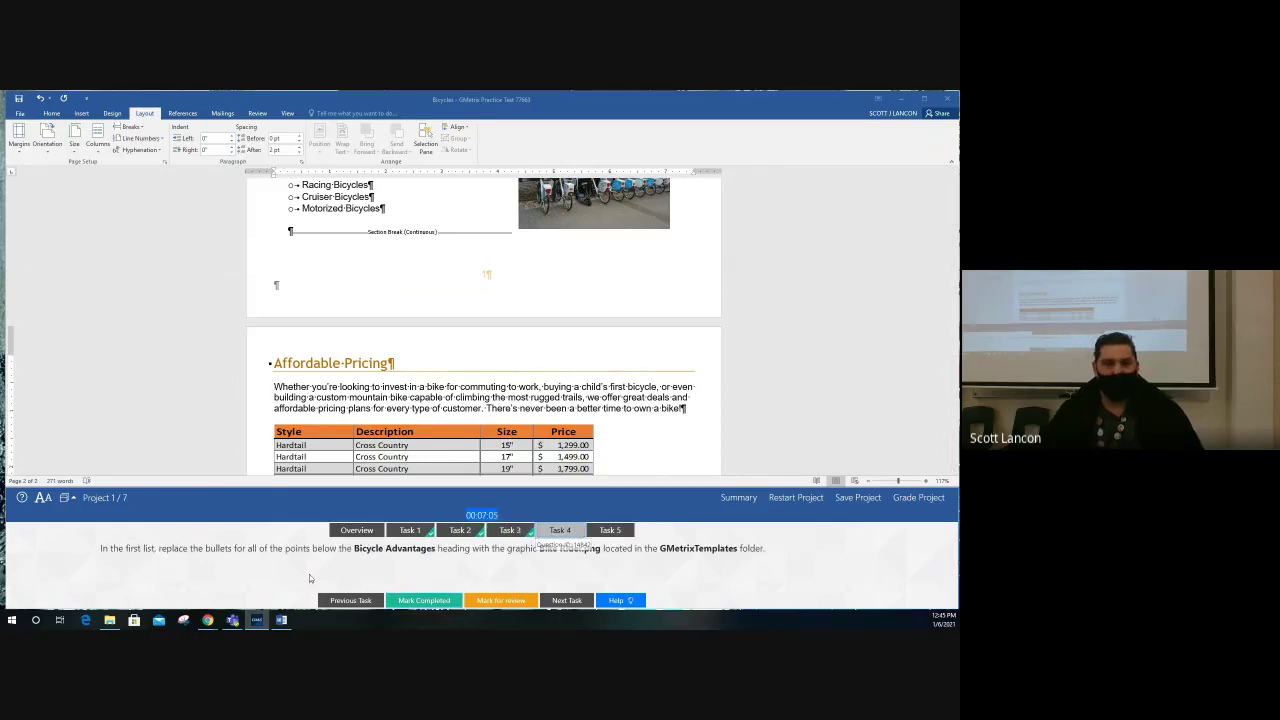
# - Start defining a new picture bullet for all five points below Bicycle Advantages, and browse for the picture file
pyautogui.scroll(6, 442, 357)
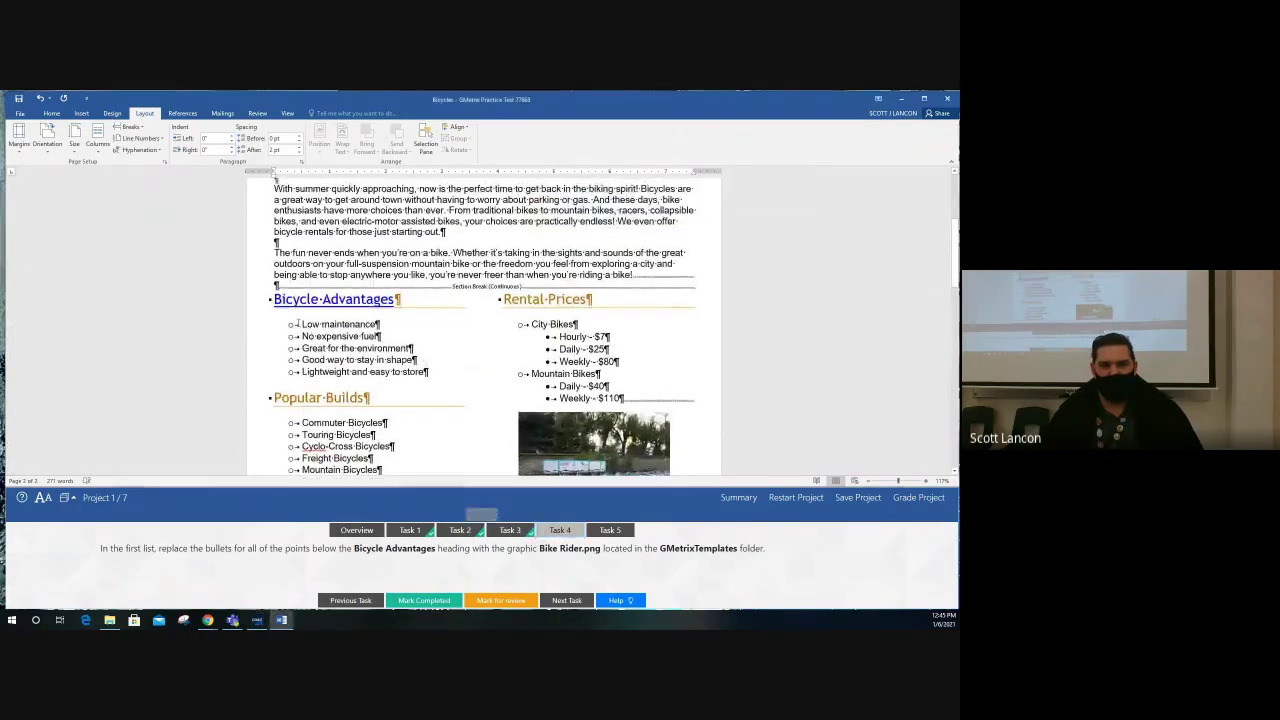
pyautogui.moveTo(301, 324); pyautogui.dragTo(432, 371)
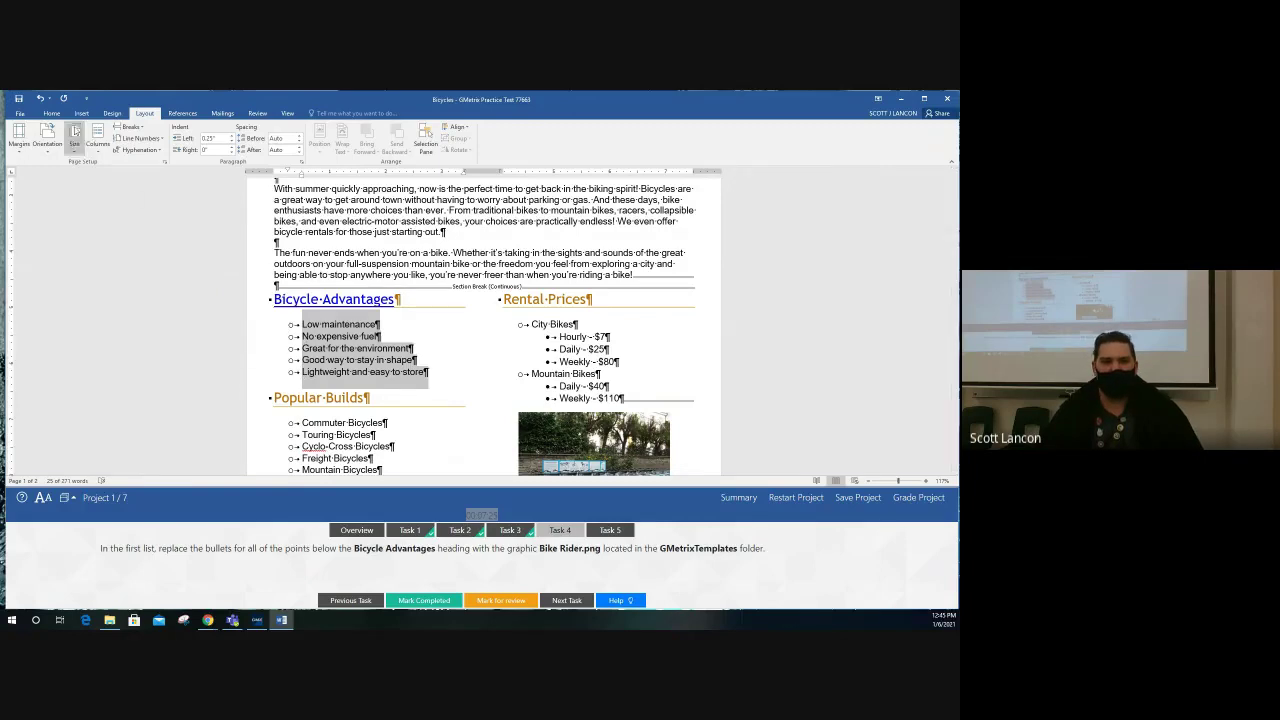
pyautogui.click(51, 114)
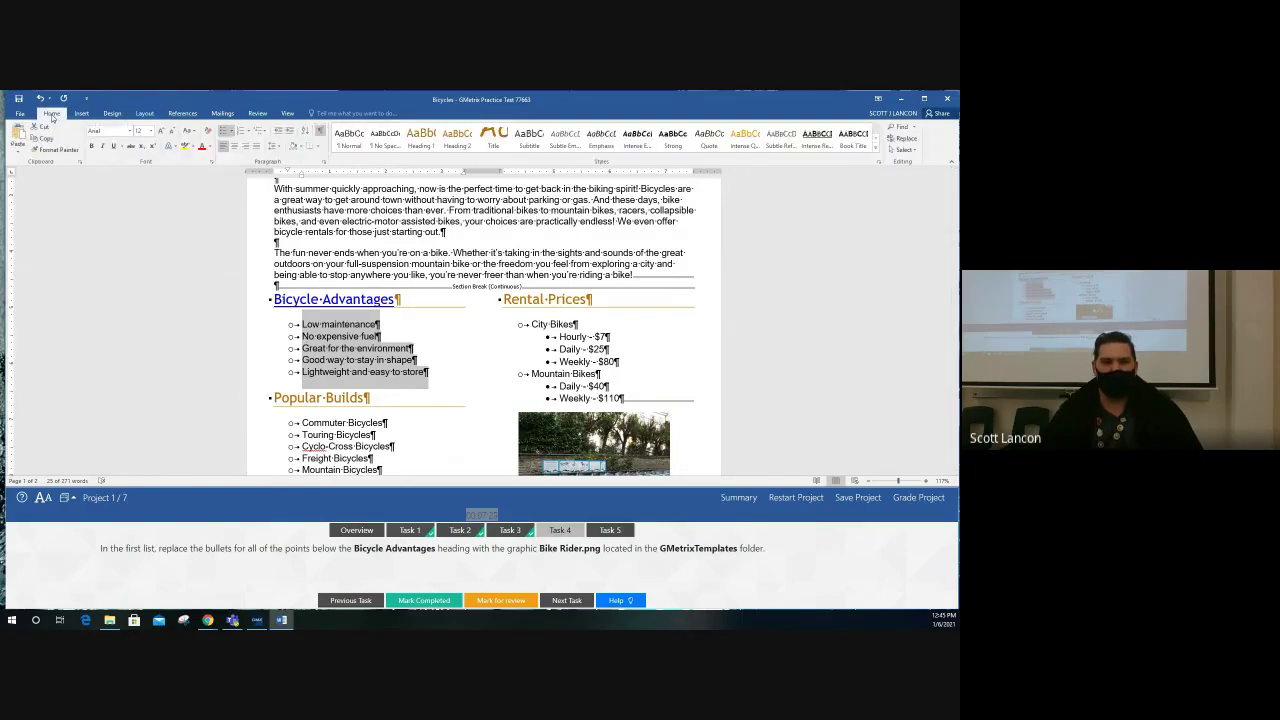
pyautogui.click(232, 131)
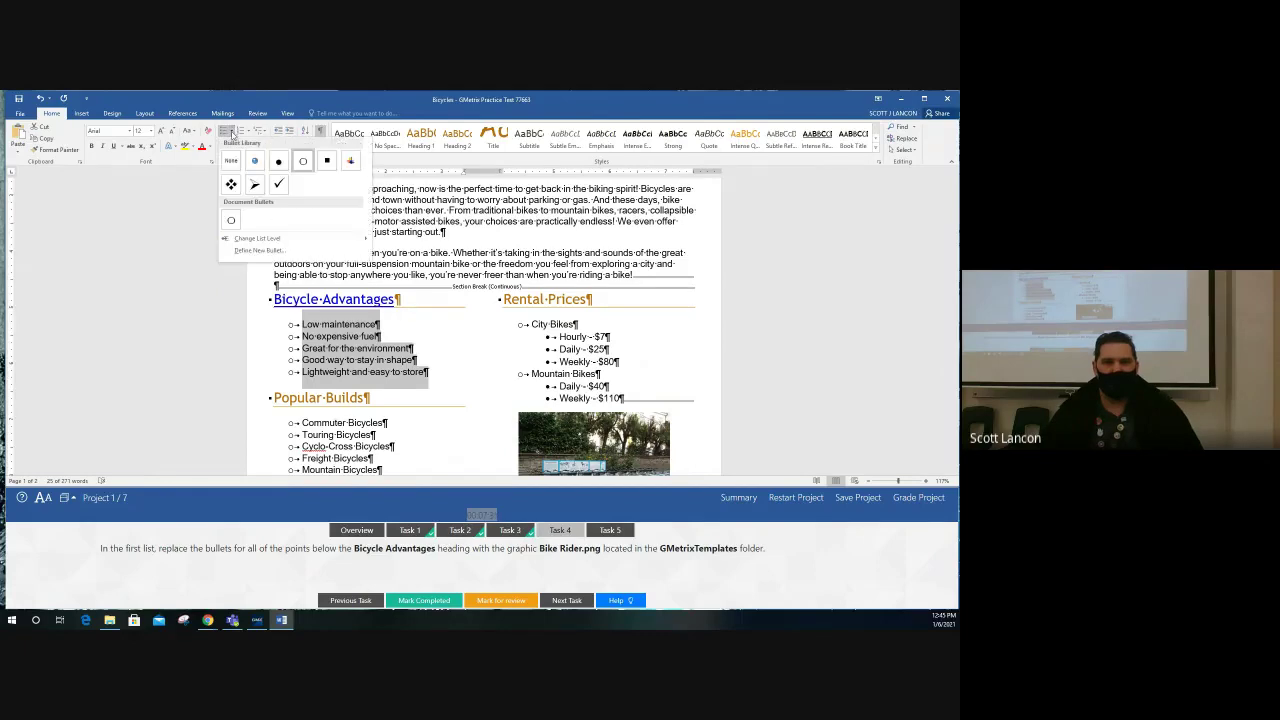
pyautogui.click(262, 250)
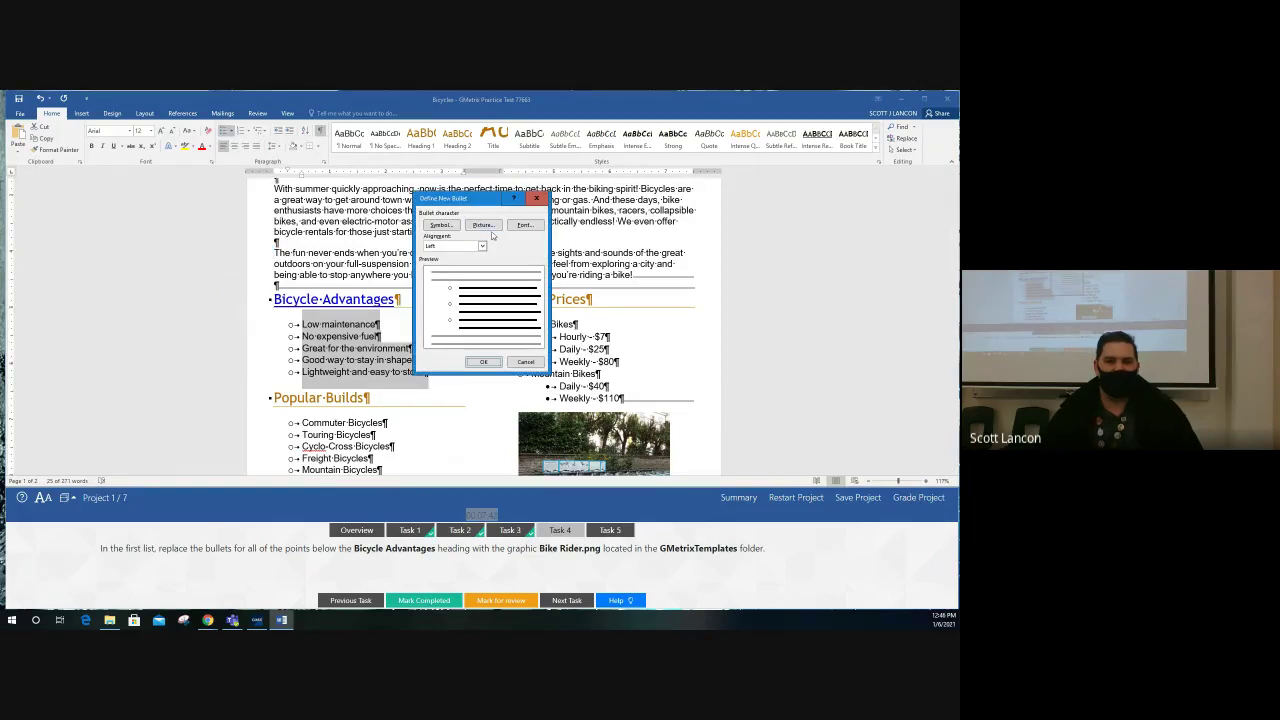
pyautogui.click(490, 227)
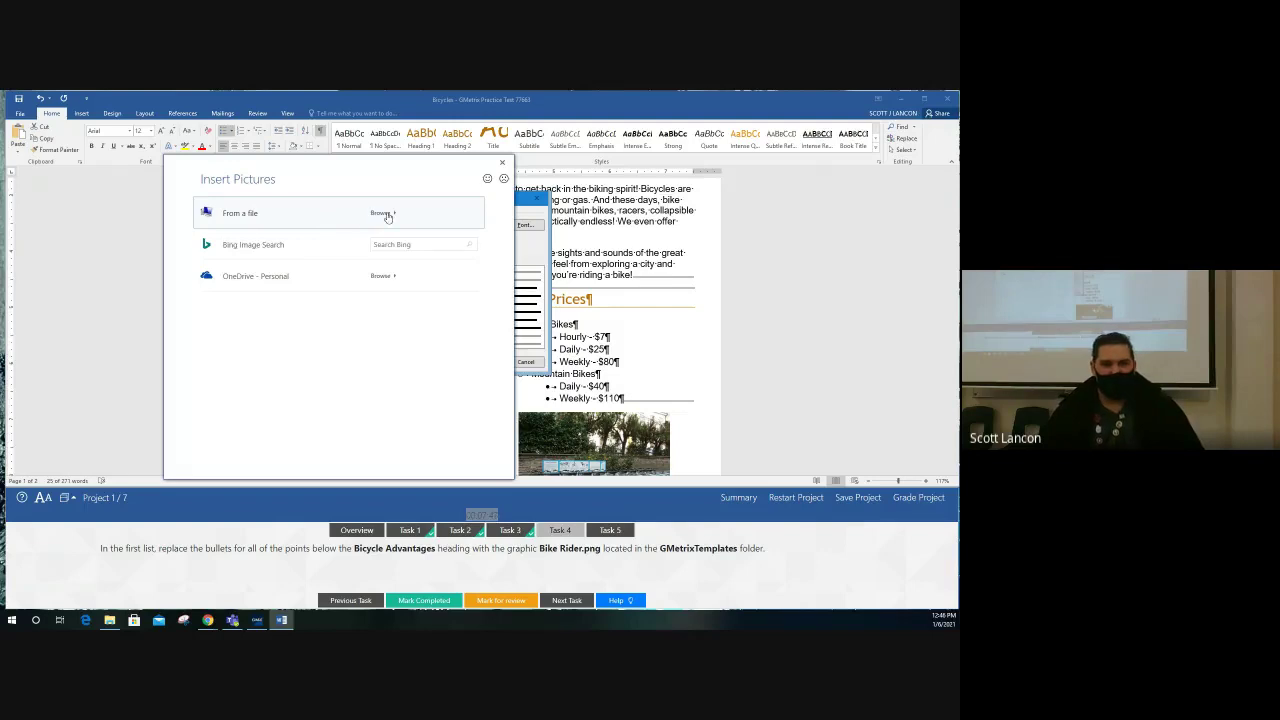
pyautogui.click(382, 213)
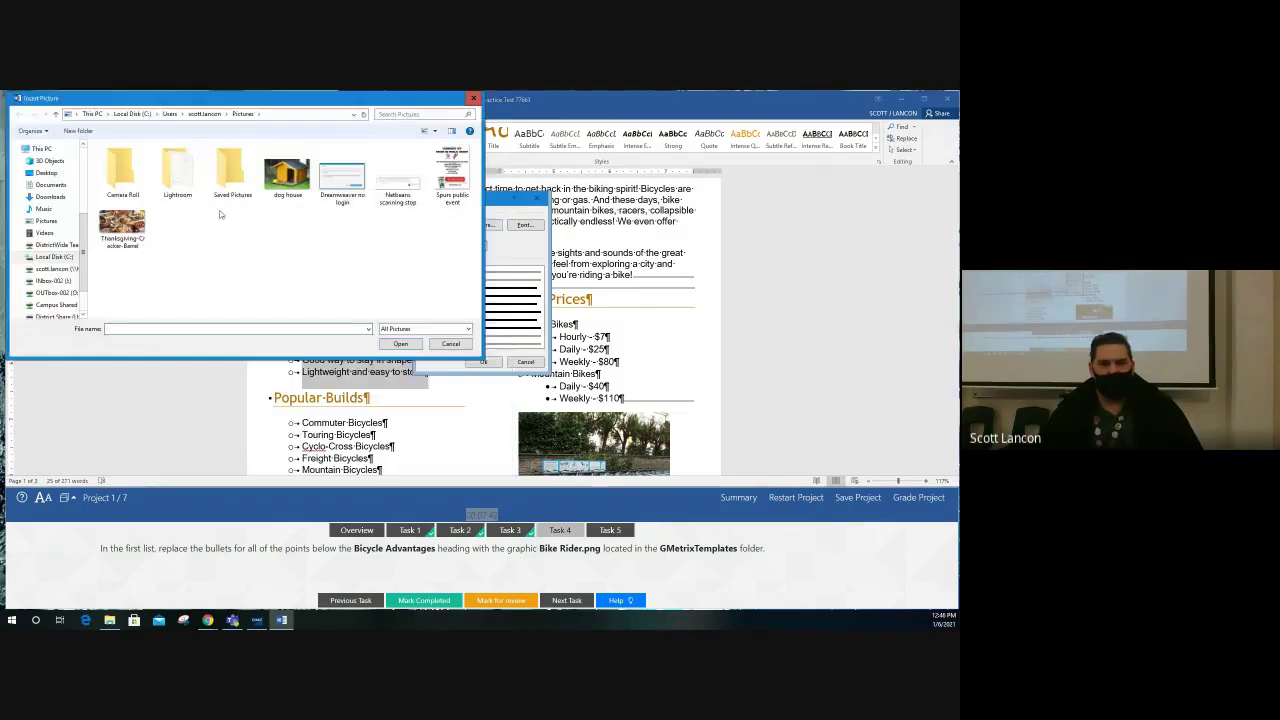
# - Choose the Bike Rider picture from the GMetrixTemplates folder in Documents as the new bullet's picture
pyautogui.click(46, 187)
pyautogui.click(133, 193)
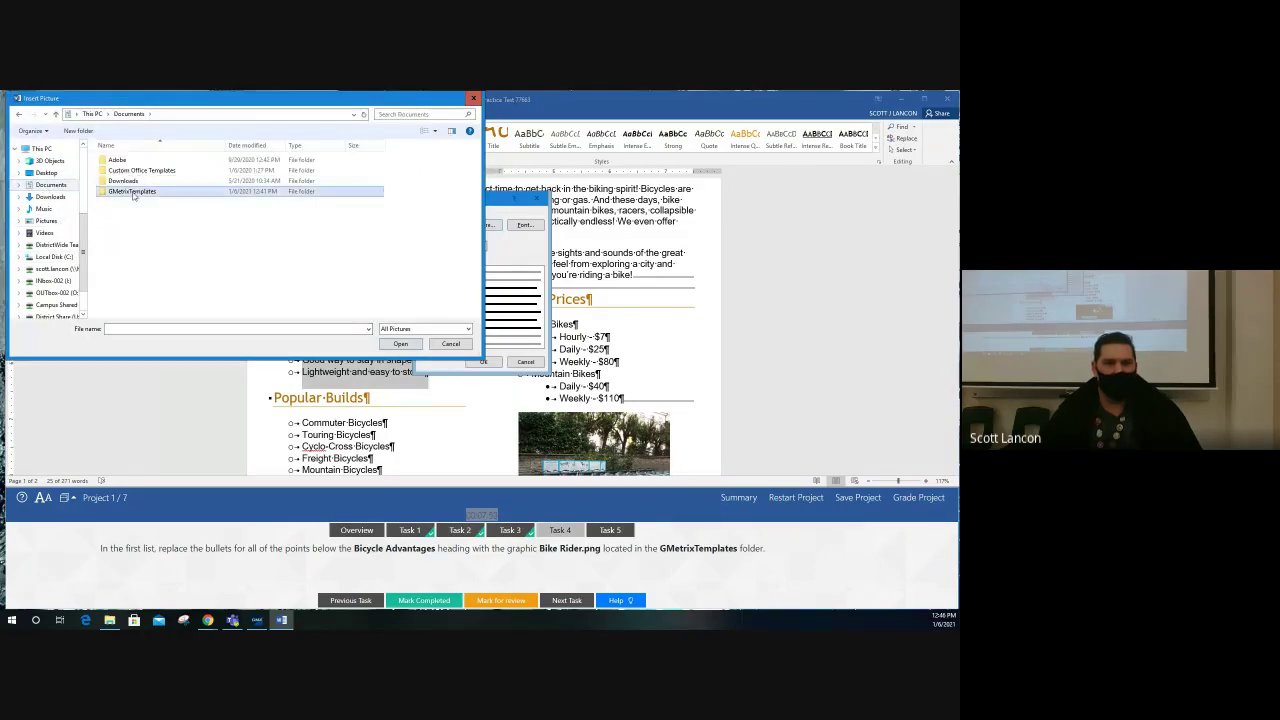
pyautogui.doubleClick(133, 194)
pyautogui.click(131, 189)
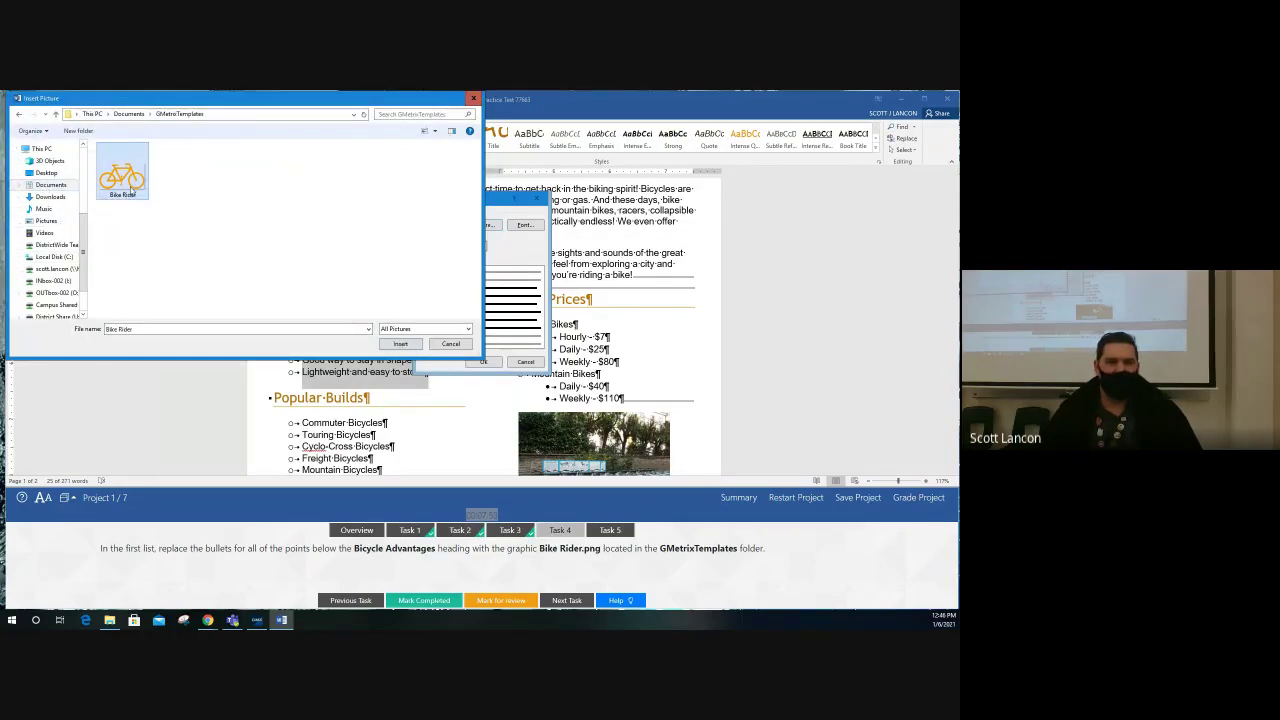
pyautogui.click(400, 344)
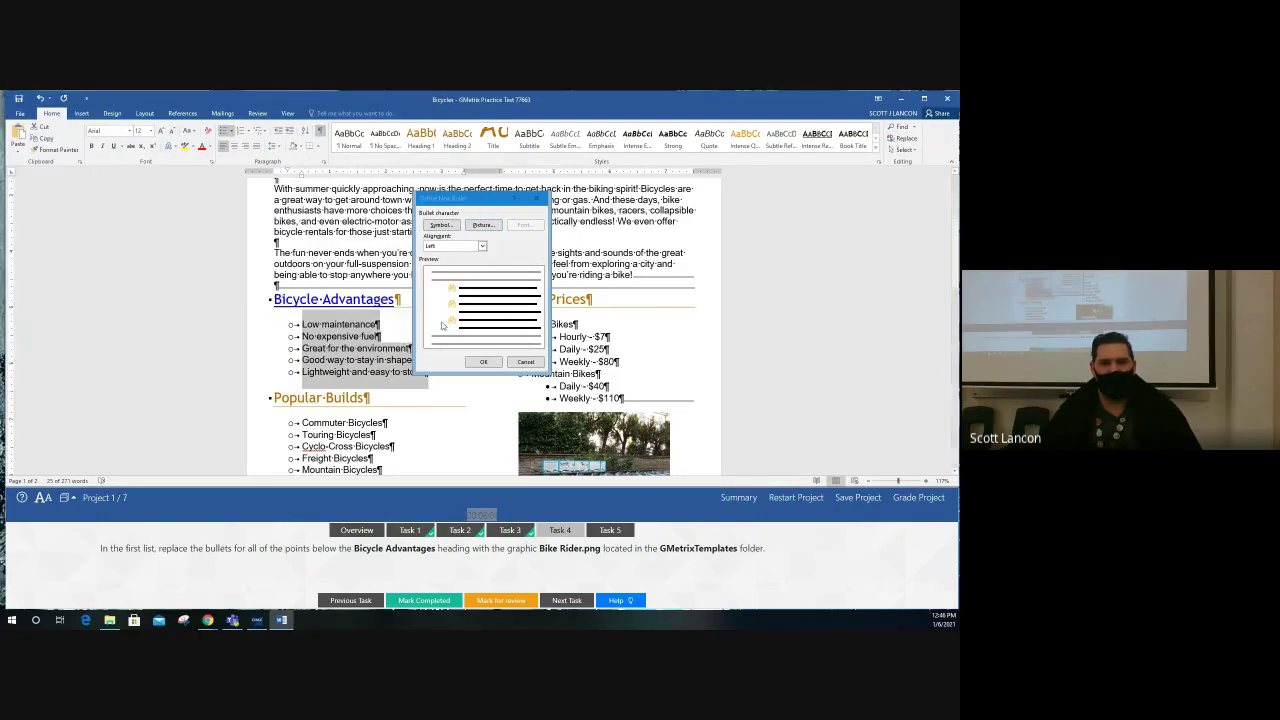
# - Apply the Bike Rider picture bullet to the Bicycle Advantages list, mark Task 4 as completed and open the Task 5 instructions
pyautogui.click(483, 362)
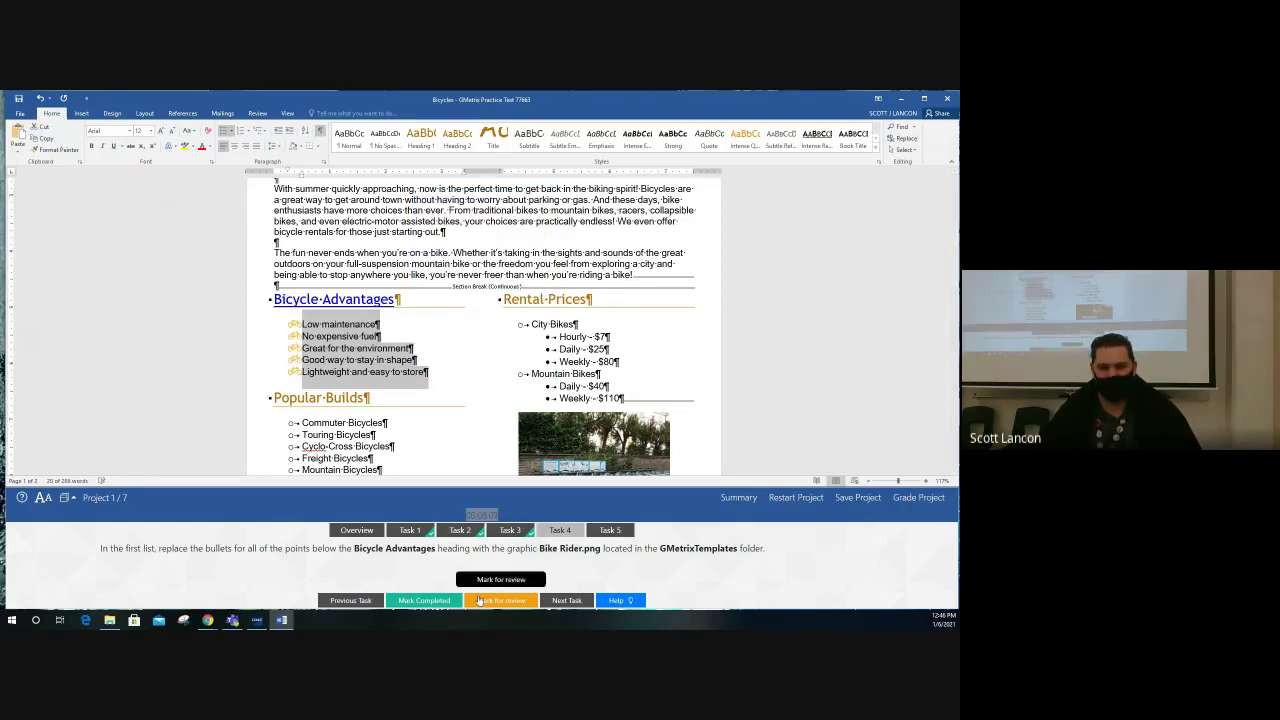
pyautogui.click(430, 601)
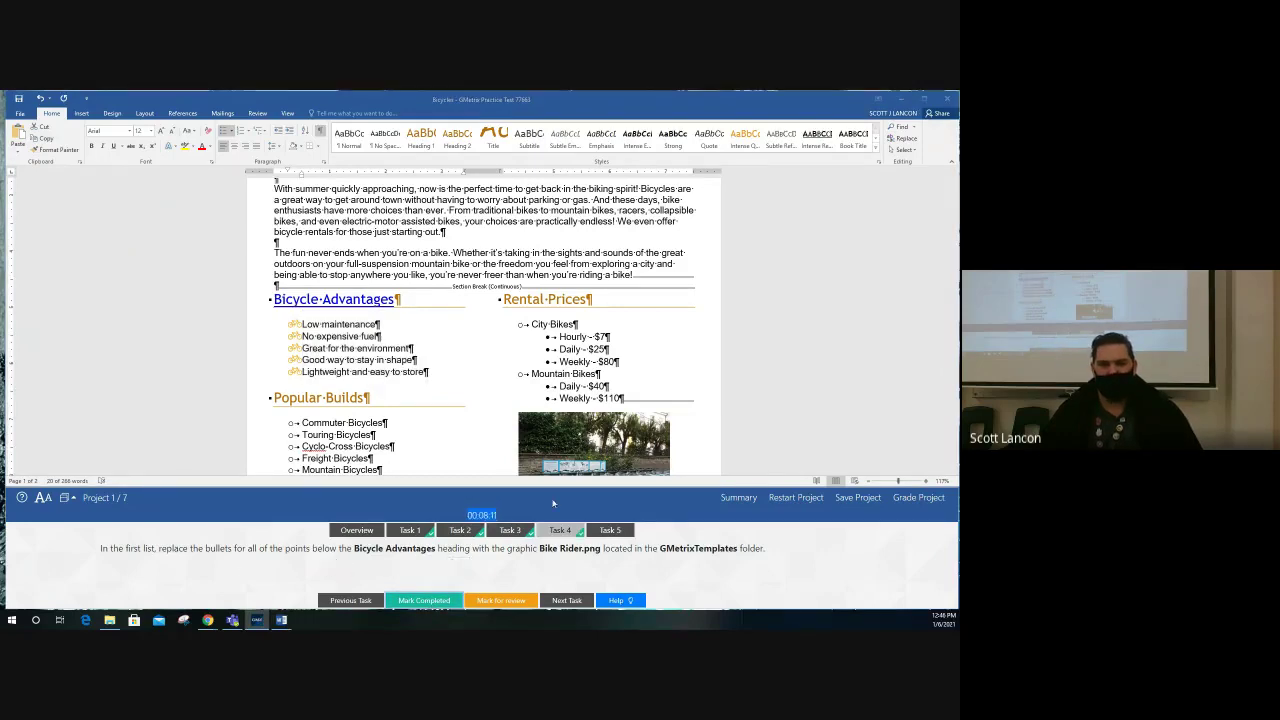
pyautogui.click(610, 531)
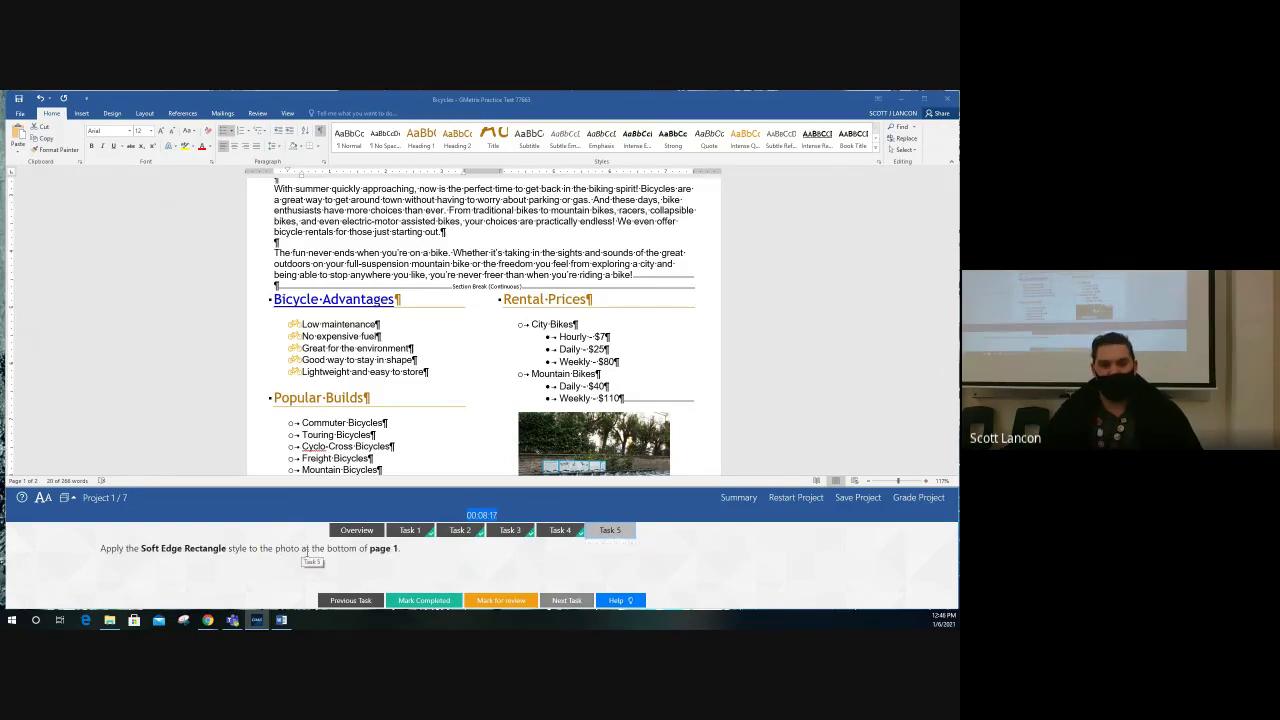
# - Apply the Soft Edge Rectangle picture style to the bicycle photo at the bottom of page 1
pyautogui.scroll(-3, 613, 323)
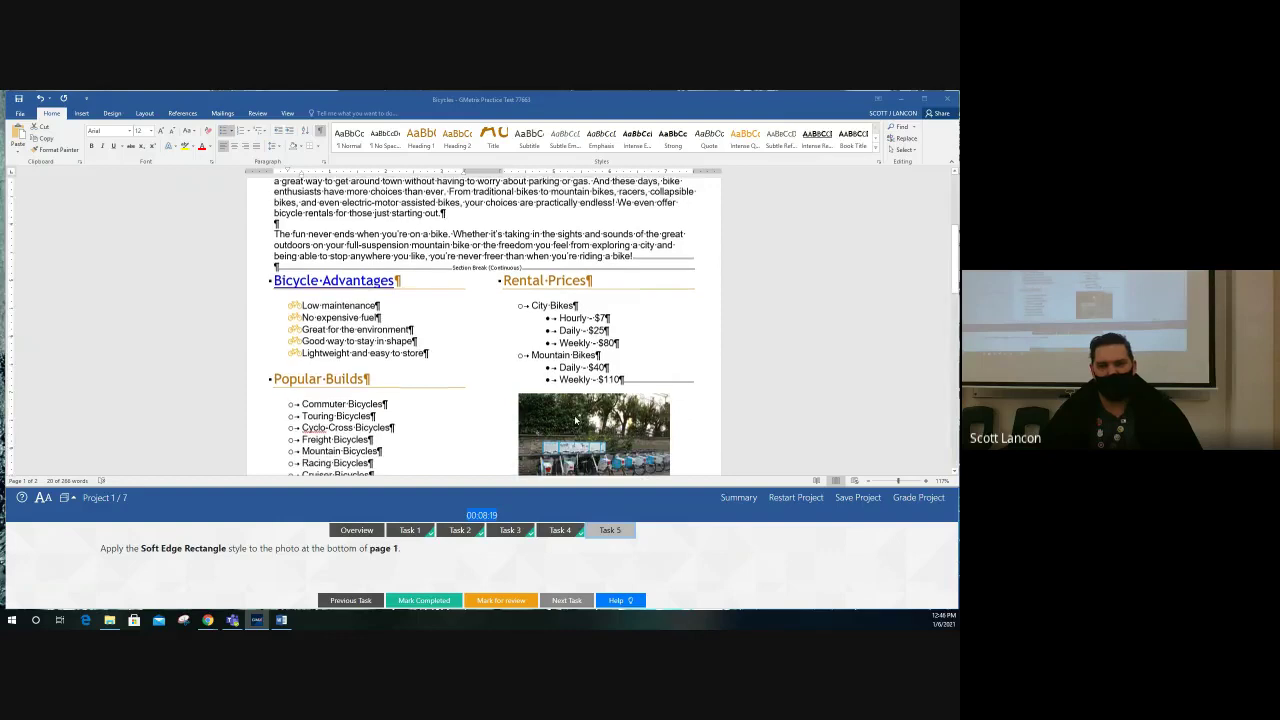
pyautogui.scroll(-7, 612, 324)
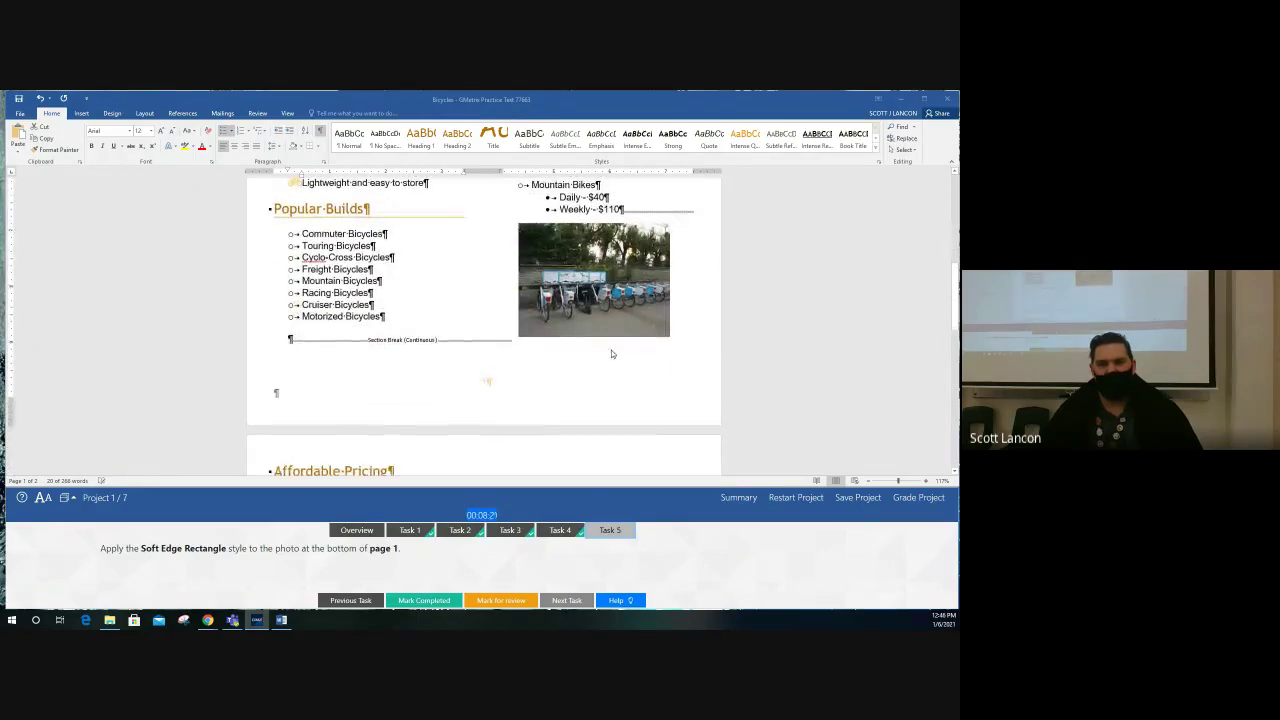
pyautogui.click(578, 273)
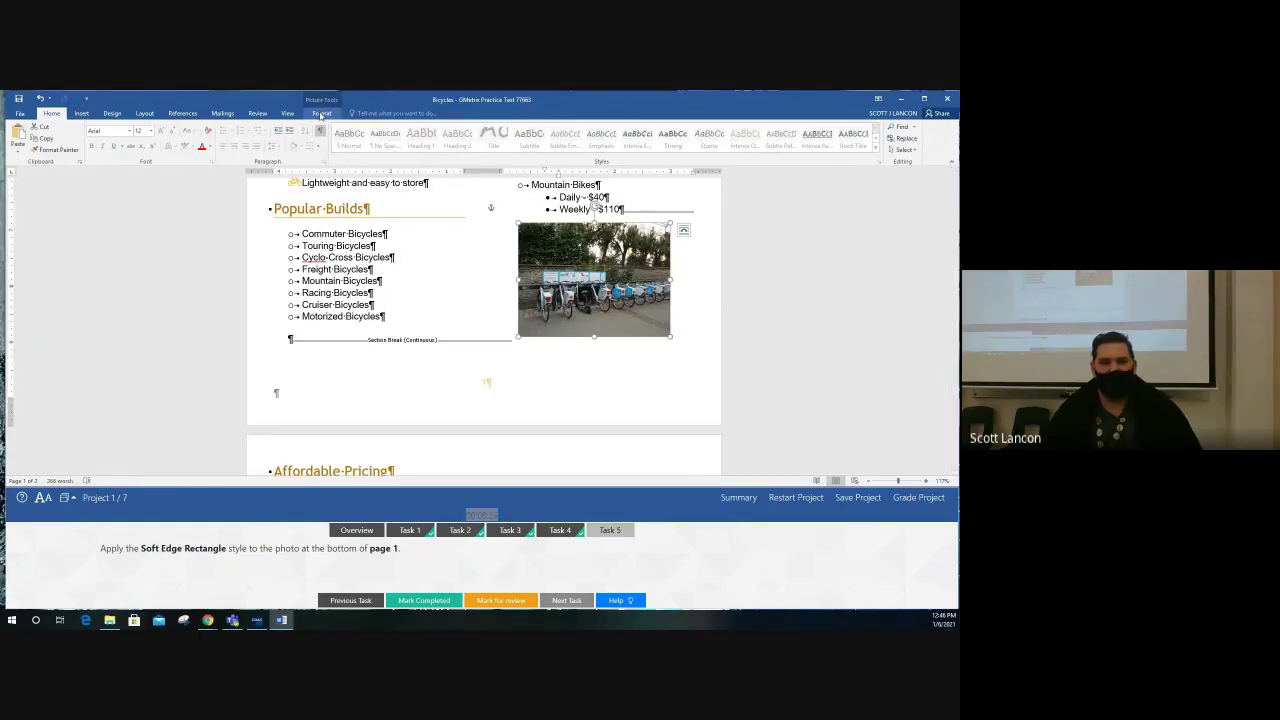
pyautogui.click(321, 113)
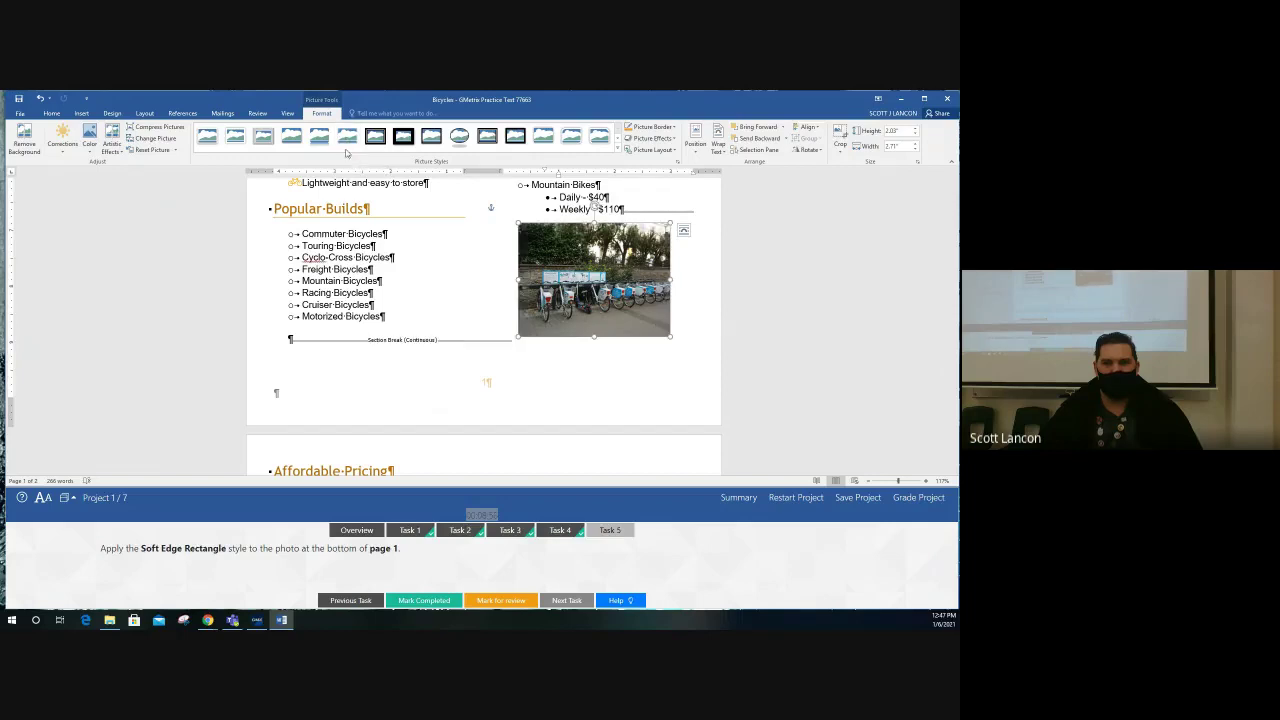
pyautogui.click(346, 141)
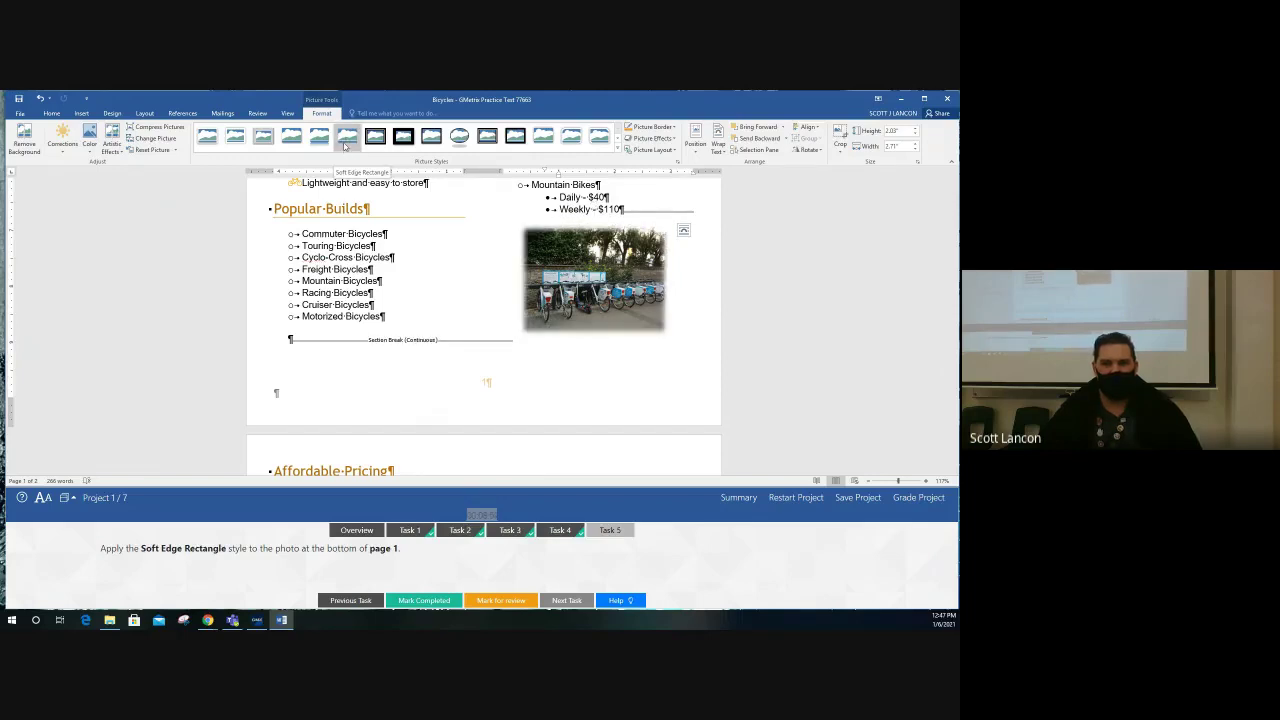
pyautogui.click(345, 146)
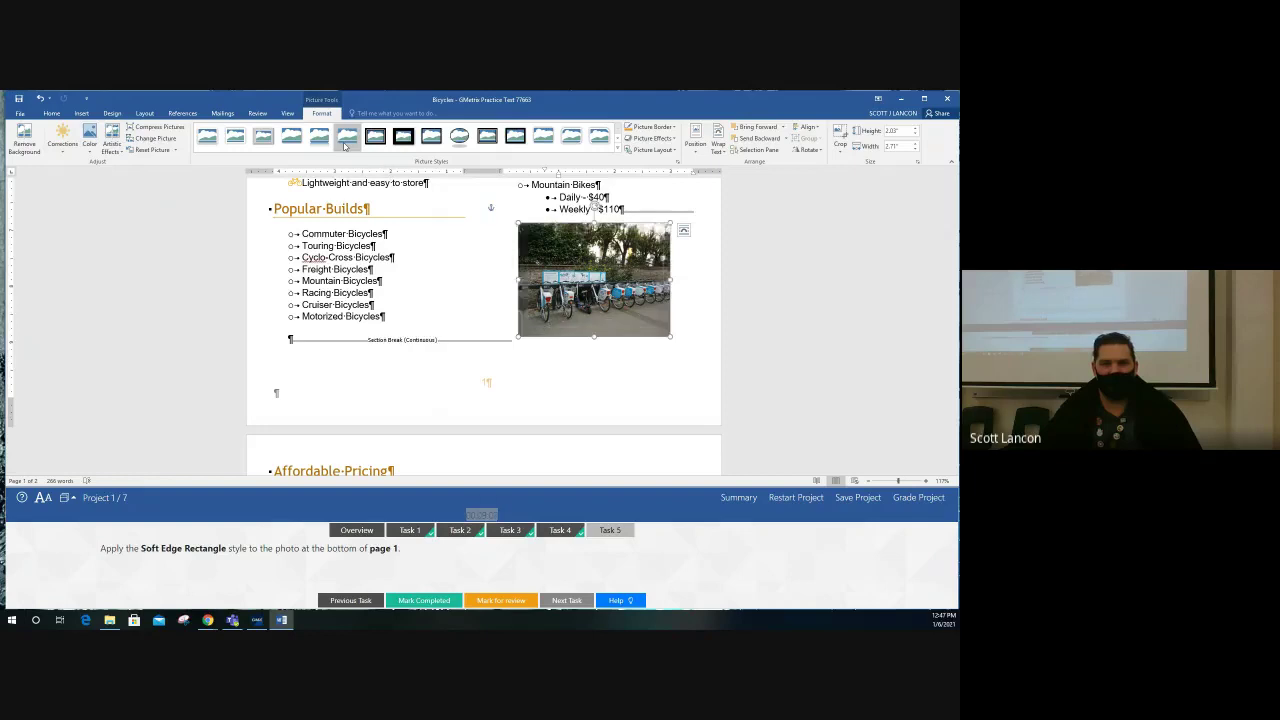
# - Mark Task 5 as completed, then grade Project 1 and continue to Project 2
pyautogui.click(460, 601)
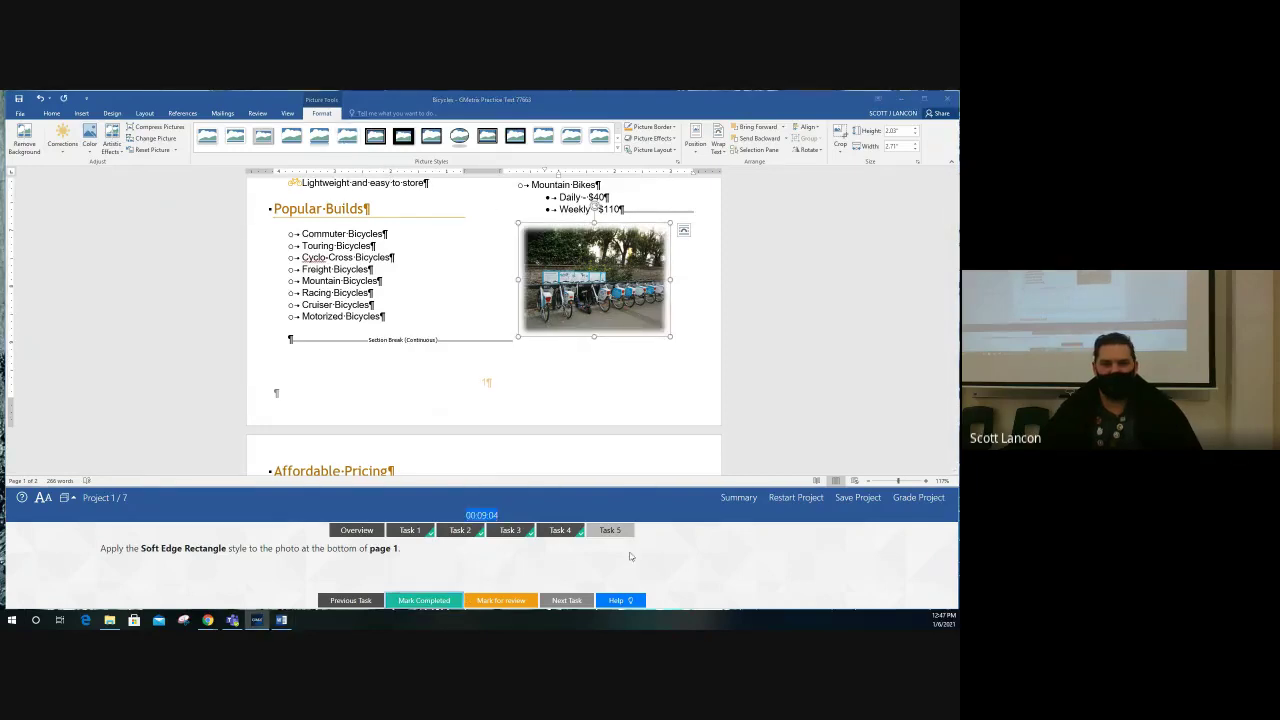
pyautogui.click(914, 500)
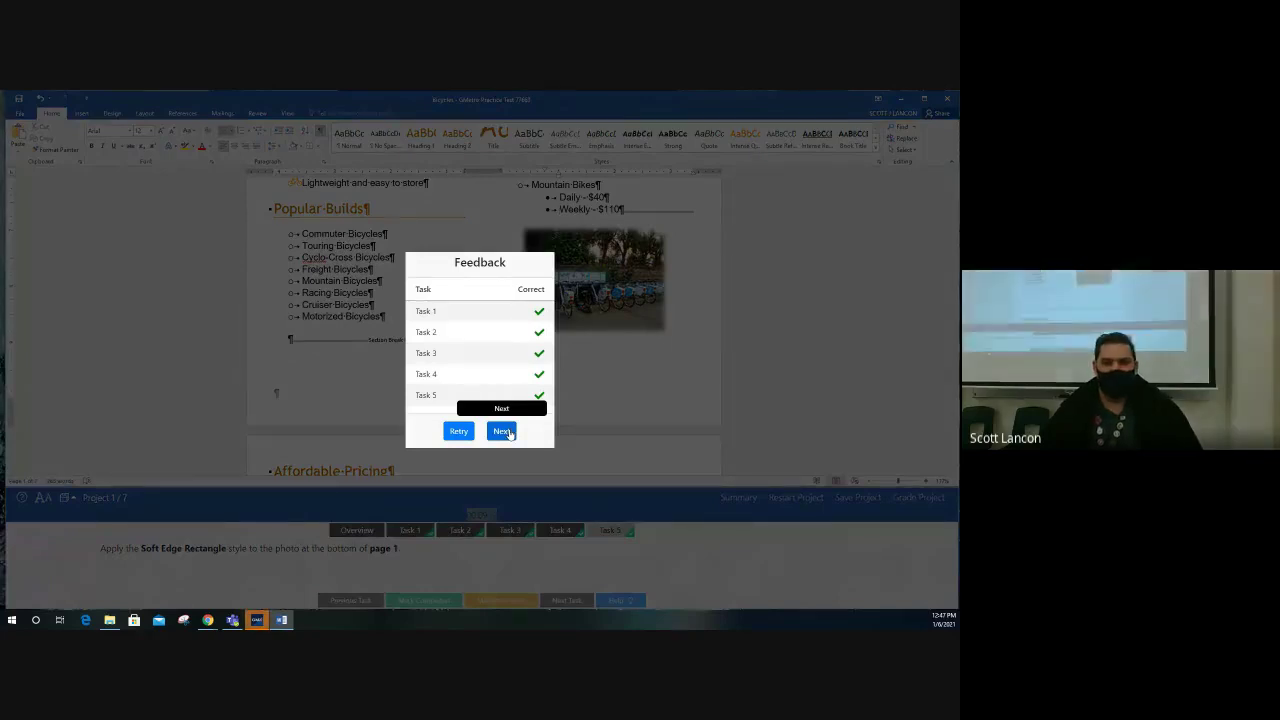
pyautogui.click(503, 431)
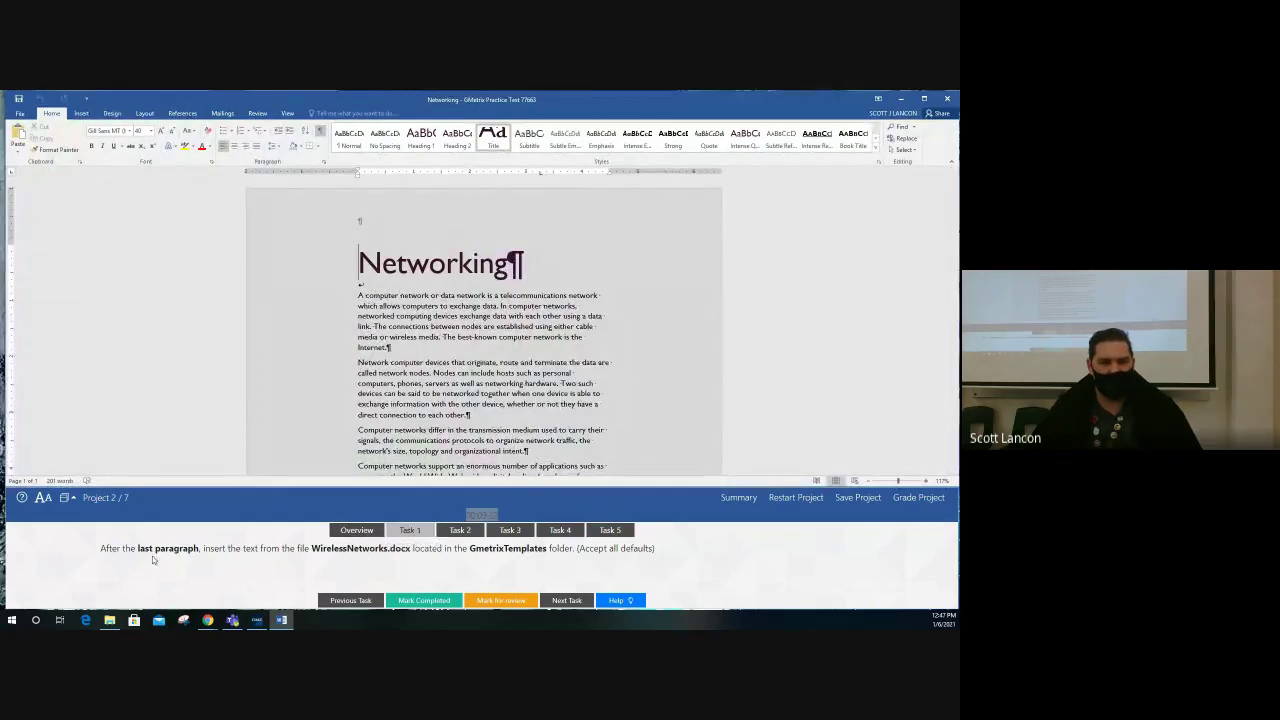
# - Insert the text from the WirelessNetworks file in the GMetrixTemplates folder after the last paragraph, and mark Task 1 as completed
pyautogui.scroll(-6, 457, 402)
pyautogui.press('BackSpace')
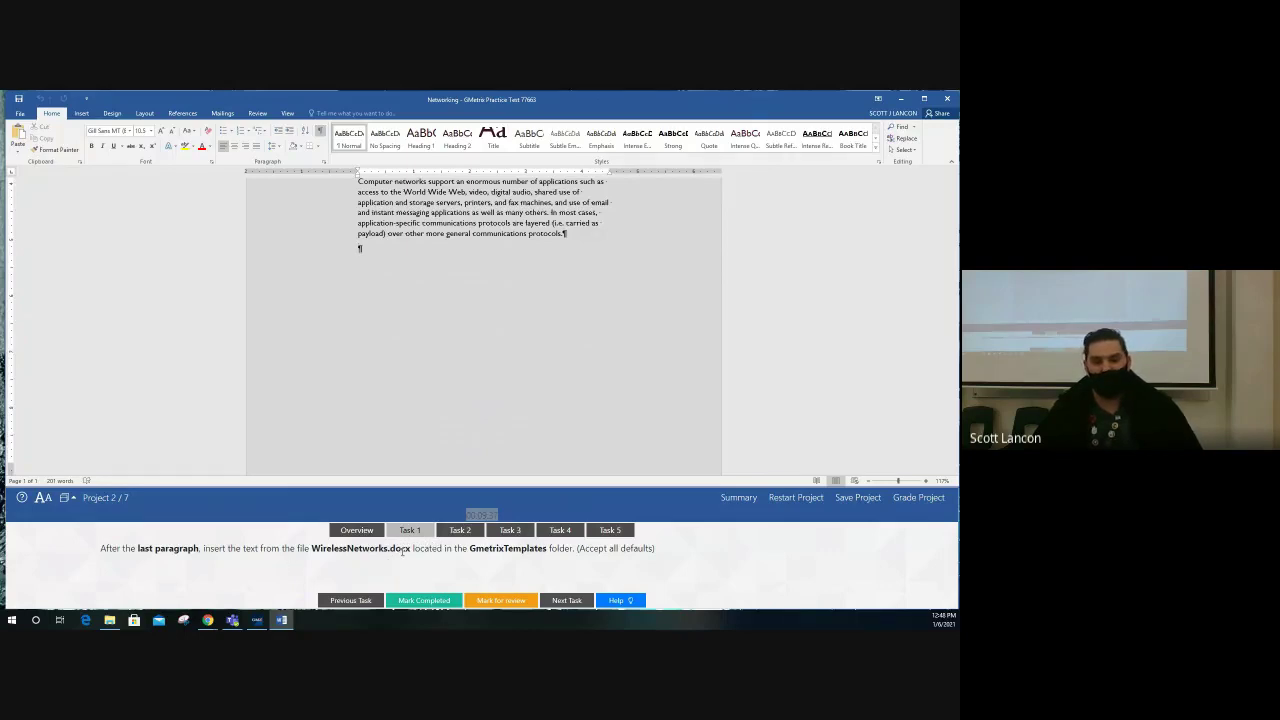
pyautogui.click(82, 114)
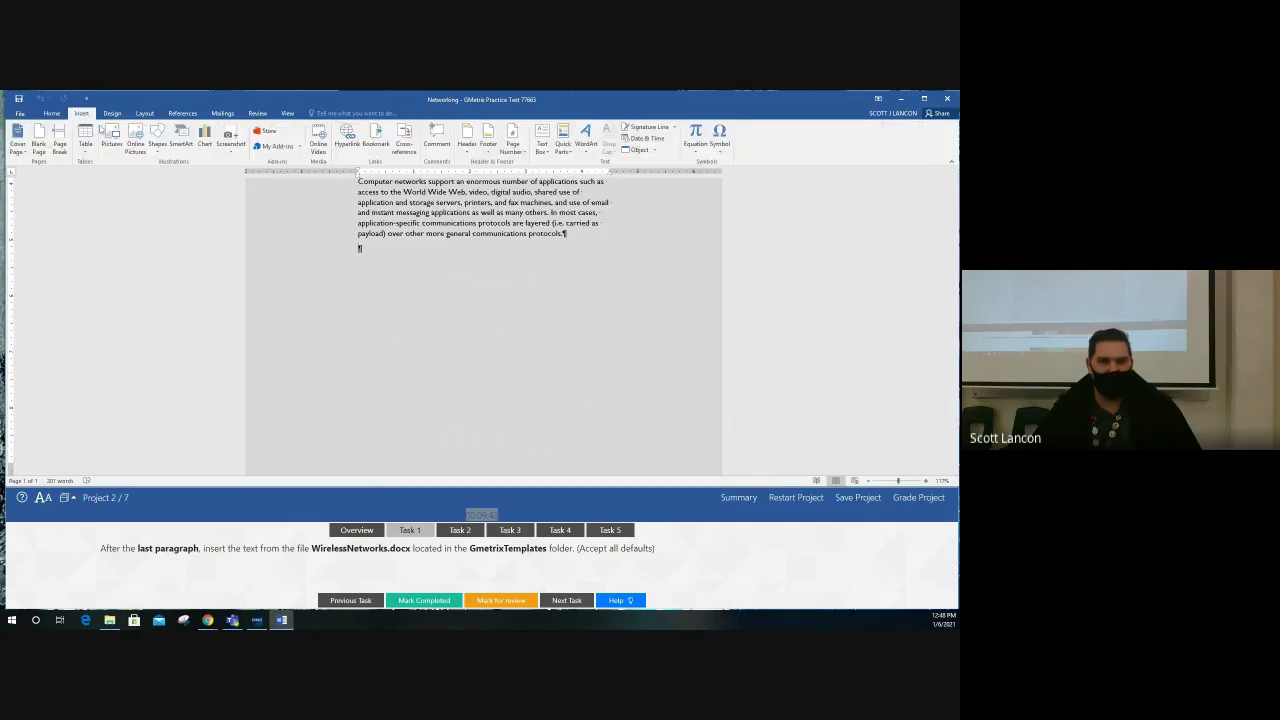
pyautogui.click(655, 150)
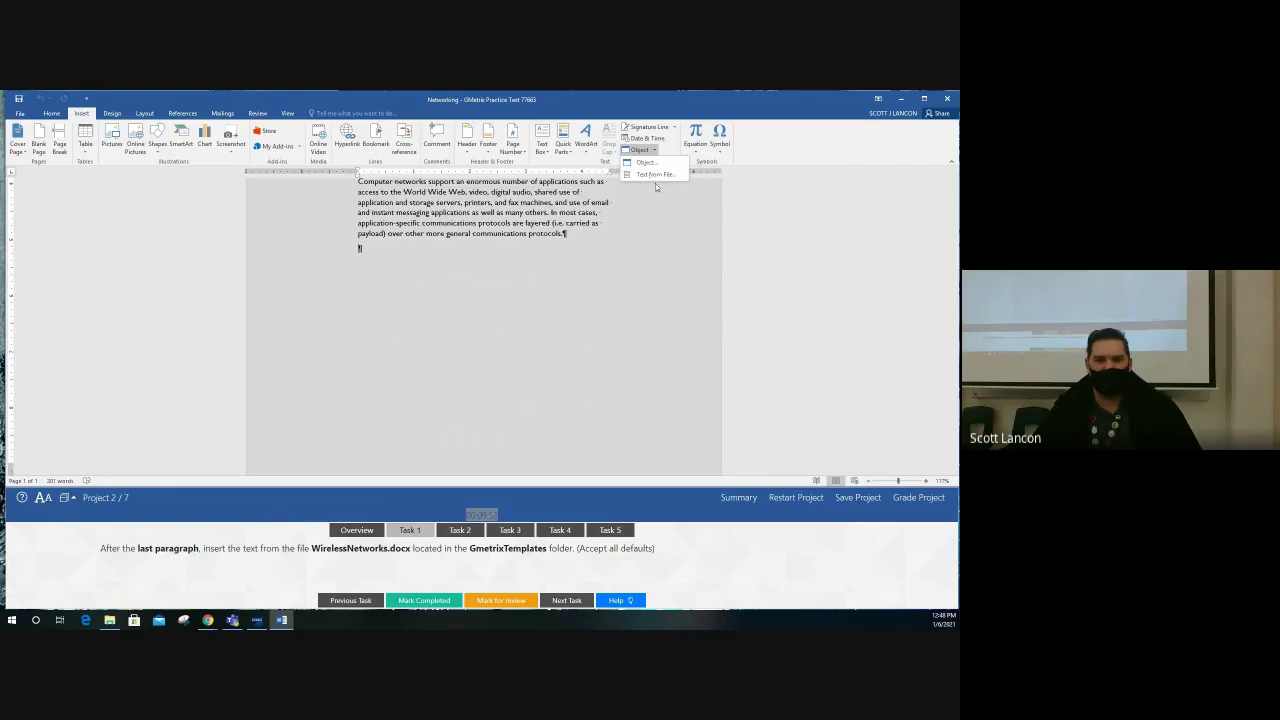
pyautogui.click(652, 176)
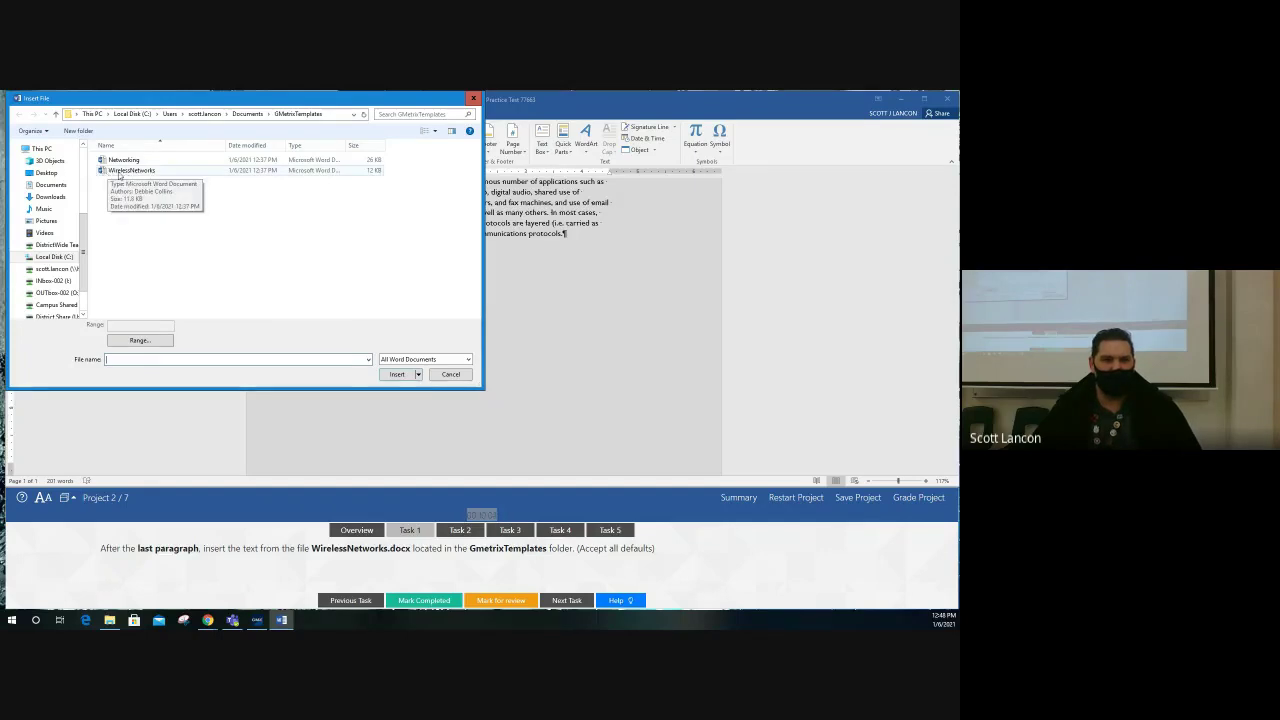
pyautogui.click(127, 174)
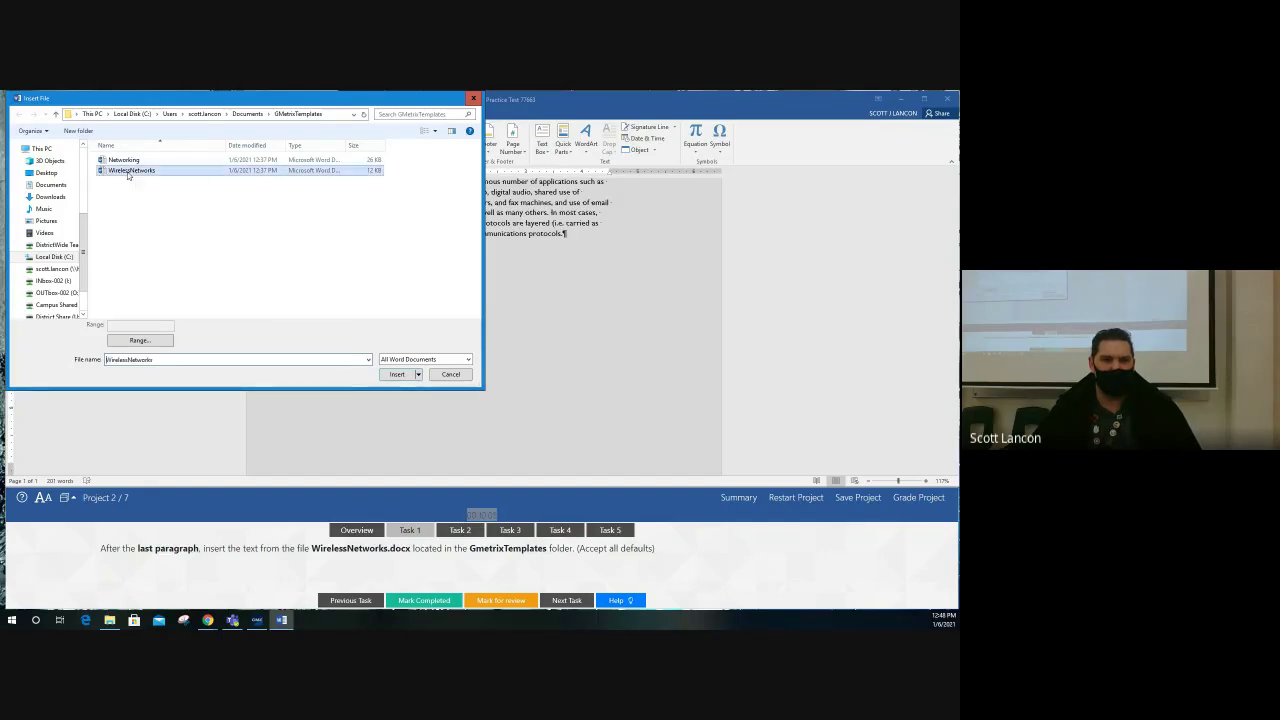
pyautogui.click(396, 374)
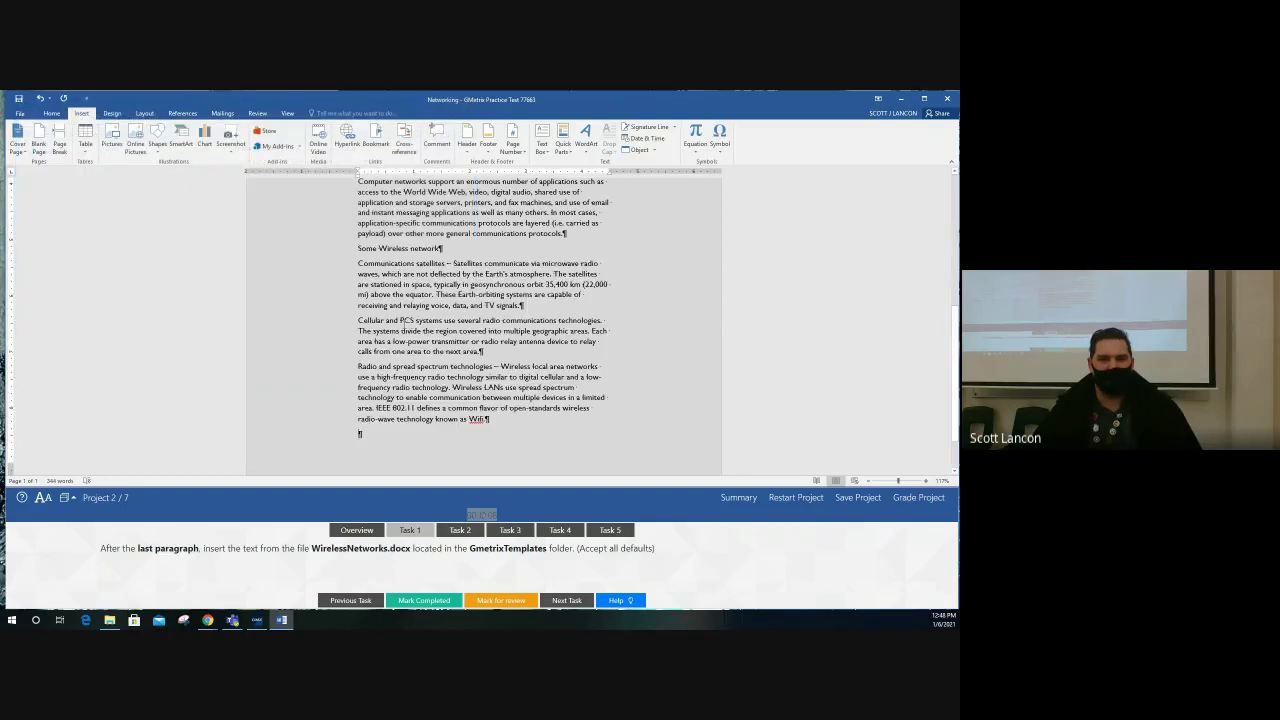
pyautogui.click(421, 601)
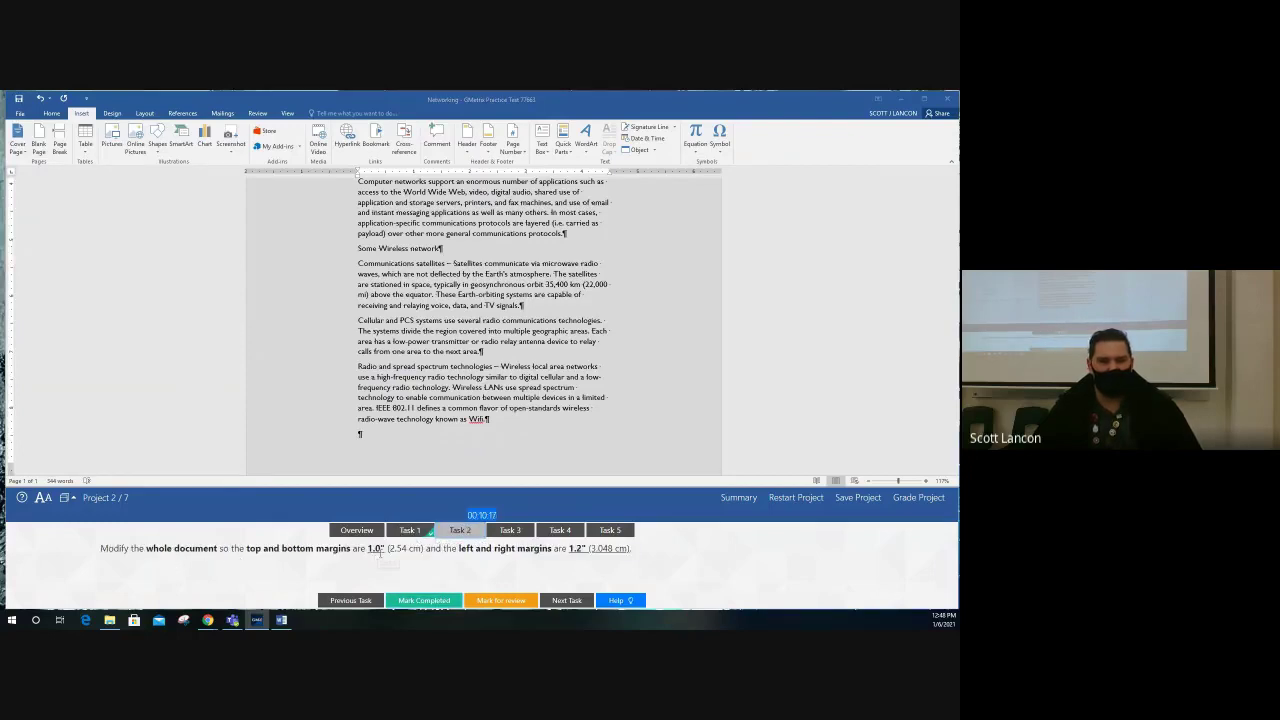
# - Set the left and right margins of the whole document to 1.2" through custom margins, and mark Task 2 as completed
pyautogui.click(113, 114)
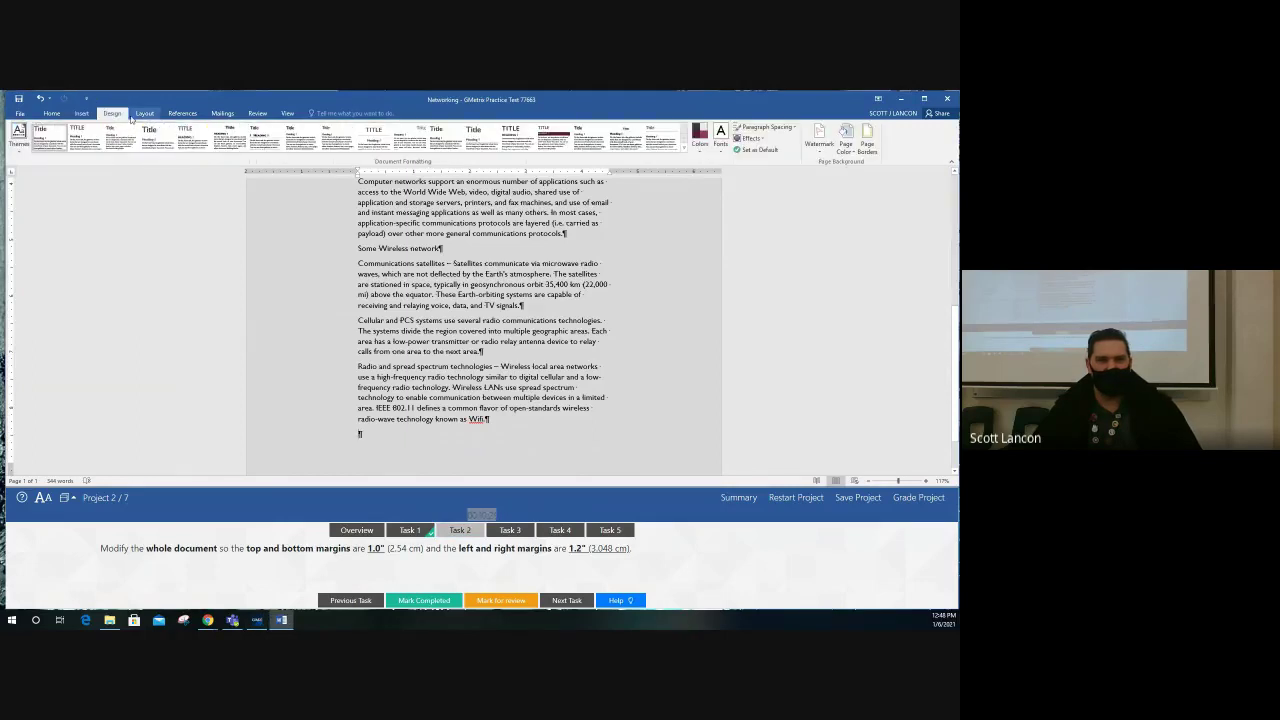
pyautogui.click(145, 114)
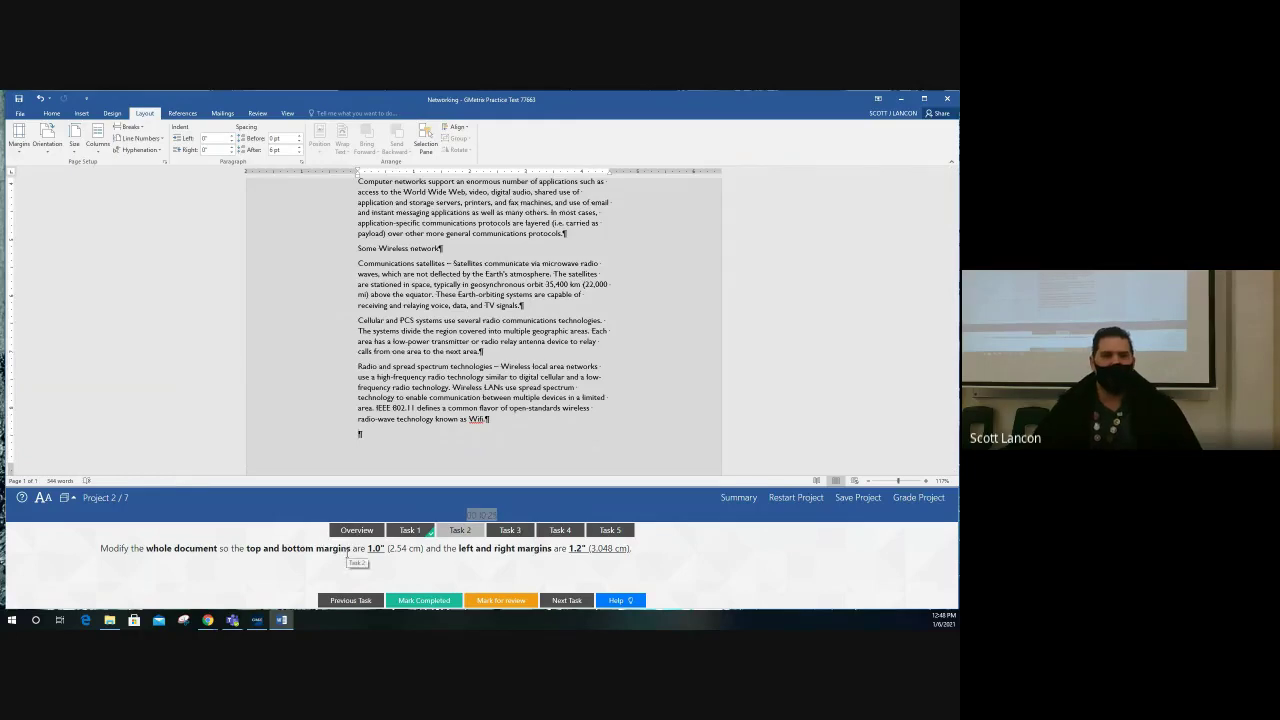
pyautogui.click(19, 146)
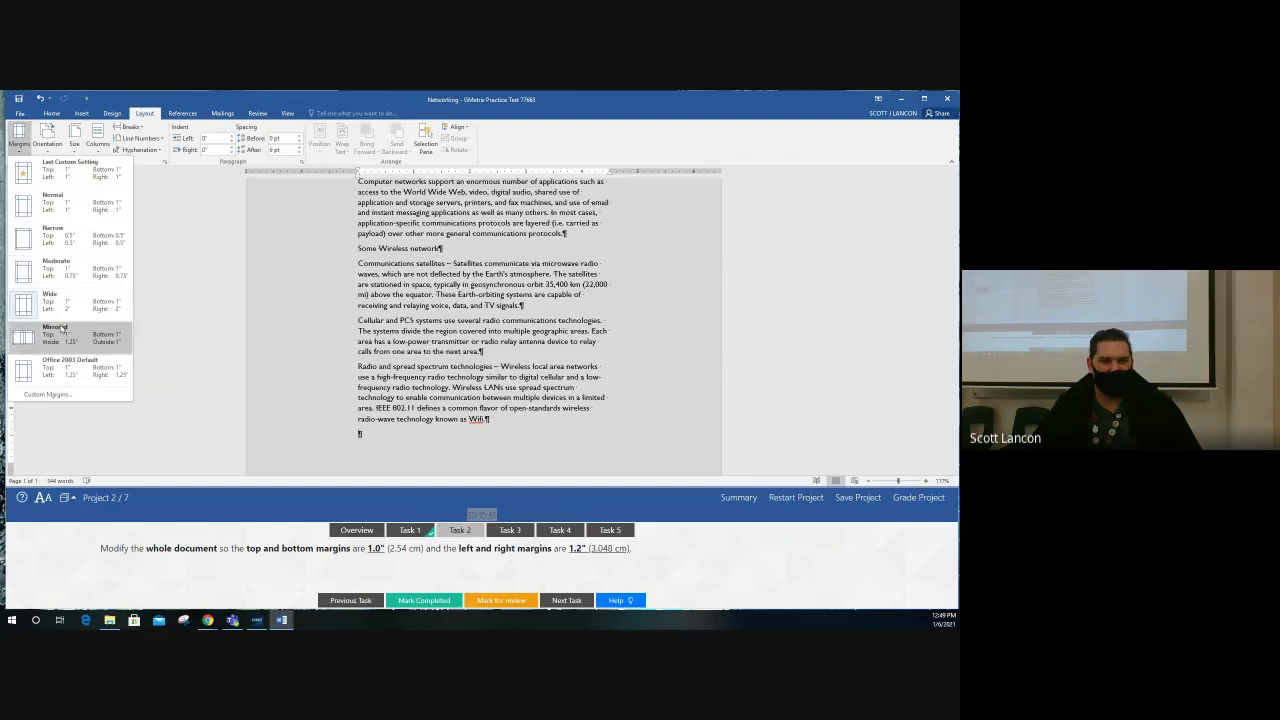
pyautogui.click(60, 396)
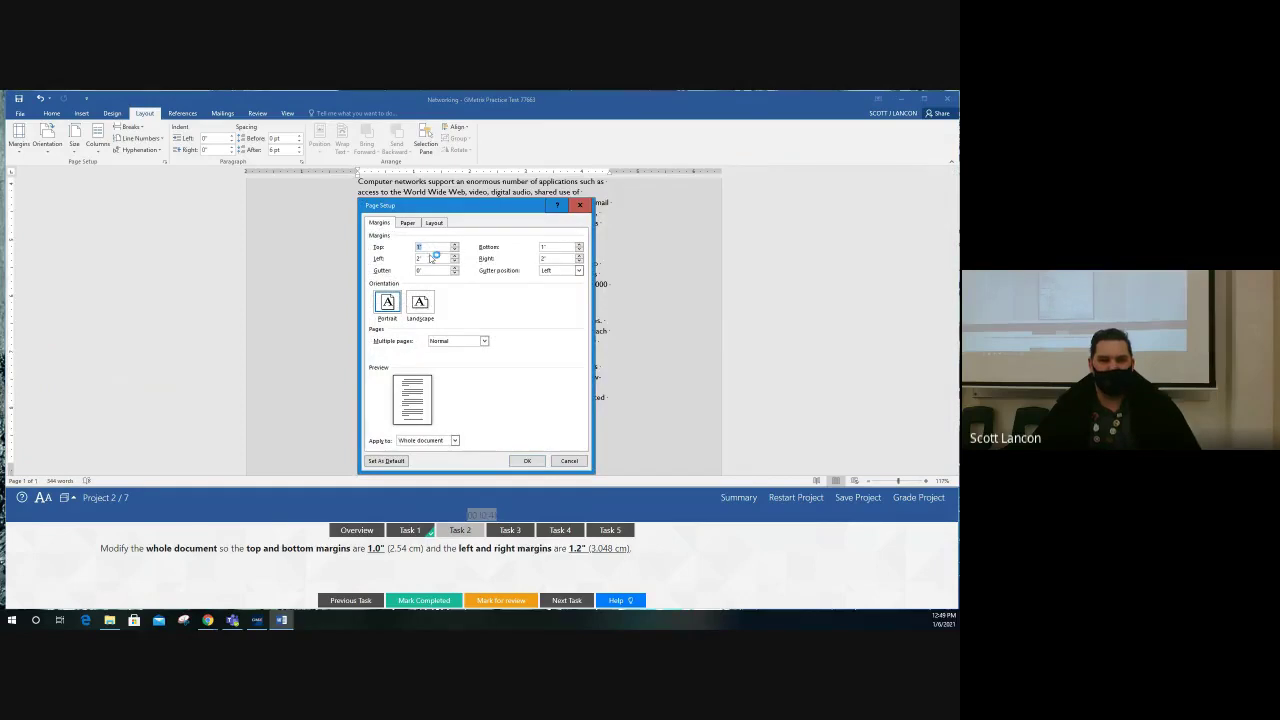
pyautogui.click(548, 245)
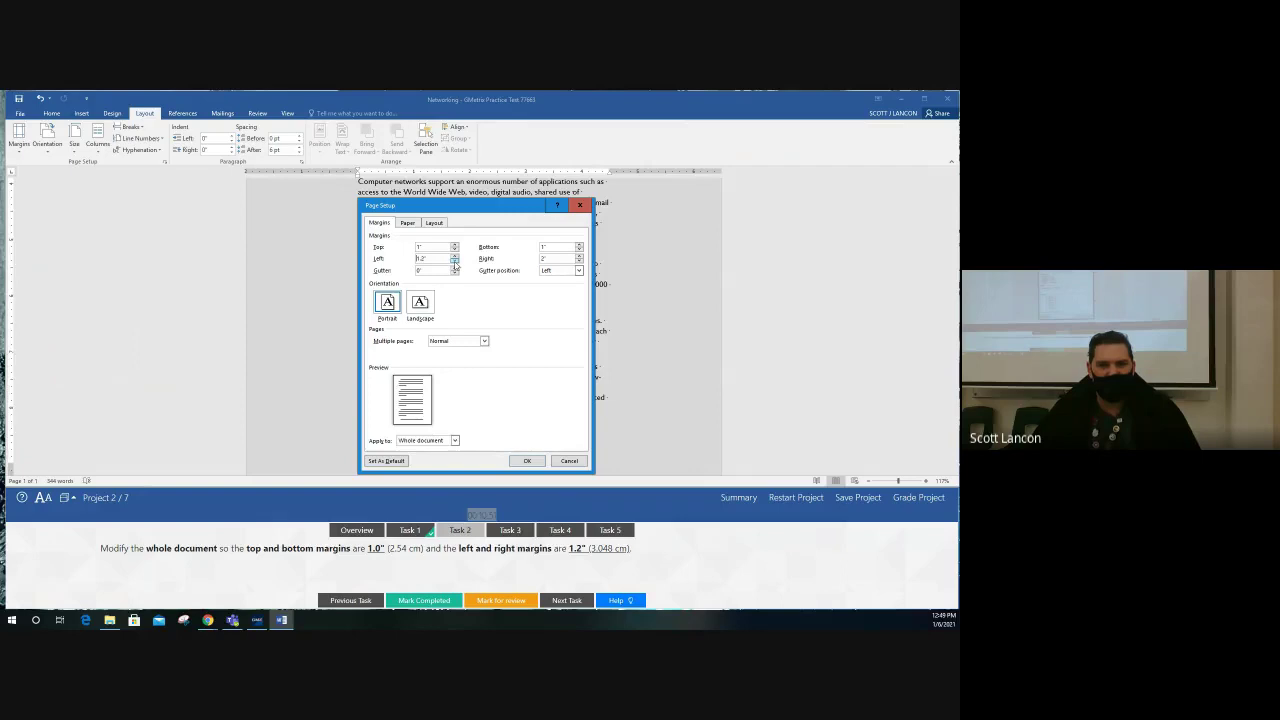
pyautogui.write('1.2')
pyautogui.click(578, 263)
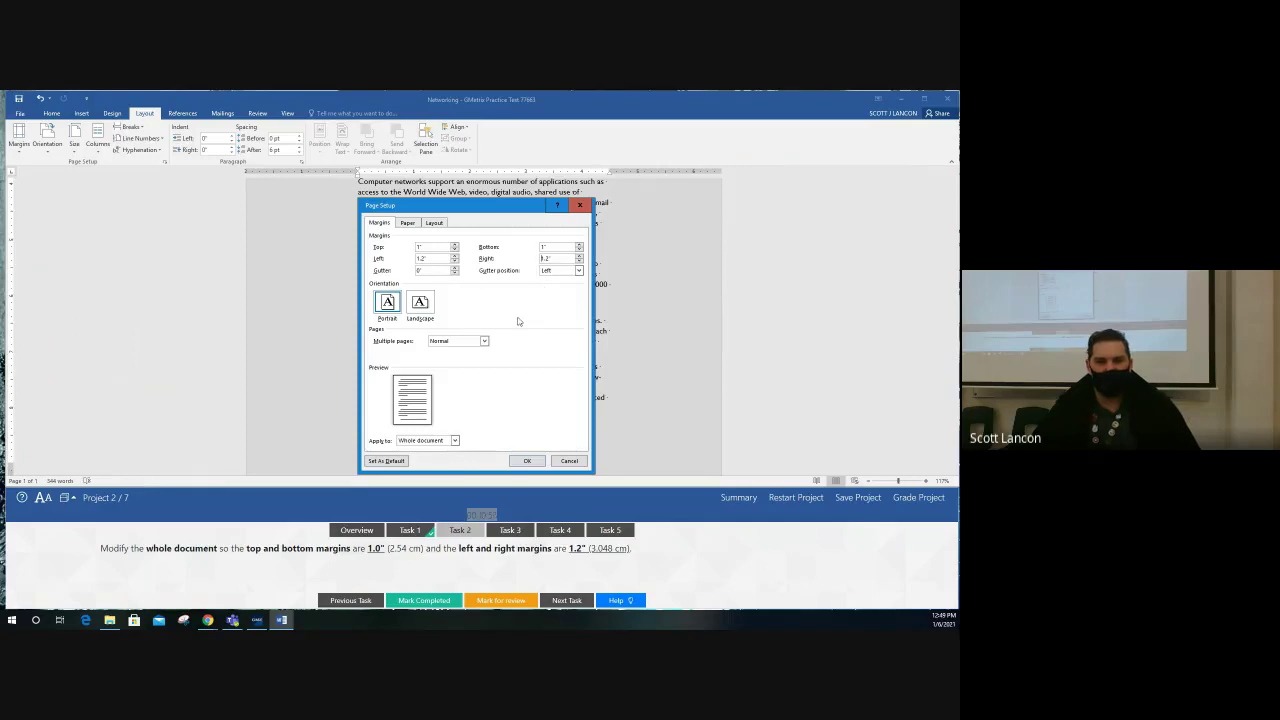
pyautogui.click(528, 461)
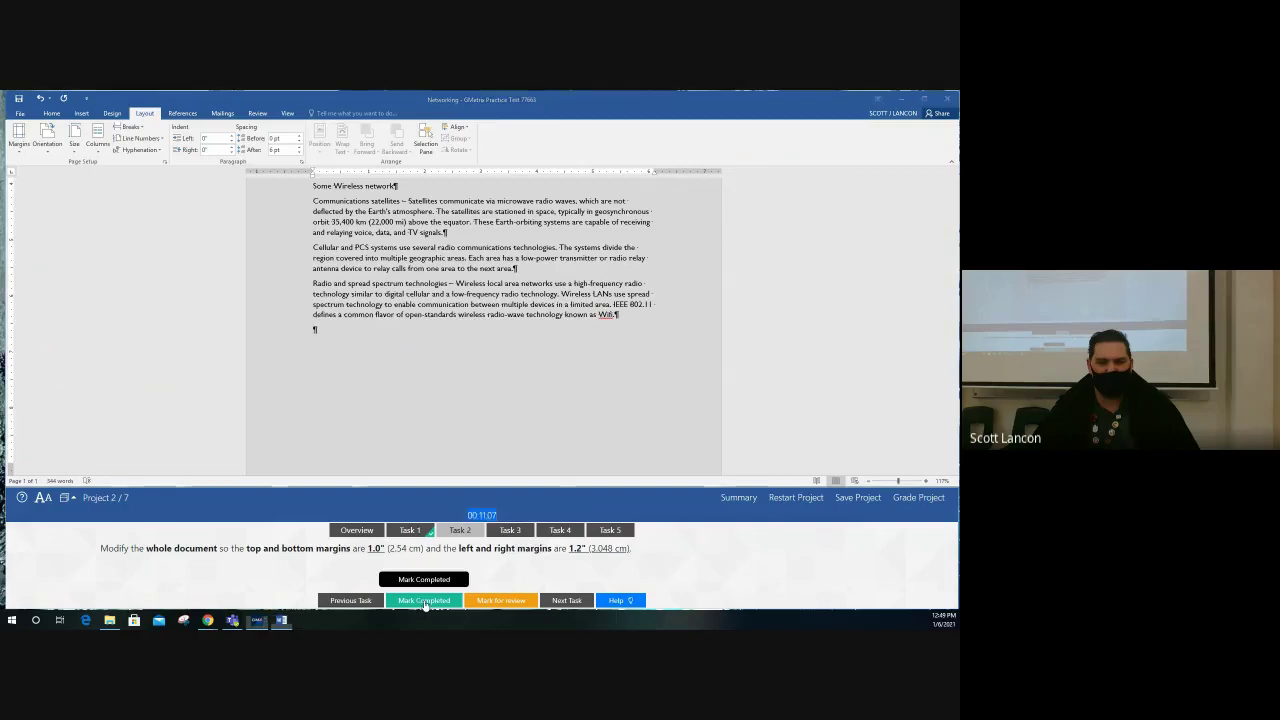
pyautogui.click(456, 596)
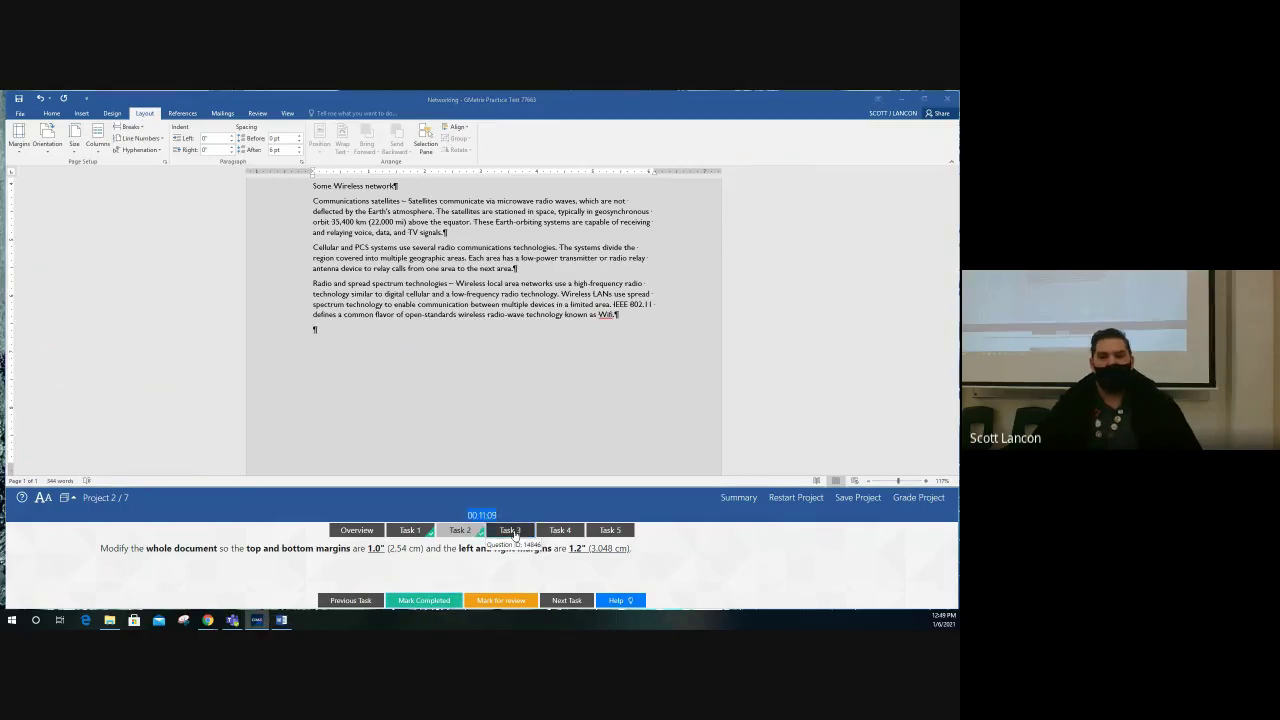
# - Open the Task 3 instructions, apply the Basic (Elegant) style set to the document and mark the task as completed
pyautogui.click(511, 531)
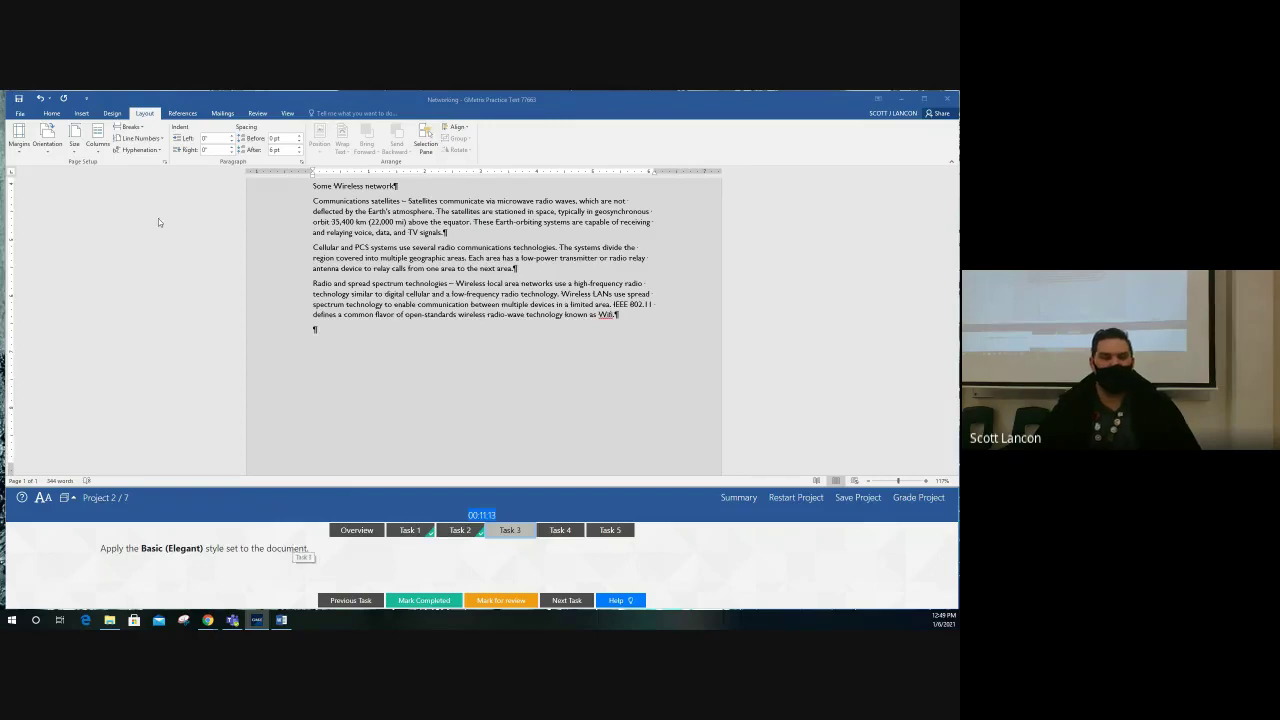
pyautogui.click(113, 114)
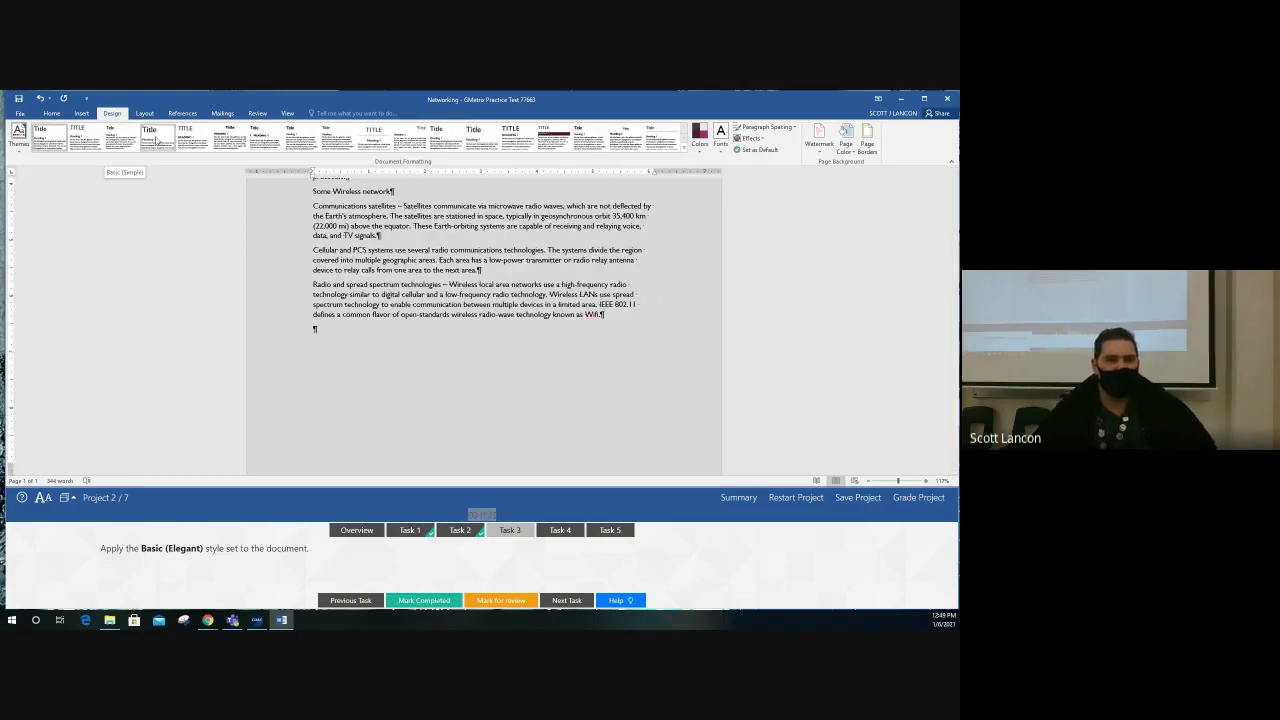
pyautogui.click(84, 142)
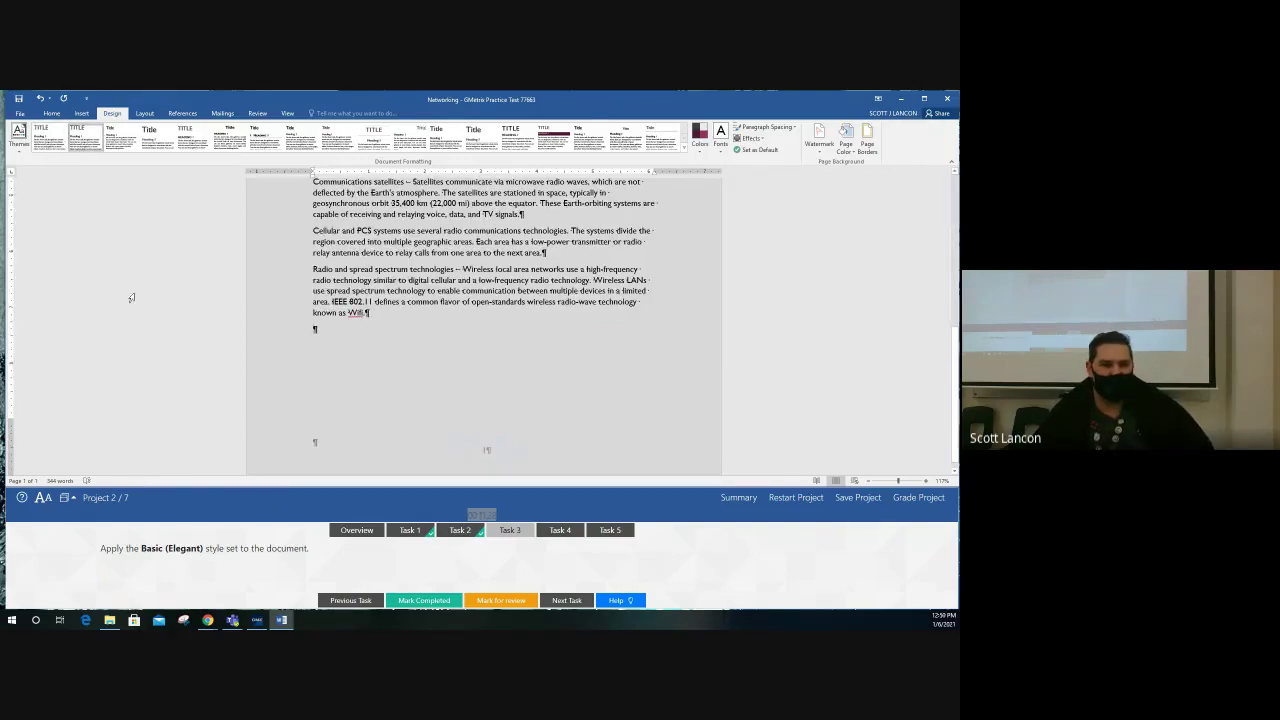
pyautogui.click(443, 598)
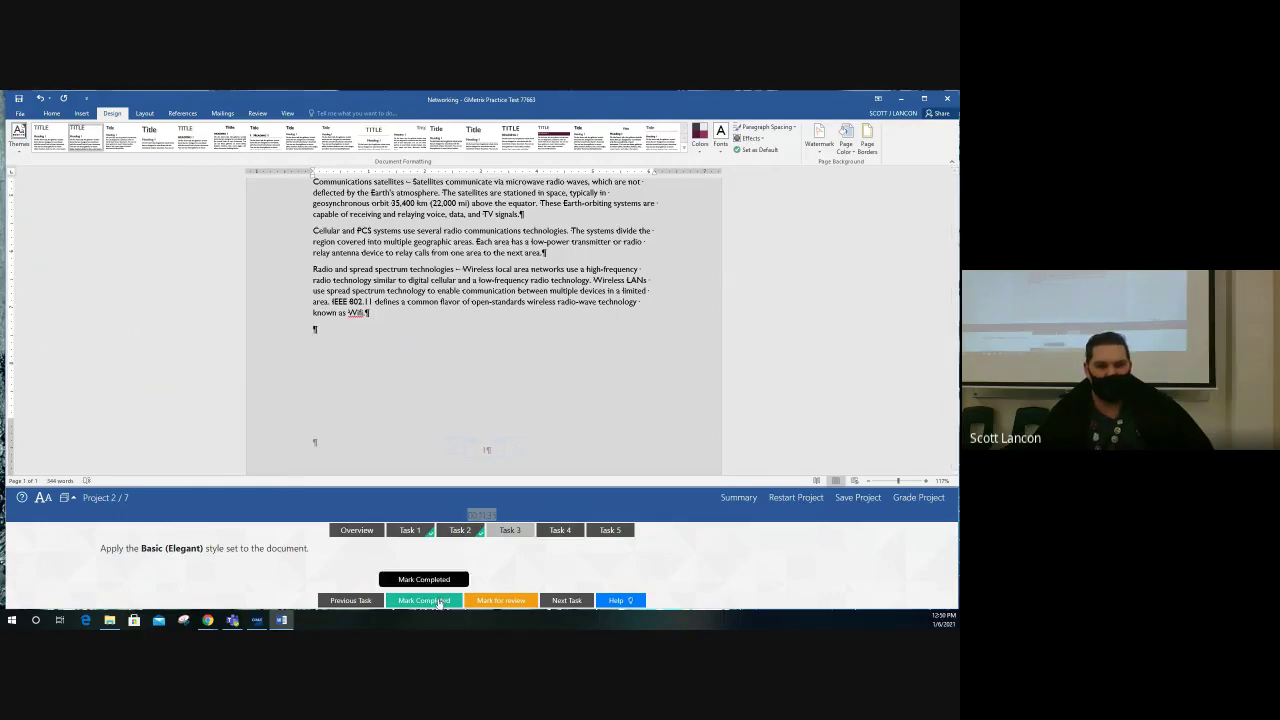
# - Open the Task 4 instructions, apply a solid 1 1/2 pt Box page border in Automatic color to the whole document, and mark the task as completed
pyautogui.click(560, 530)
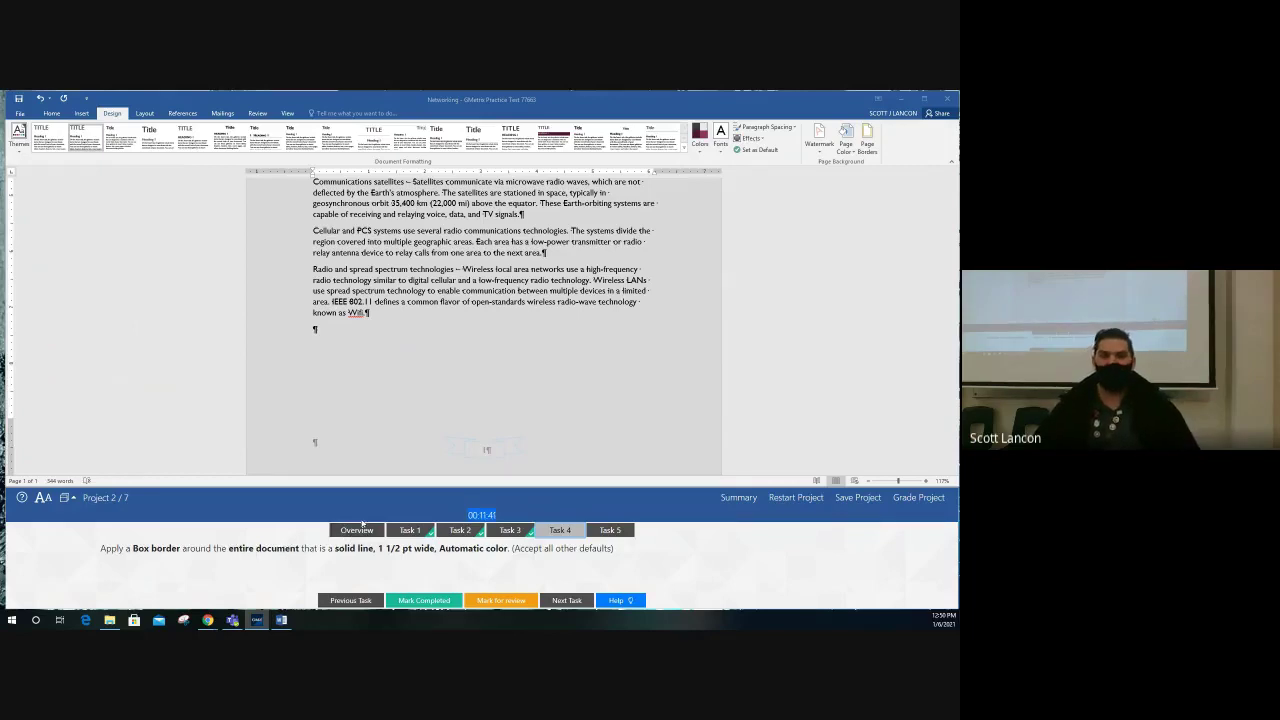
pyautogui.click(887, 143)
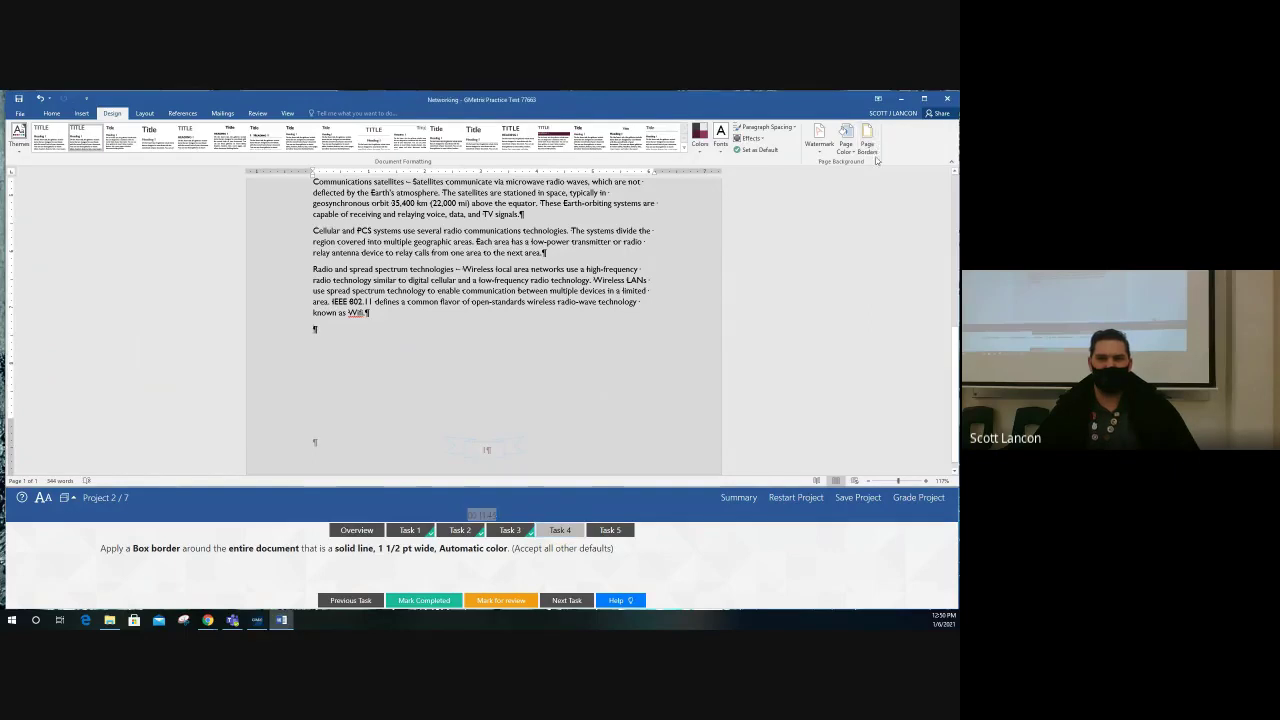
pyautogui.click(867, 140)
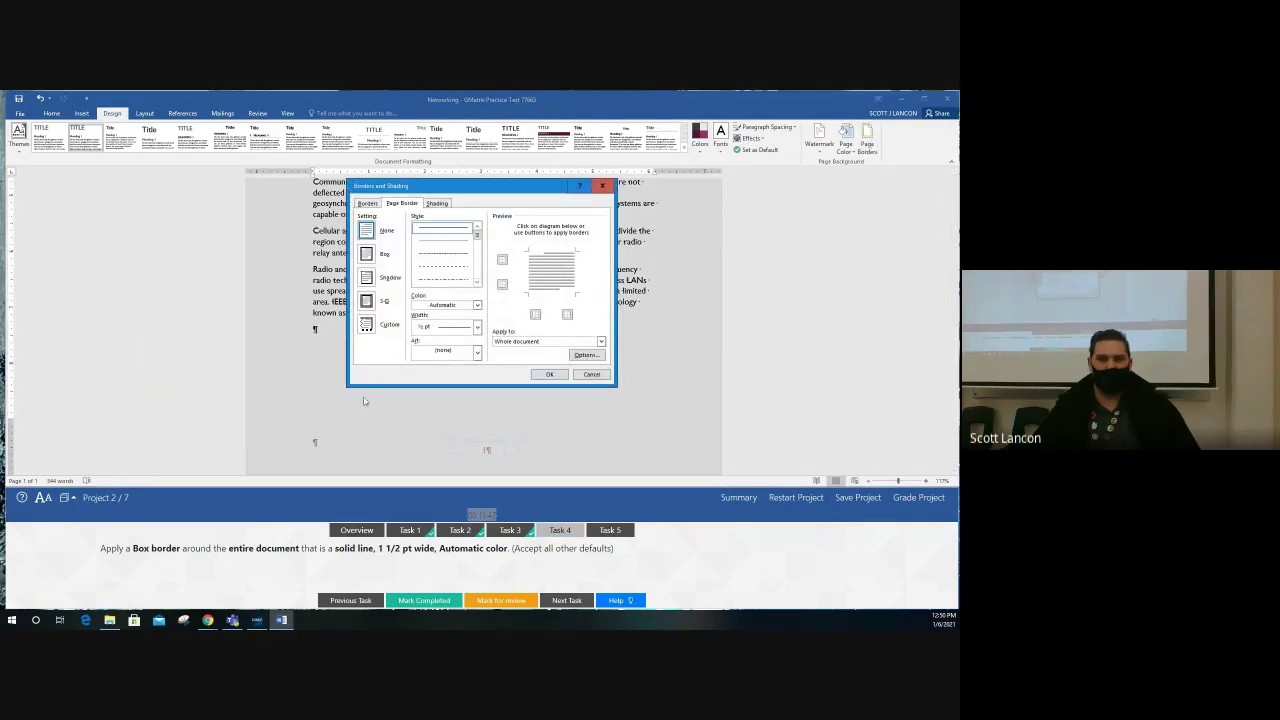
pyautogui.click(442, 231)
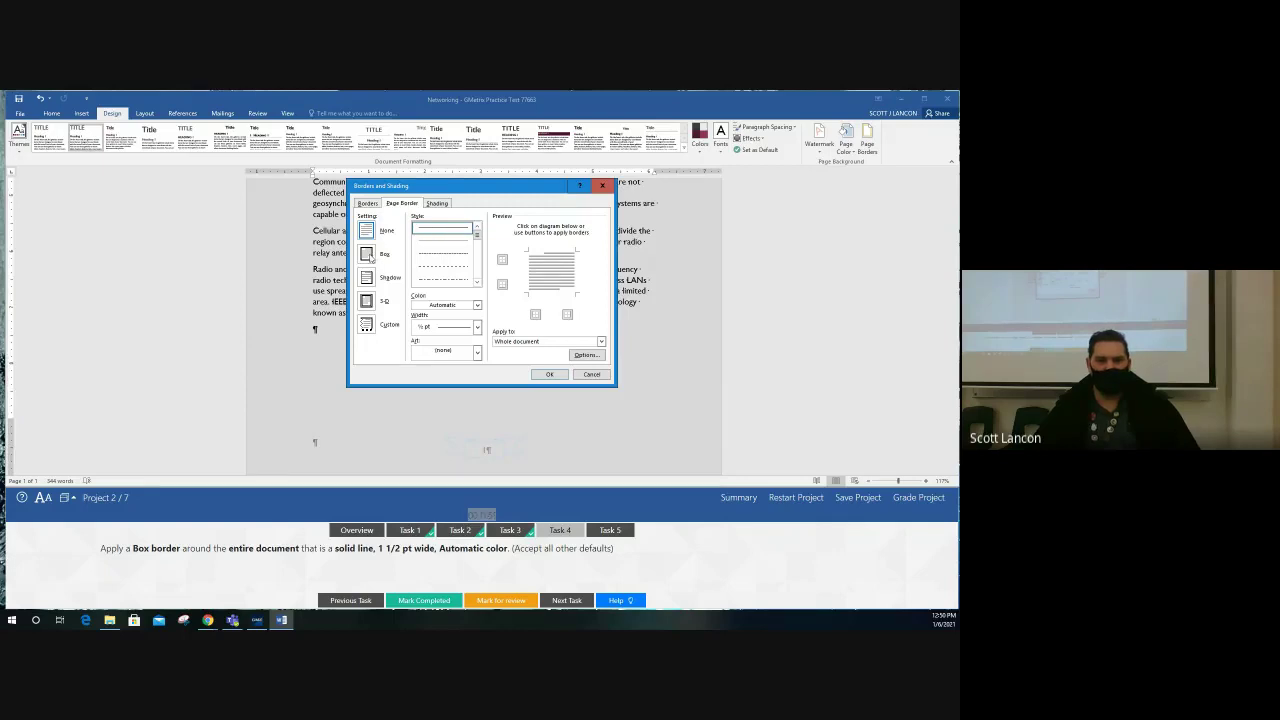
pyautogui.click(368, 255)
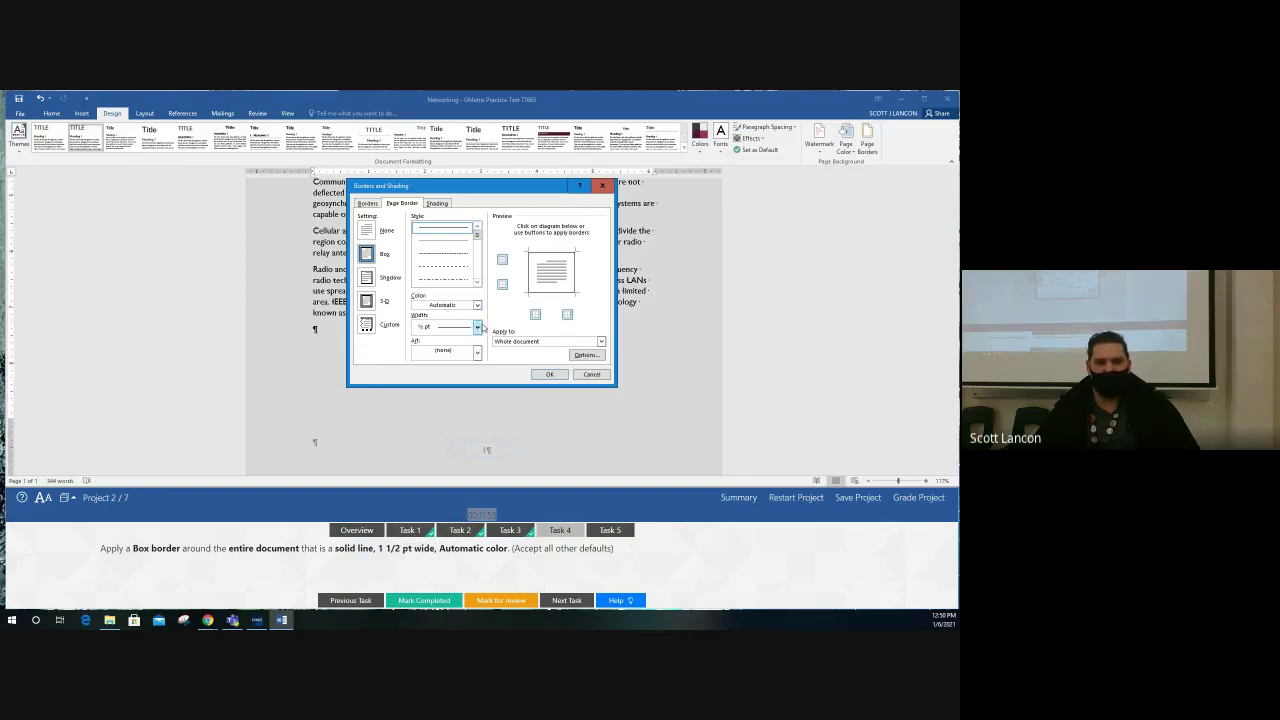
pyautogui.click(477, 327)
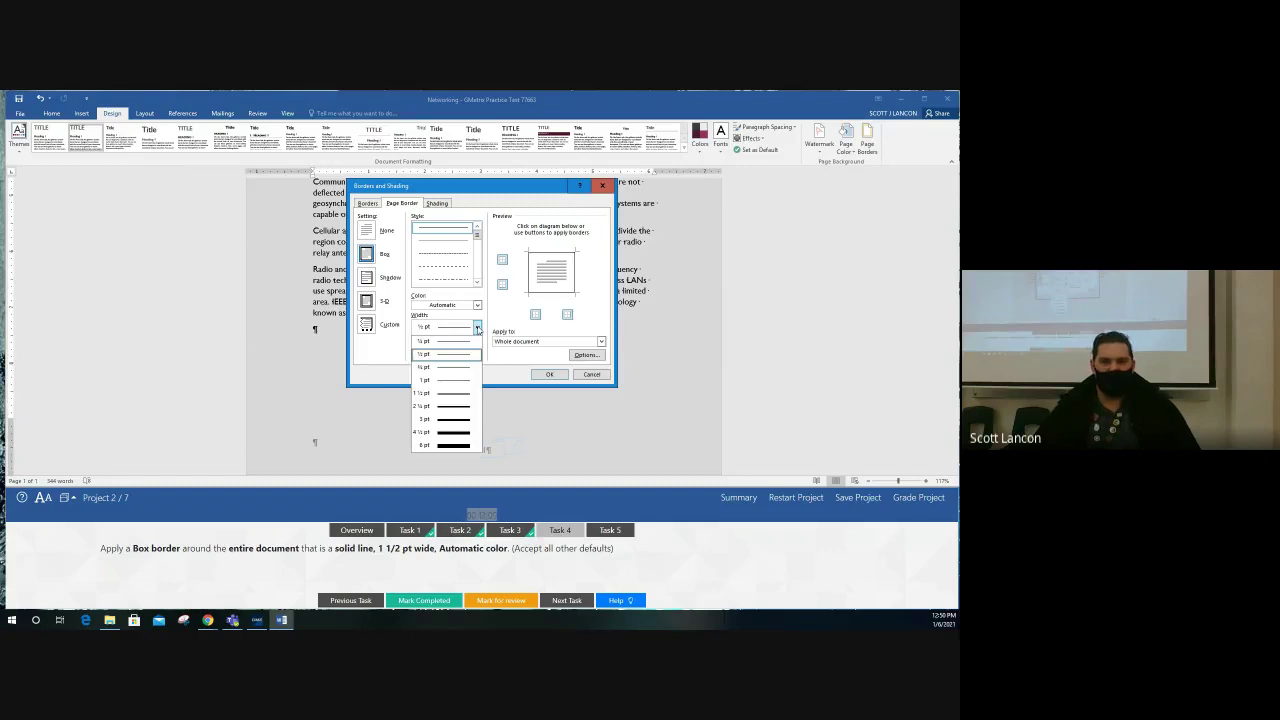
pyautogui.click(458, 393)
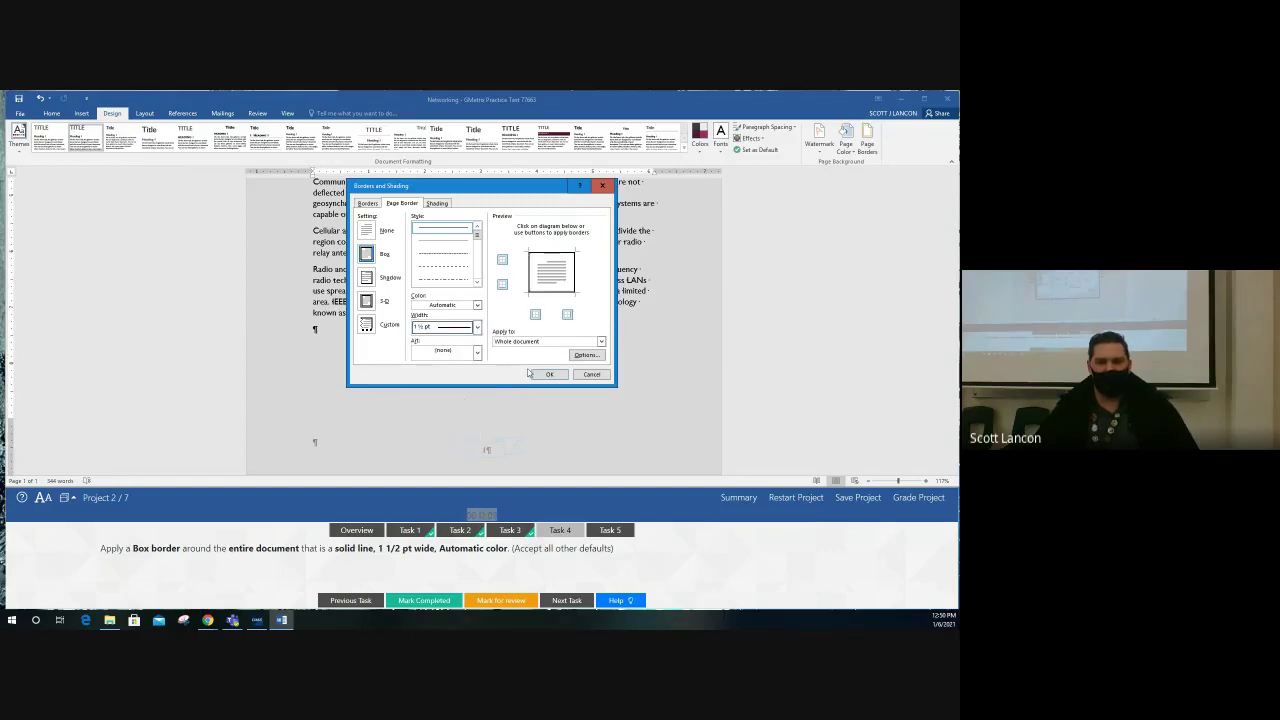
pyautogui.click(366, 254)
pyautogui.click(549, 374)
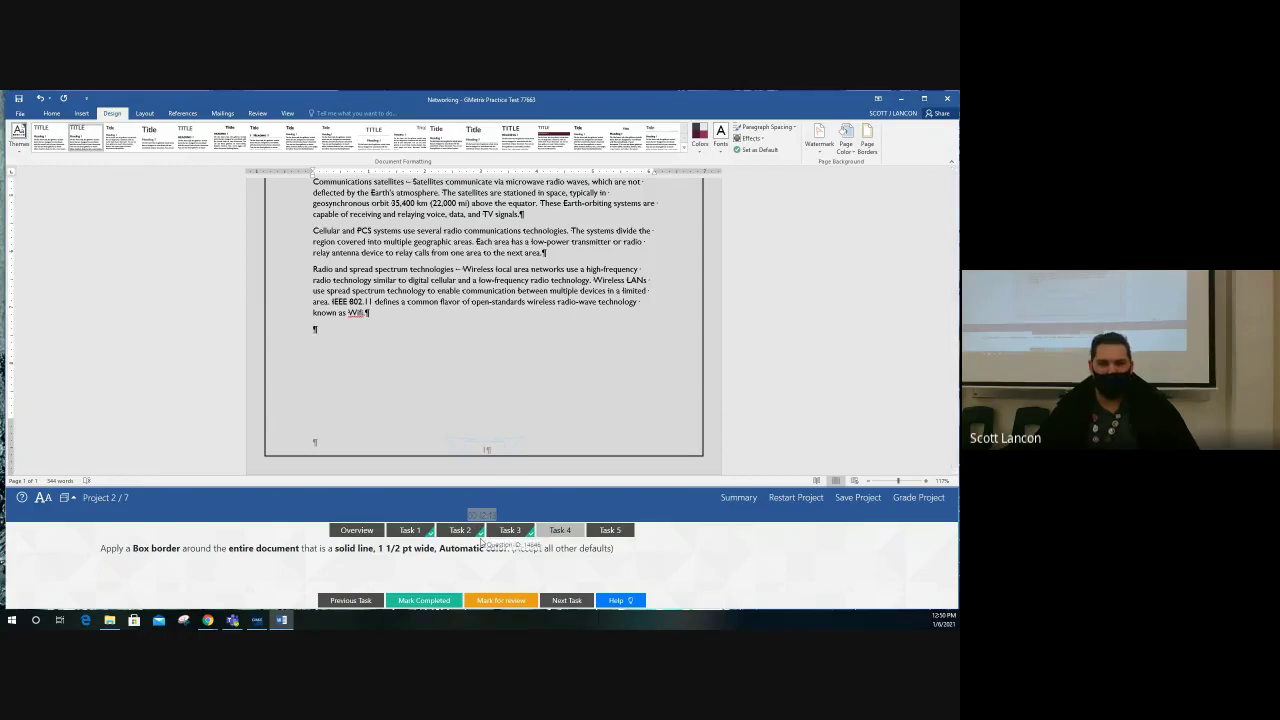
pyautogui.click(432, 601)
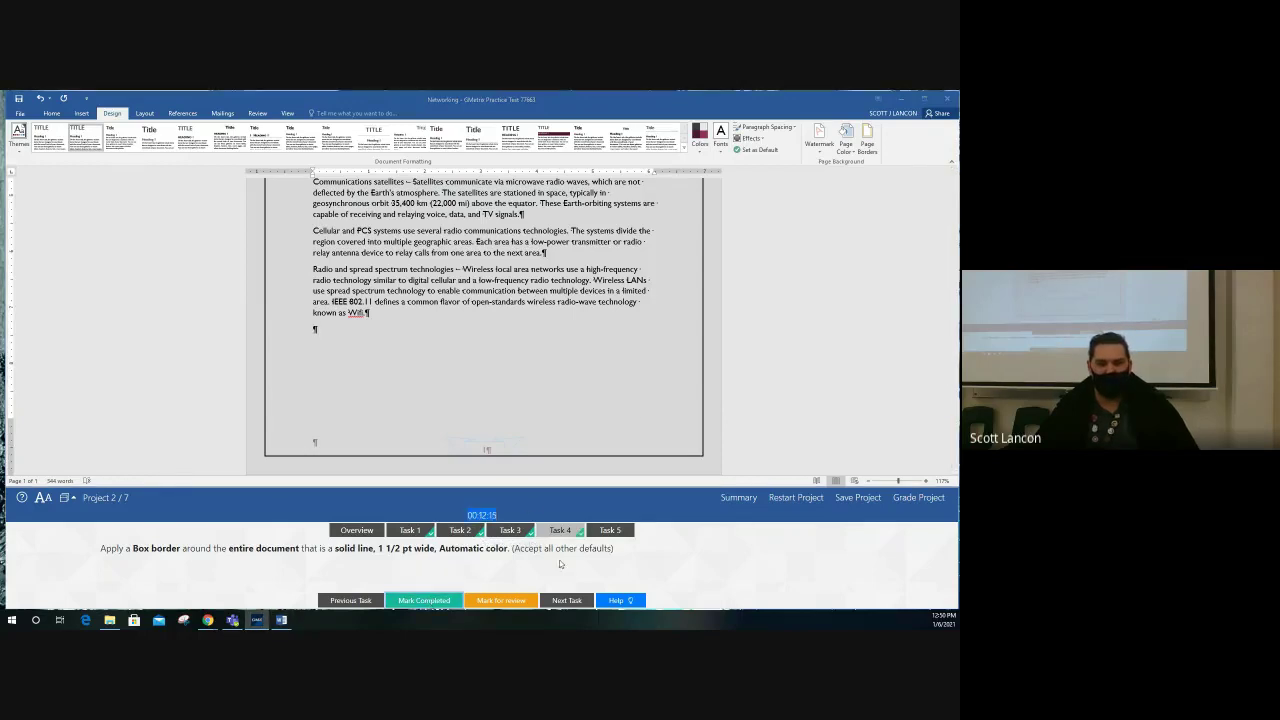
# - Open the Task 5 instructions and insert the networking picture from the GMetrixTemplates folder at the start of the first paragraph
pyautogui.click(610, 530)
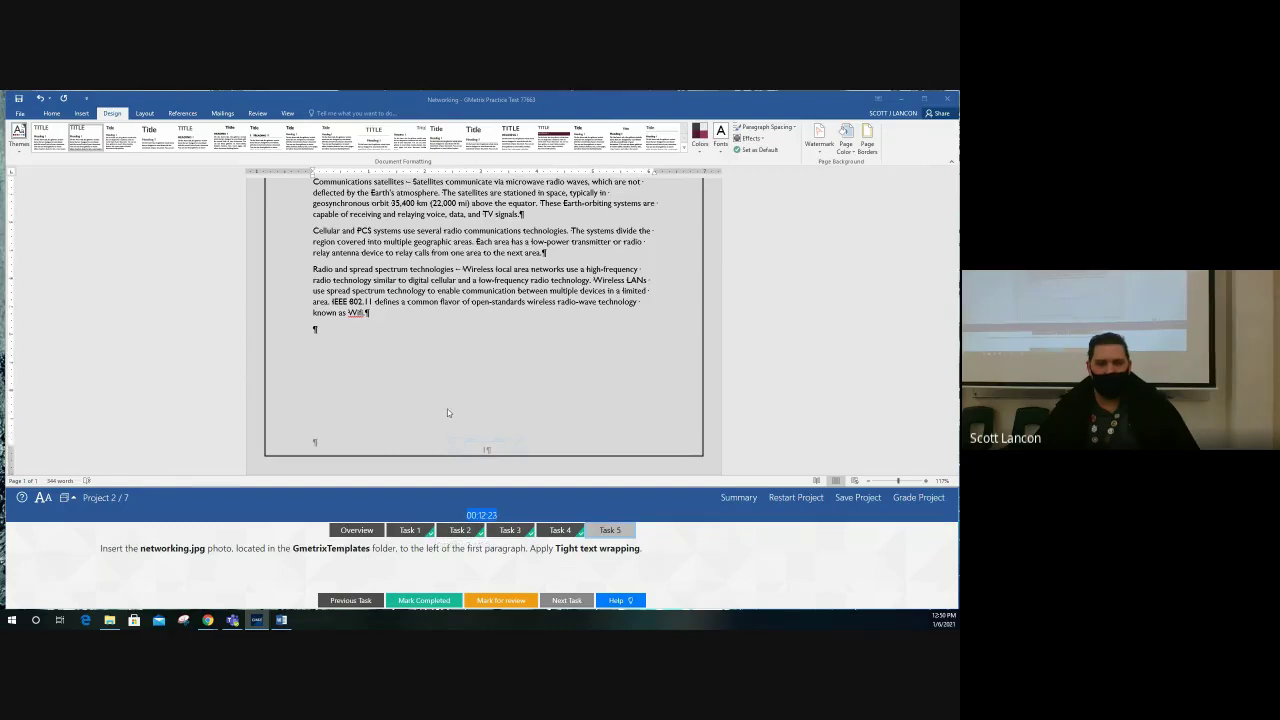
pyautogui.scroll(10, 447, 408)
pyautogui.scroll(1, 431, 393)
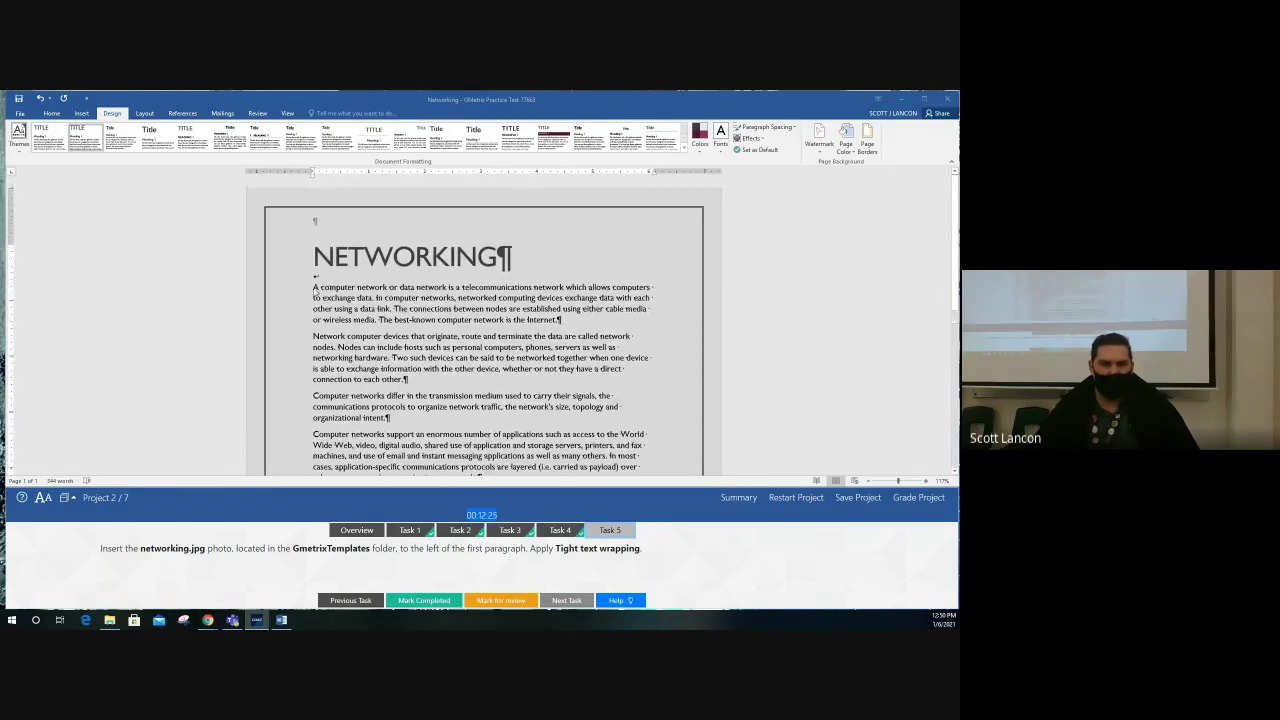
pyautogui.click(314, 288)
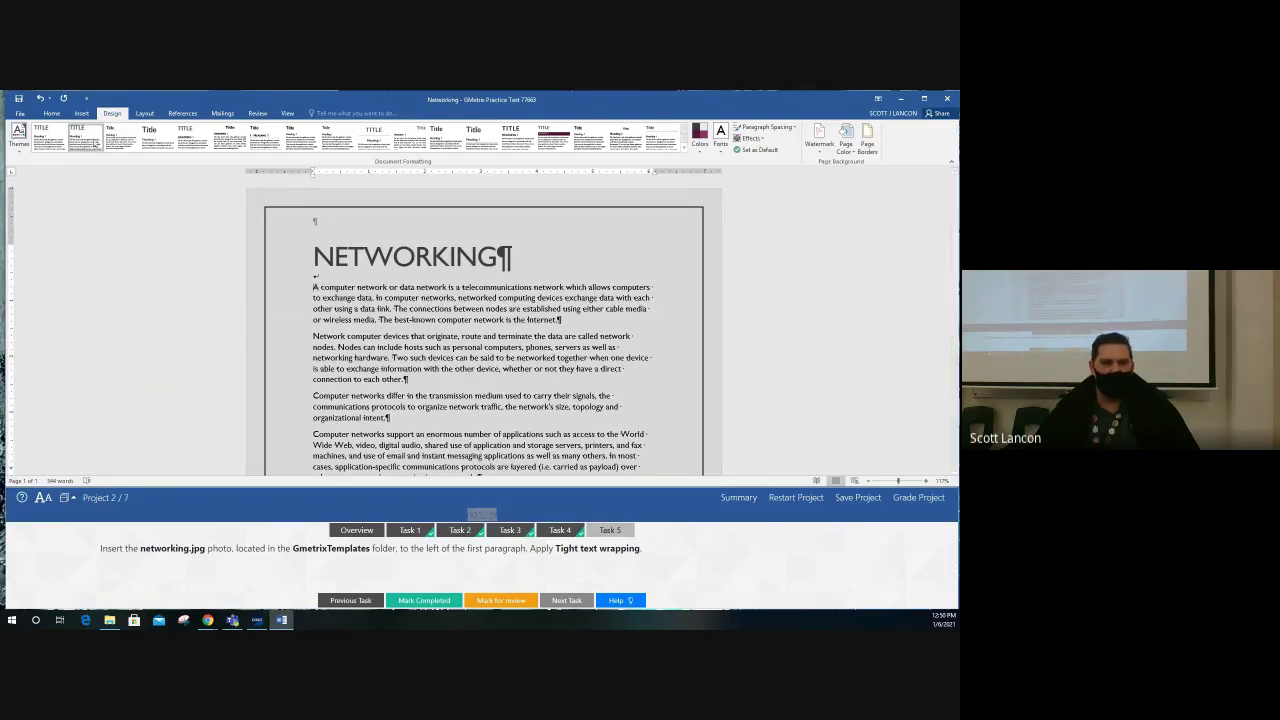
pyautogui.click(81, 113)
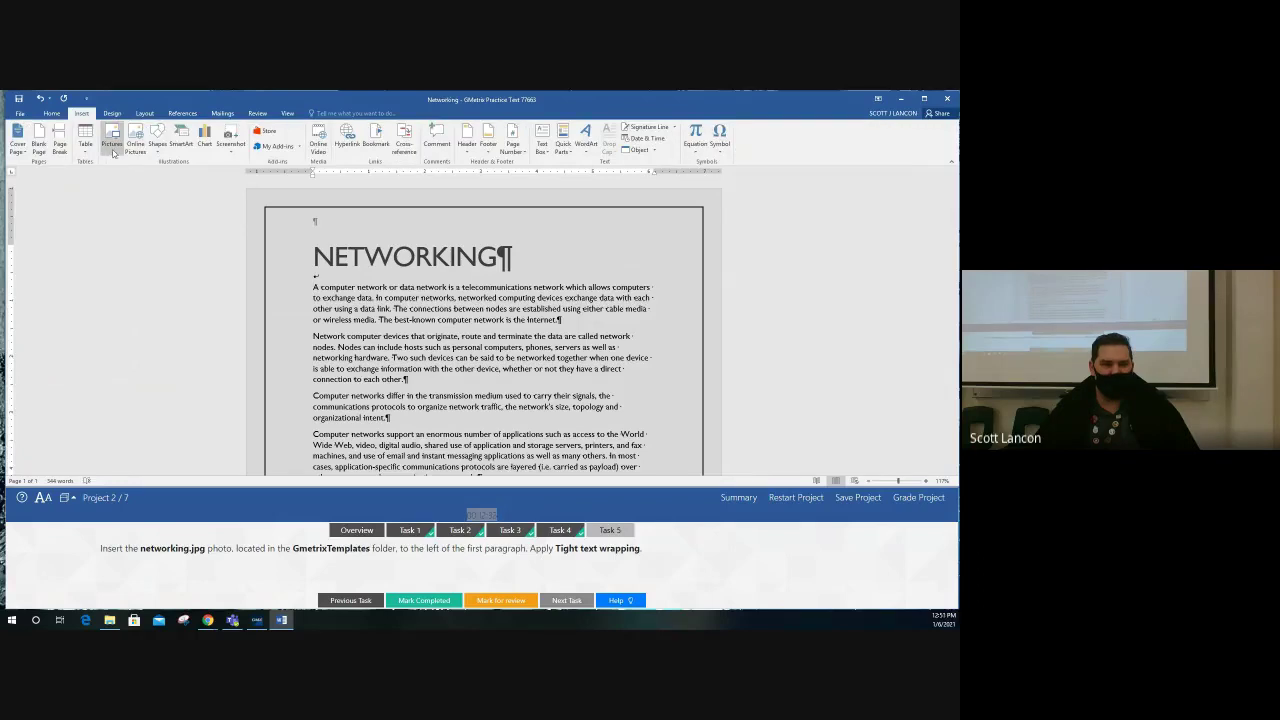
pyautogui.click(113, 146)
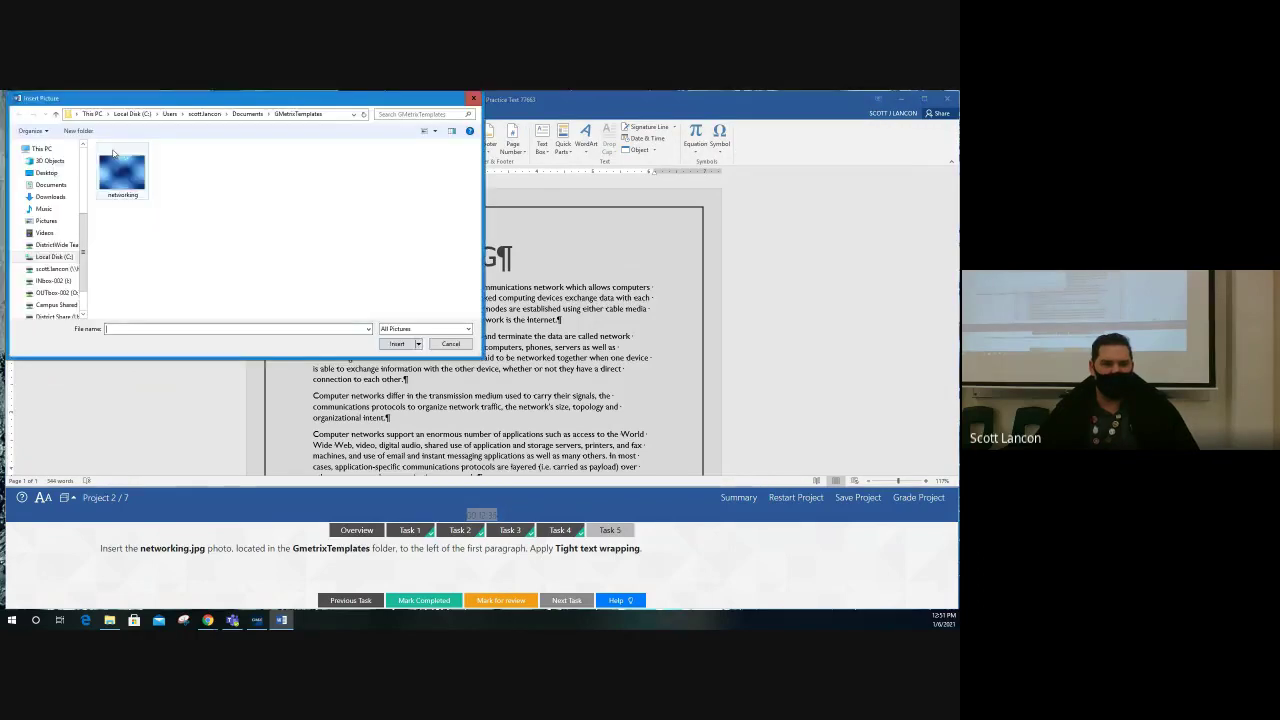
pyautogui.click(120, 181)
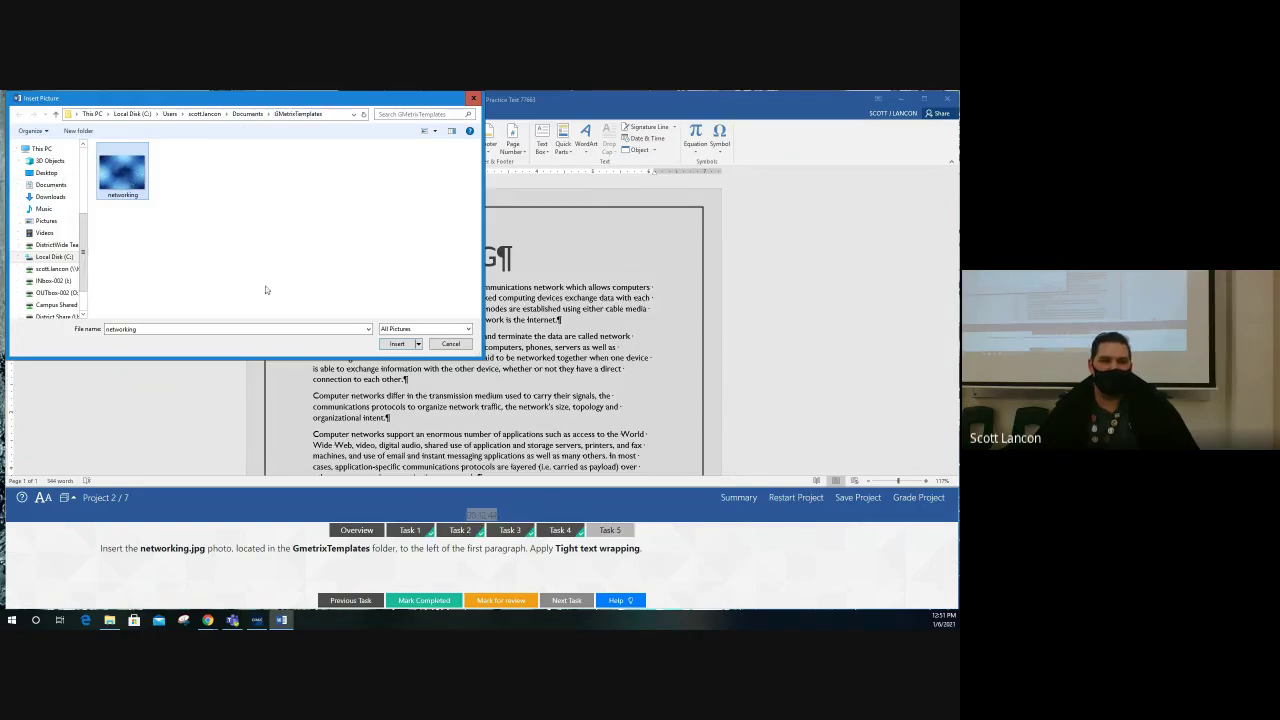
pyautogui.click(397, 344)
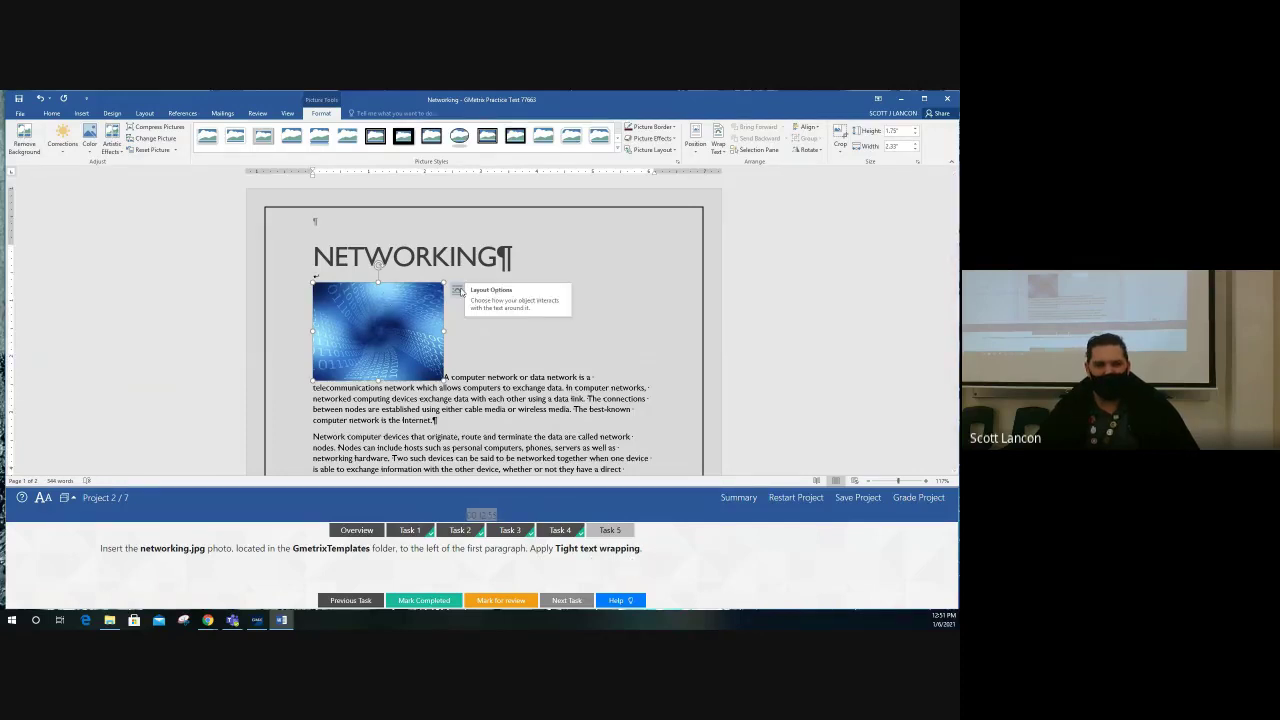
# - Apply Tight text wrapping to the inserted networking picture
pyautogui.click(458, 290)
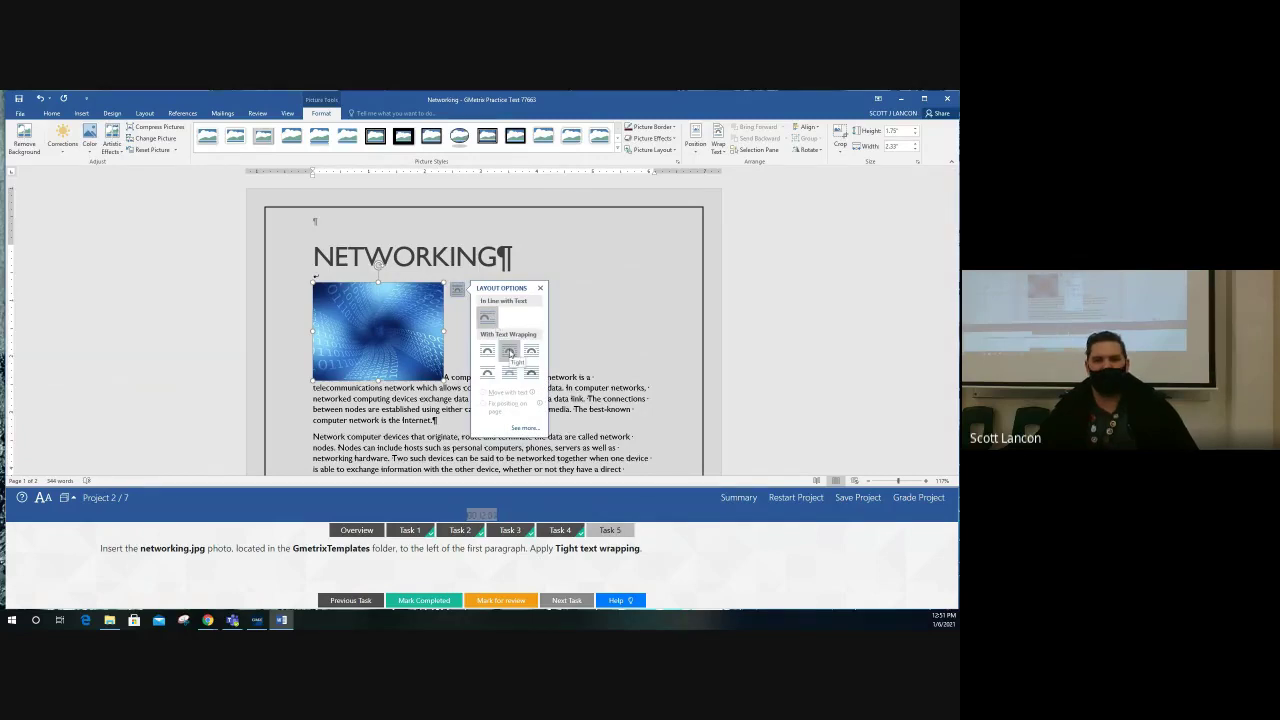
pyautogui.click(510, 352)
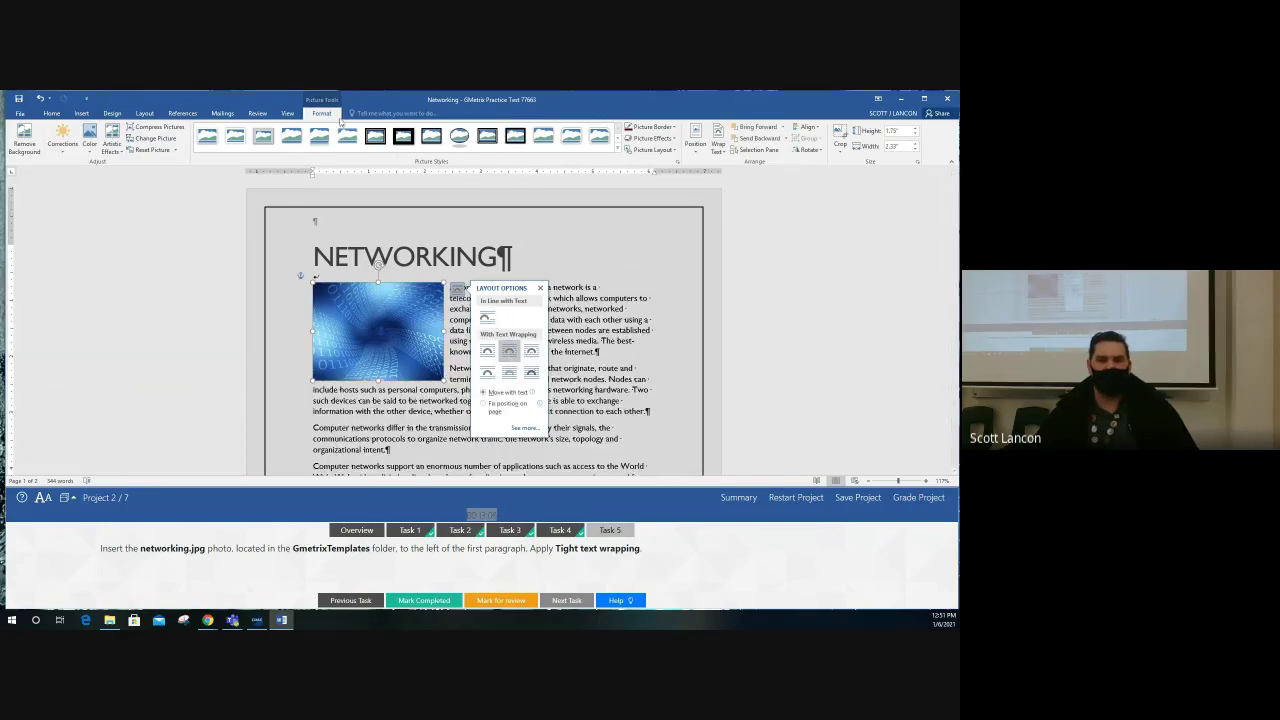
pyautogui.click(718, 150)
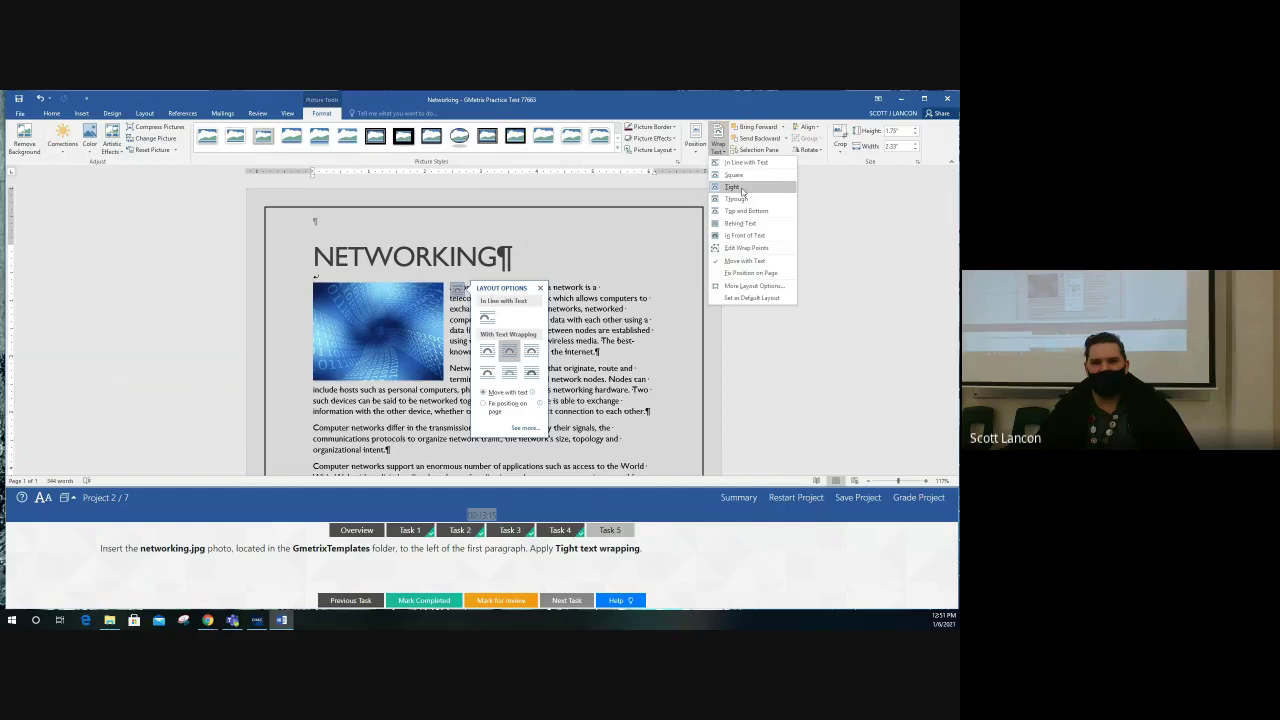
pyautogui.click(742, 192)
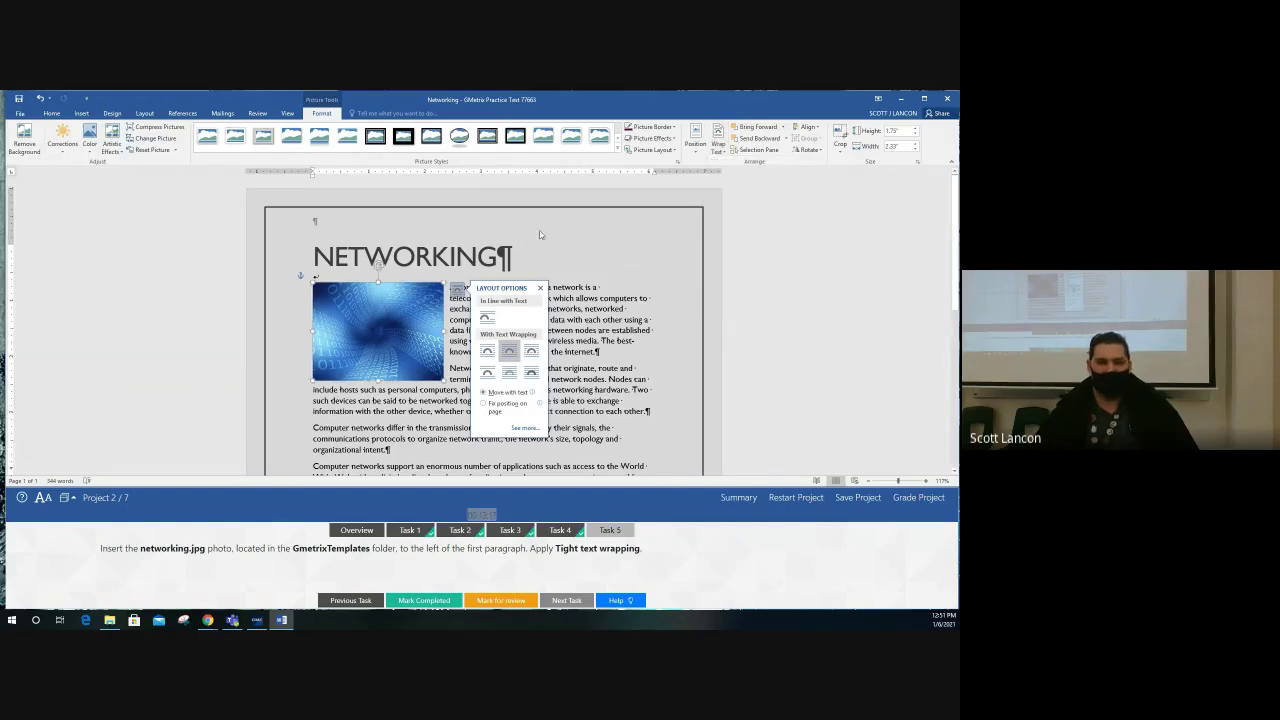
# - Mark Task 5 as completed, then grade Project 2 and continue to Project 3
pyautogui.click(424, 600)
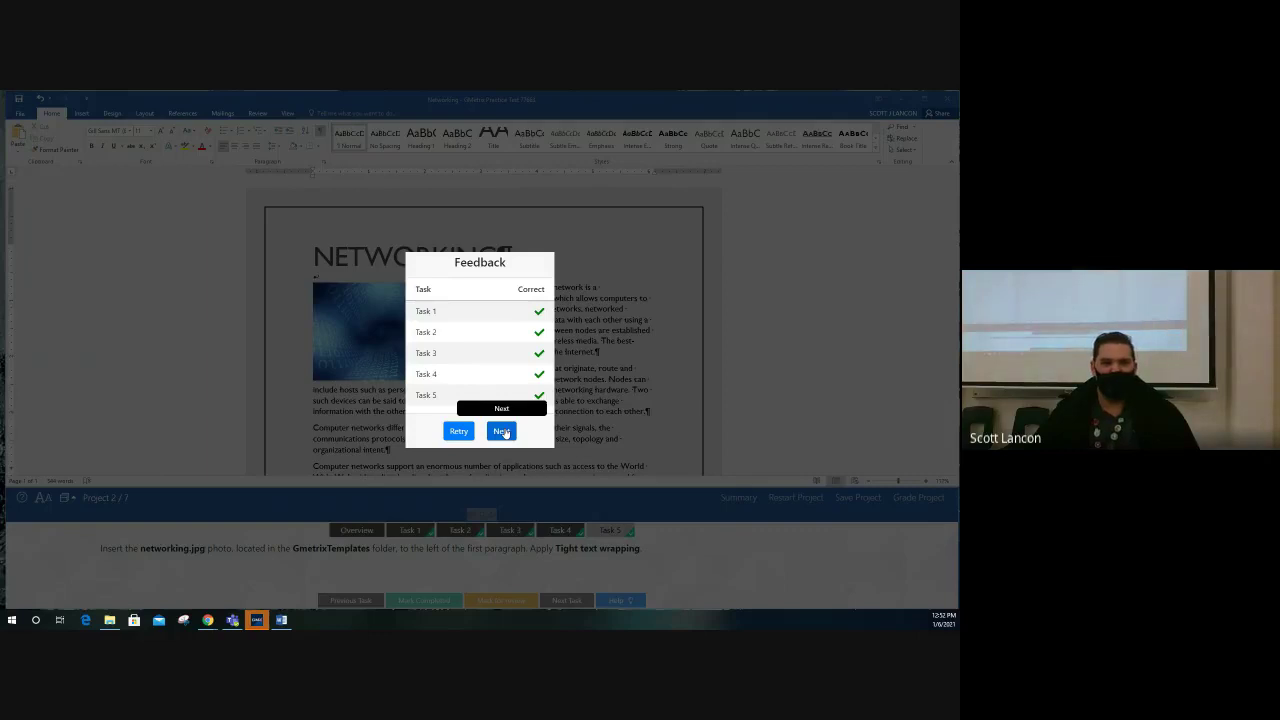
pyautogui.click(502, 431)
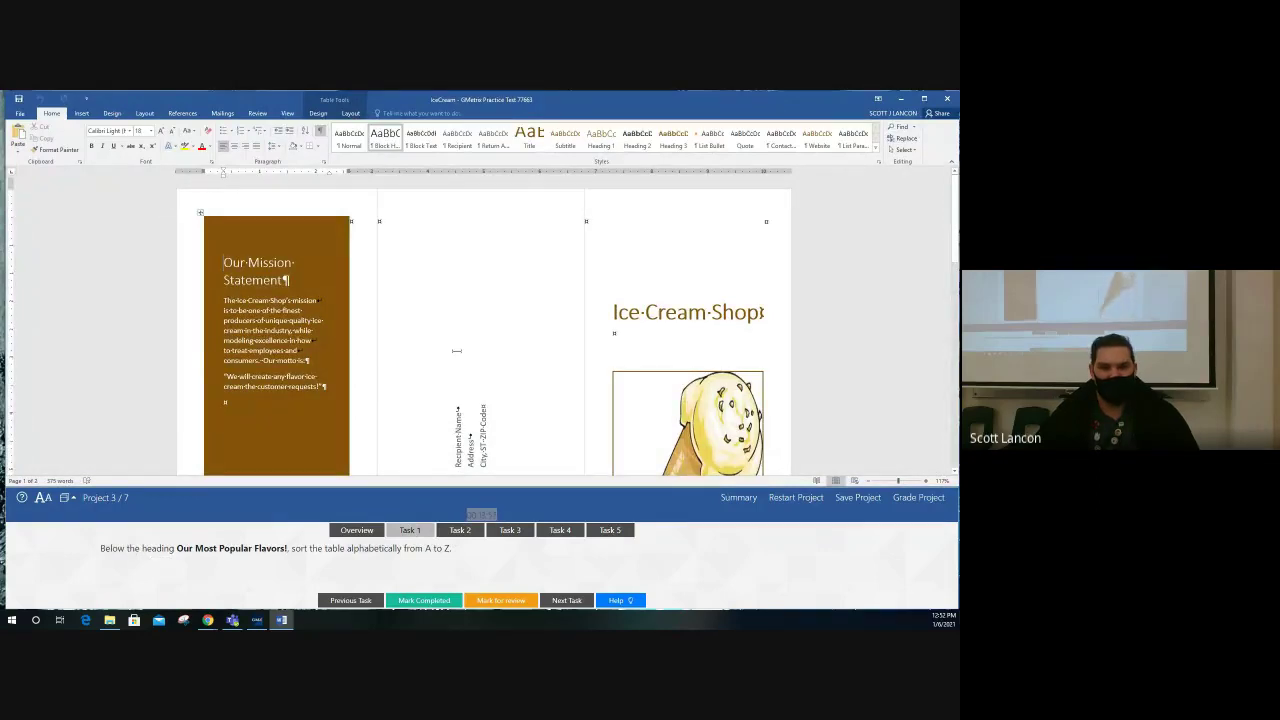
# - Sort the table below the heading Our Most Popular Flavors! by Column 1 as Text in ascending order, with no header row
pyautogui.scroll(-5, 691, 352)
pyautogui.scroll(-3, 645, 344)
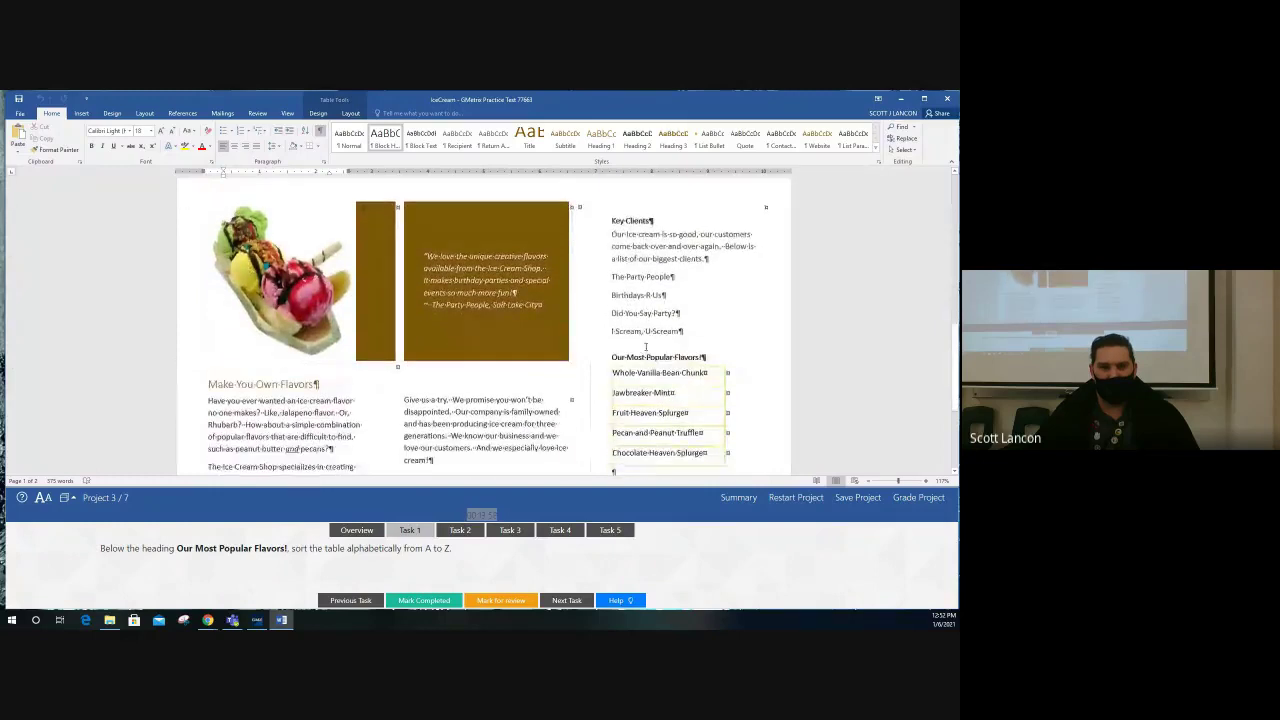
pyautogui.moveTo(612, 316); pyautogui.dragTo(710, 316)
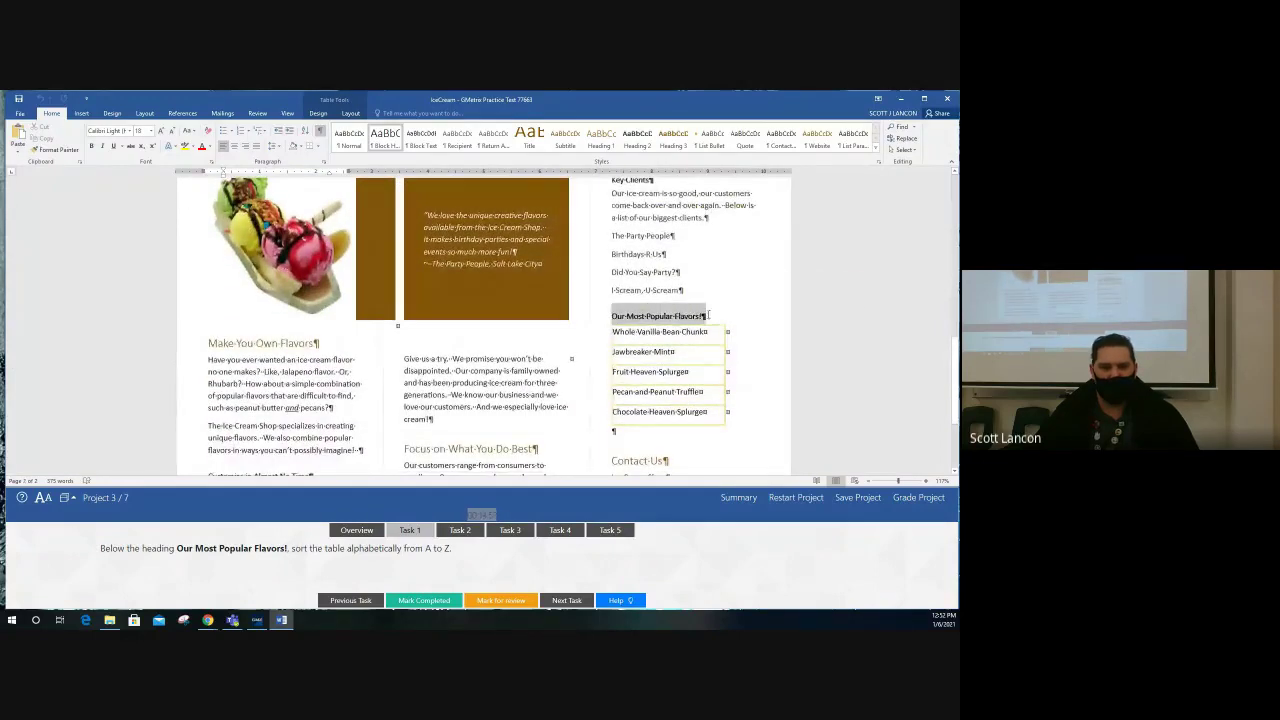
pyautogui.click(635, 335)
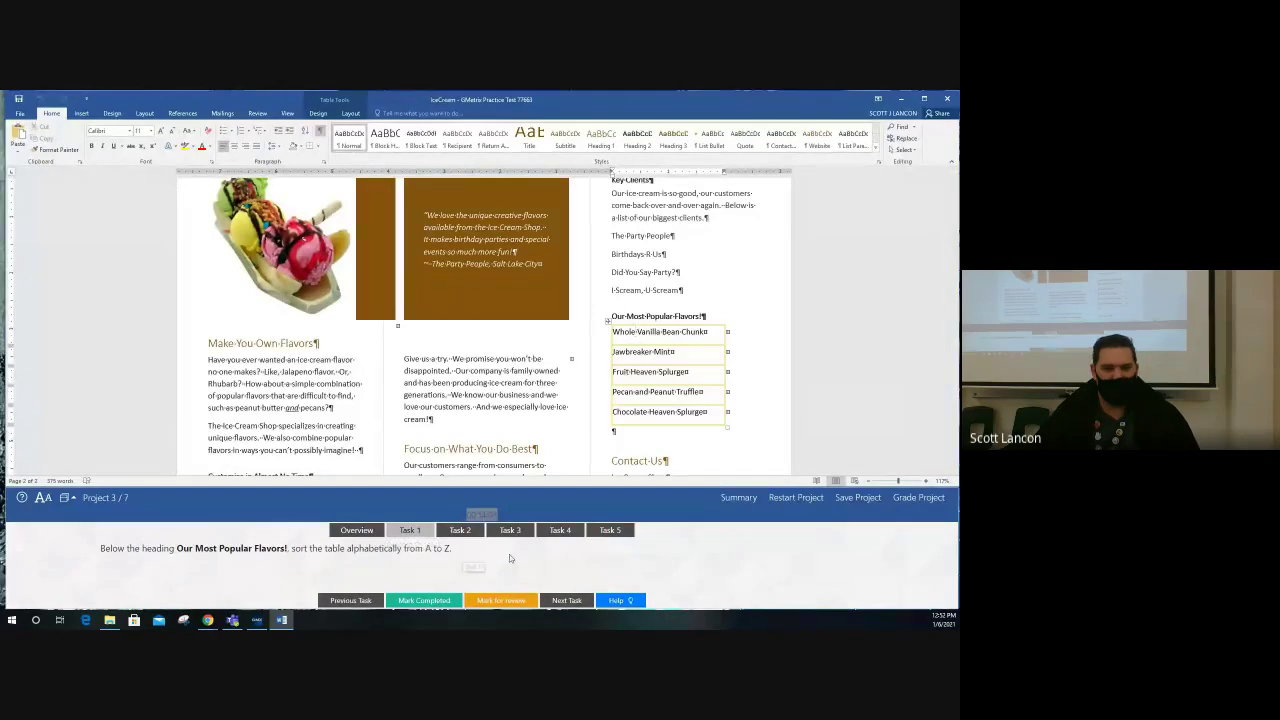
pyautogui.click(606, 321)
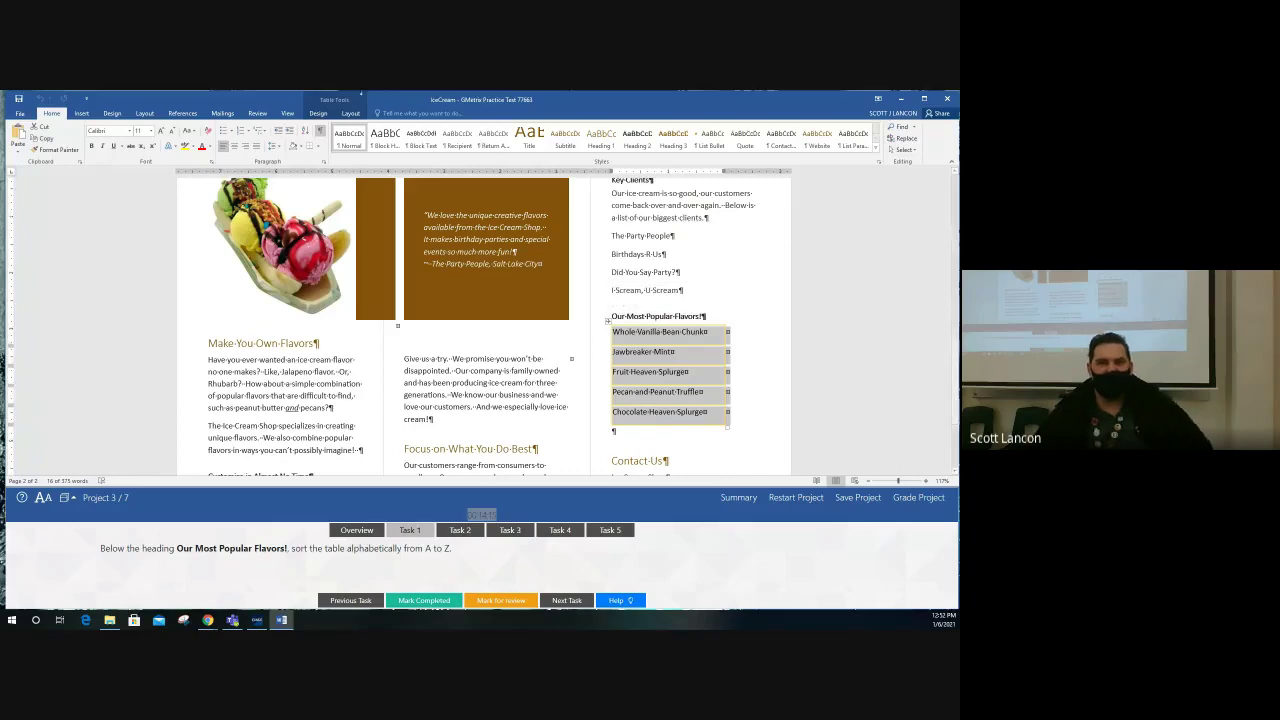
pyautogui.click(349, 114)
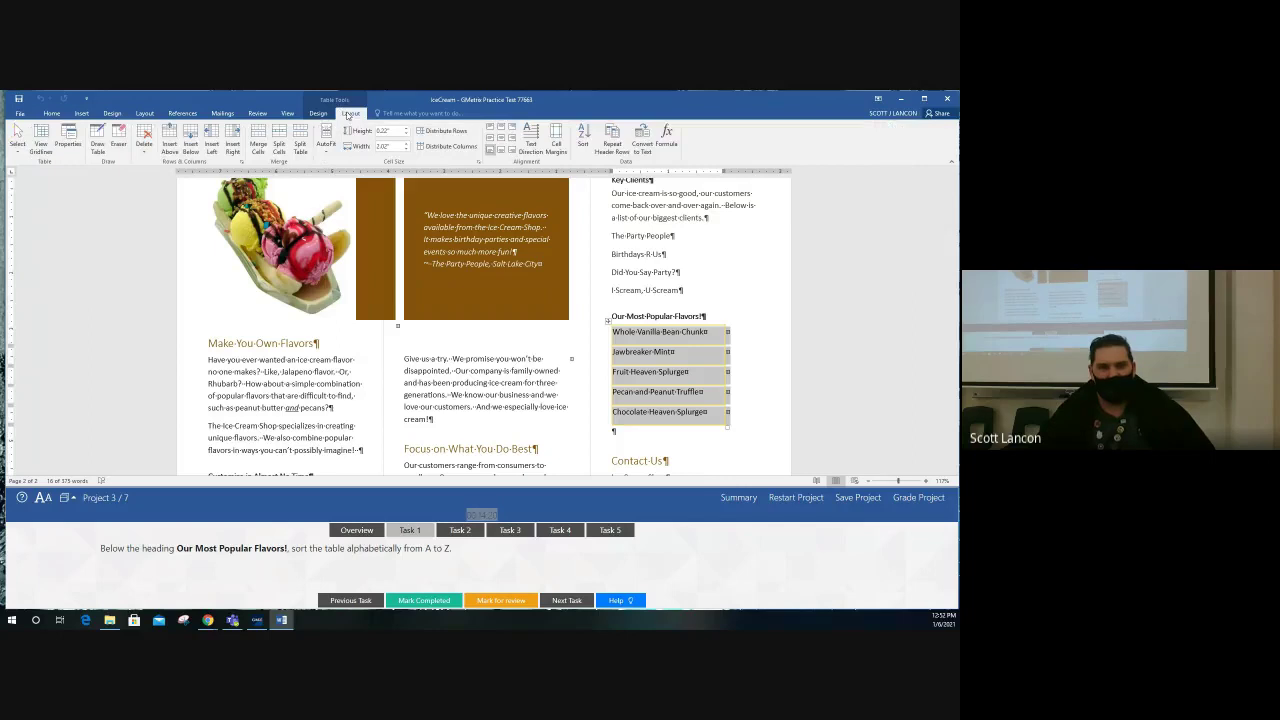
pyautogui.click(582, 145)
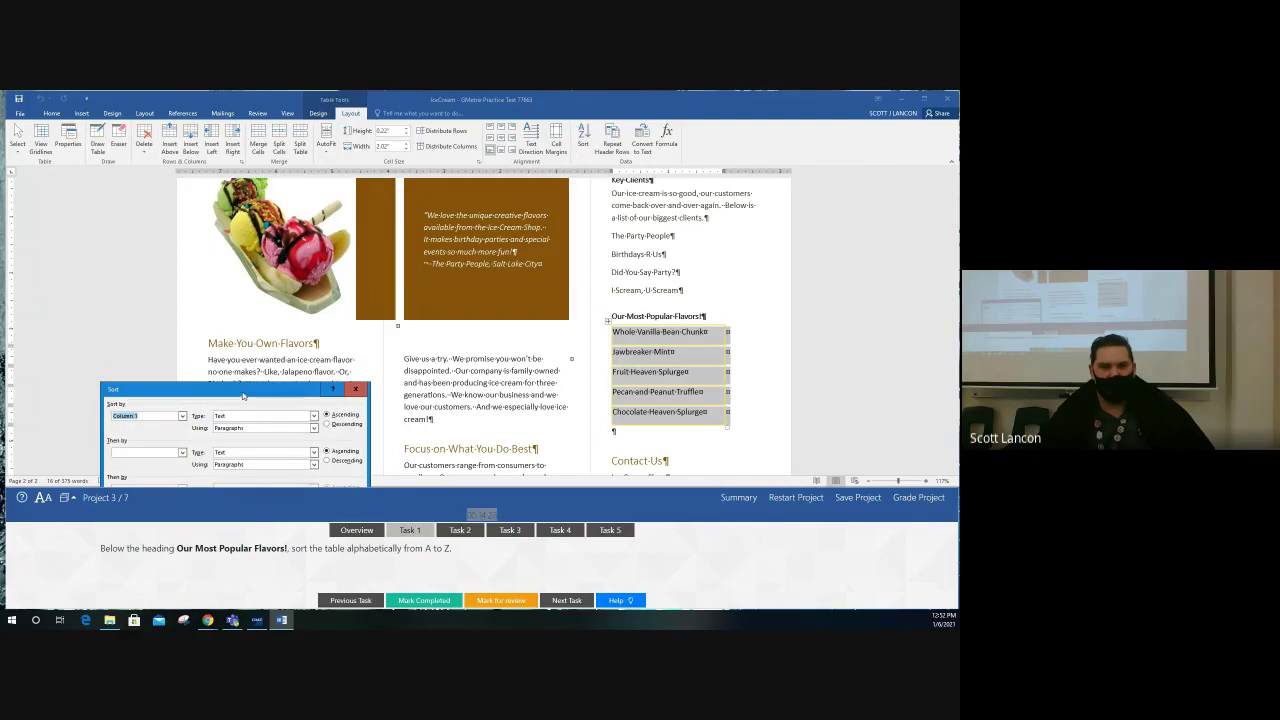
pyautogui.moveTo(242, 399); pyautogui.dragTo(224, 271)
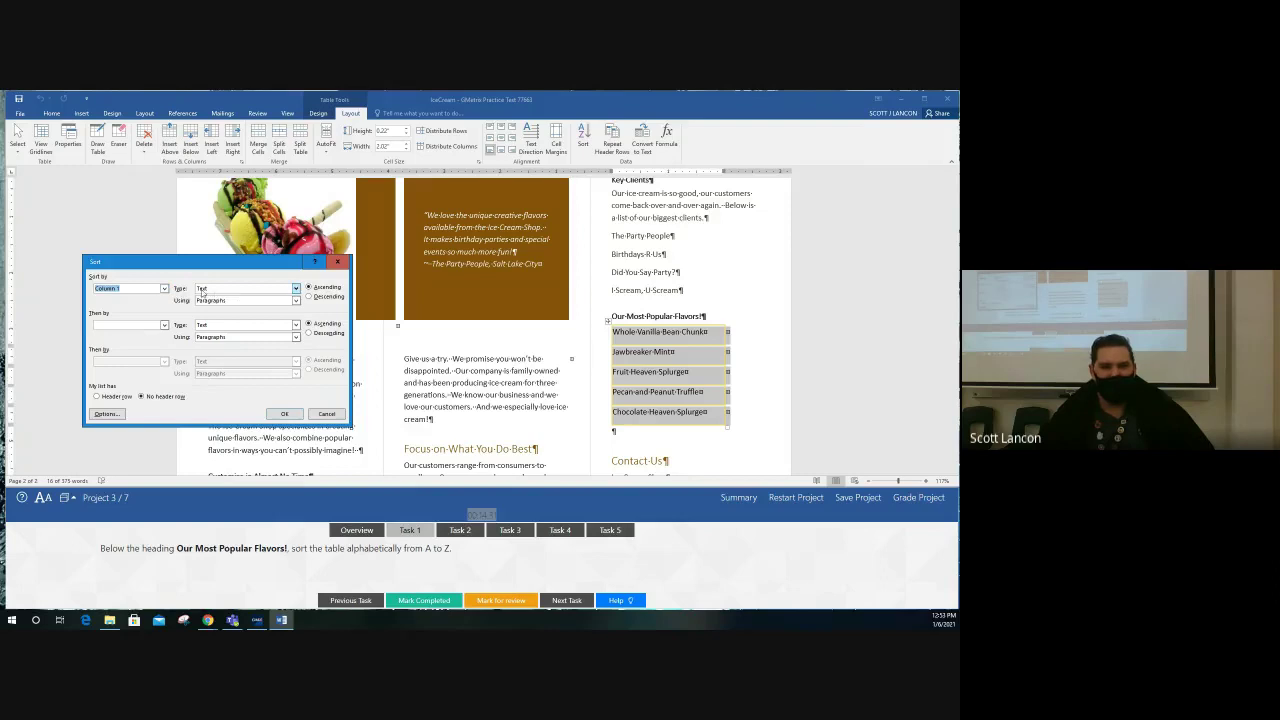
pyautogui.click(296, 289)
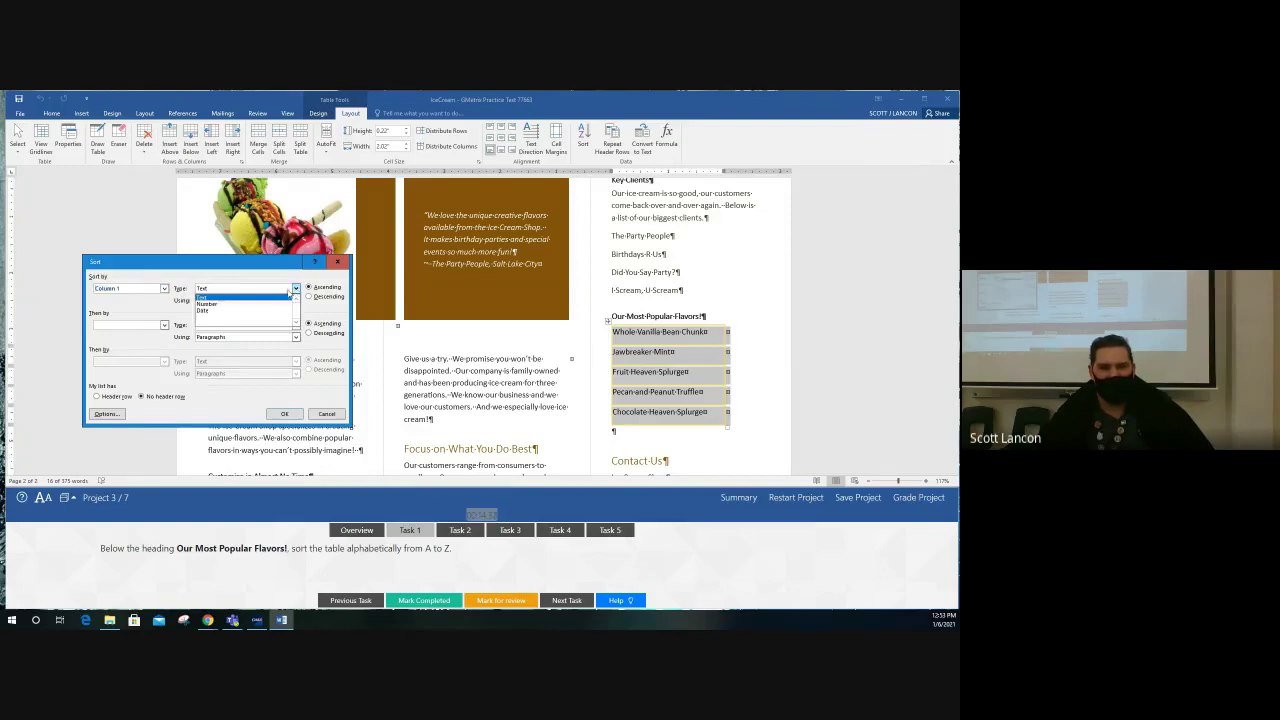
pyautogui.click(206, 296)
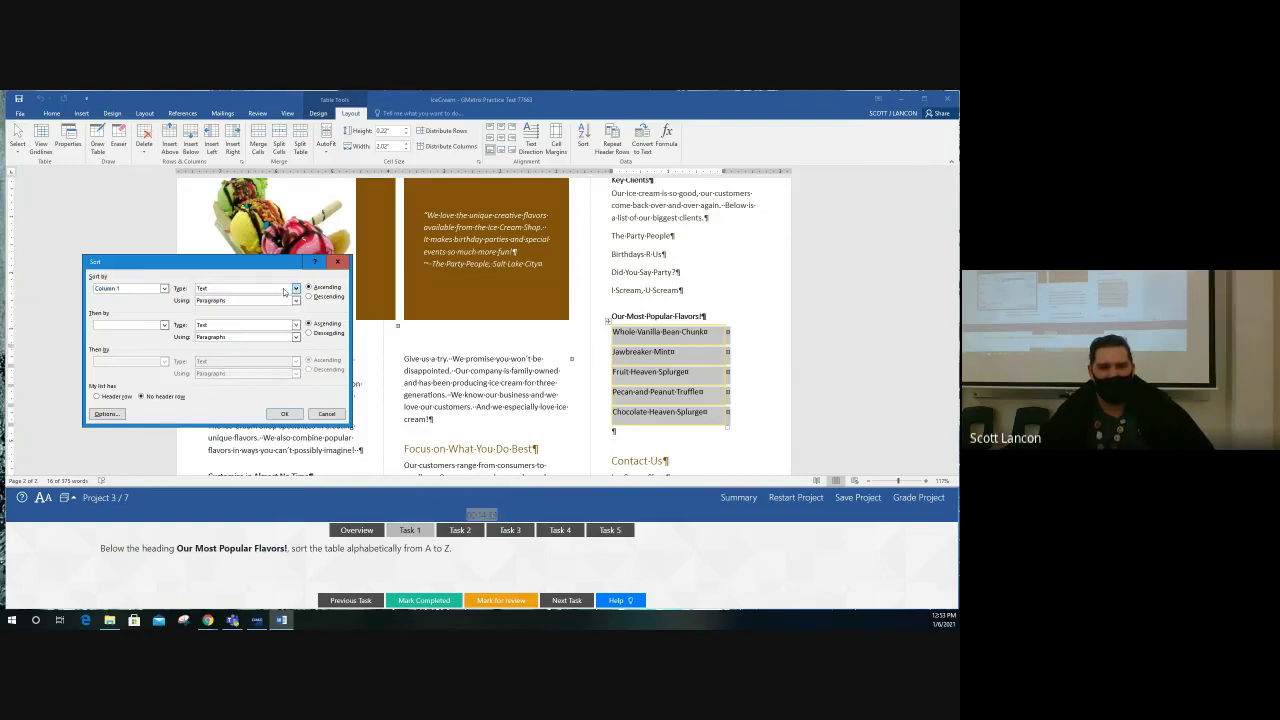
pyautogui.click(215, 289)
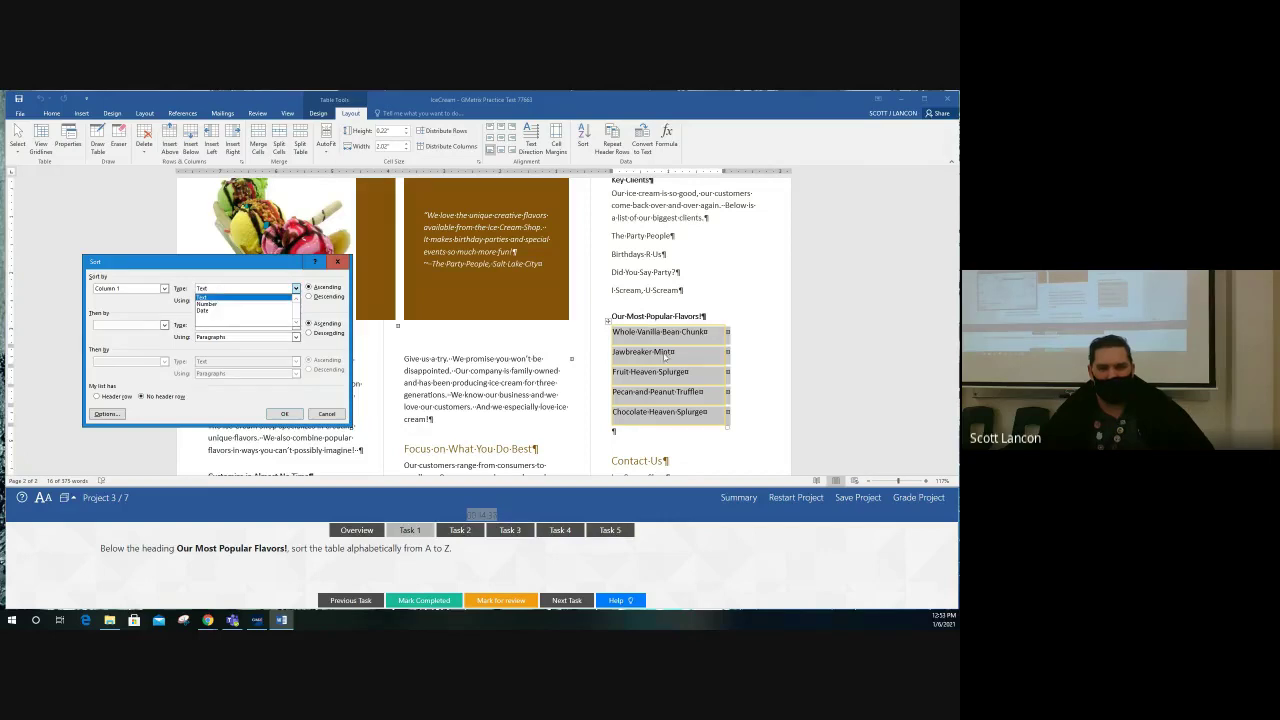
pyautogui.click(296, 293)
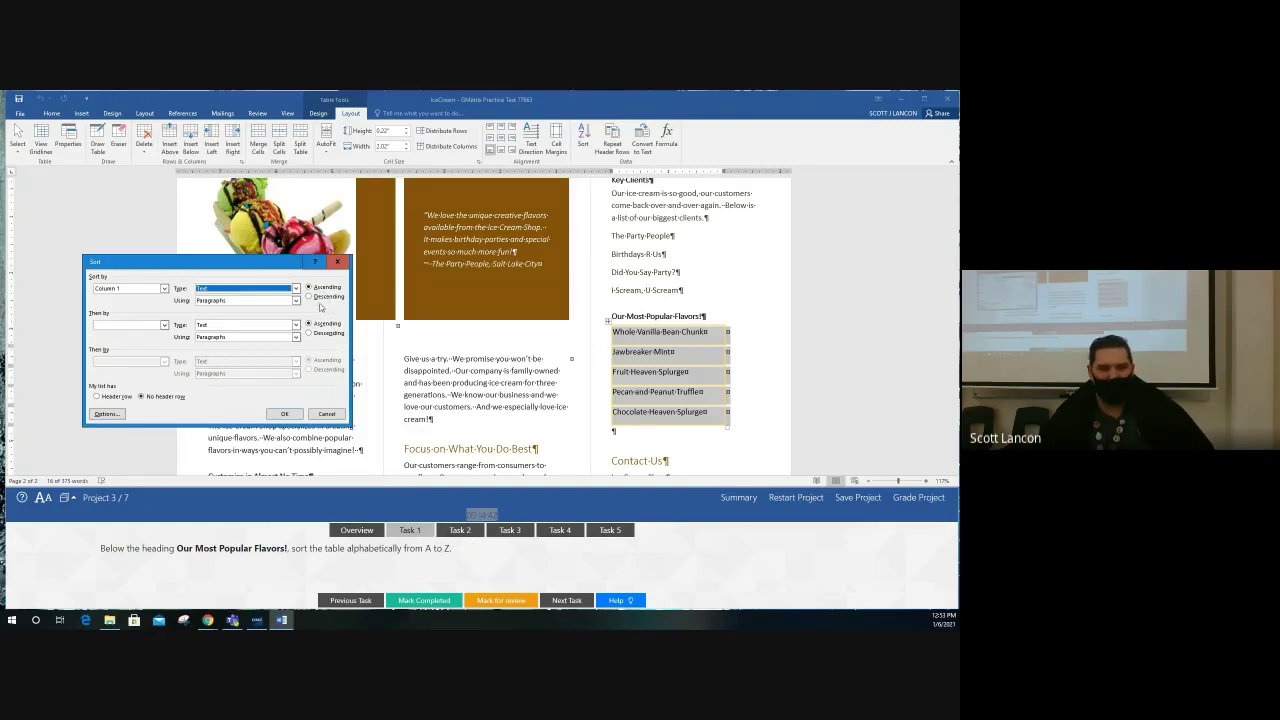
pyautogui.click(328, 287)
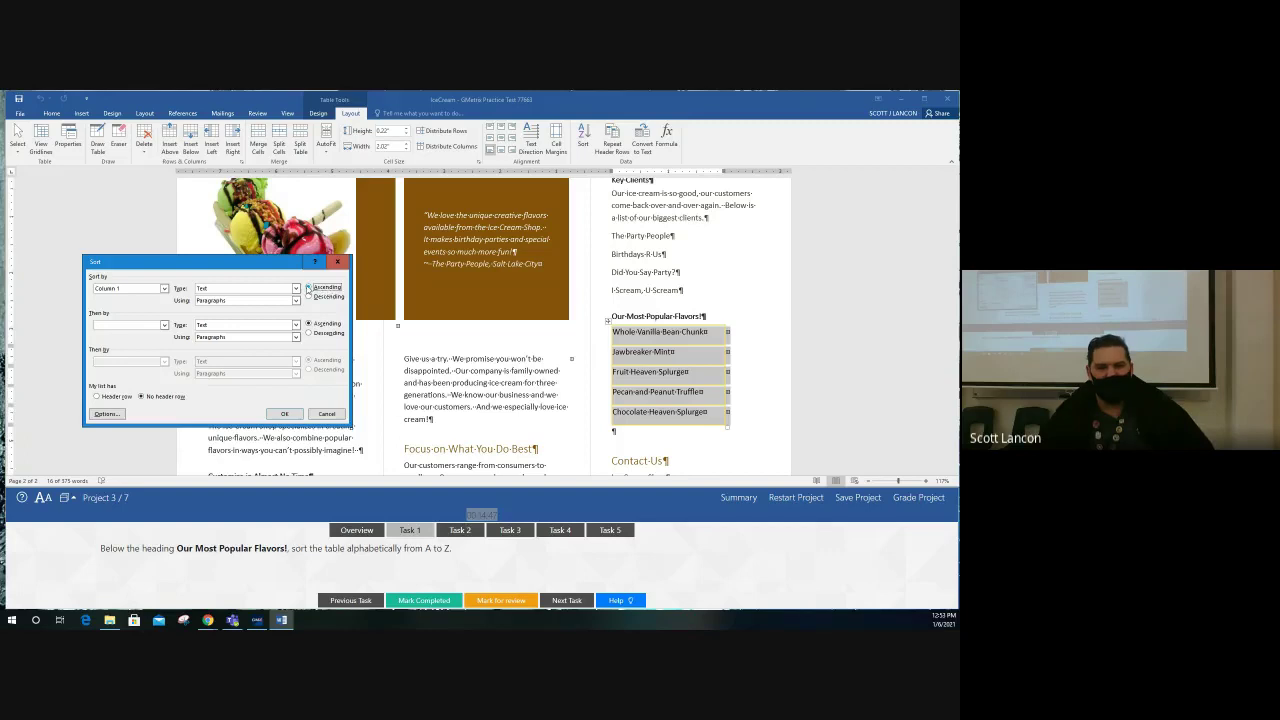
pyautogui.click(285, 414)
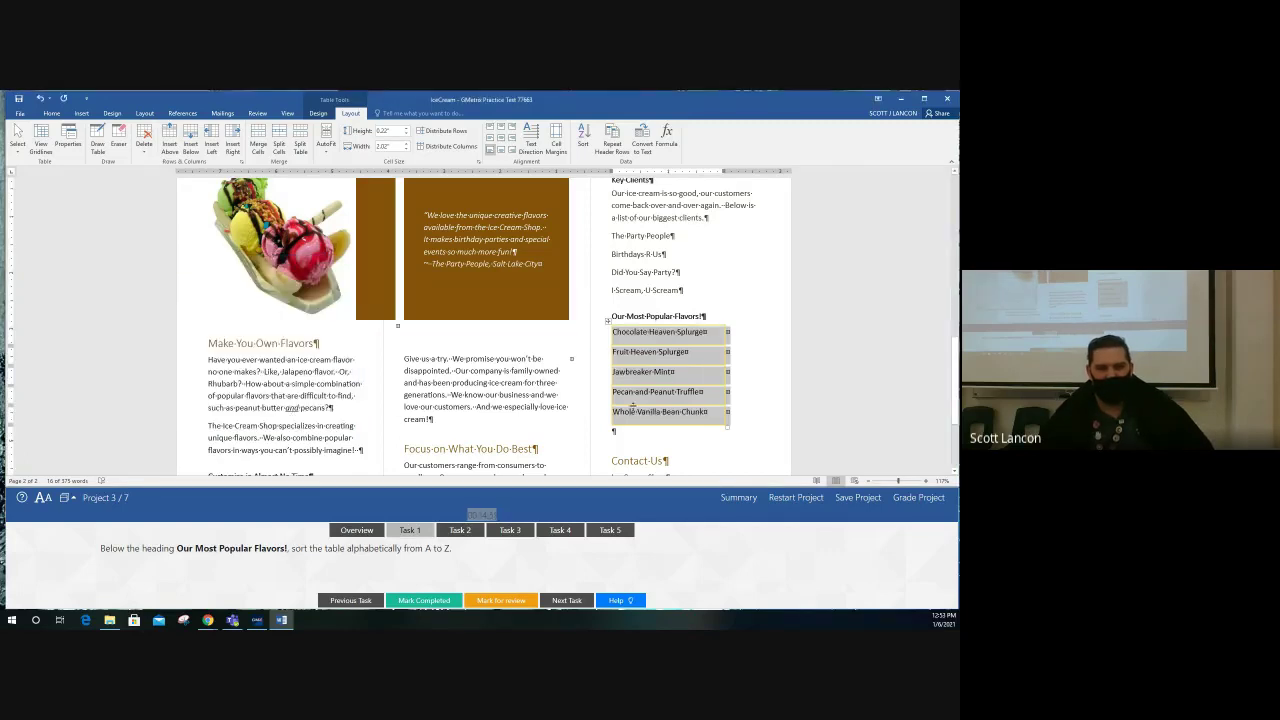
# - Mark Task 1 as completed and convert The Party People through I Scream, U Scream below Key Clients to a list with default bullets
pyautogui.click(452, 547)
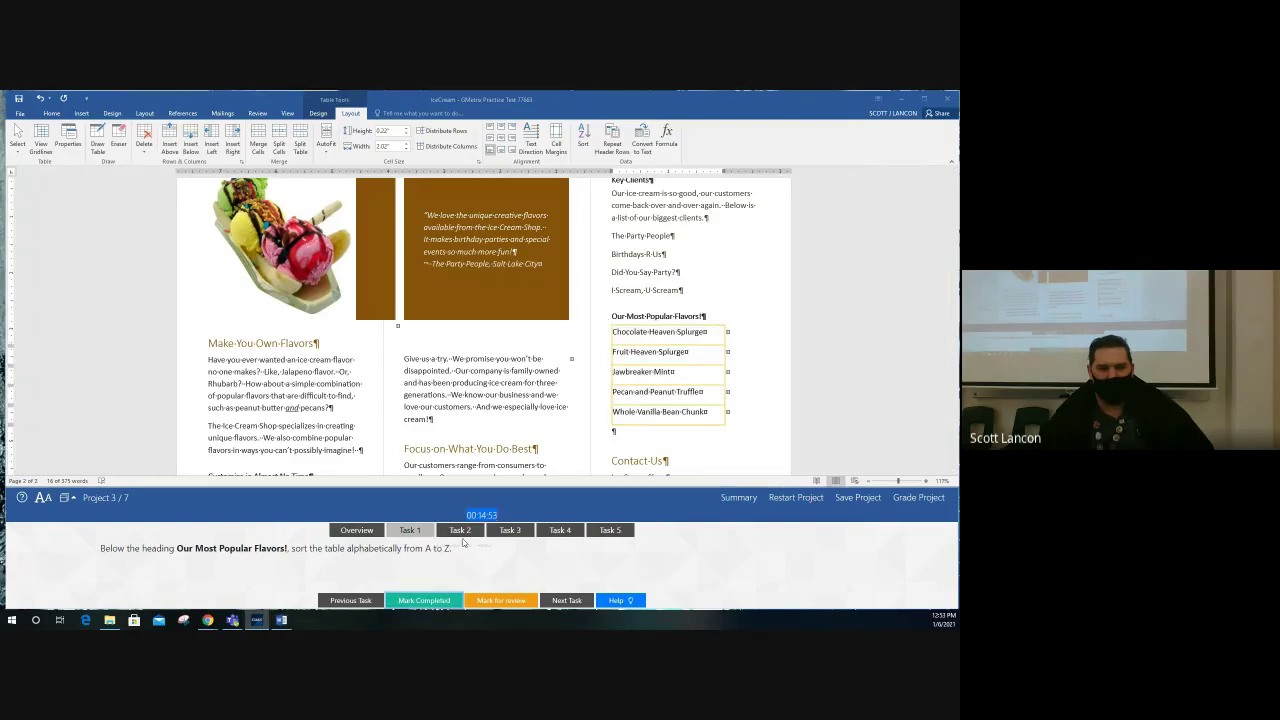
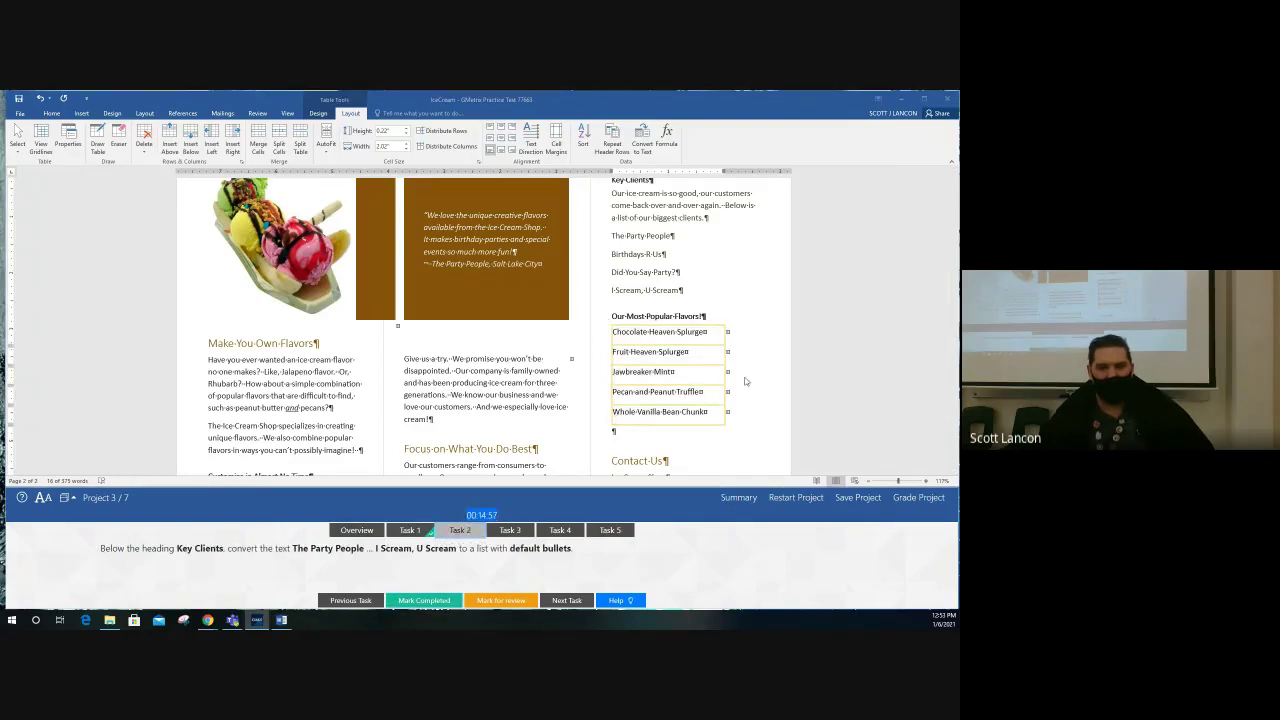
pyautogui.scroll(2, 745, 381)
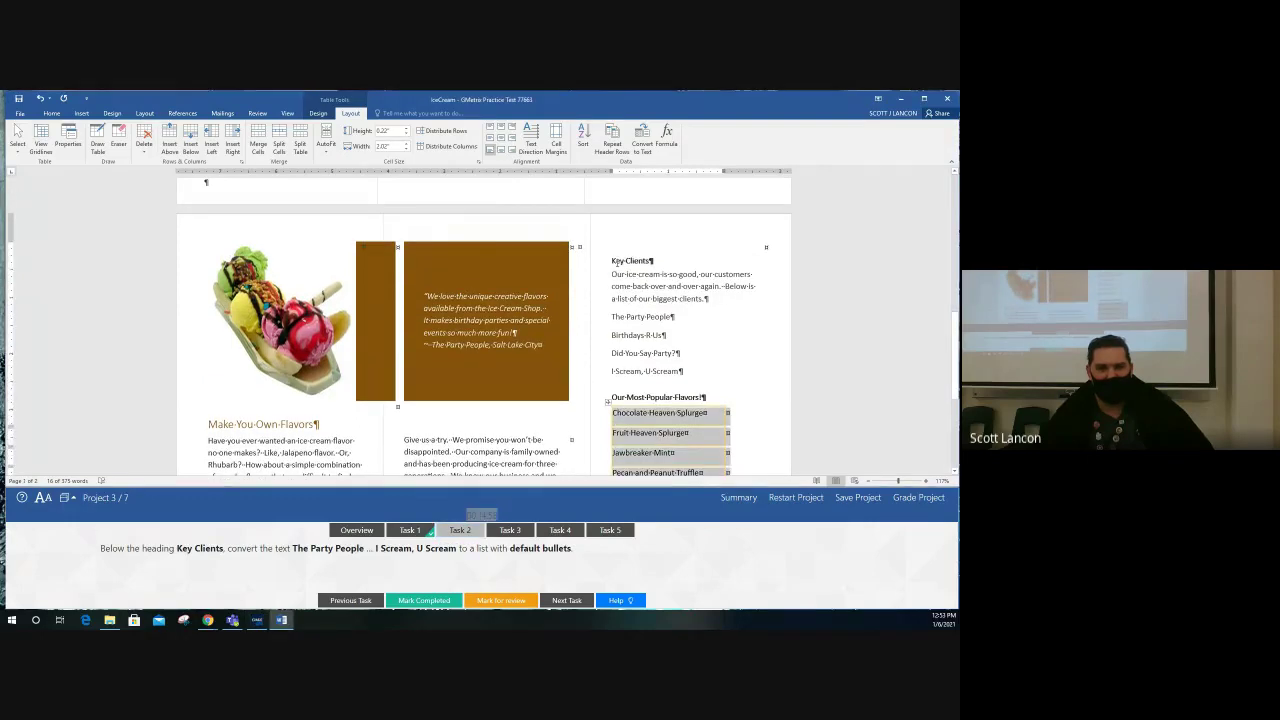
pyautogui.tripleClick(617, 262)
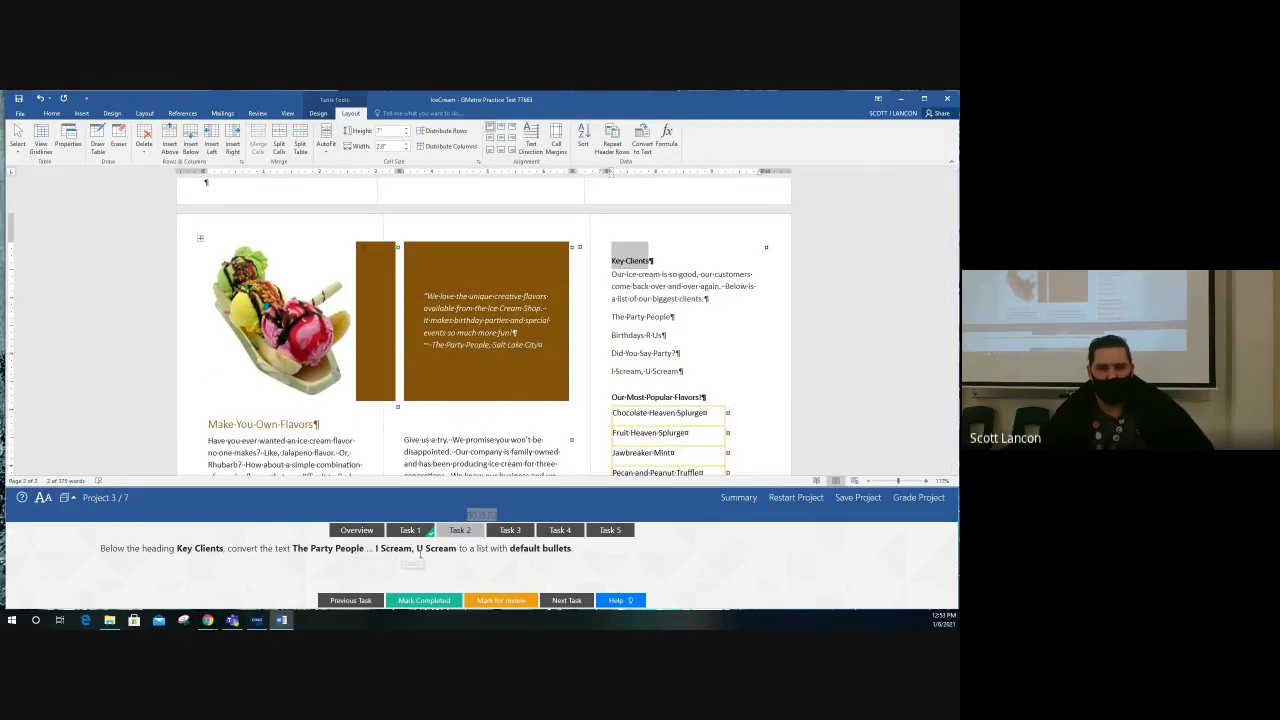
pyautogui.moveTo(612, 317); pyautogui.dragTo(692, 372)
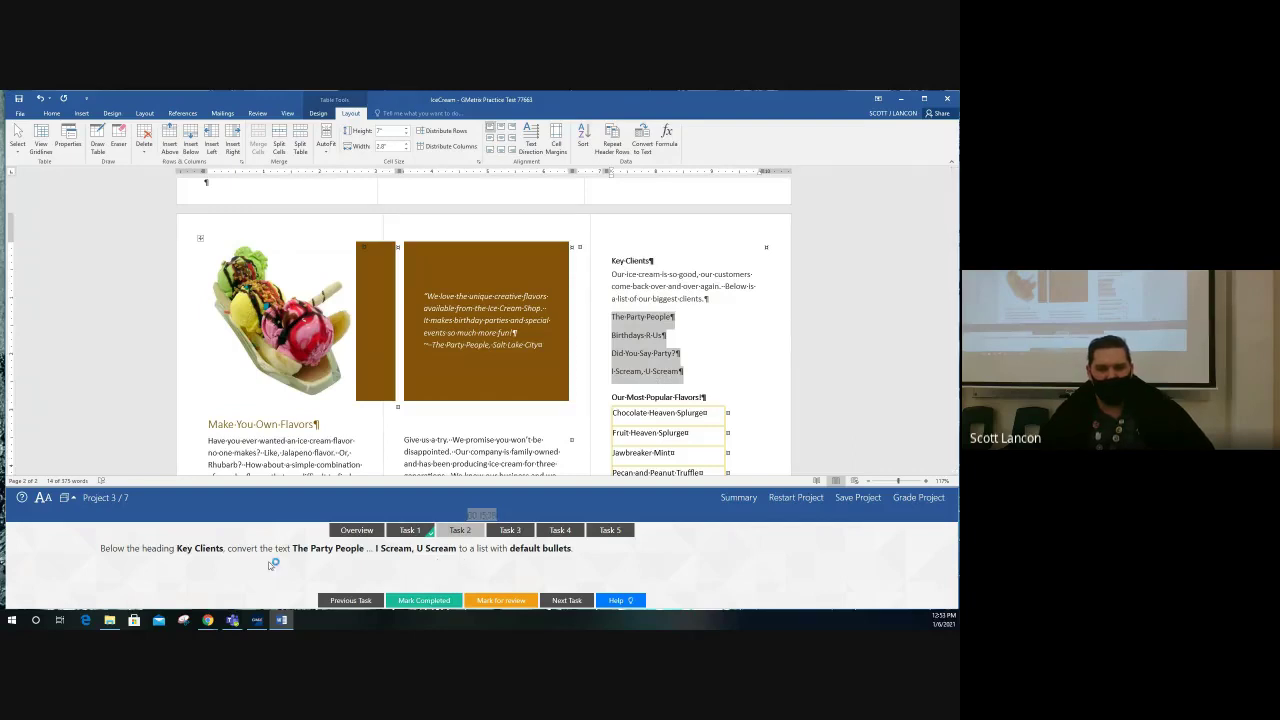
pyautogui.click(52, 113)
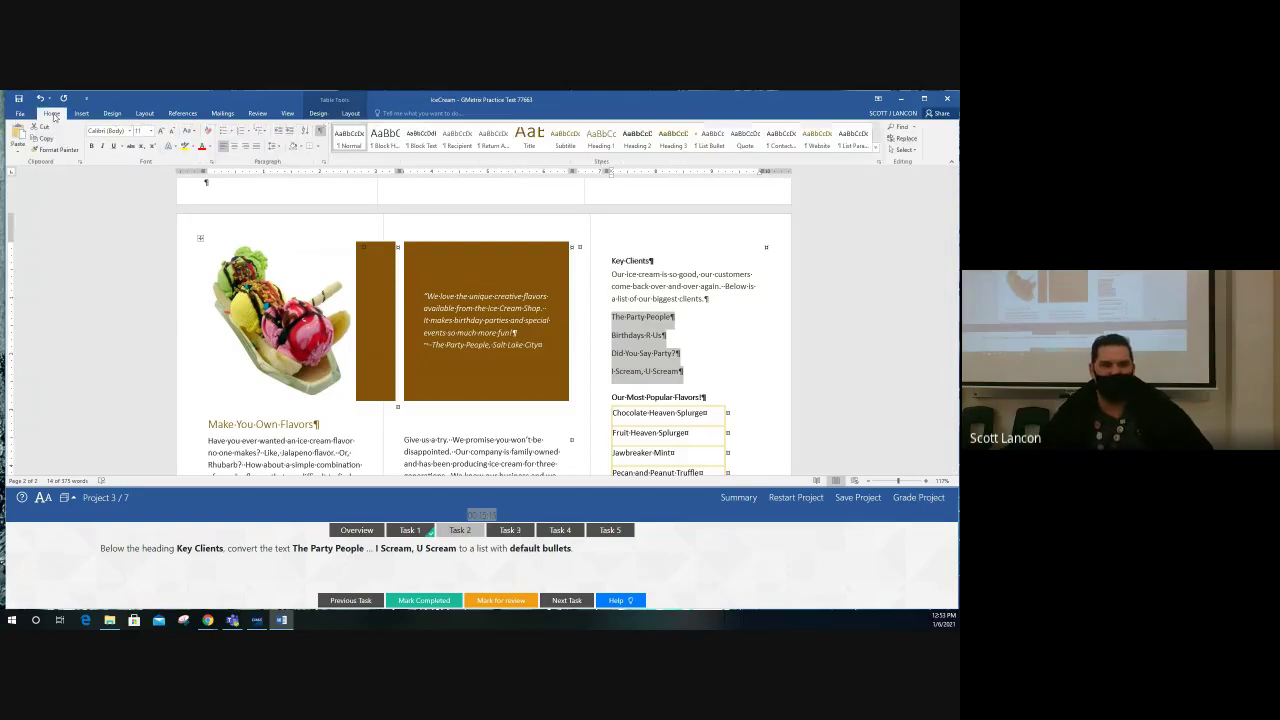
pyautogui.click(224, 133)
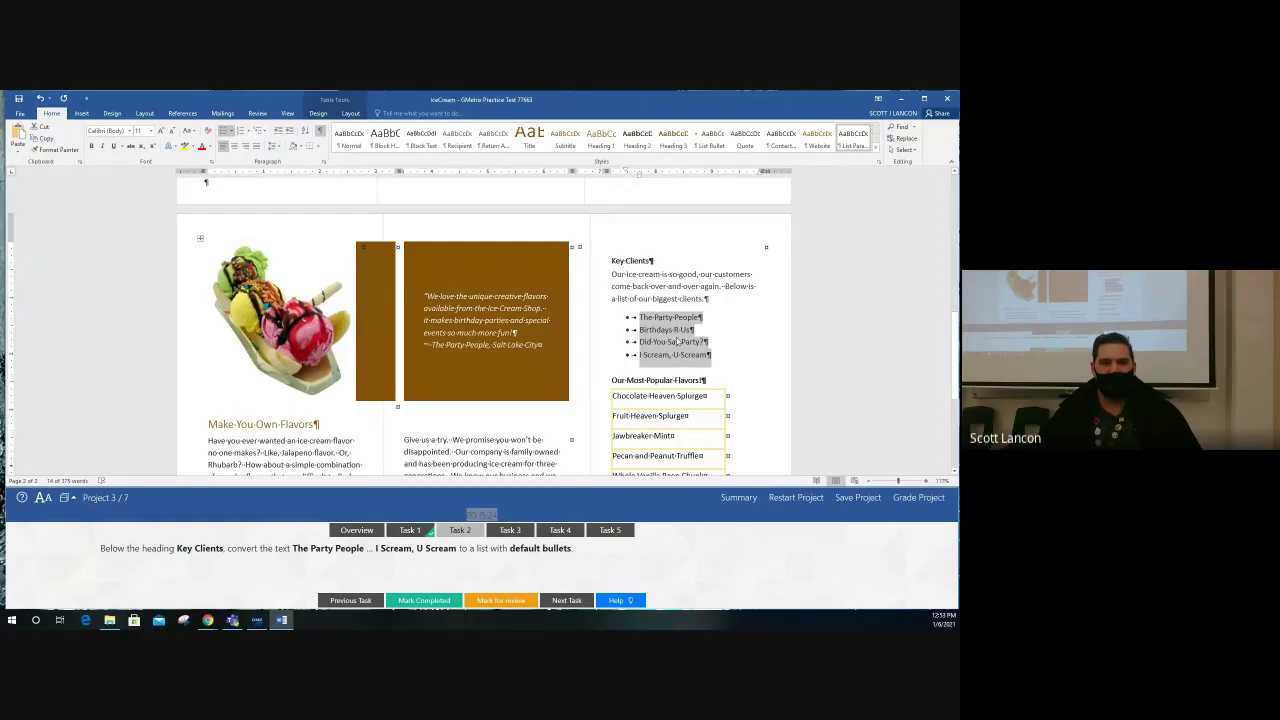
# - Mark Task 2 as completed and draw a text box about 0.48" high and 2.33" wide between the Ice Cream Shop title and the cover graphic
pyautogui.click(424, 600)
pyautogui.click(507, 533)
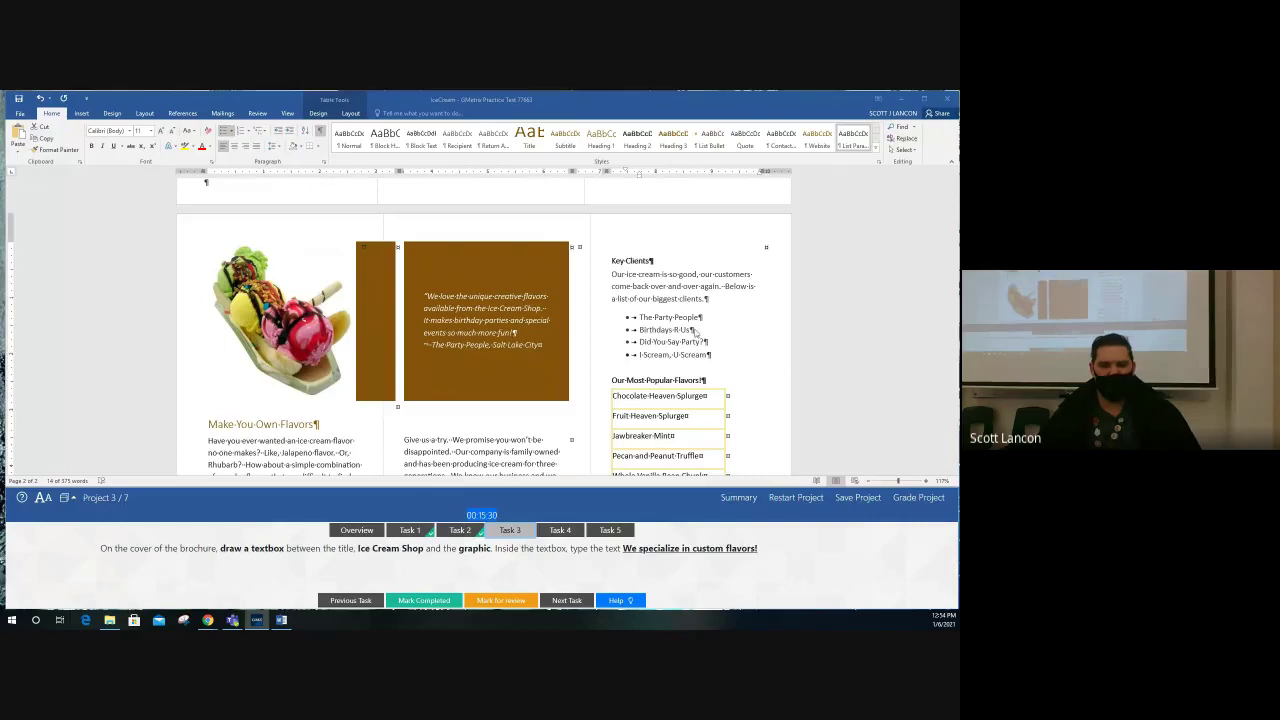
pyautogui.scroll(10, 686, 345)
pyautogui.scroll(2, 688, 332)
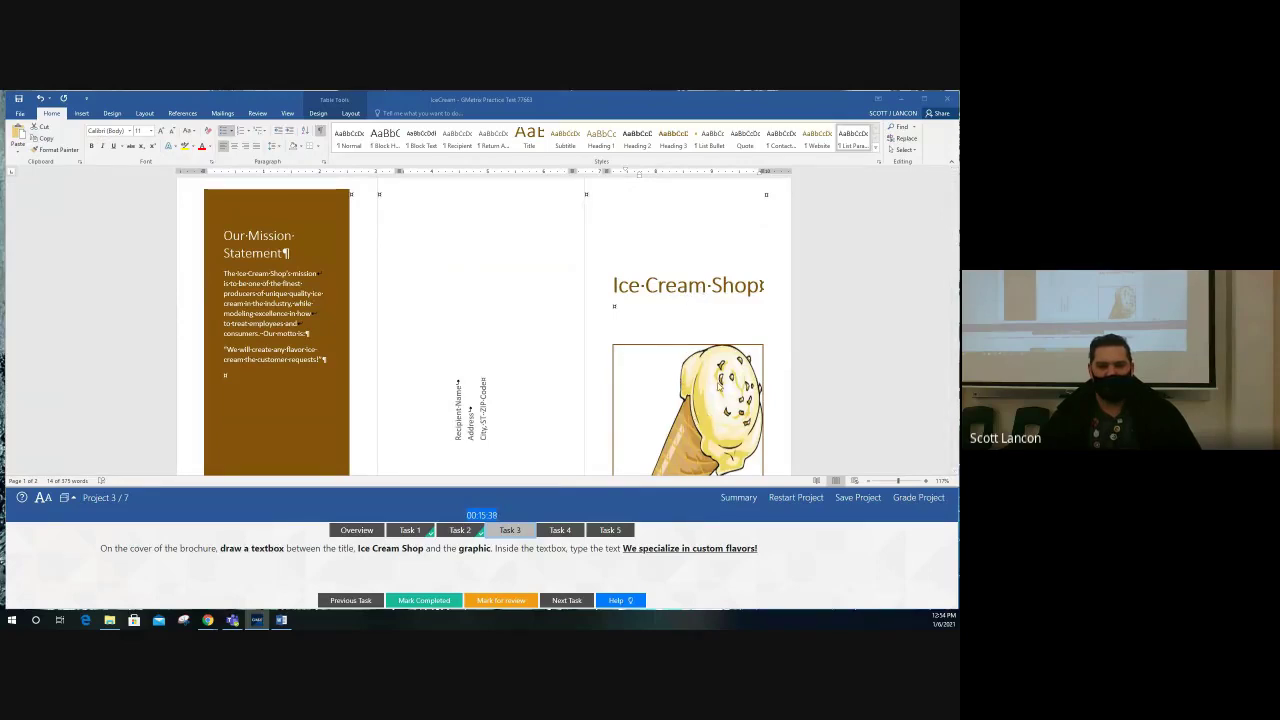
pyautogui.click(719, 392)
pyautogui.click(715, 398)
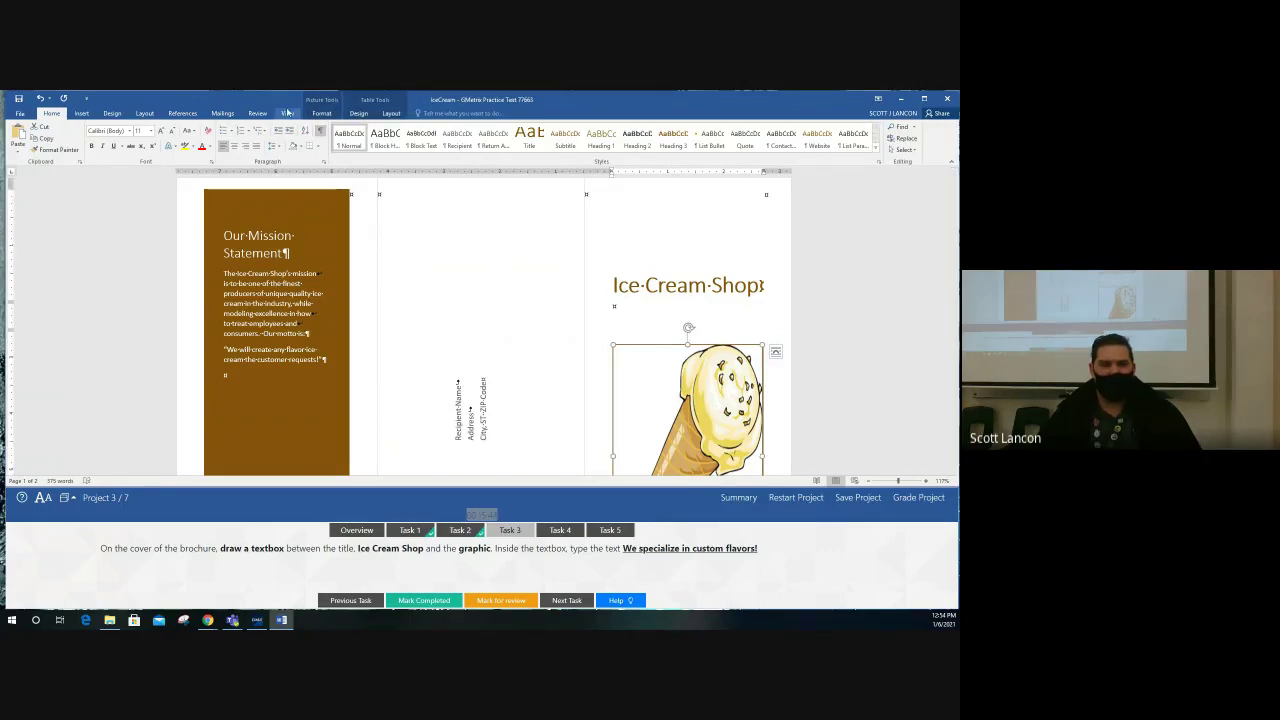
pyautogui.click(82, 114)
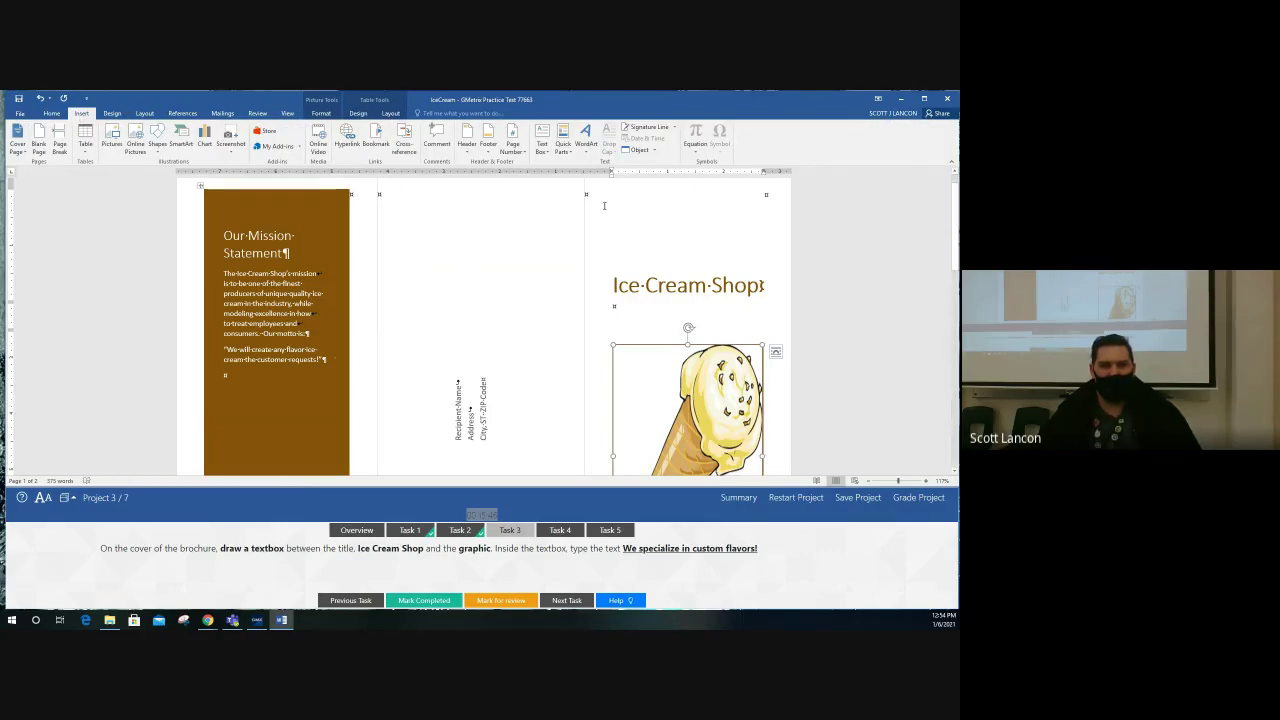
pyautogui.click(543, 148)
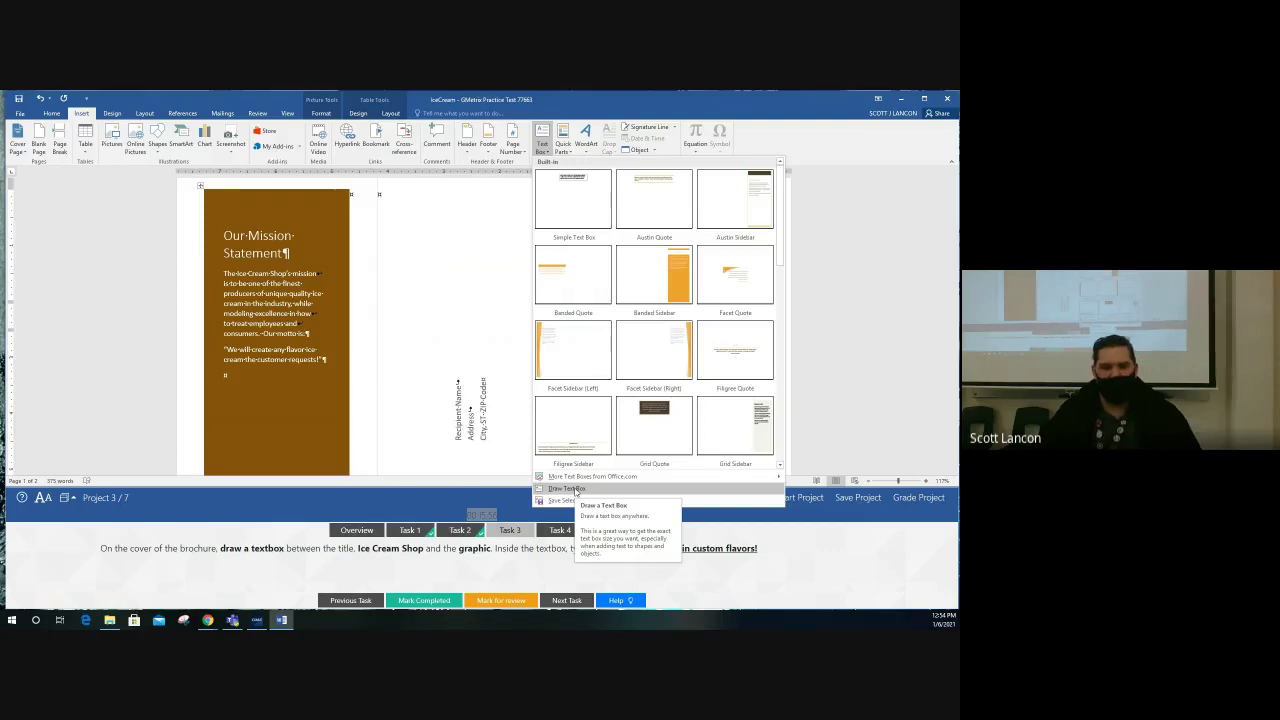
pyautogui.click(566, 488)
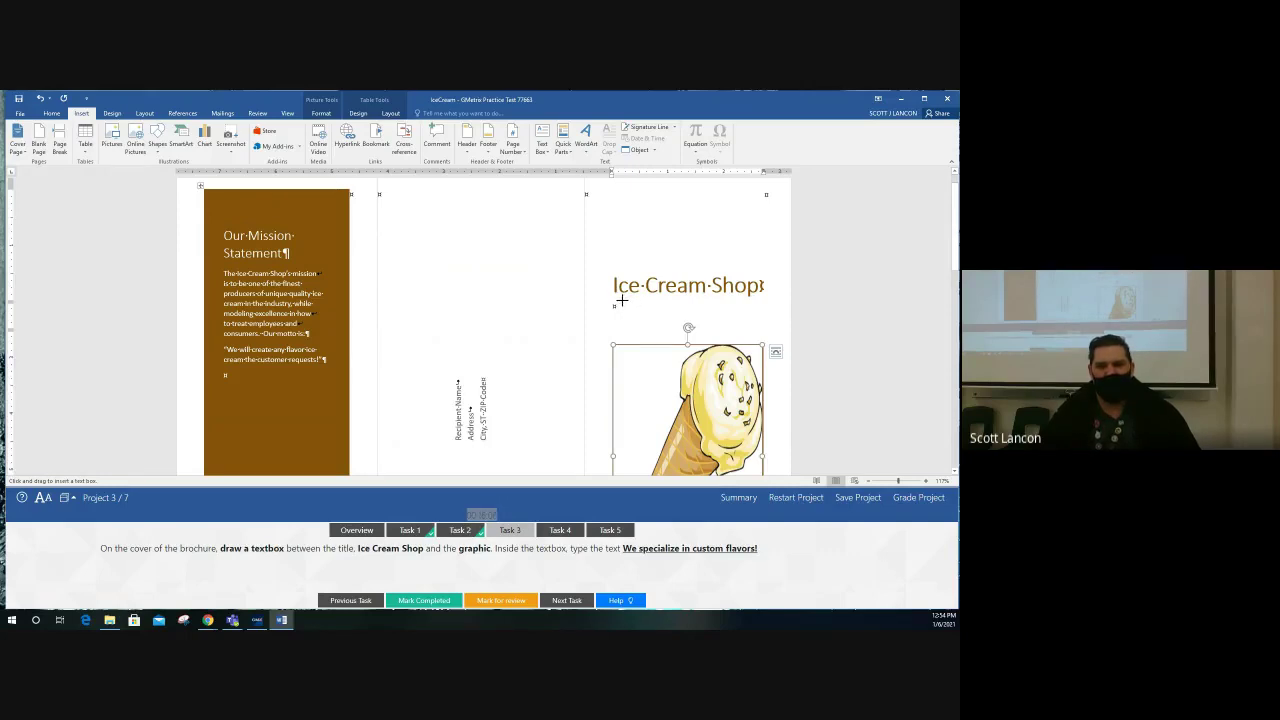
pyautogui.moveTo(622, 300); pyautogui.dragTo(753, 327)
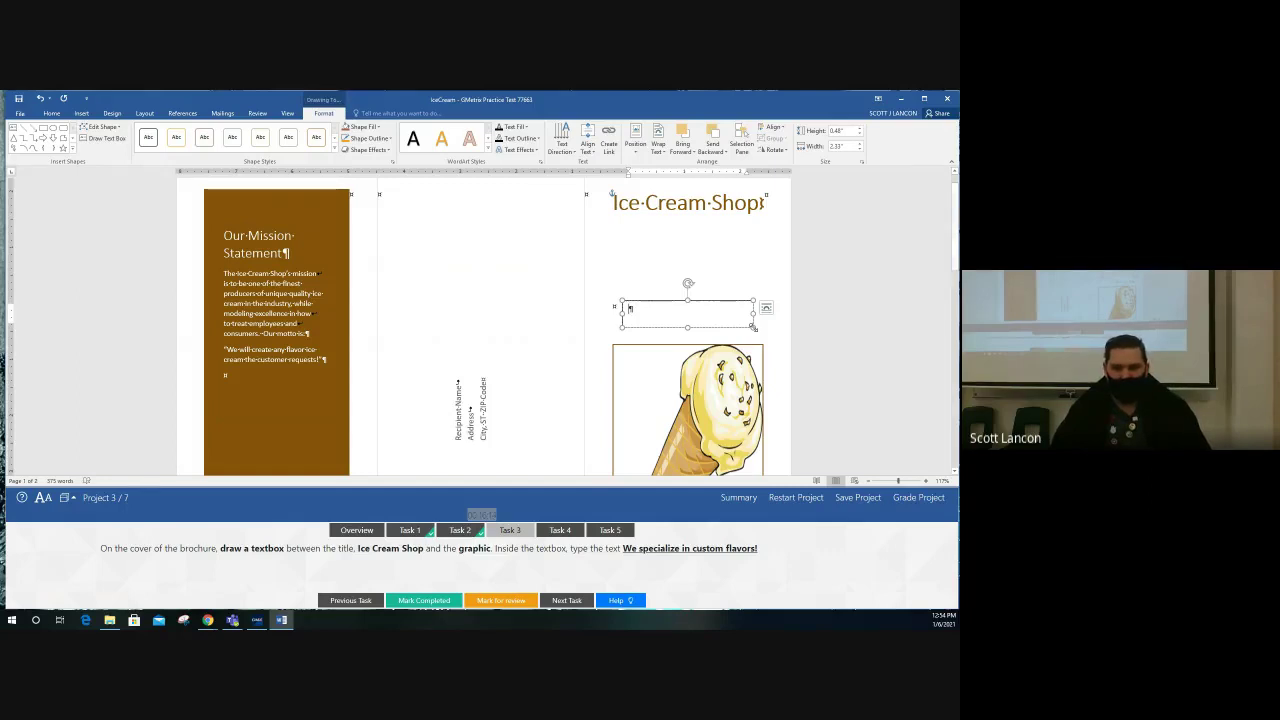
# - Enter "We specialize in custom flavors!" in the text box, mark Task 3 as completed and open the Task 4 instructions
pyautogui.write('We ')
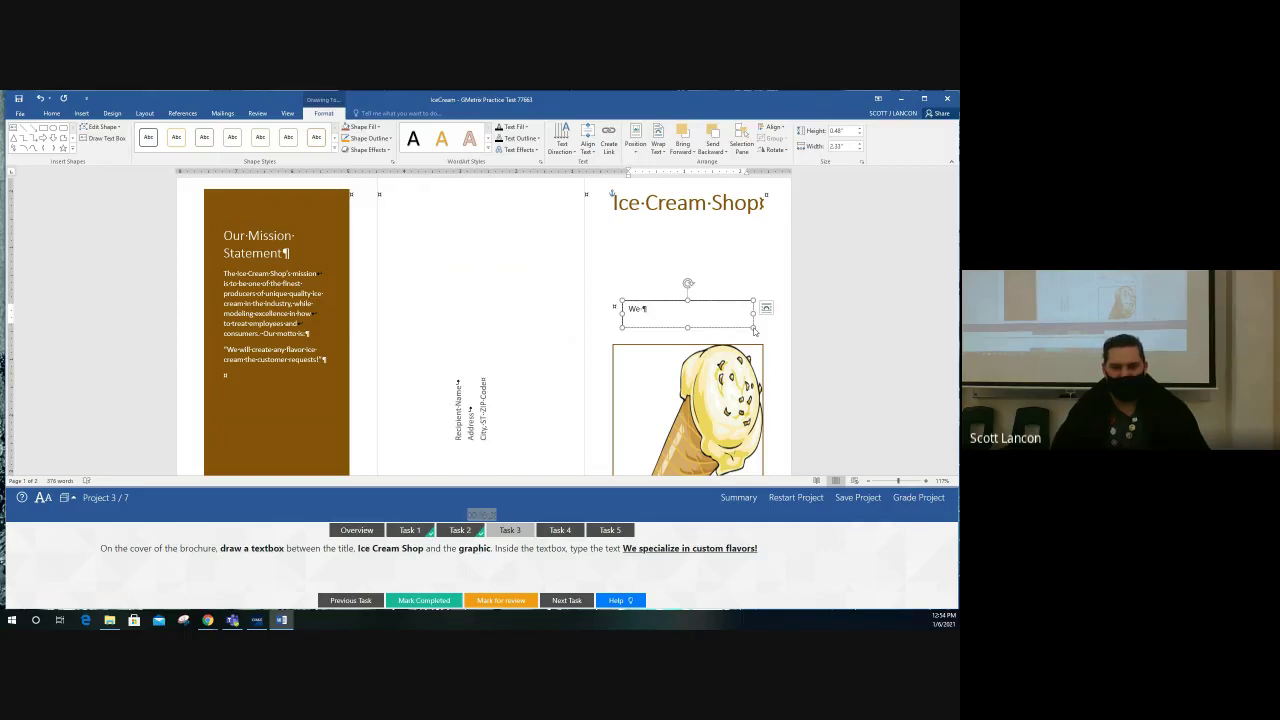
pyautogui.write('specialize in cu')
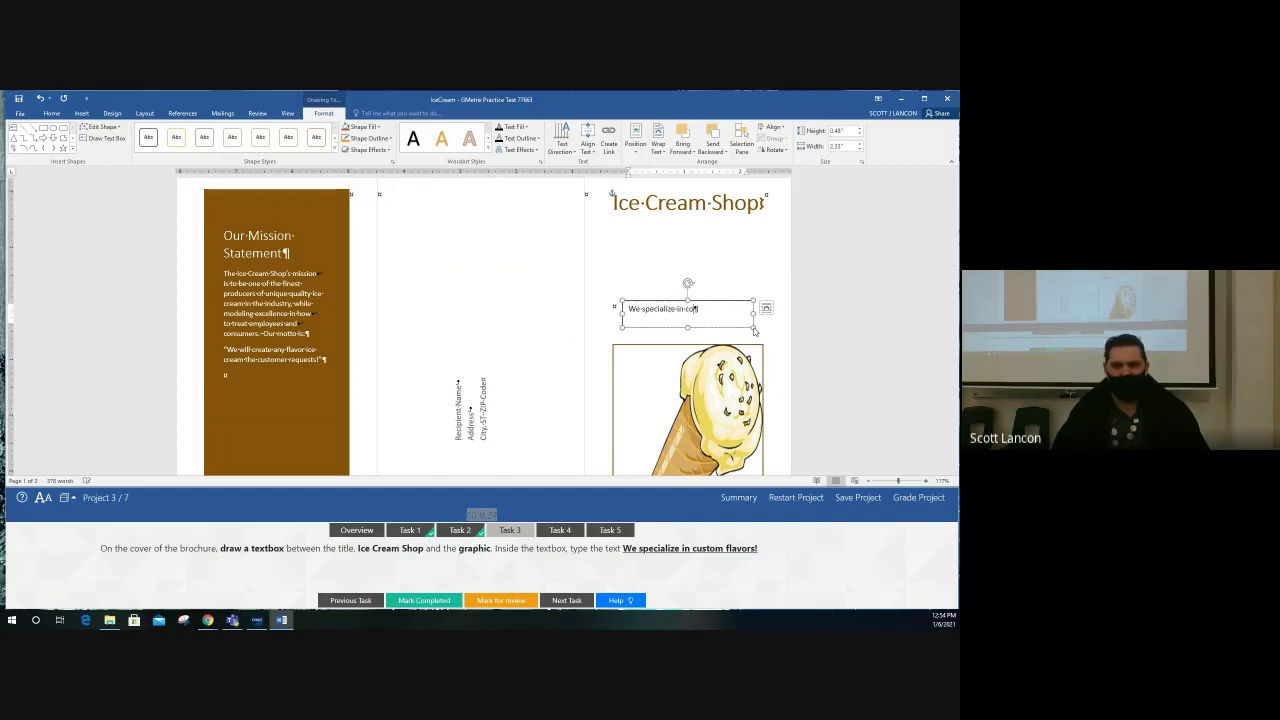
pyautogui.press('BackSpace')
pyautogui.write('ustom flavors!')
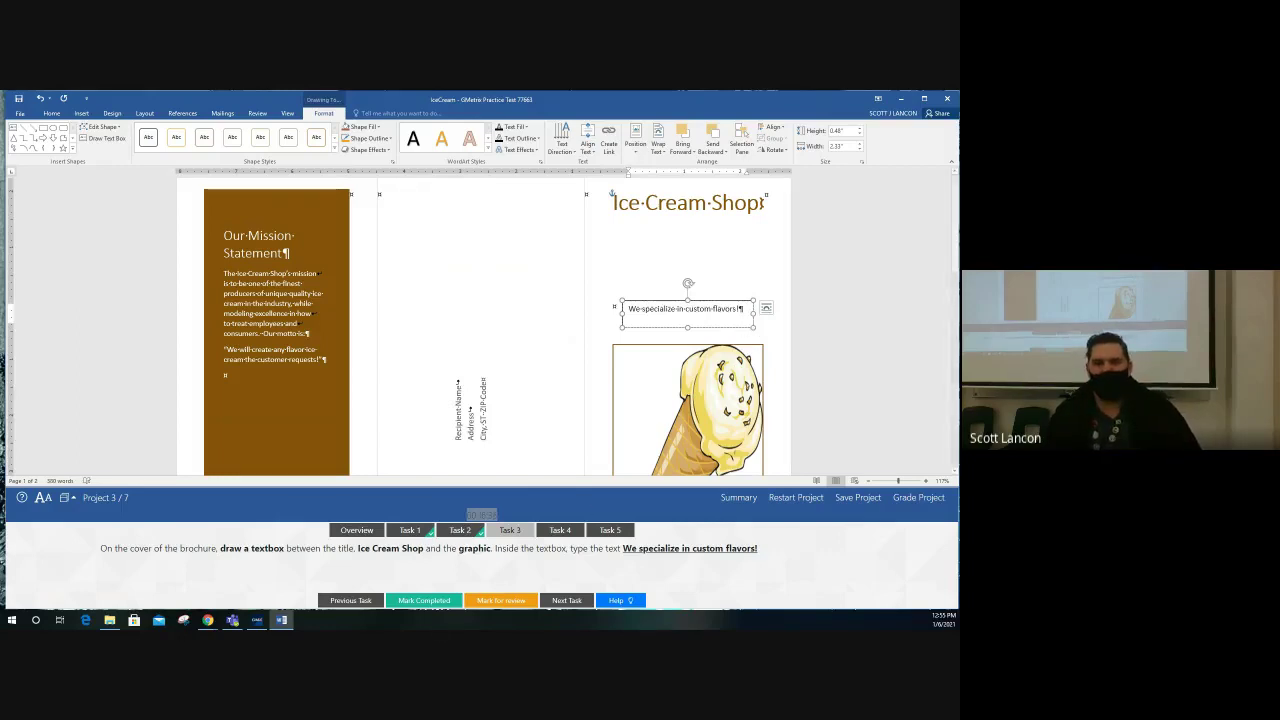
pyautogui.click(424, 600)
pyautogui.click(558, 531)
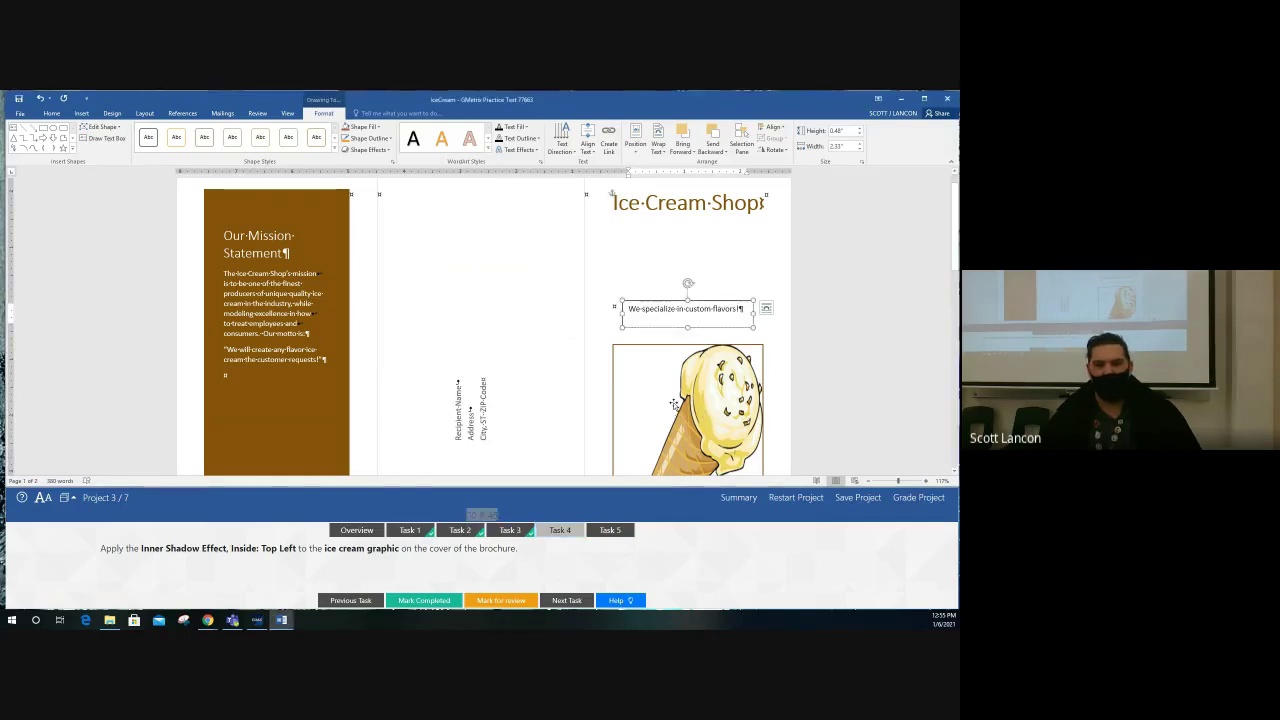
# - Apply the inner shadow Inside Diagonal Top Left to the ice cream graphic on the cover and mark Task 4 as completed
pyautogui.click(673, 403)
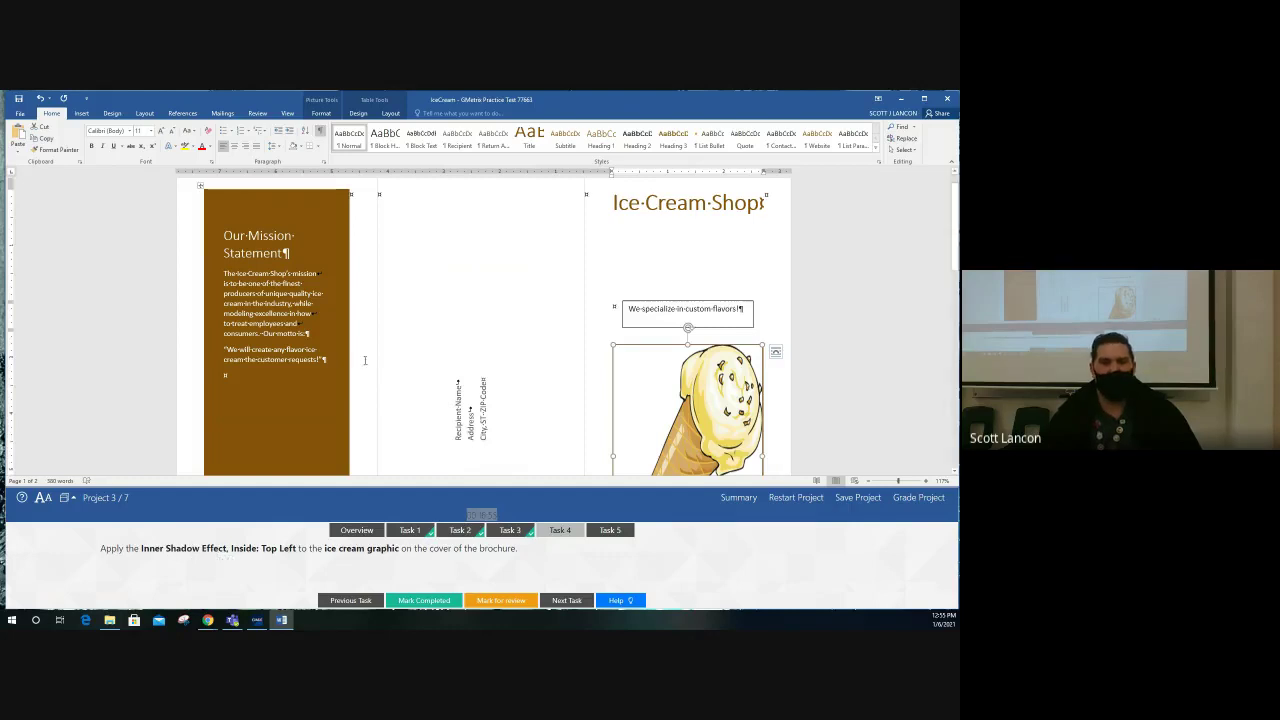
pyautogui.click(321, 113)
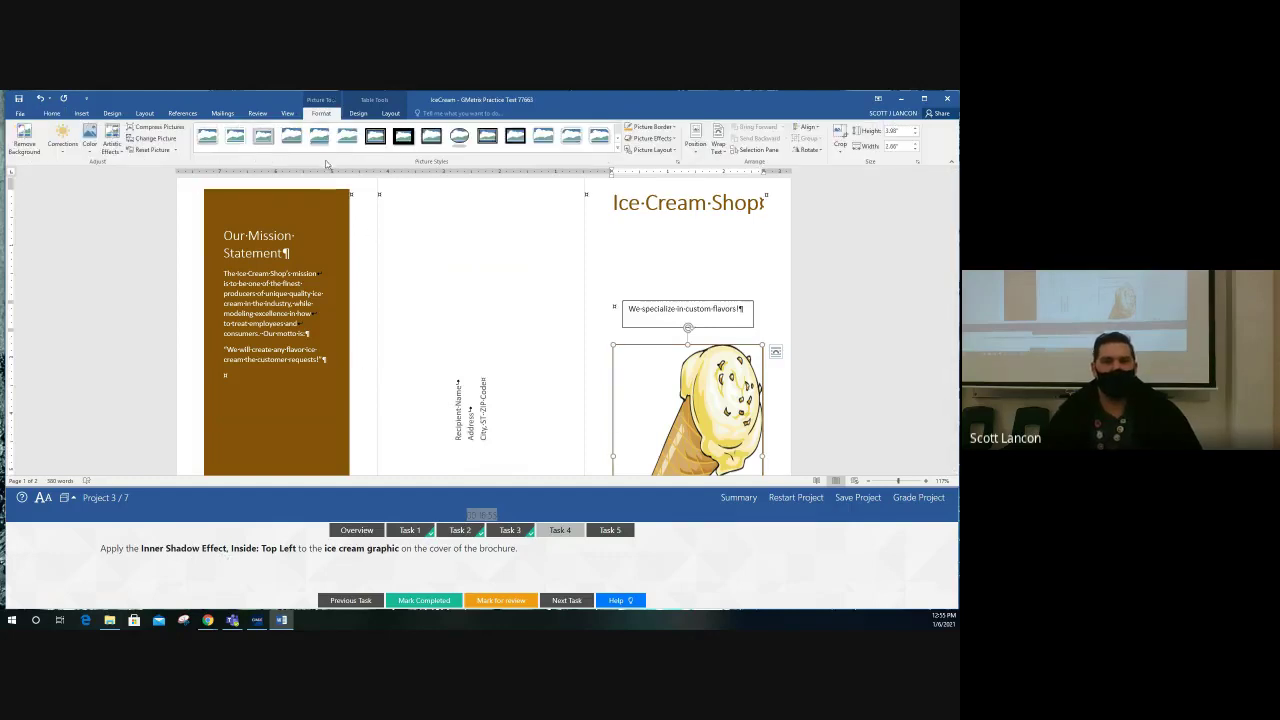
pyautogui.click(676, 142)
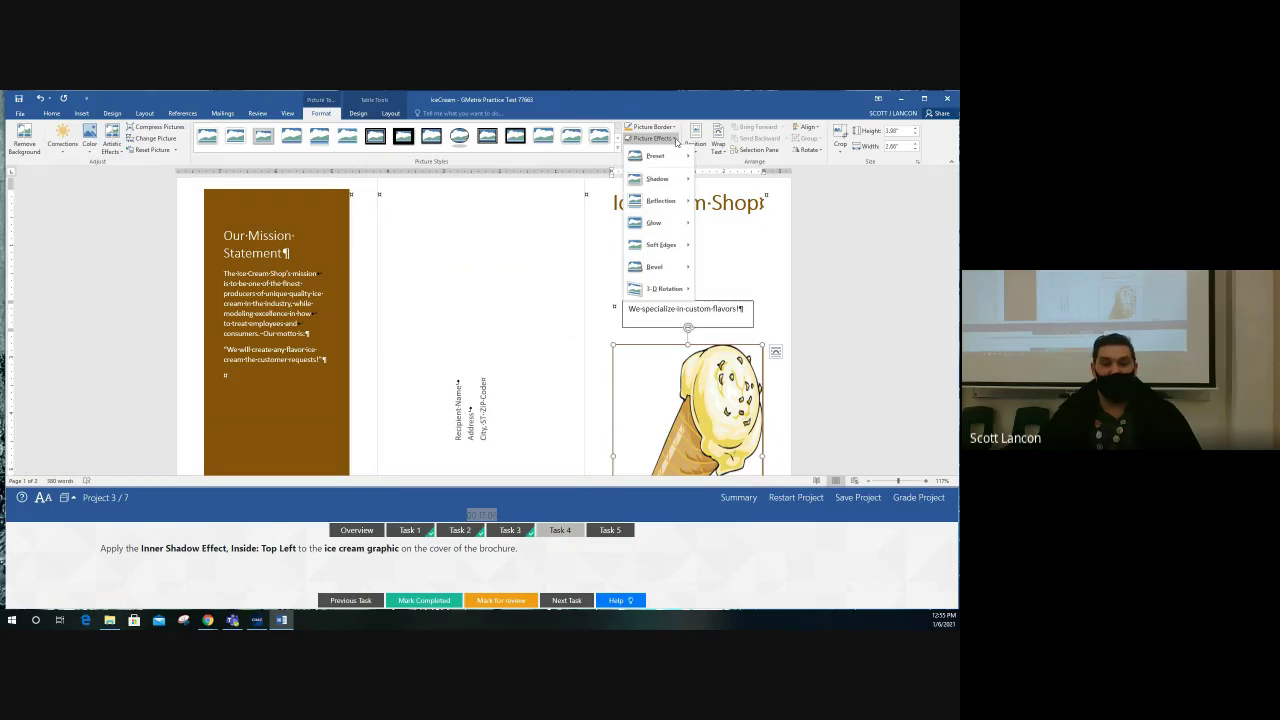
pyautogui.moveTo(660, 181)
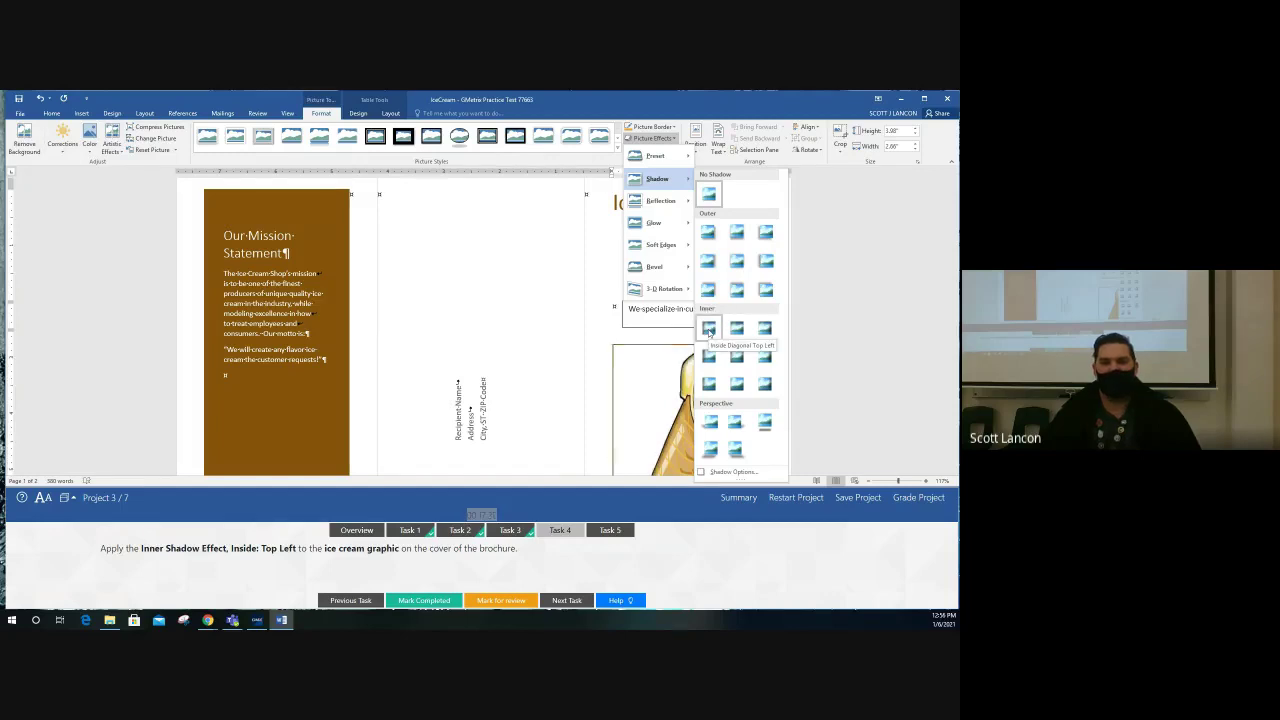
pyautogui.click(709, 331)
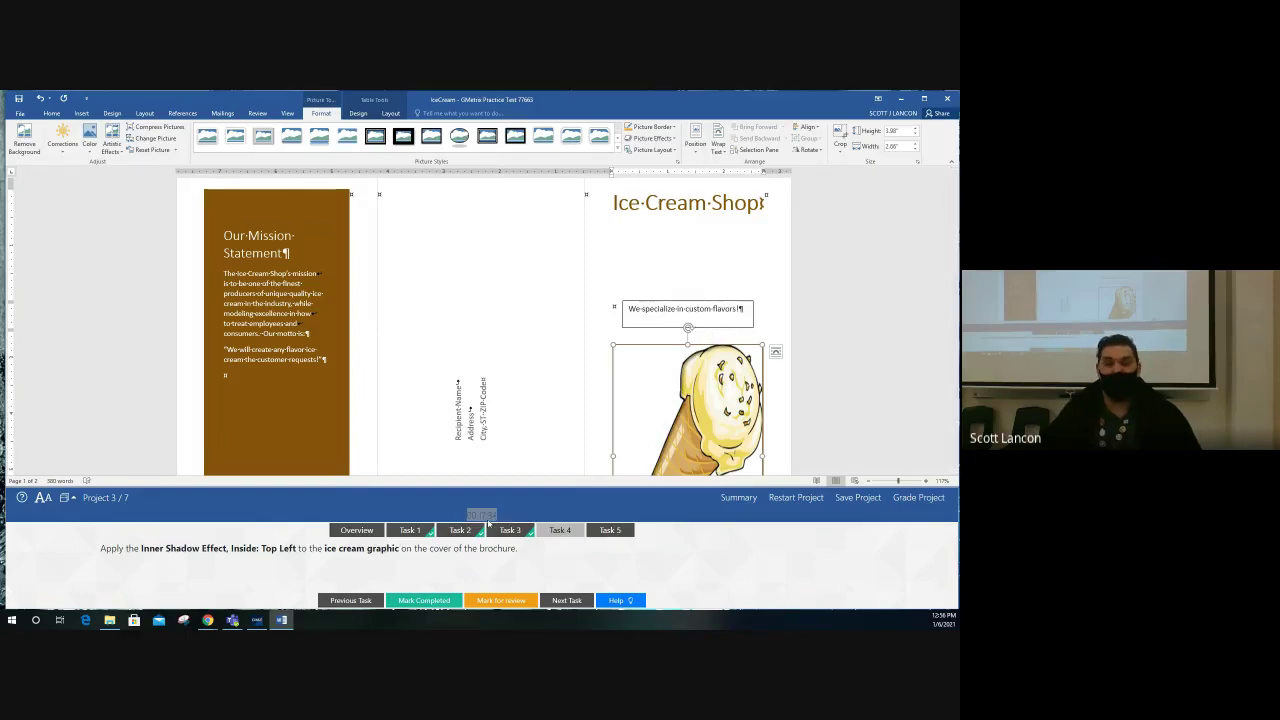
pyautogui.click(426, 600)
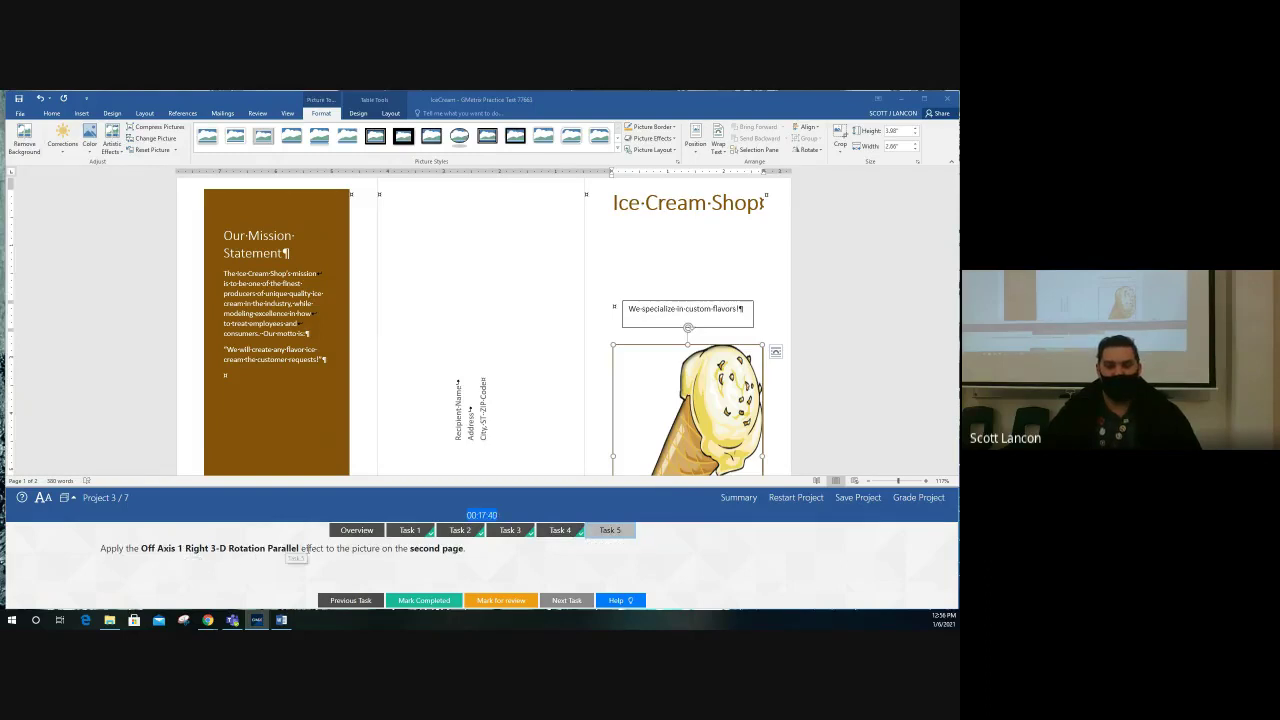
# - Apply the Off Axis 1 Right parallel 3-D rotation effect to the ice cream picture on the second page
pyautogui.scroll(-10, 431, 406)
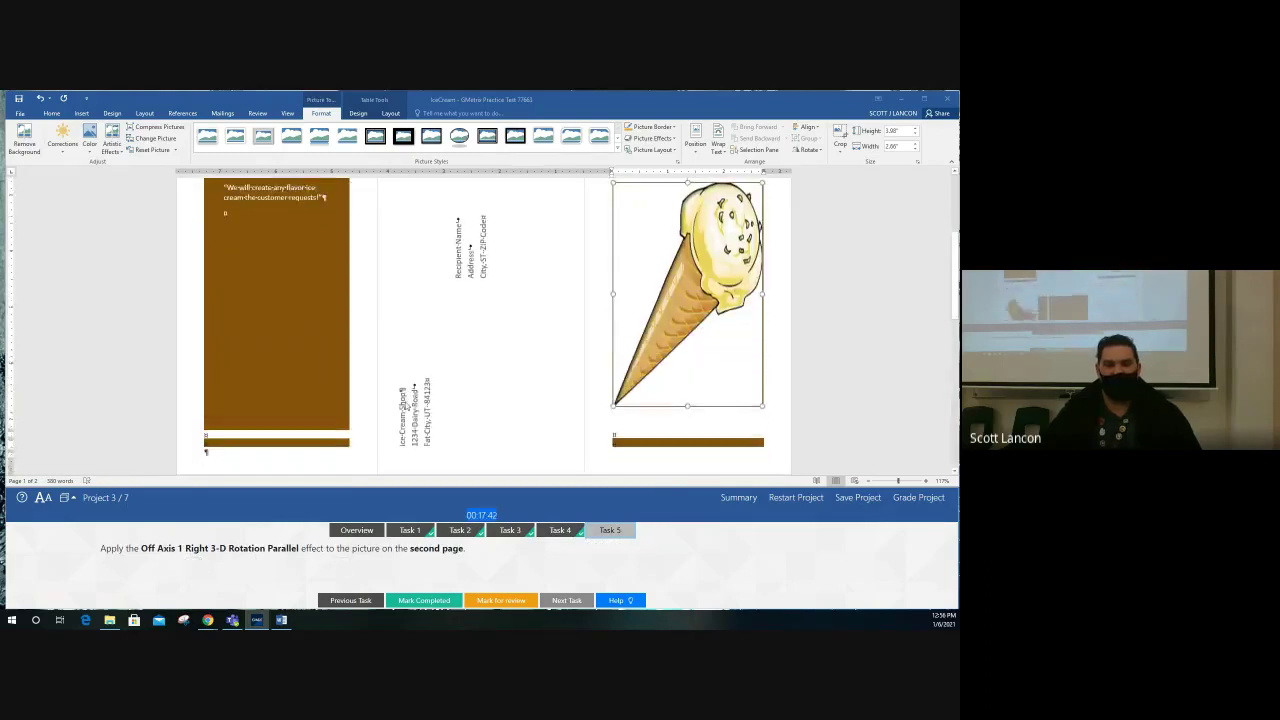
pyautogui.click(255, 300)
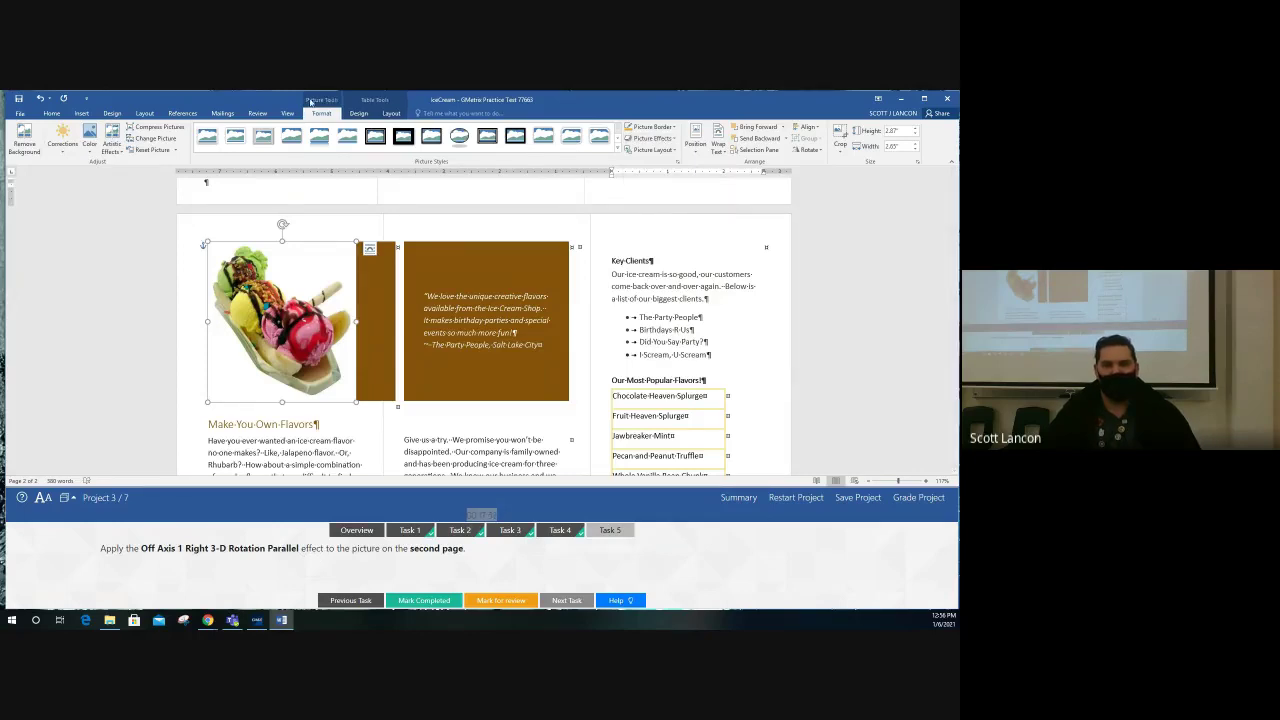
pyautogui.click(675, 140)
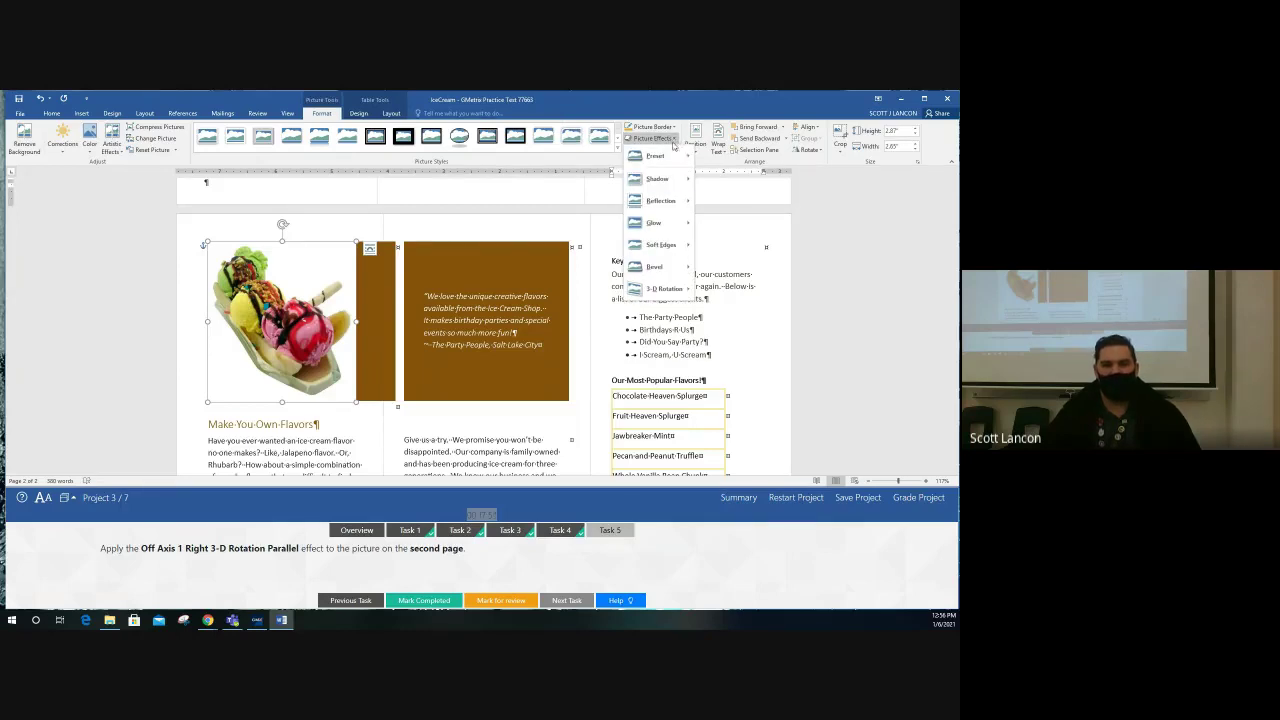
pyautogui.moveTo(659, 296)
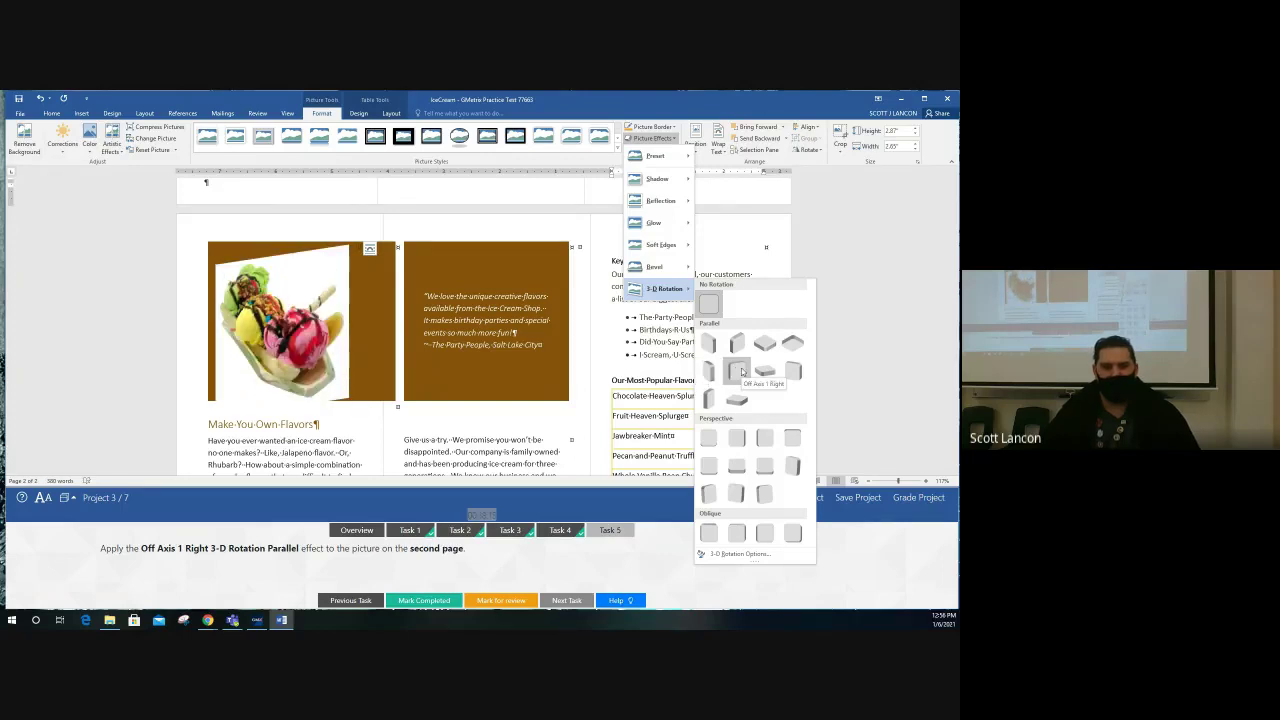
pyautogui.click(737, 371)
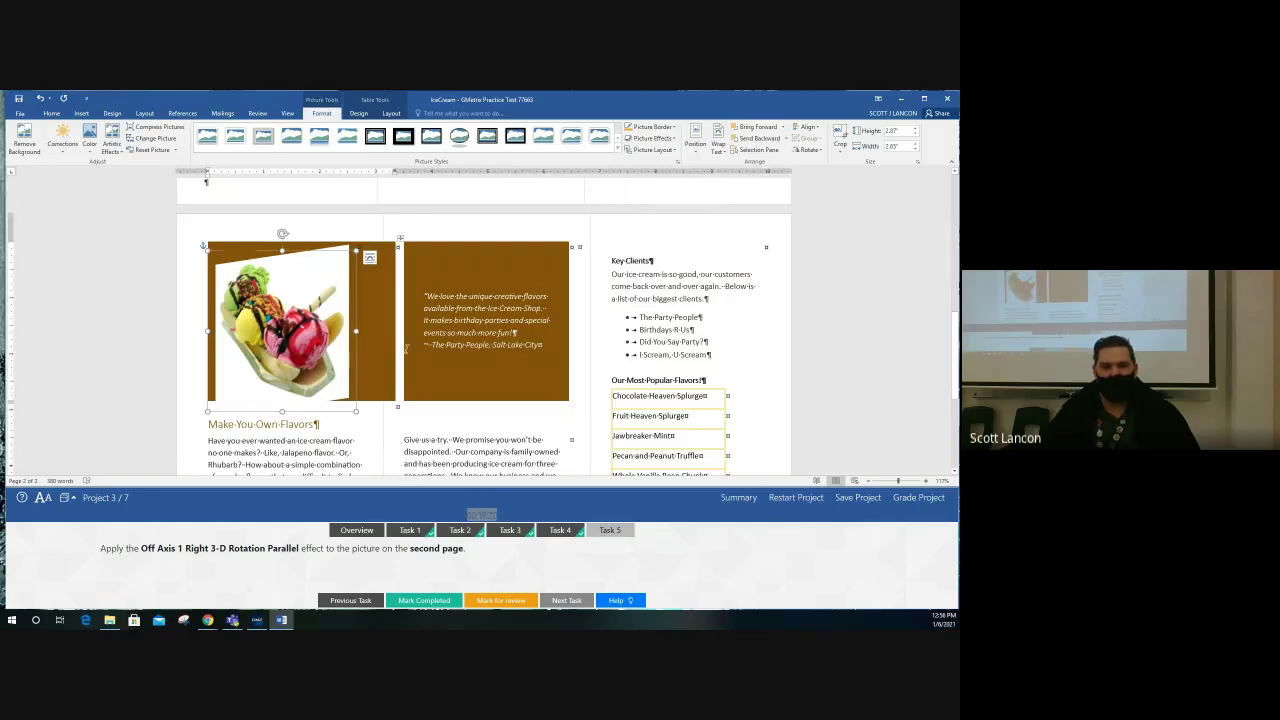
# - Mark Task 5 as completed, grade Project 3 and continue to Project 4
pyautogui.click(424, 600)
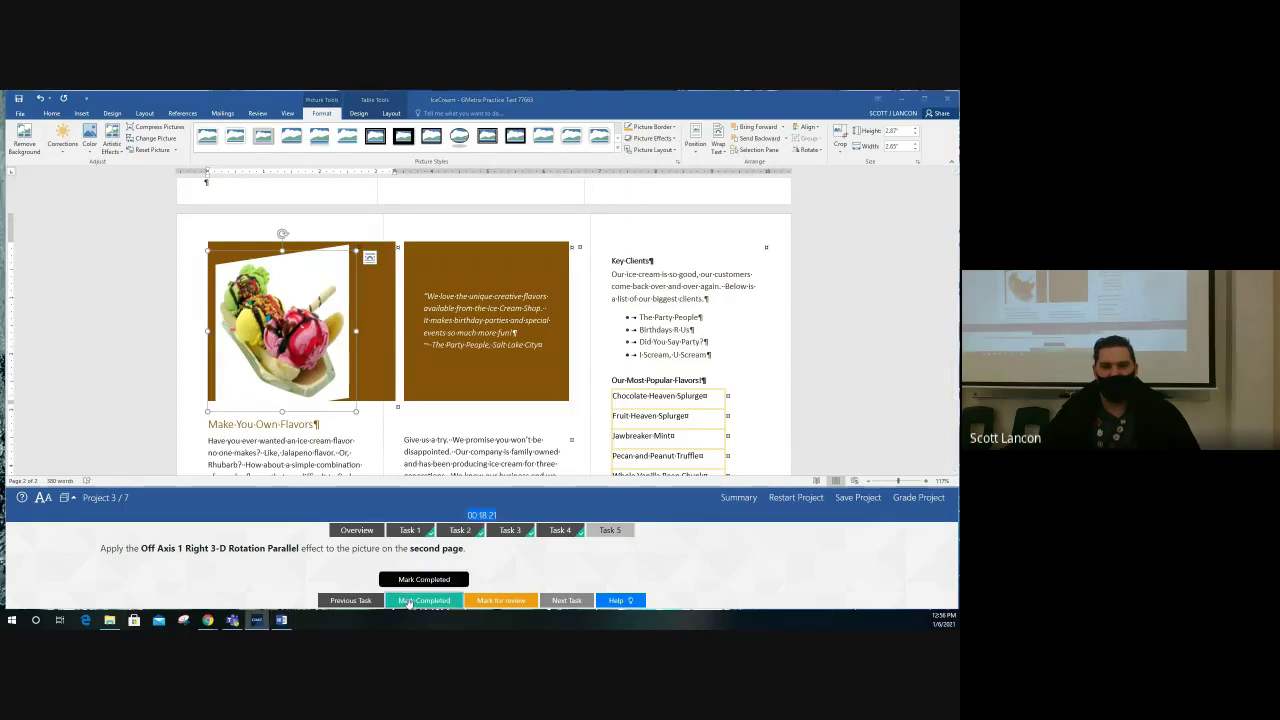
pyautogui.click(934, 505)
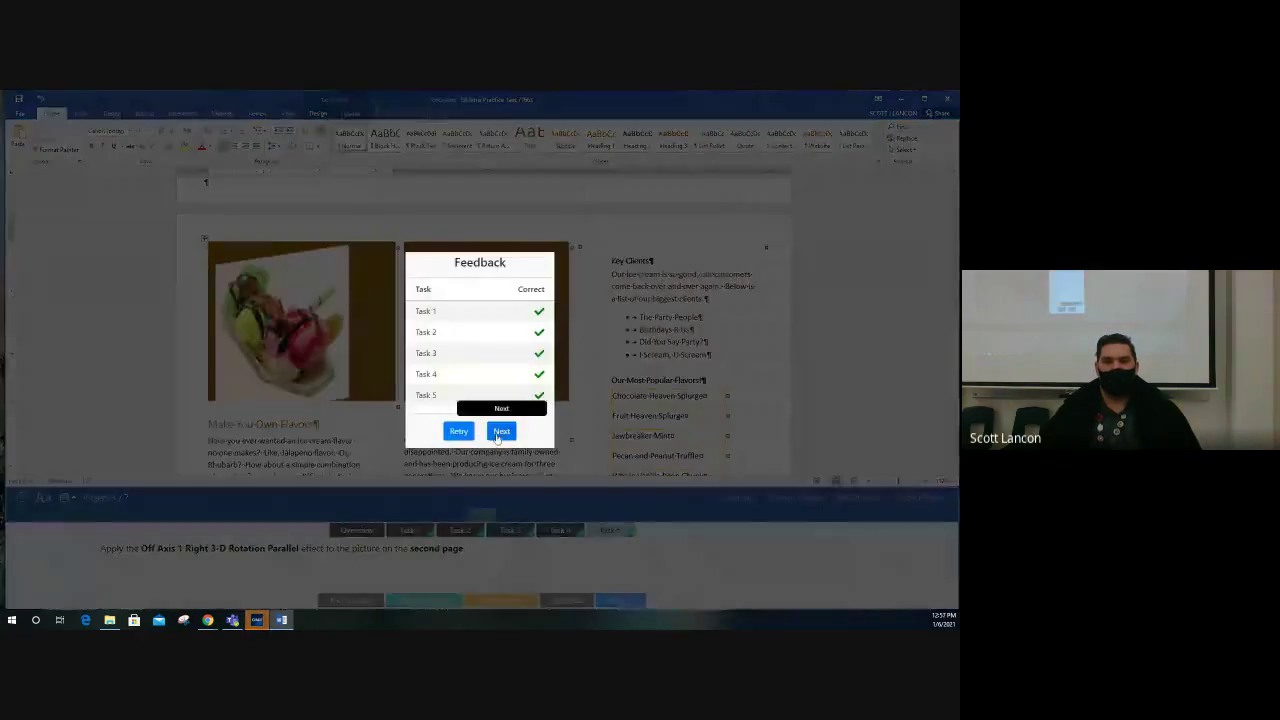
pyautogui.click(499, 432)
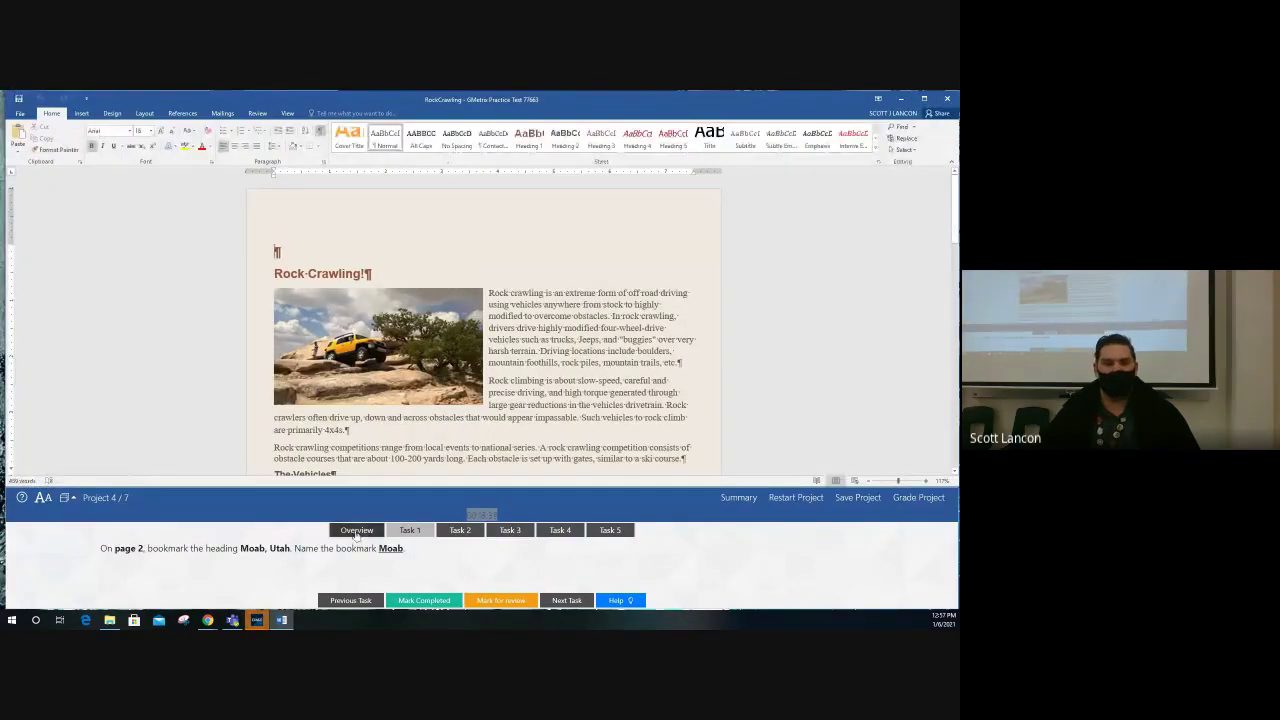
# - Bookmark the heading "Moab, Utah" on page 2 with the name Moab and mark Task 1 as completed
pyautogui.click(407, 532)
pyautogui.scroll(-6, 538, 318)
pyautogui.scroll(-4, 538, 318)
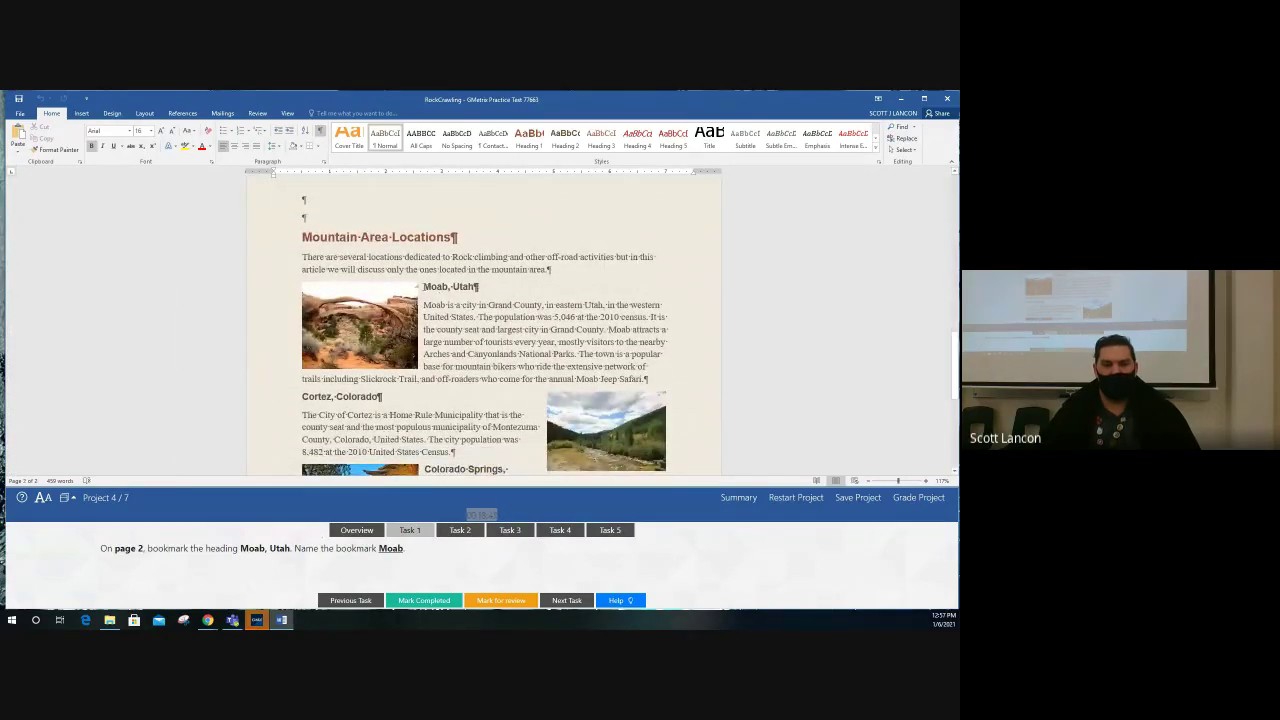
pyautogui.moveTo(423, 286); pyautogui.dragTo(478, 288)
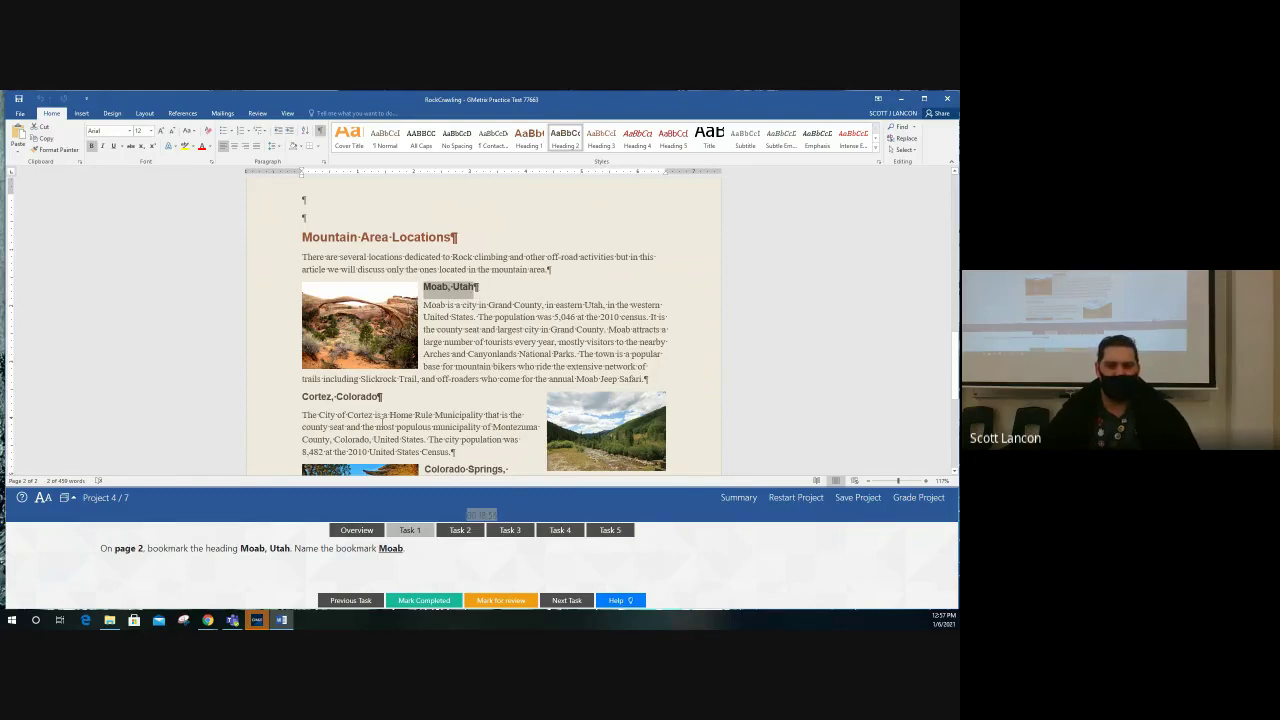
pyautogui.click(83, 113)
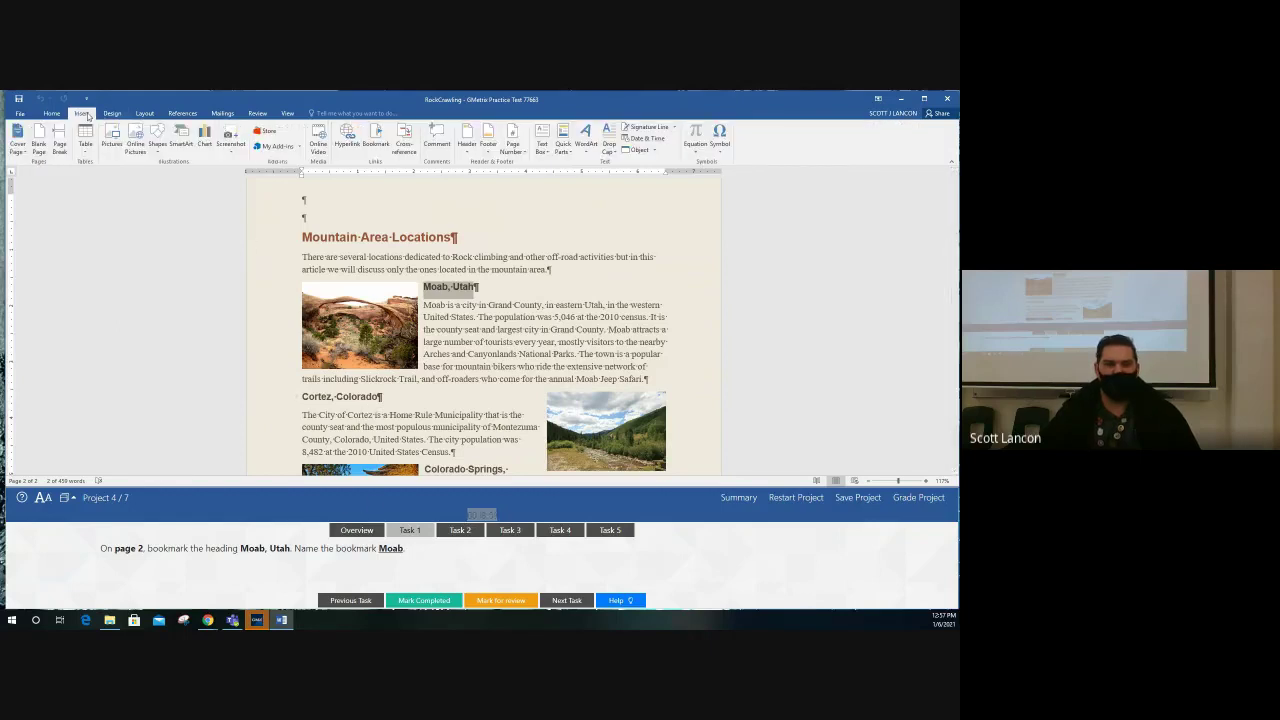
pyautogui.click(378, 140)
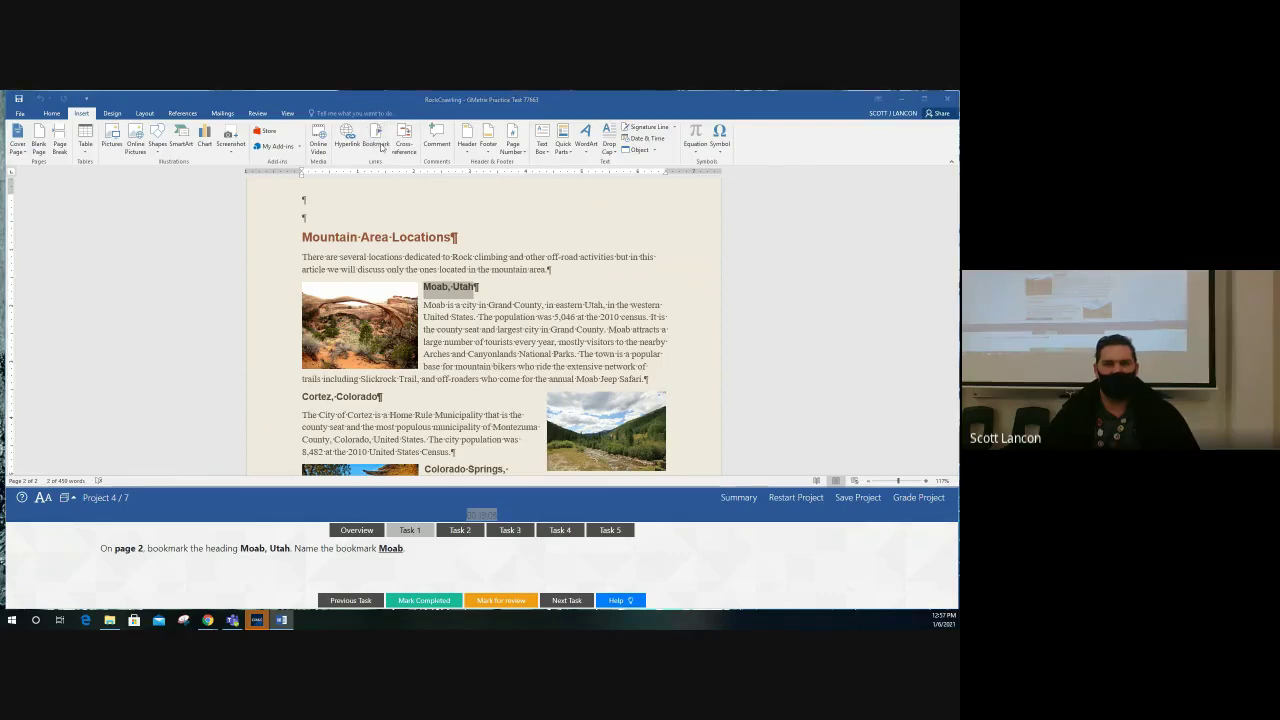
pyautogui.write('Moab')
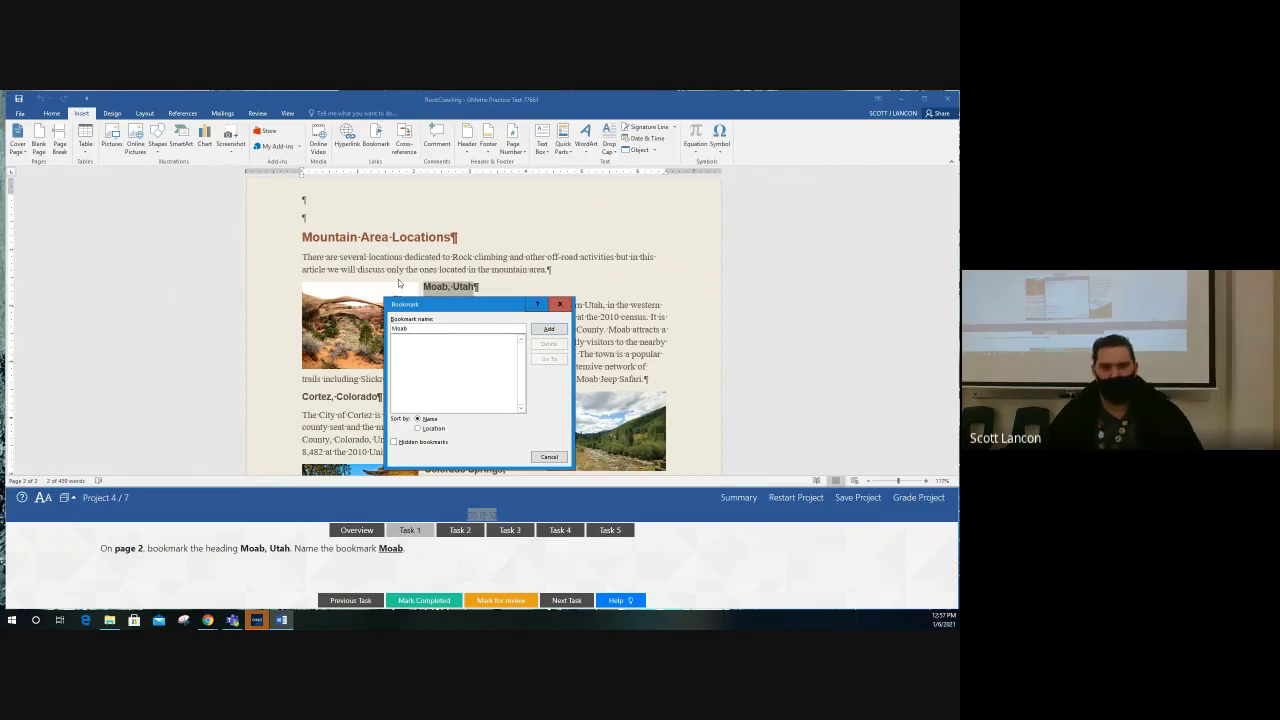
pyautogui.click(550, 331)
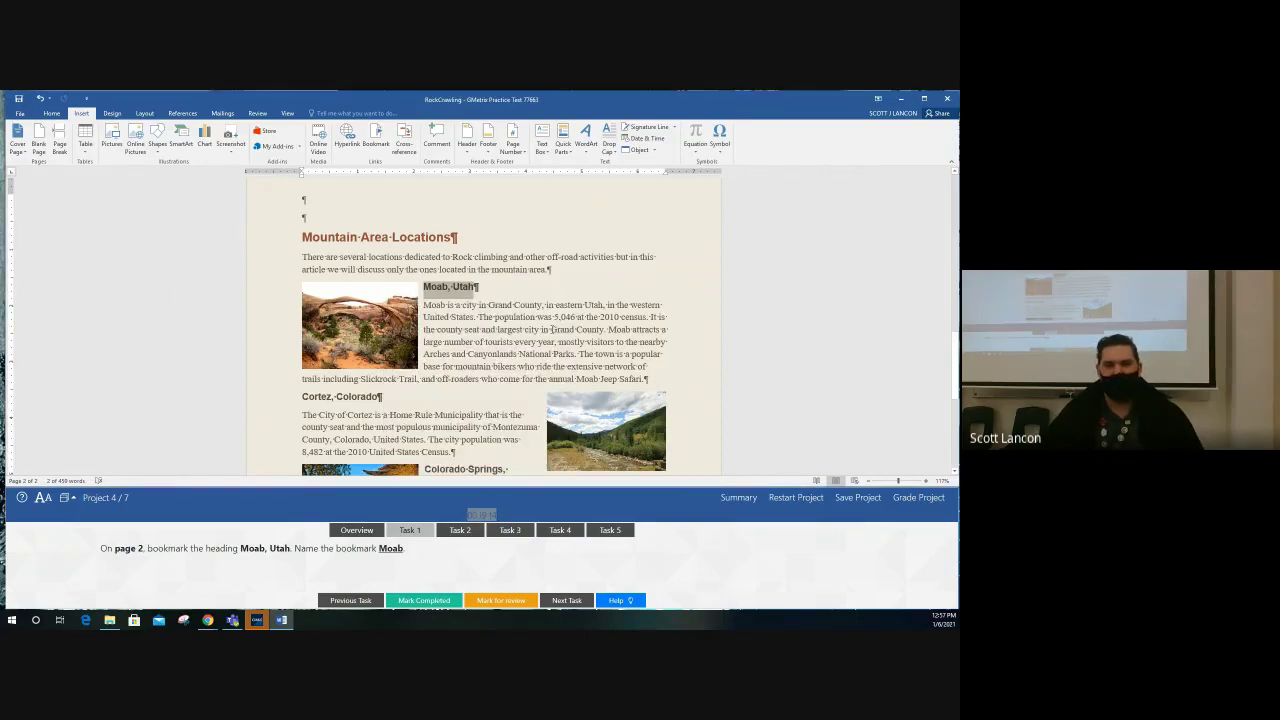
pyautogui.click(430, 600)
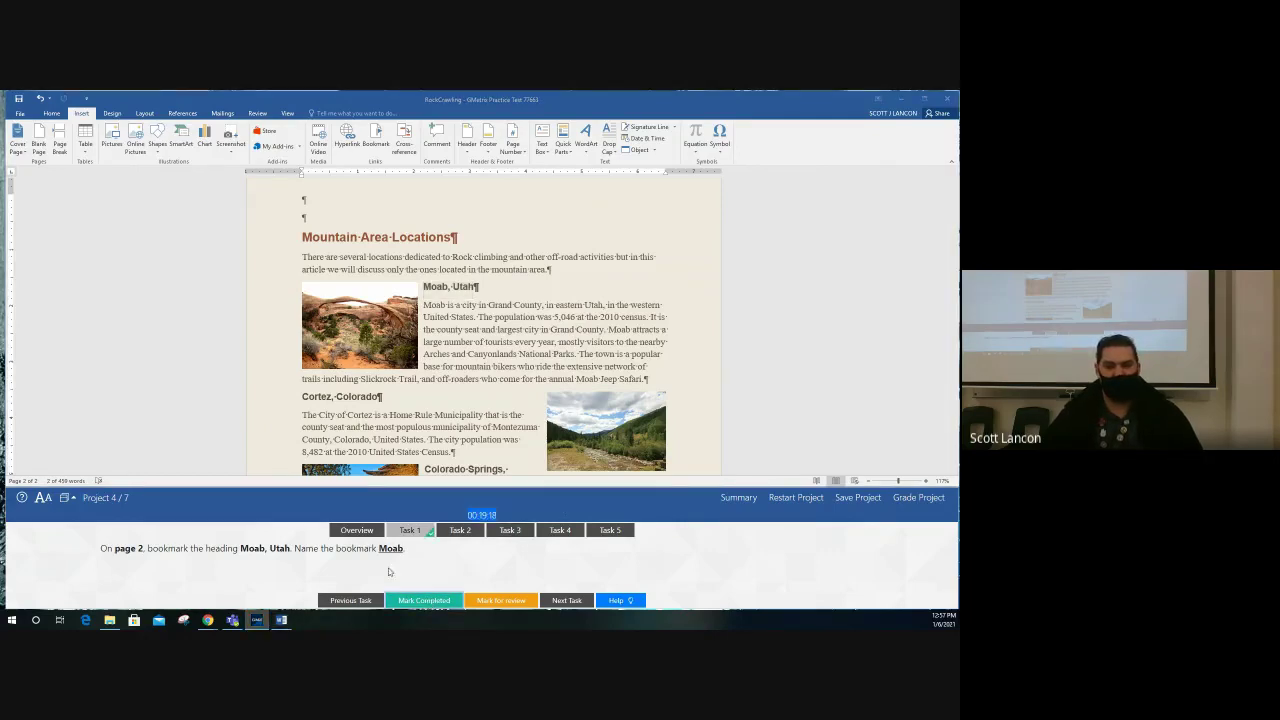
# - Open the Task 2 instructions, replace all instances of "climbing" with "crawling" throughout the document, and mark Task 2 as completed
pyautogui.click(458, 530)
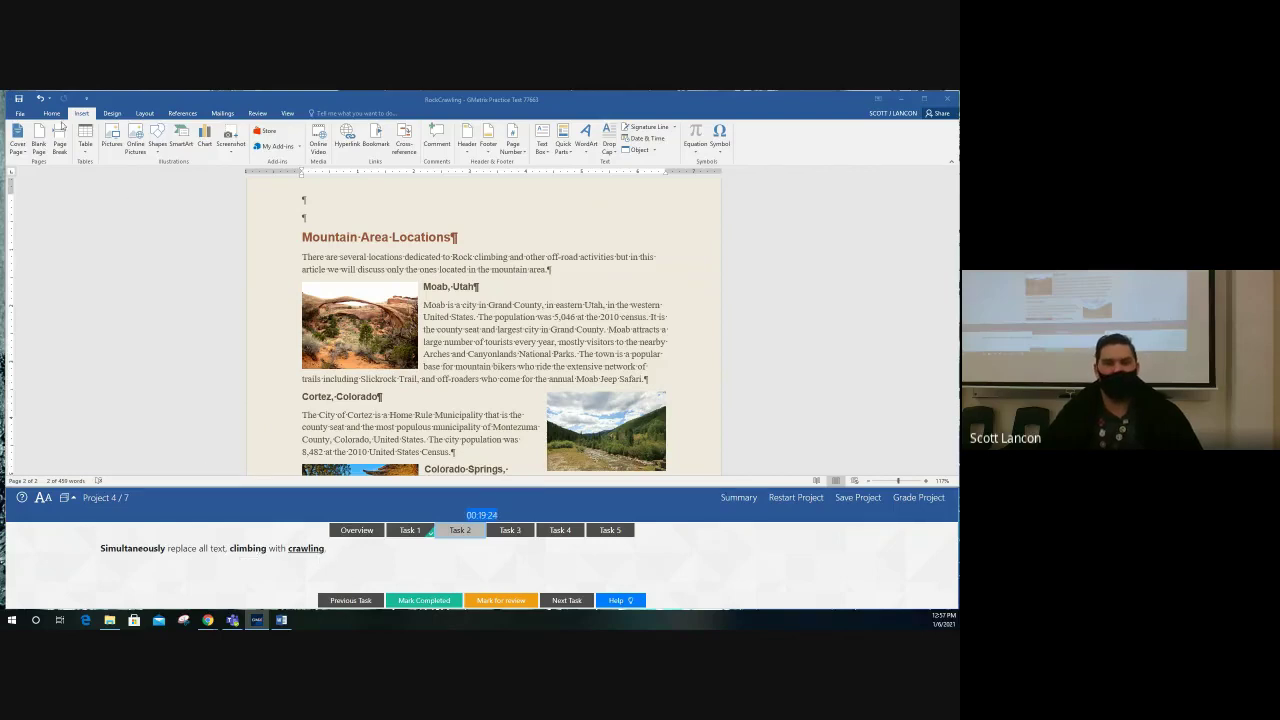
pyautogui.click(52, 113)
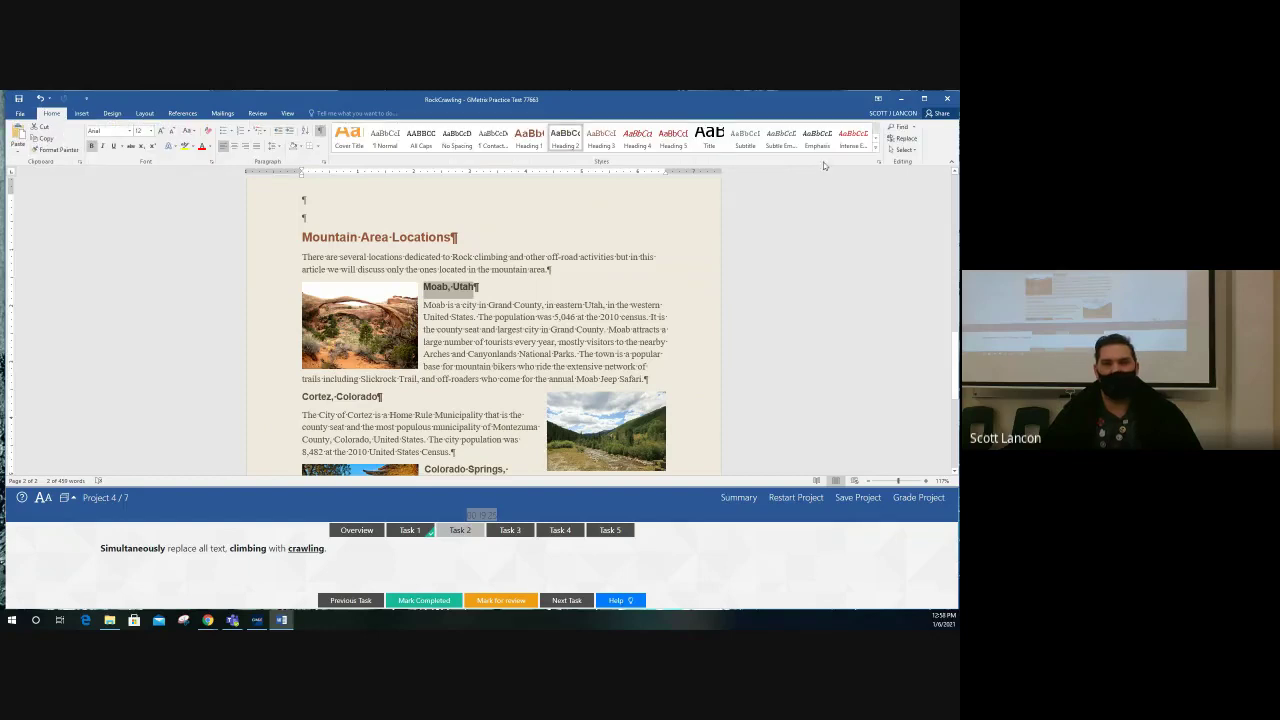
pyautogui.click(903, 141)
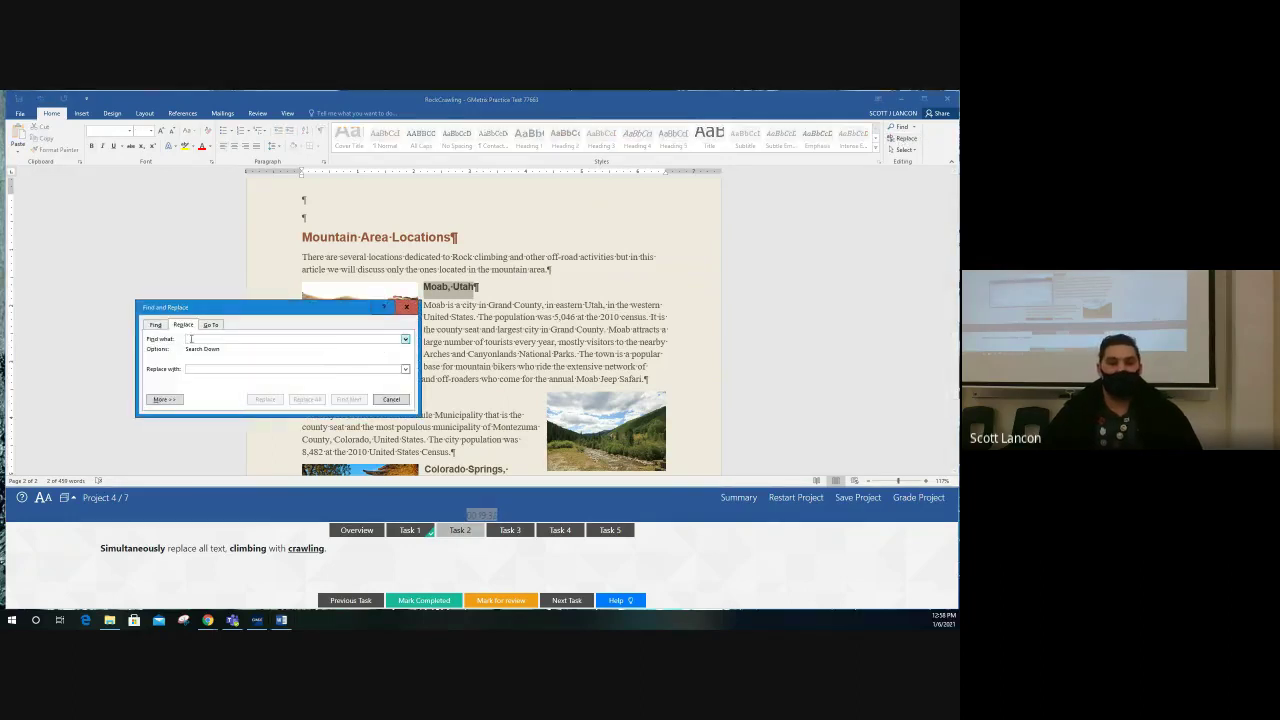
pyautogui.write('clim')
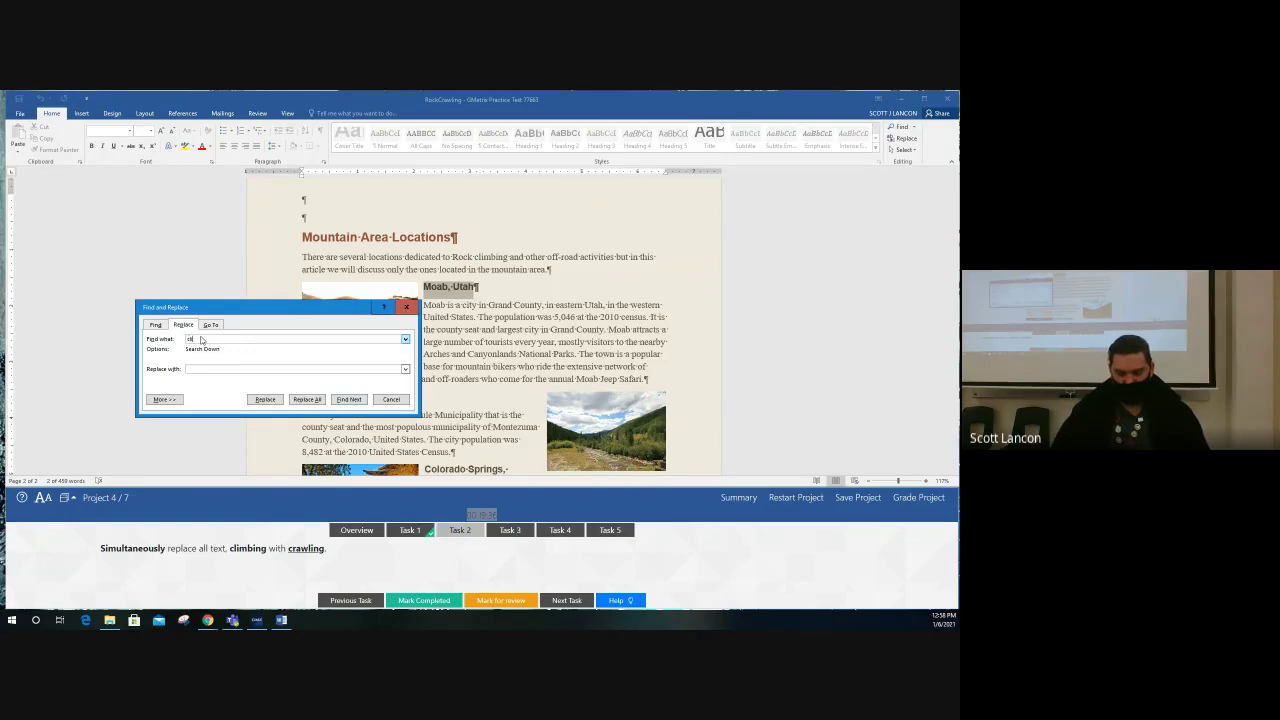
pyautogui.write('bing')
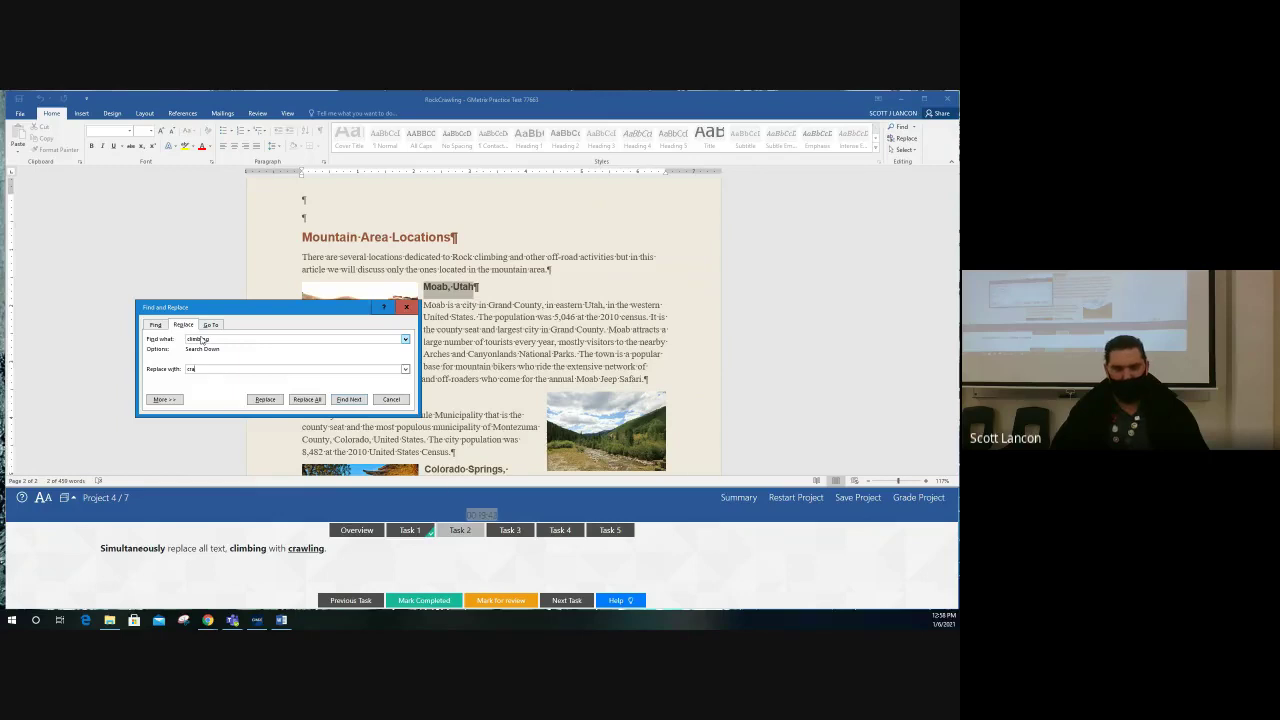
pyautogui.write('crawling')
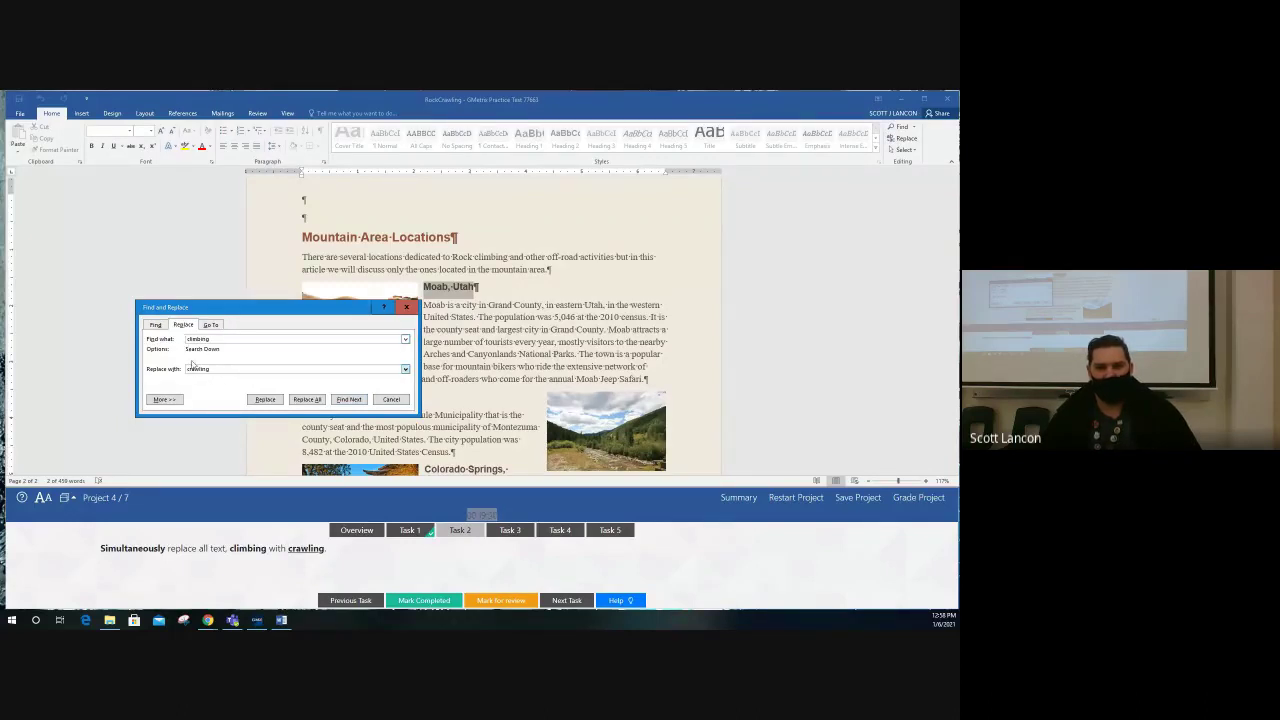
pyautogui.click(307, 399)
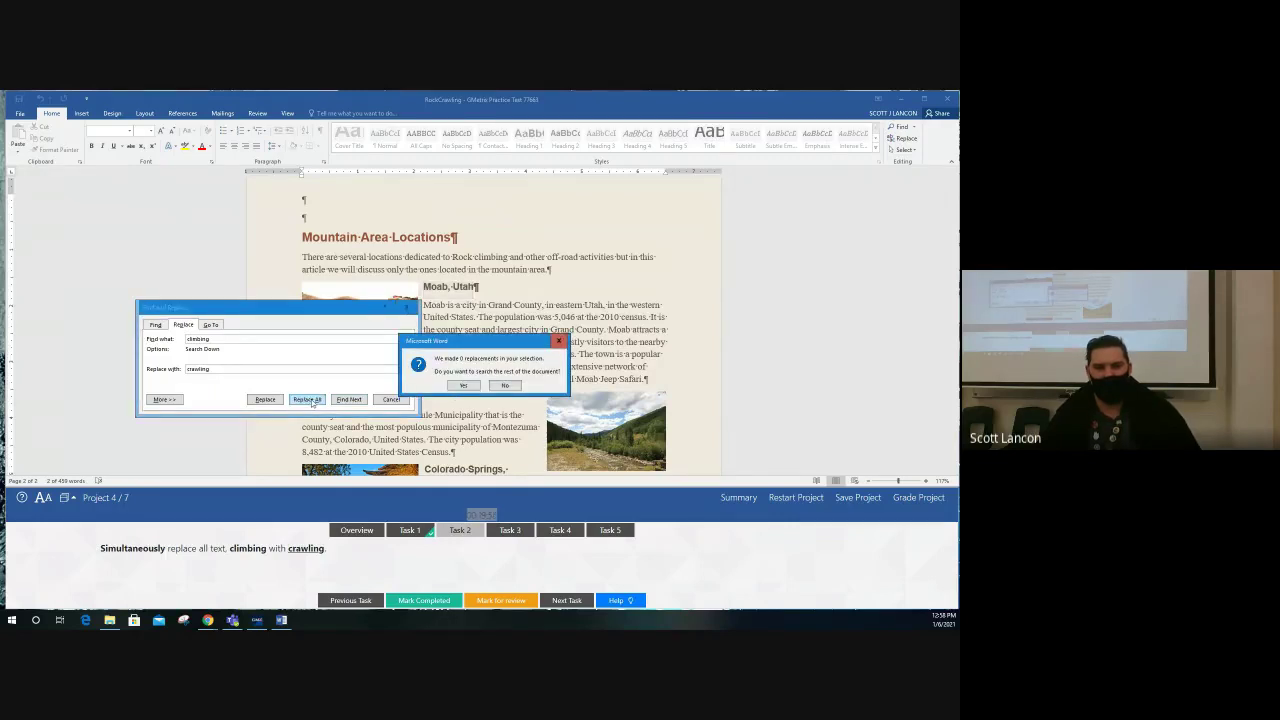
pyautogui.click(465, 386)
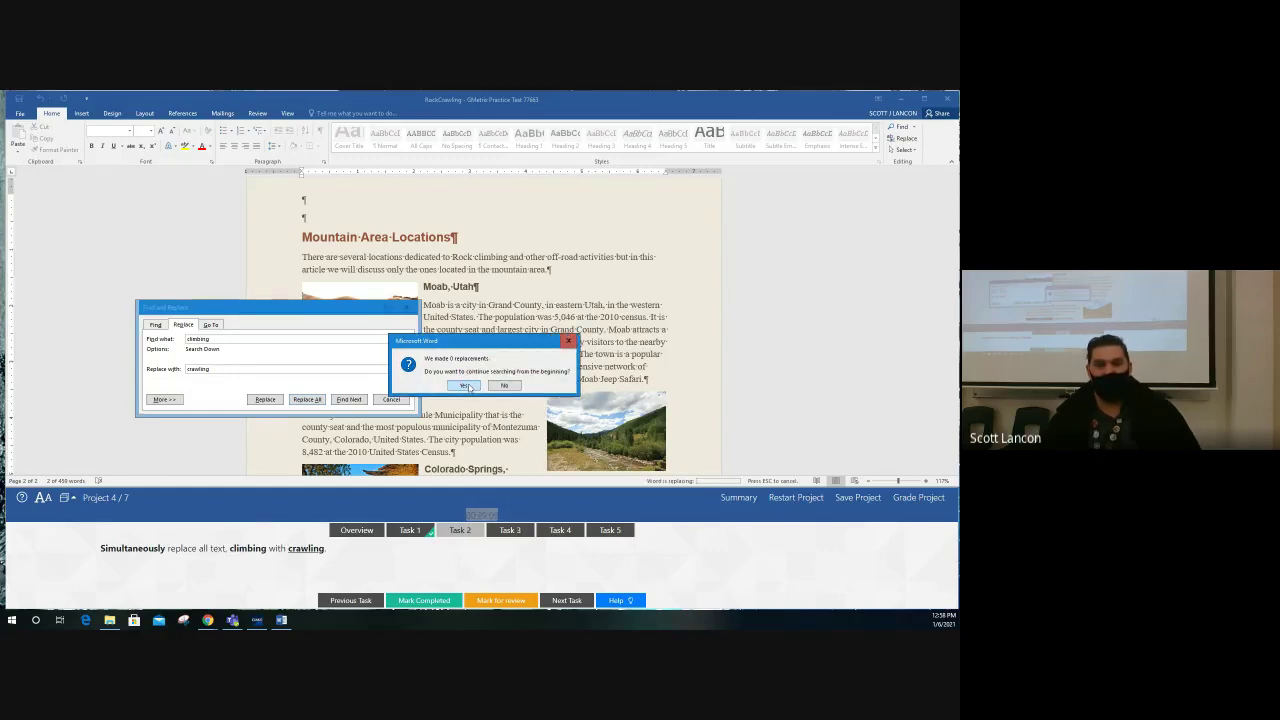
pyautogui.click(466, 386)
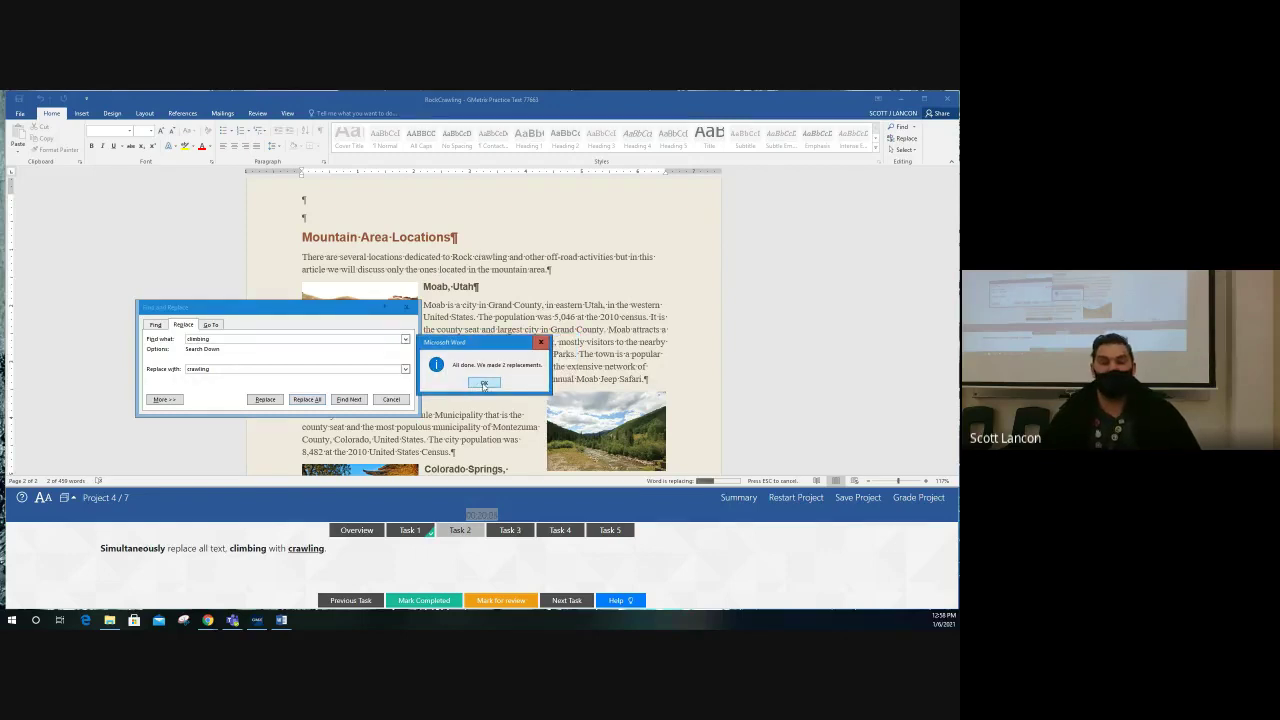
pyautogui.click(483, 385)
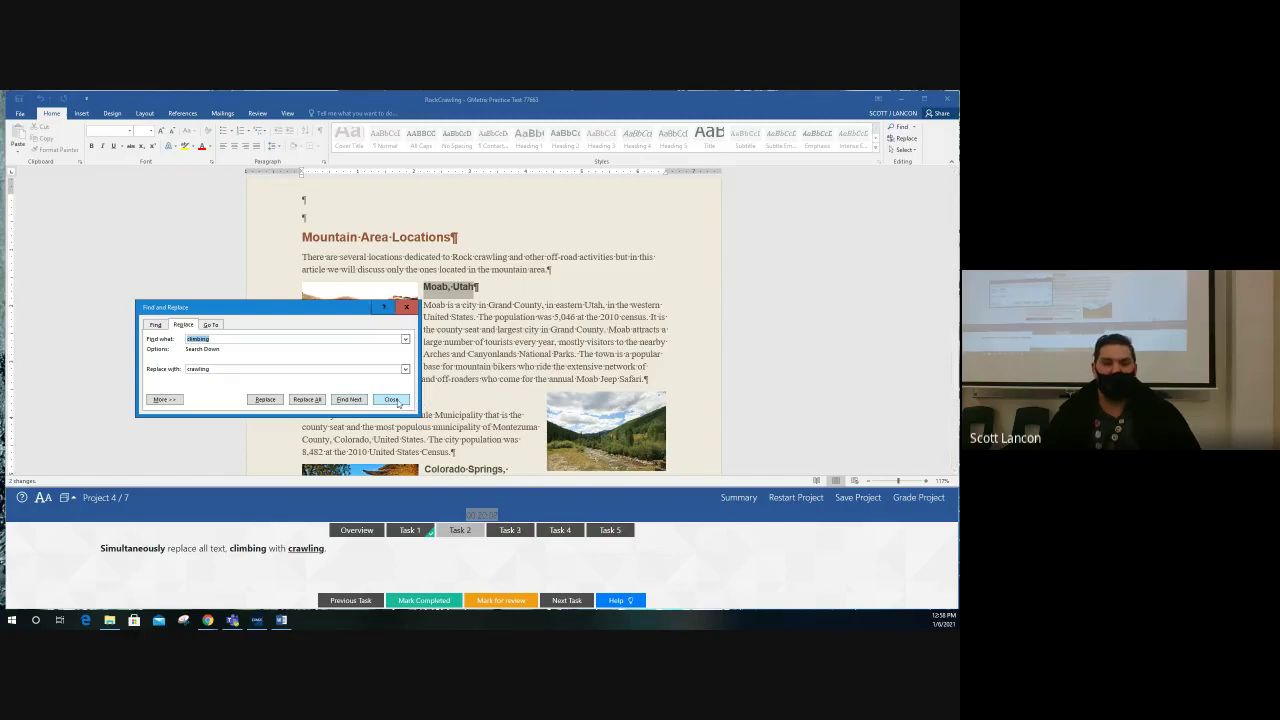
pyautogui.click(391, 400)
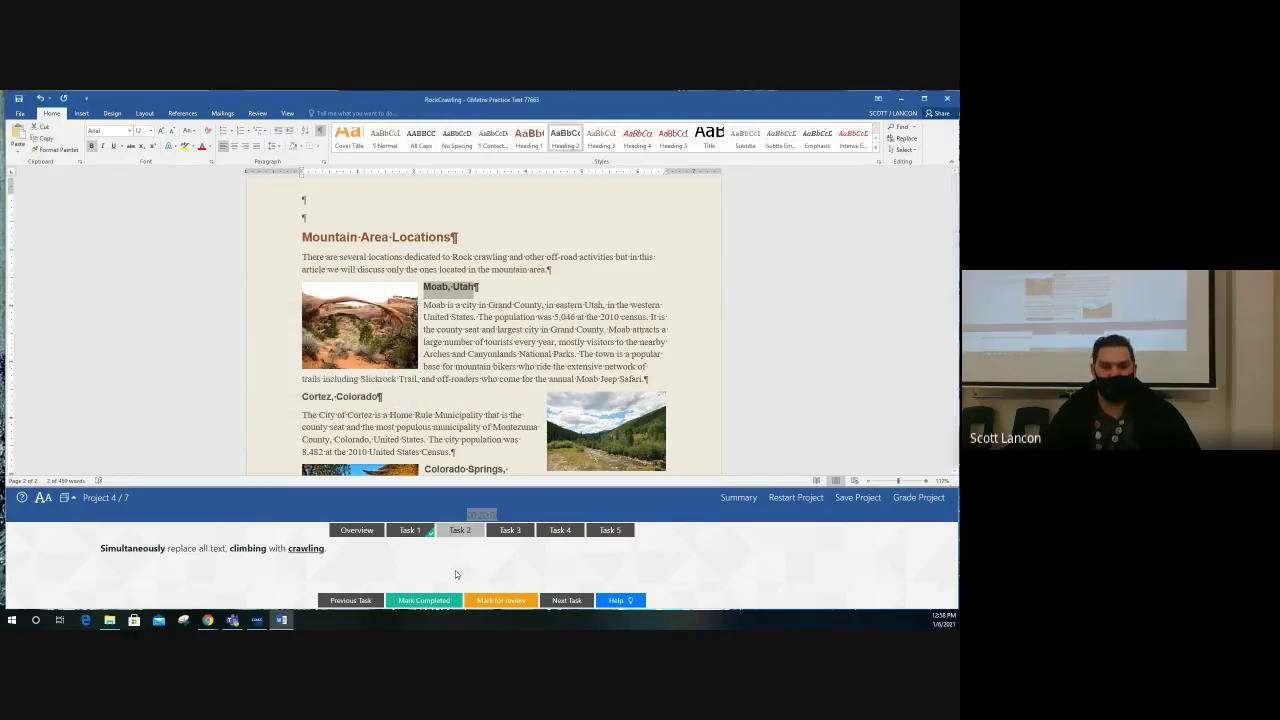
pyautogui.click(442, 597)
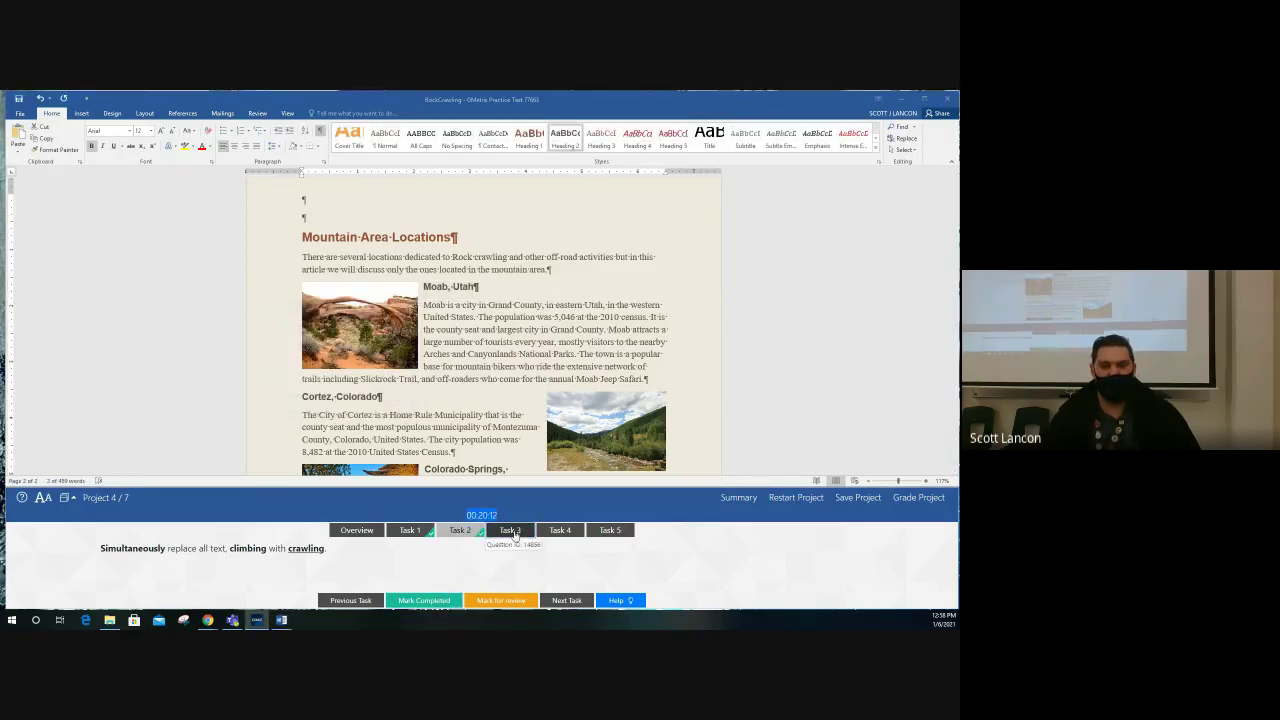
# - For Task 3, convert the tabbed text from "Mountain Locations" through "(Depending on equipment)" on page 2 into a 2-column table and mark the task as completed
pyautogui.click(510, 530)
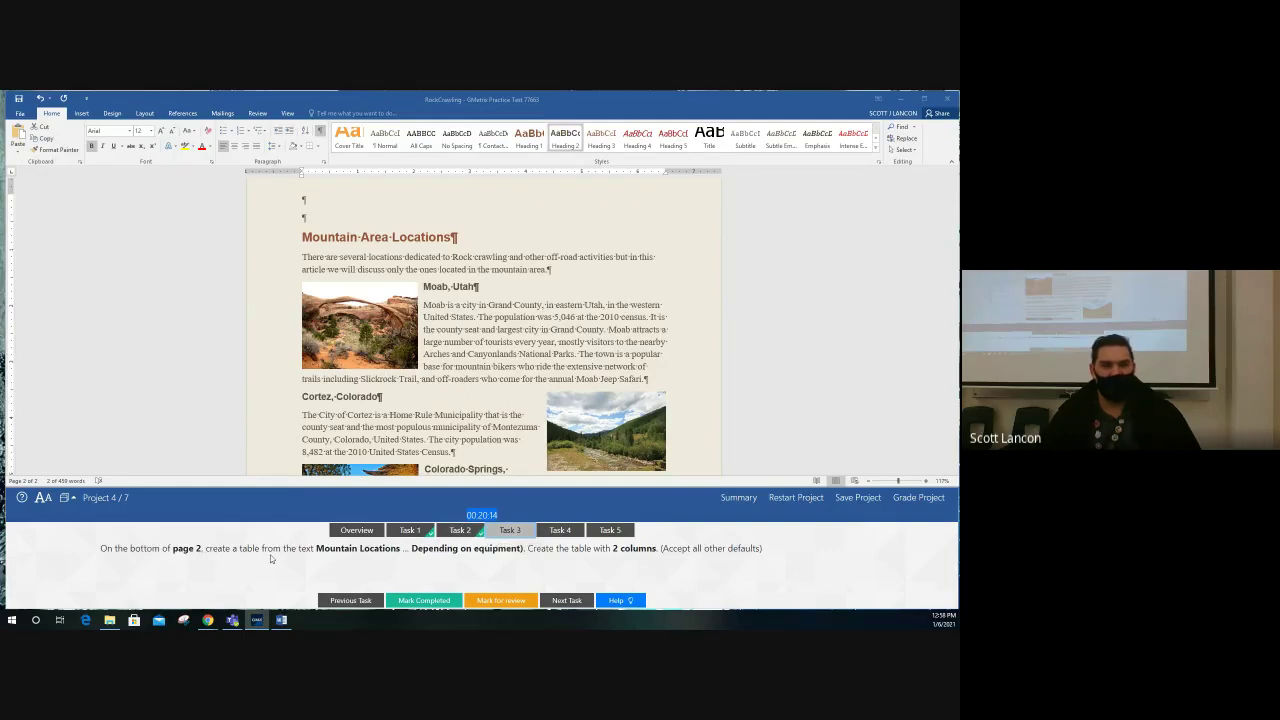
pyautogui.scroll(-3, 438, 423)
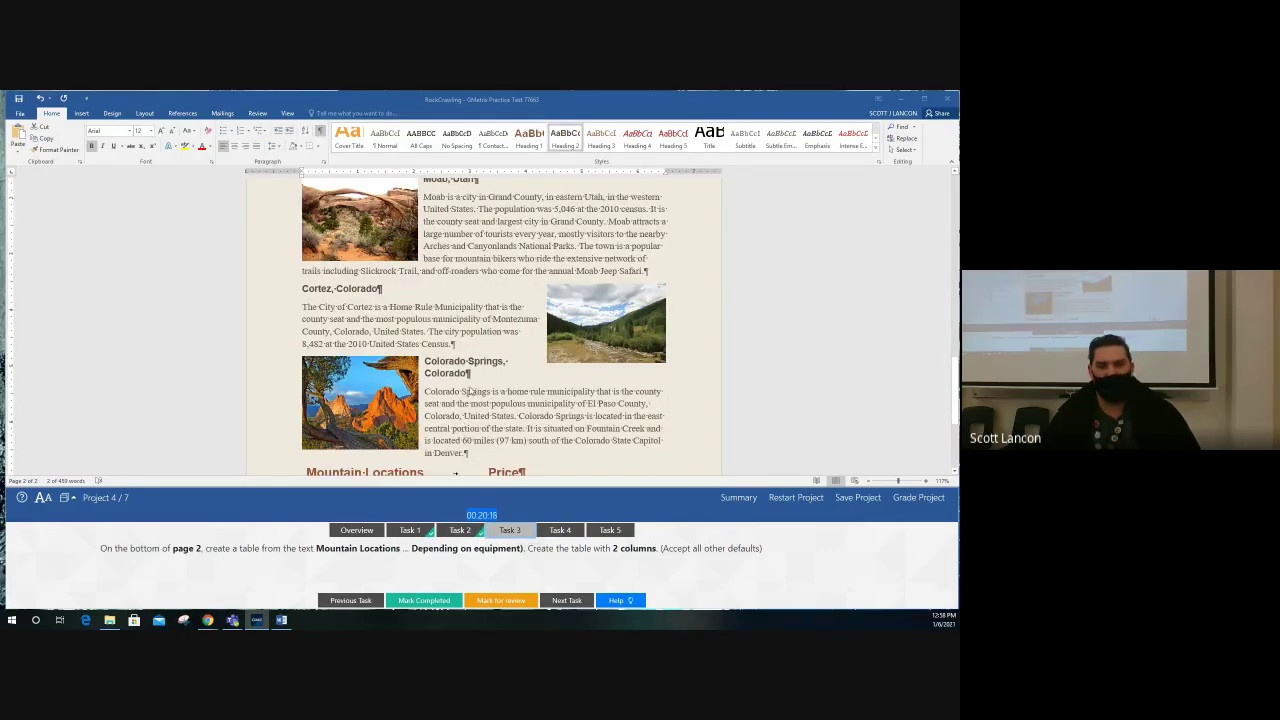
pyautogui.scroll(-5, 469, 391)
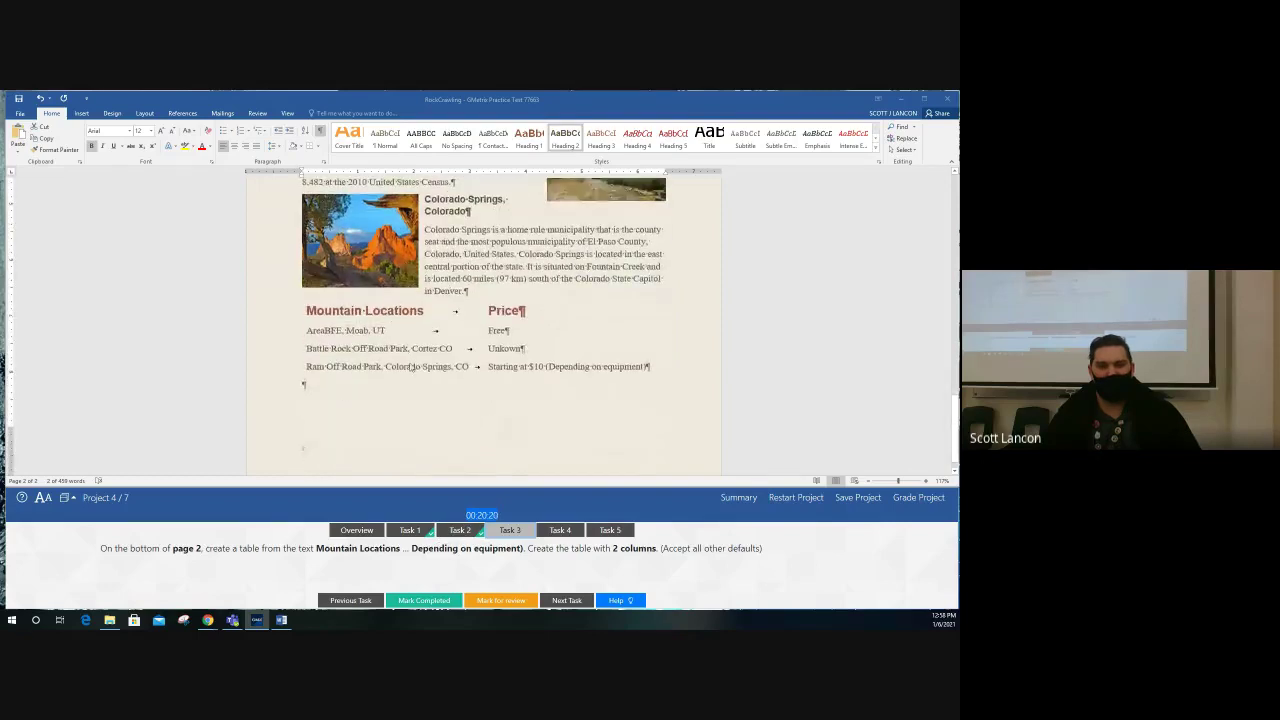
pyautogui.click(368, 314)
pyautogui.moveTo(305, 312); pyautogui.dragTo(650, 372)
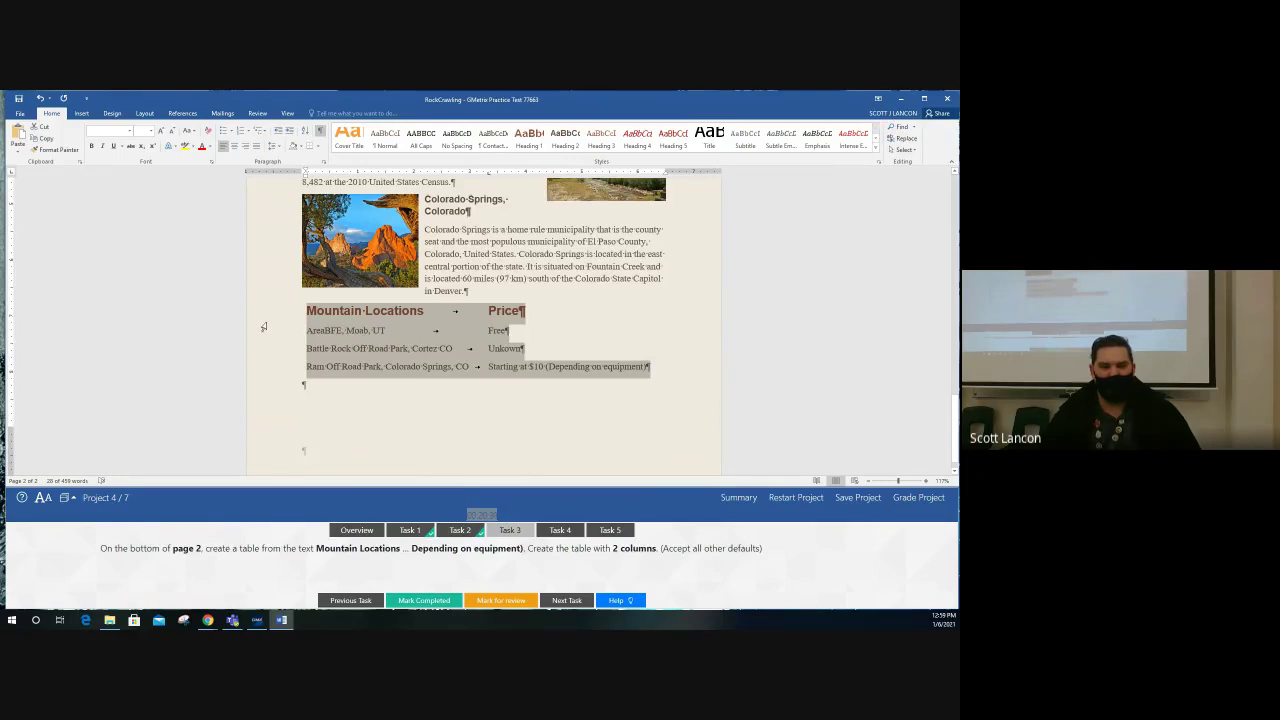
pyautogui.click(82, 114)
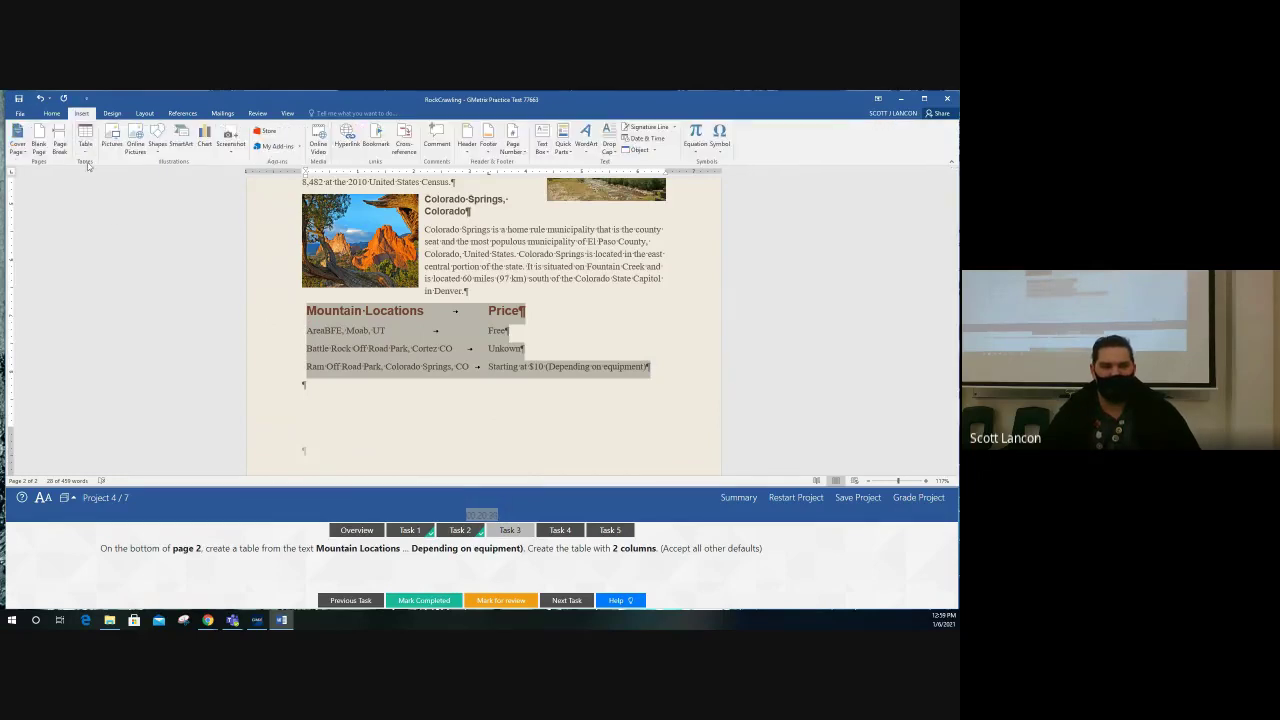
pyautogui.click(85, 148)
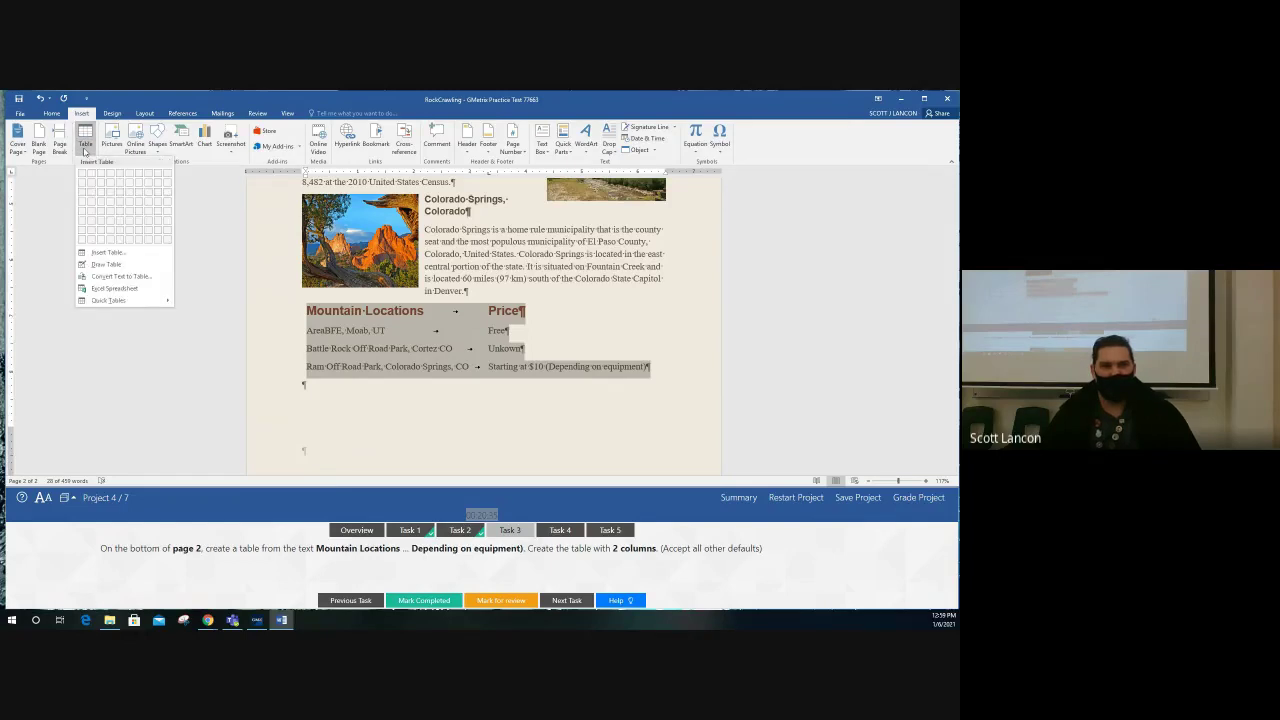
pyautogui.click(141, 277)
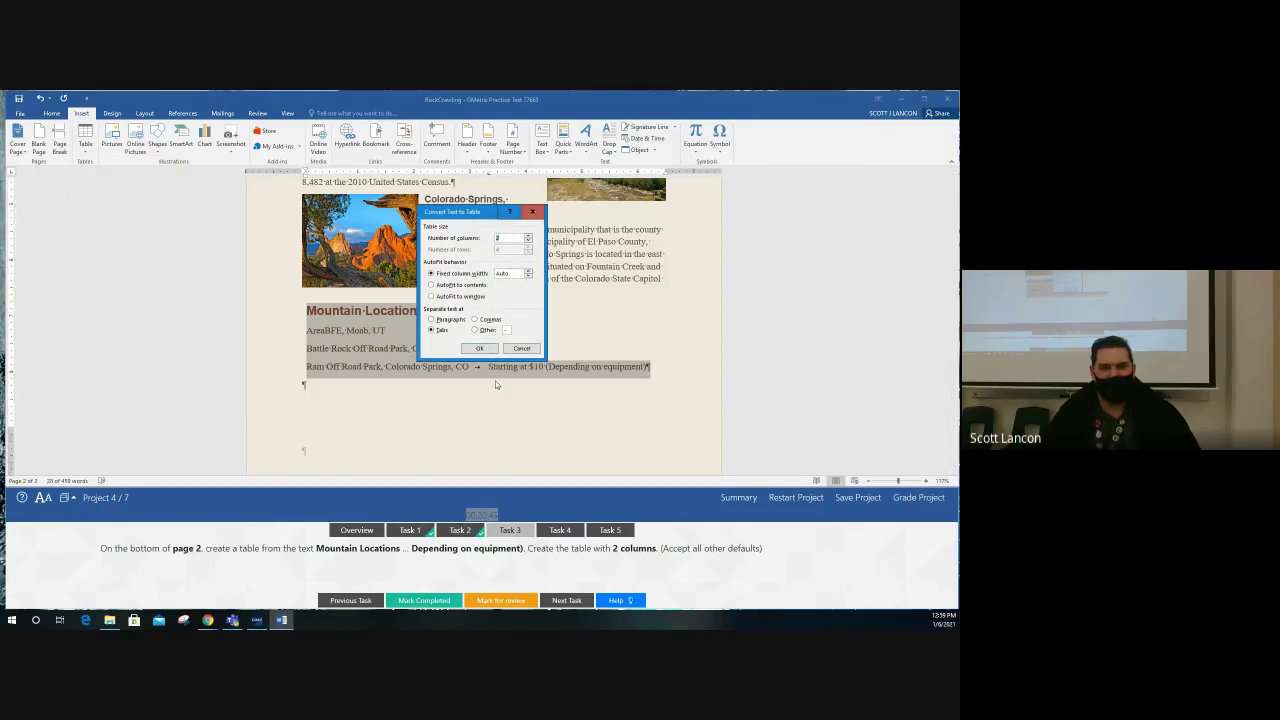
pyautogui.moveTo(473, 218); pyautogui.dragTo(650, 225)
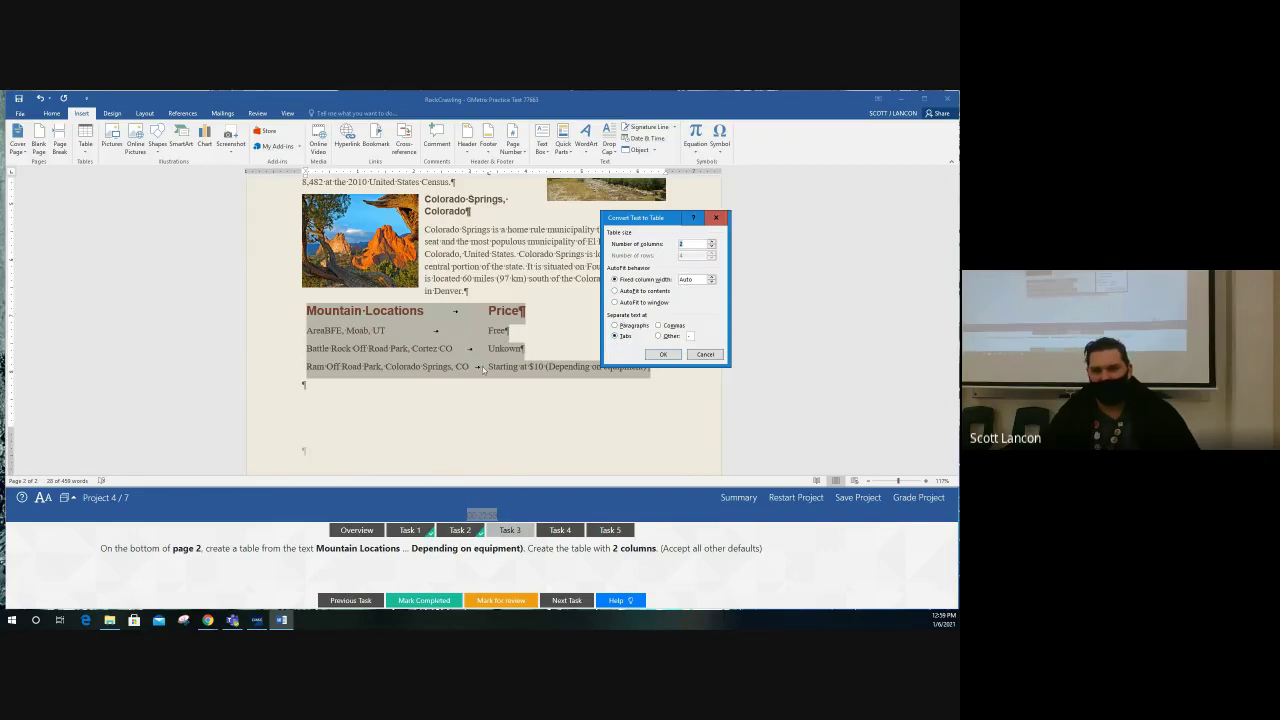
pyautogui.click(662, 356)
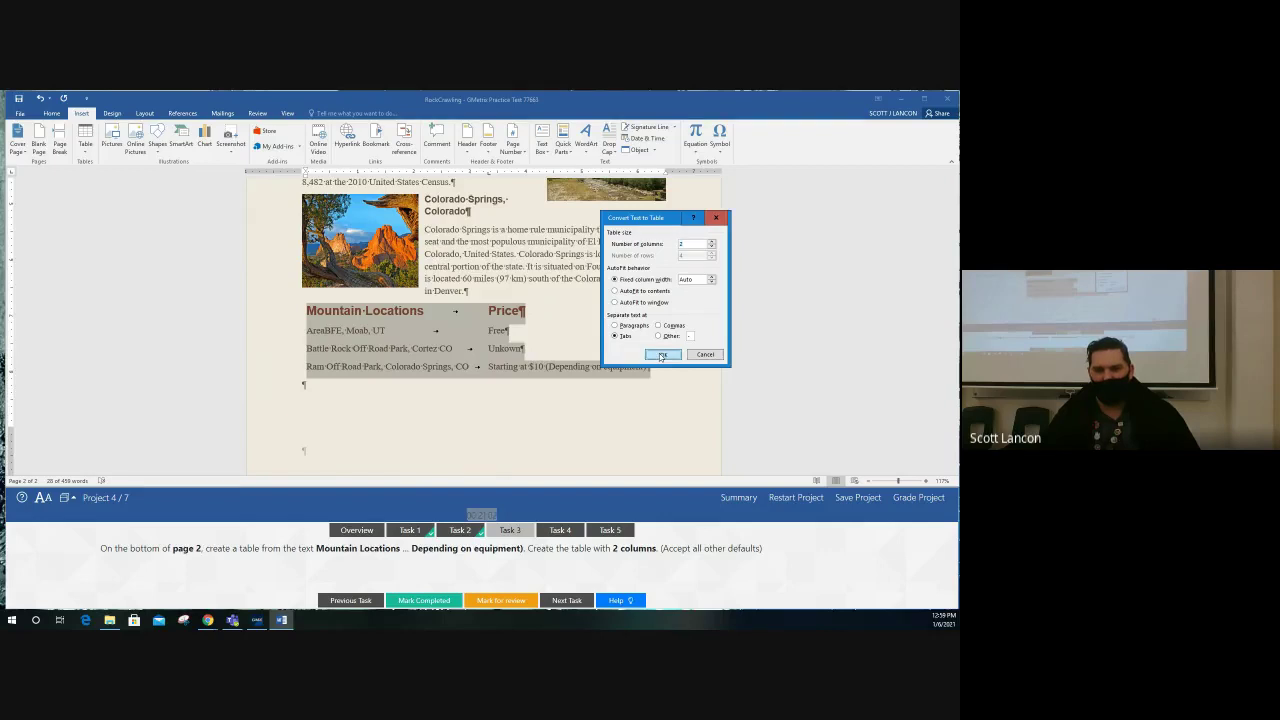
pyautogui.click(450, 386)
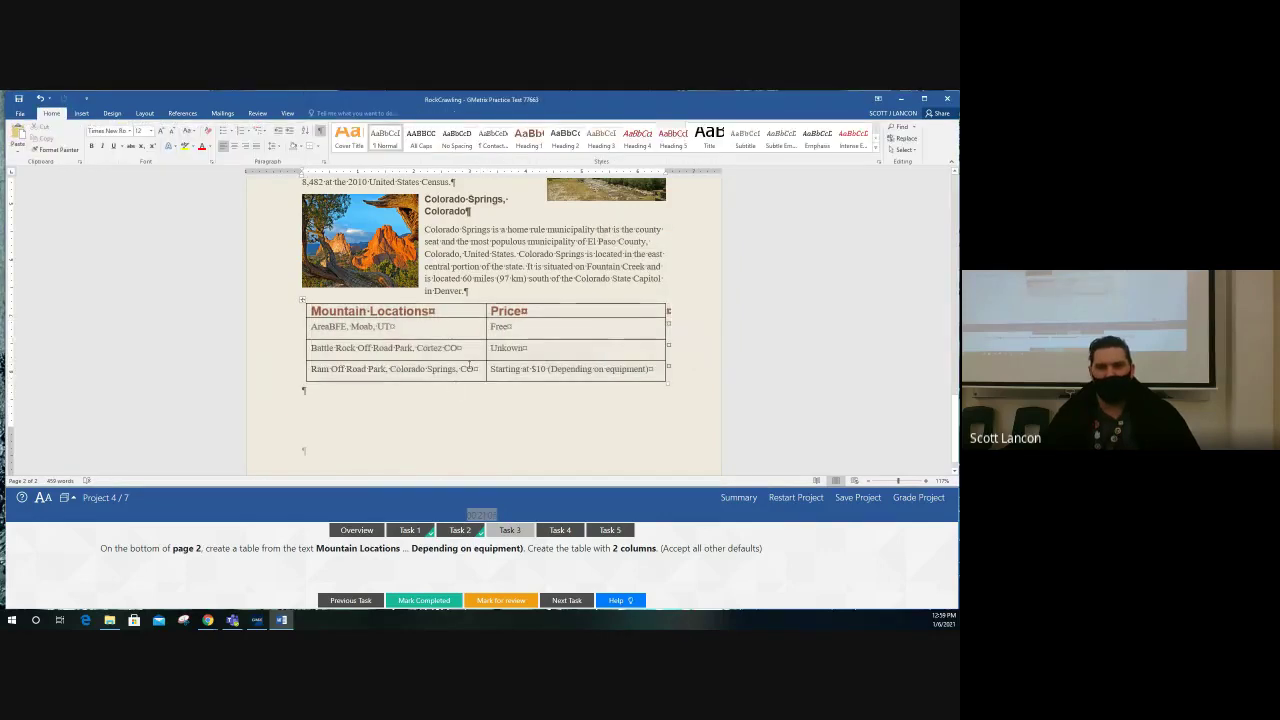
pyautogui.click(423, 601)
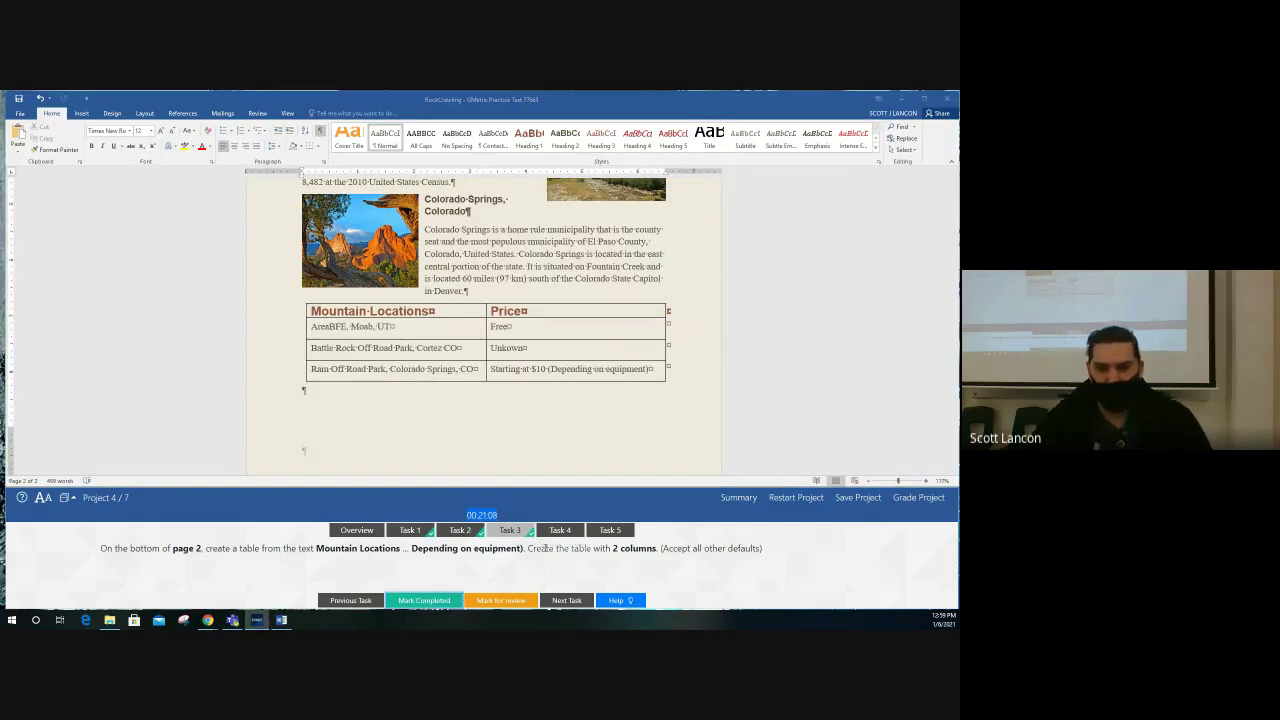
# - Open the Task 4 instructions and change the bullets of the "Vehicles Commonly Used" list on page 1 to solid circles
pyautogui.click(560, 530)
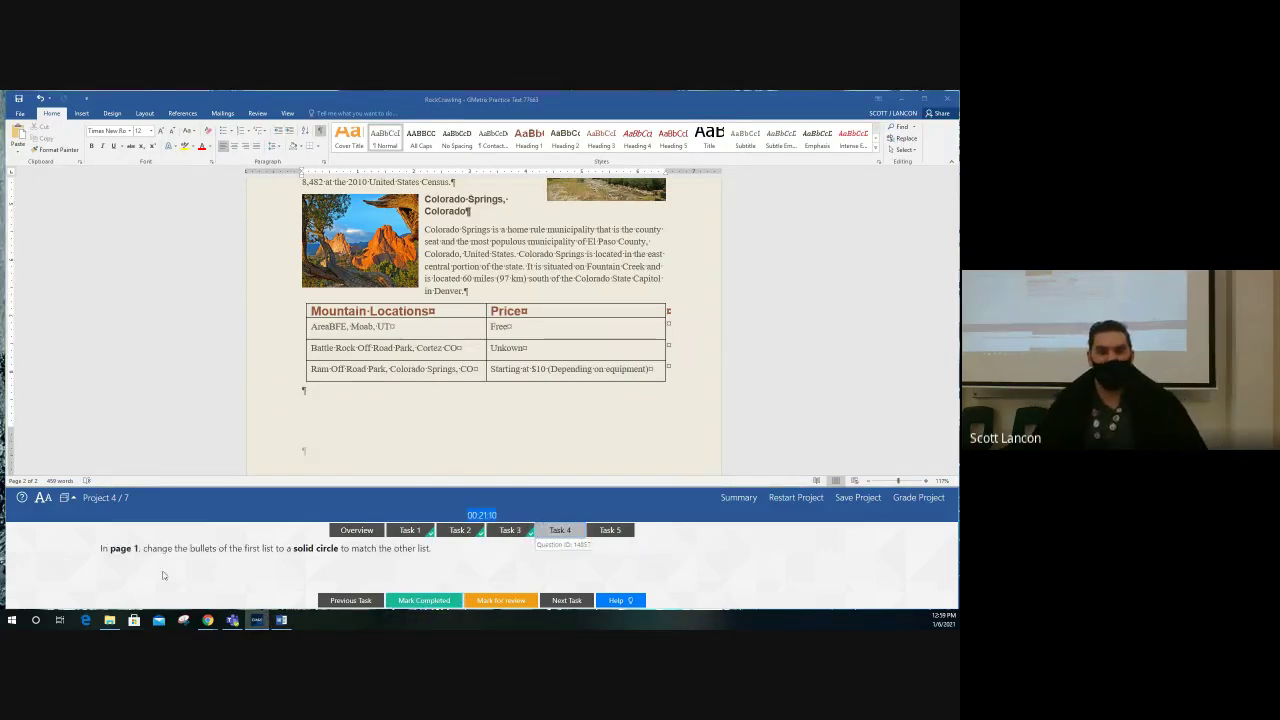
pyautogui.scroll(6, 224, 334)
pyautogui.scroll(5, 226, 318)
pyautogui.scroll(1, 242, 308)
pyautogui.scroll(-4, 240, 295)
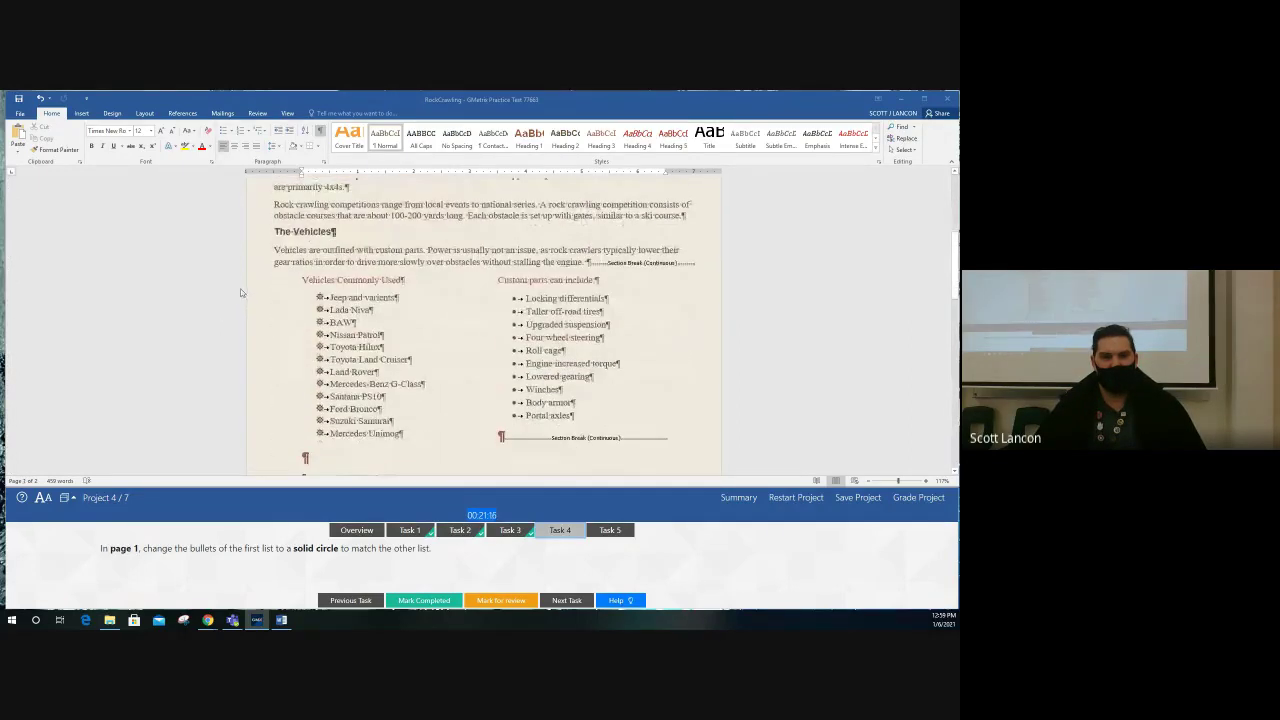
pyautogui.moveTo(330, 297); pyautogui.dragTo(405, 434)
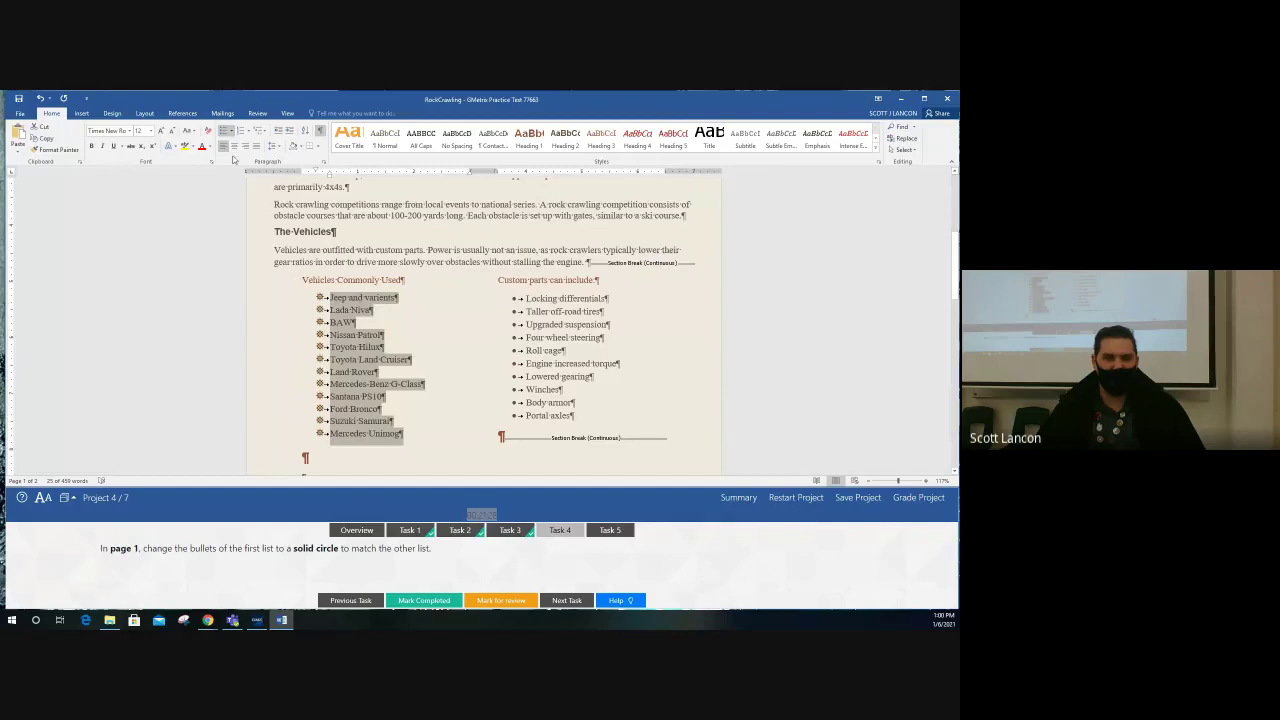
pyautogui.click(231, 132)
pyautogui.click(232, 132)
pyautogui.click(232, 132)
pyautogui.click(232, 132)
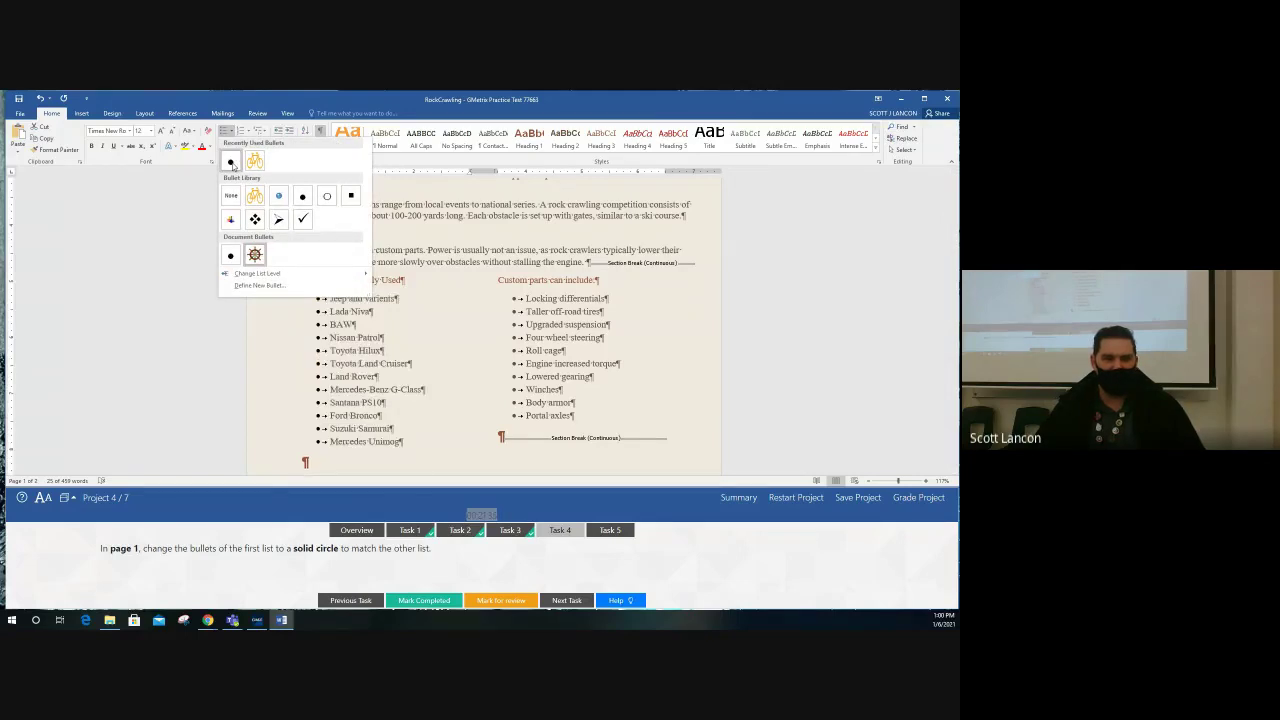
pyautogui.click(231, 163)
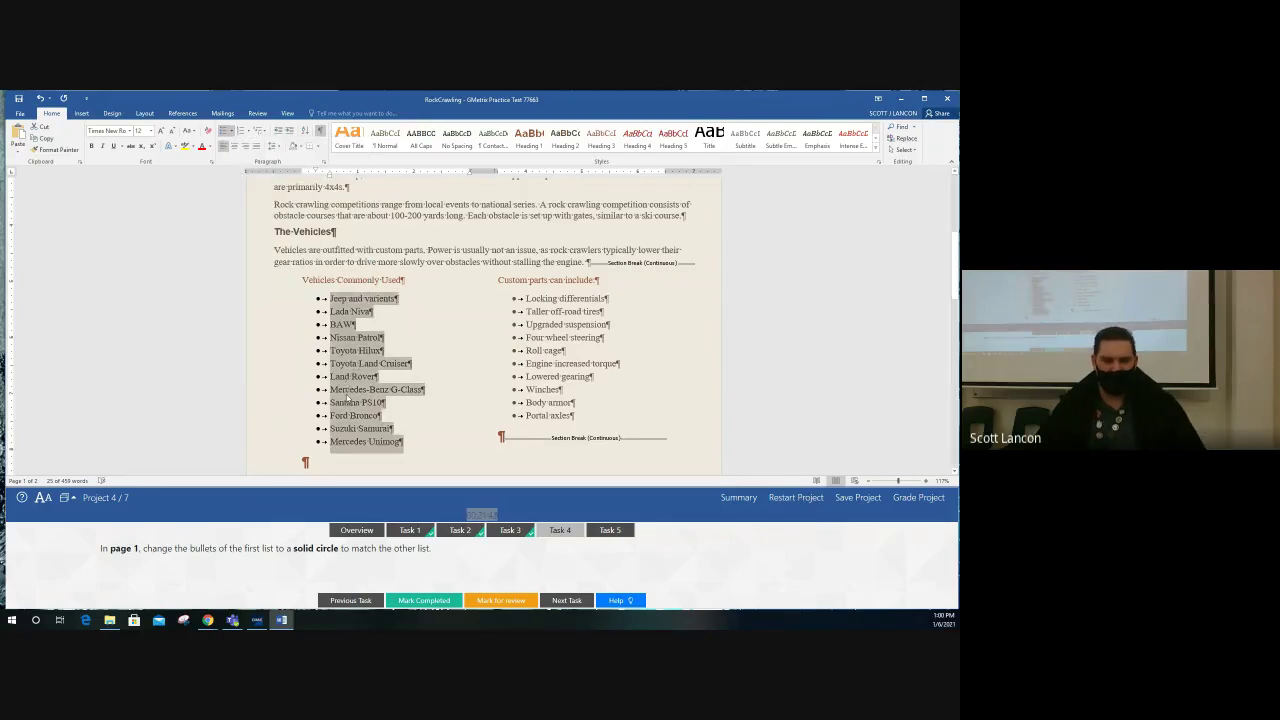
# - Mark Task 4 as completed, insert the Integral cover page for Task 5, and mark Task 5 as completed
pyautogui.click(412, 602)
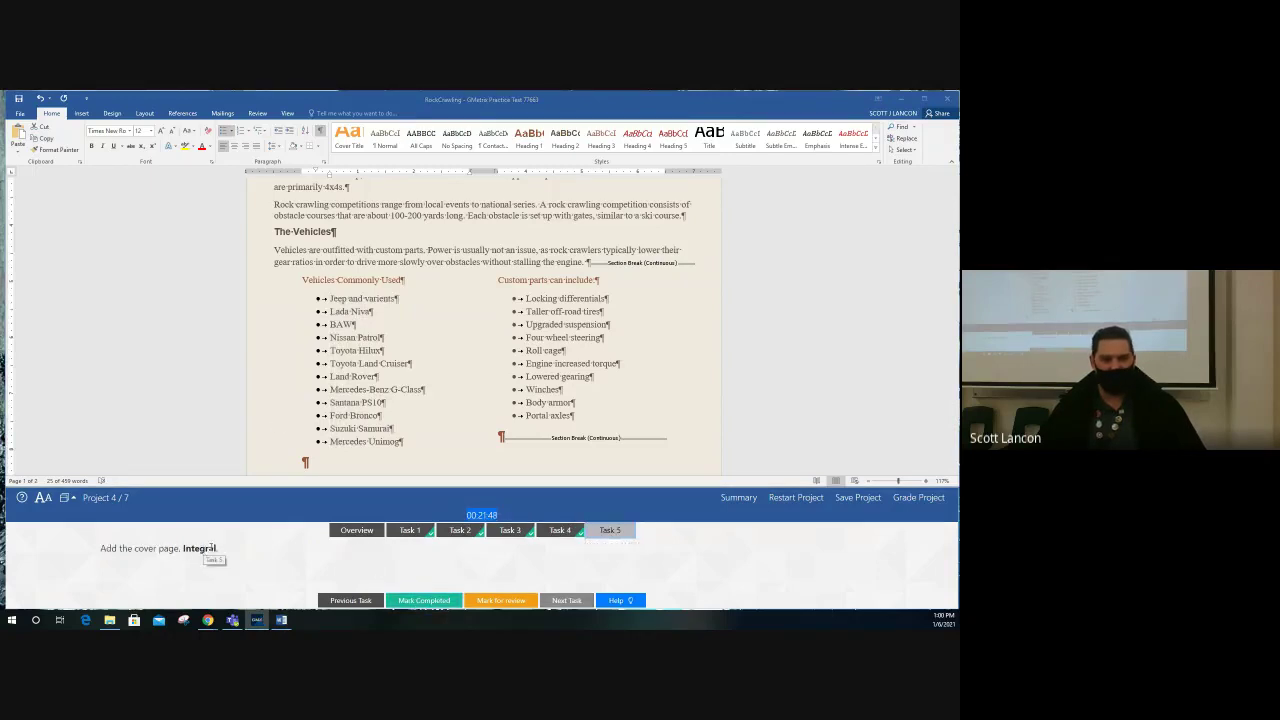
pyautogui.scroll(1, 334, 336)
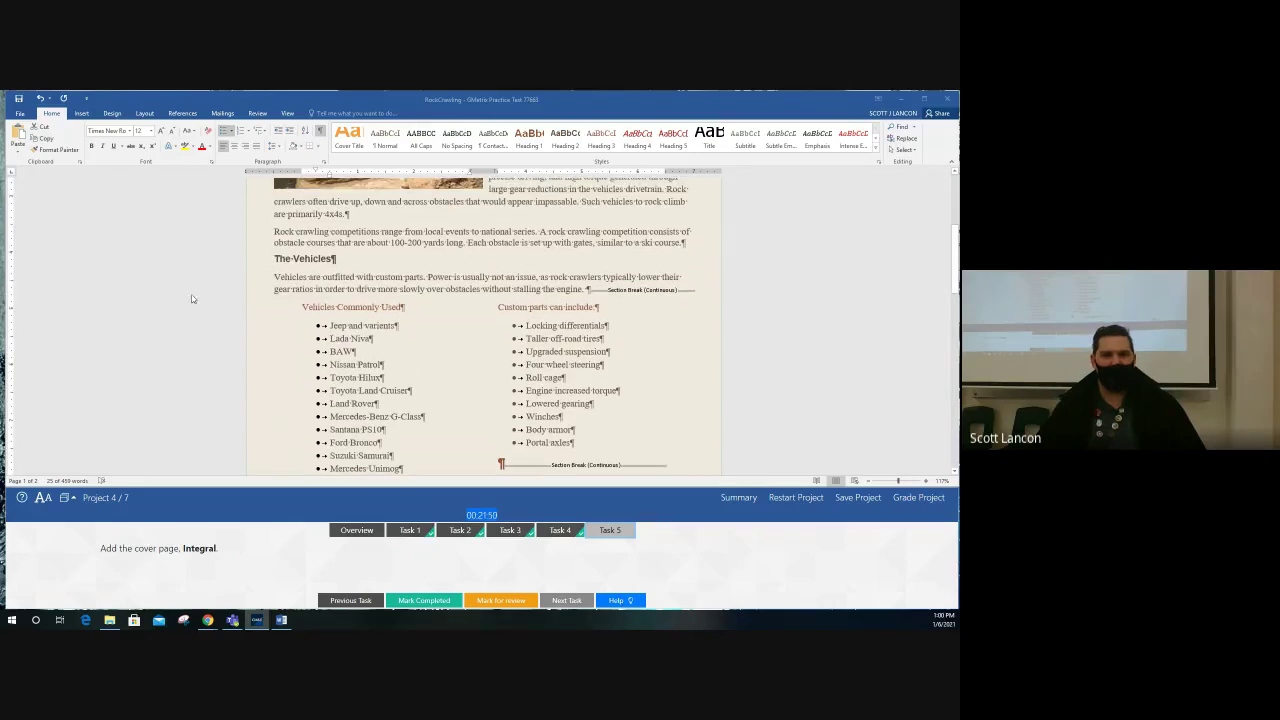
pyautogui.click(82, 114)
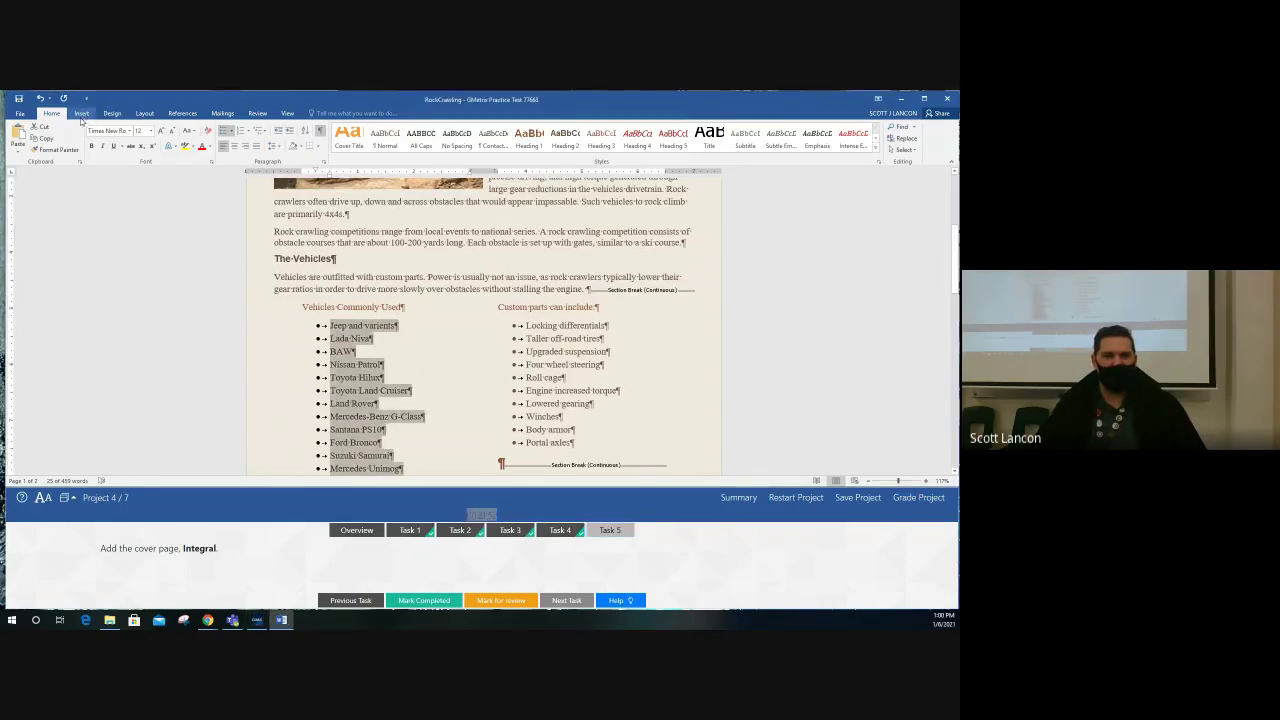
pyautogui.click(82, 114)
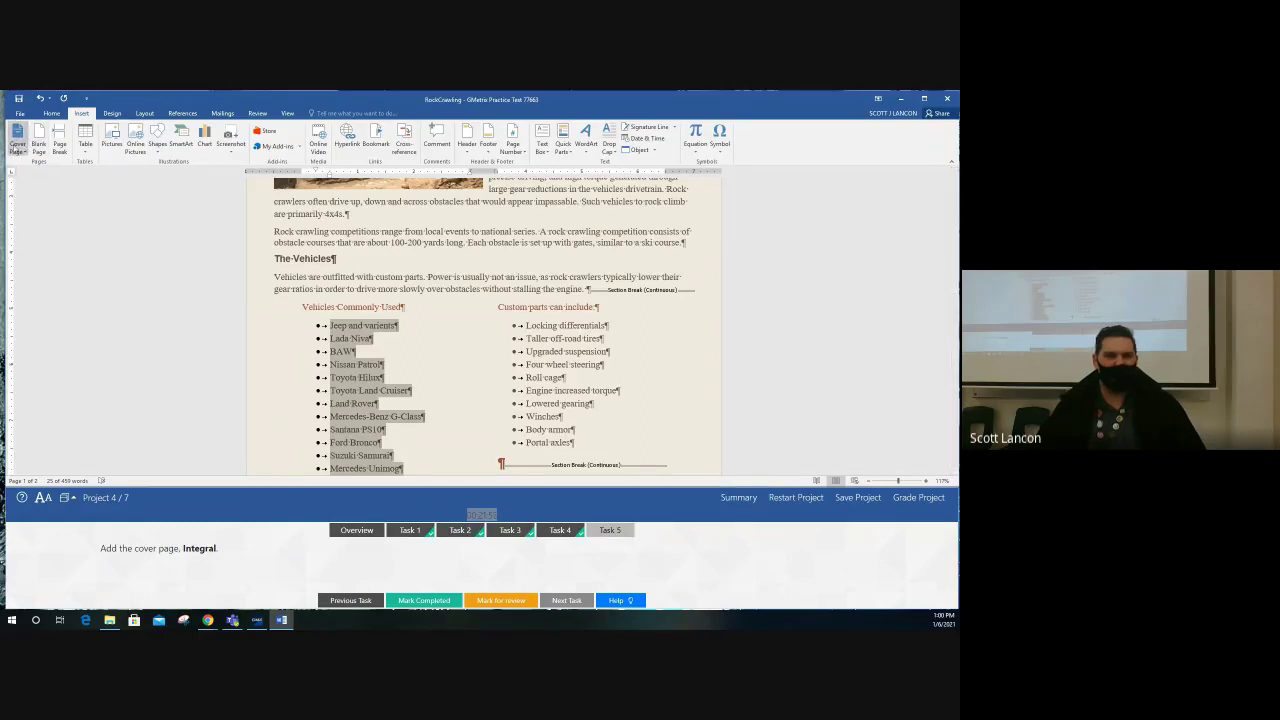
pyautogui.click(17, 146)
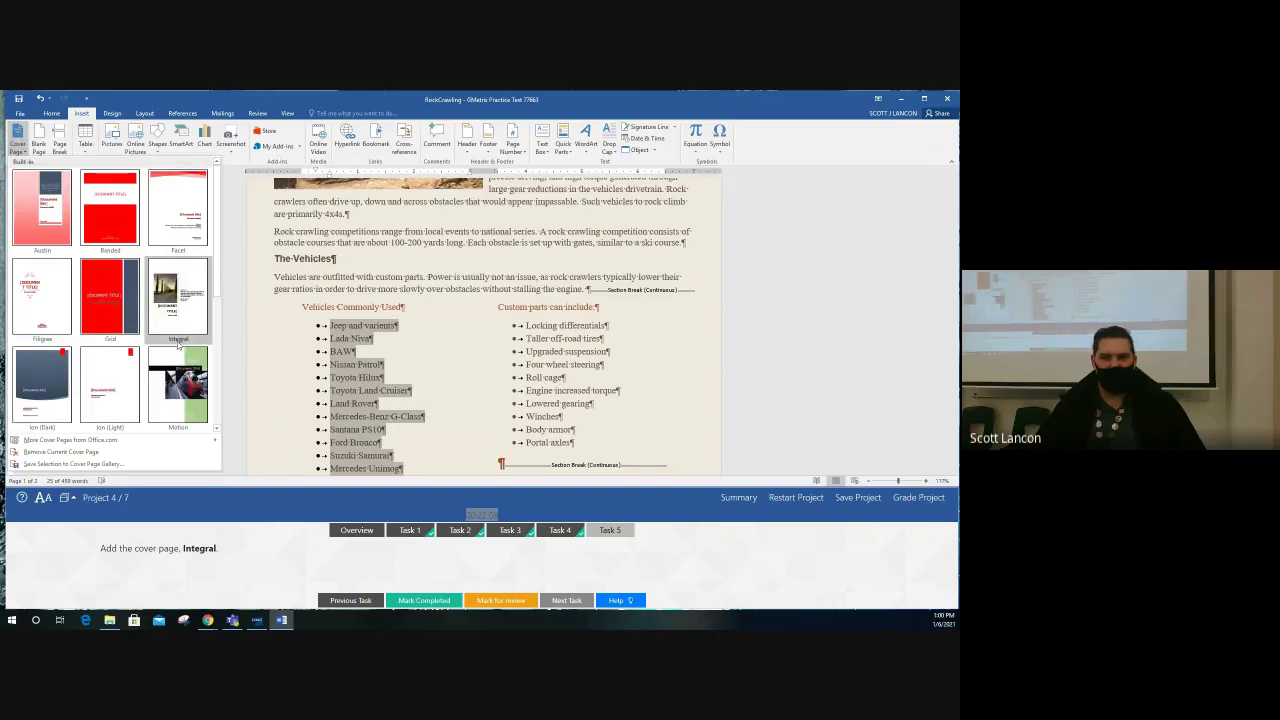
pyautogui.click(177, 337)
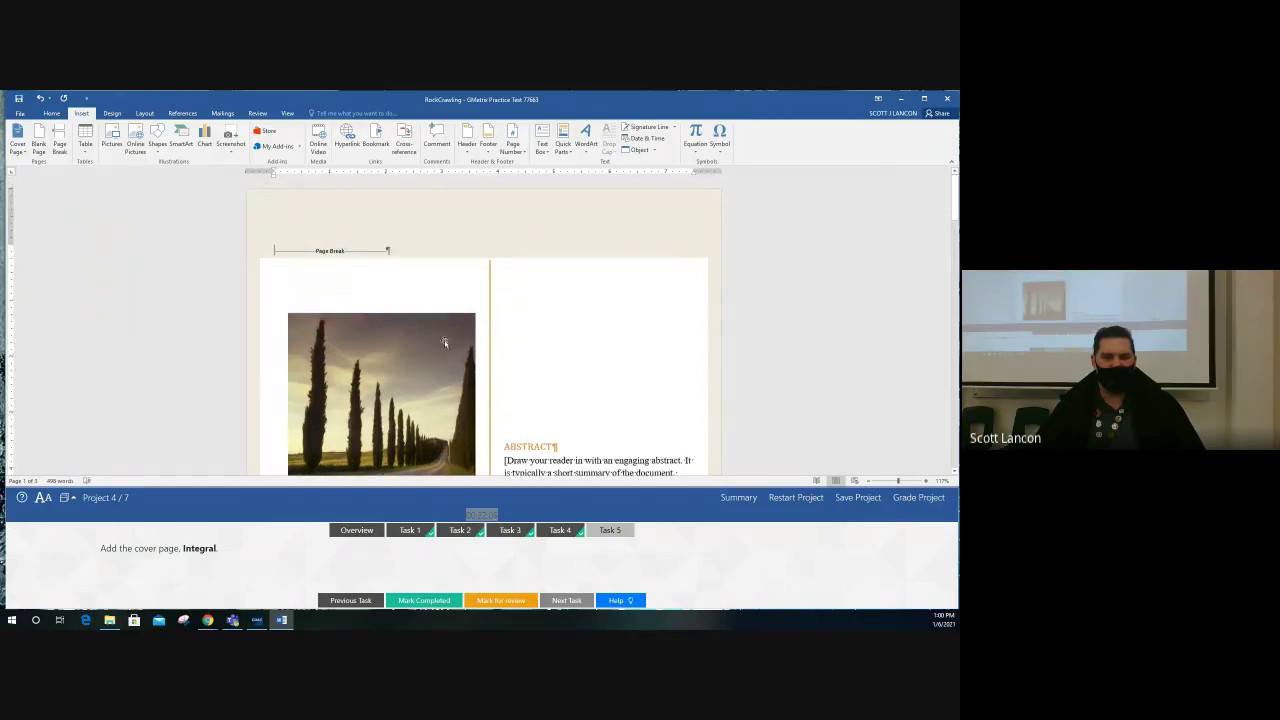
pyautogui.click(425, 600)
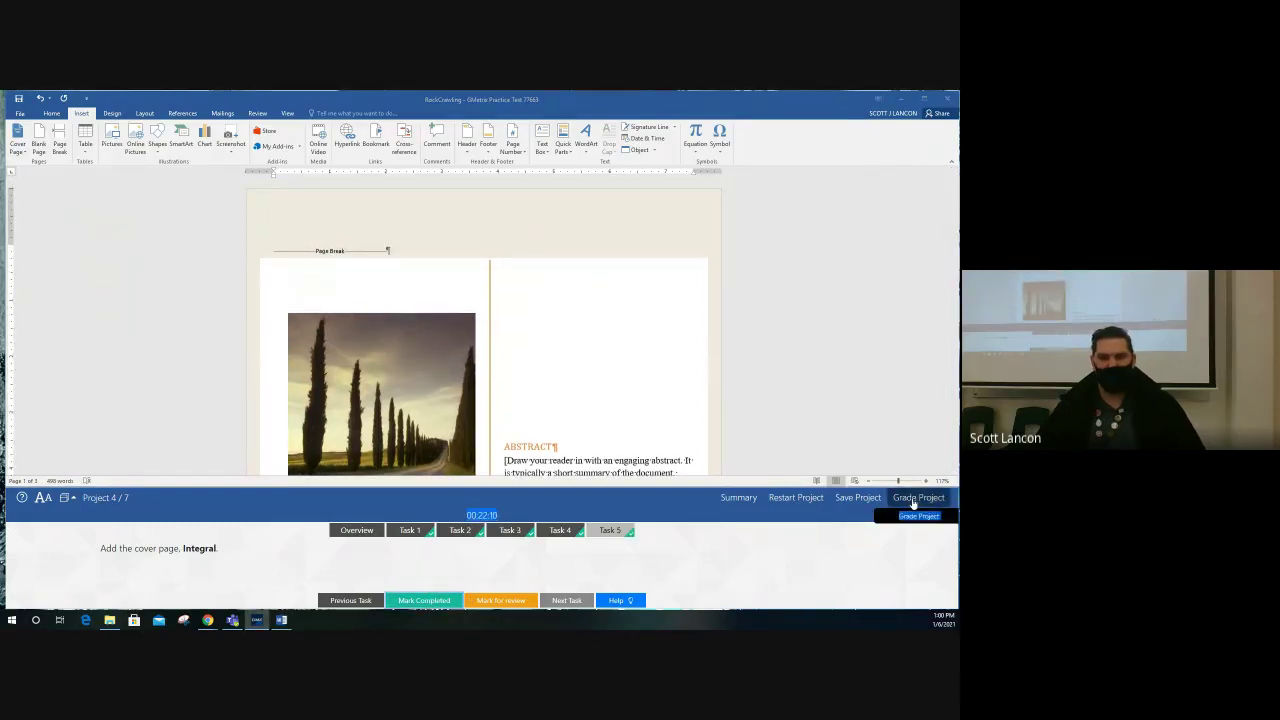
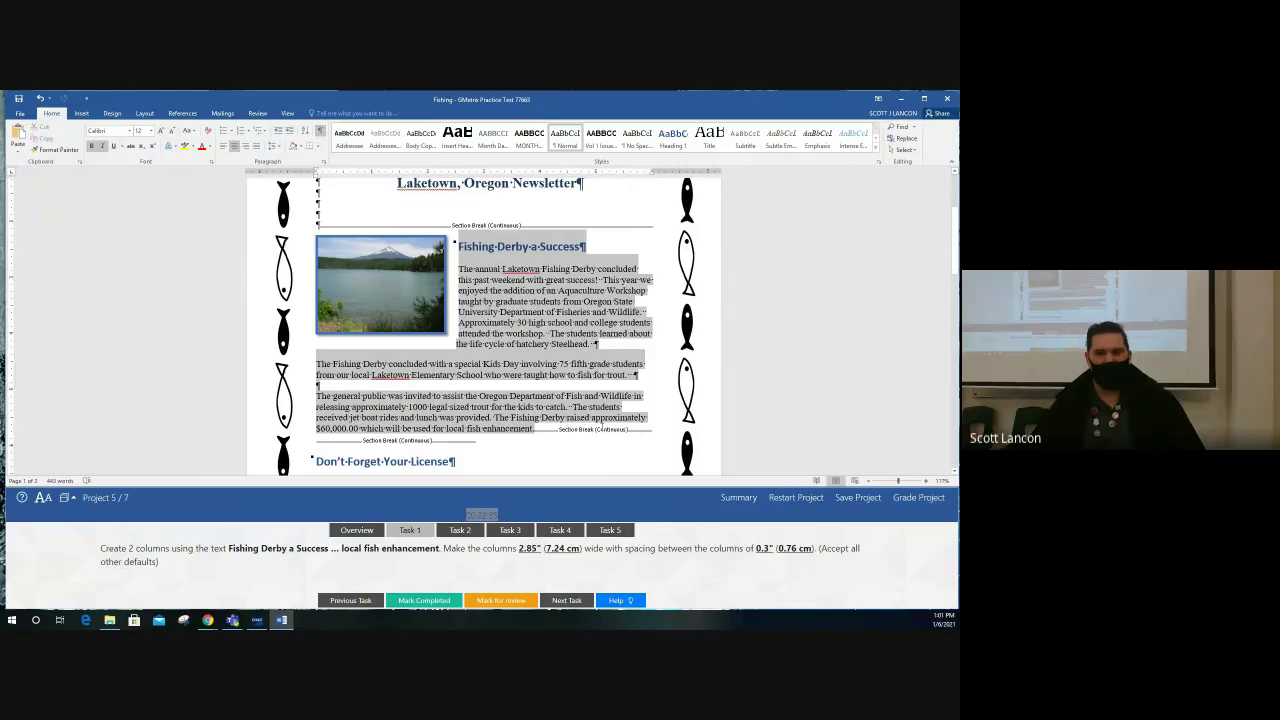
# - For Task 1 of Project 5, choose a two-column layout for the selected text from "Fishing Derby a Success" through "local fish enhancement"
pyautogui.moveTo(515, 255); pyautogui.dragTo(515, 255)
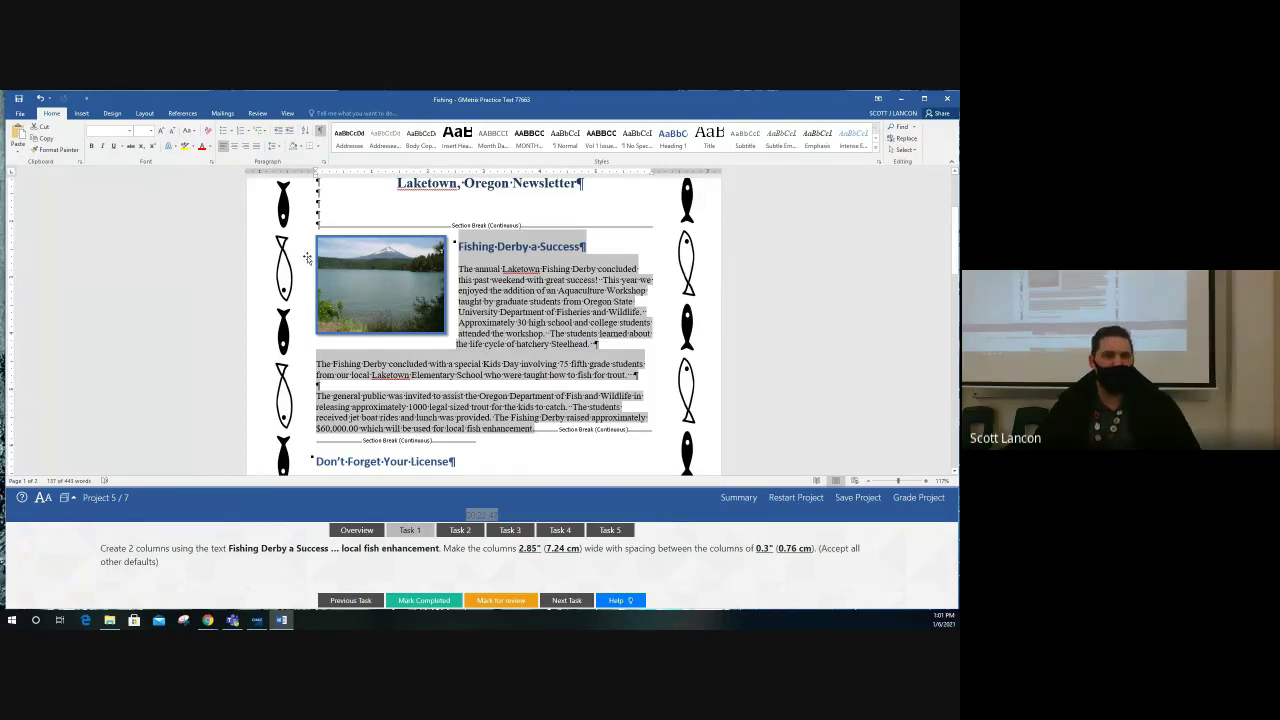
pyautogui.click(145, 113)
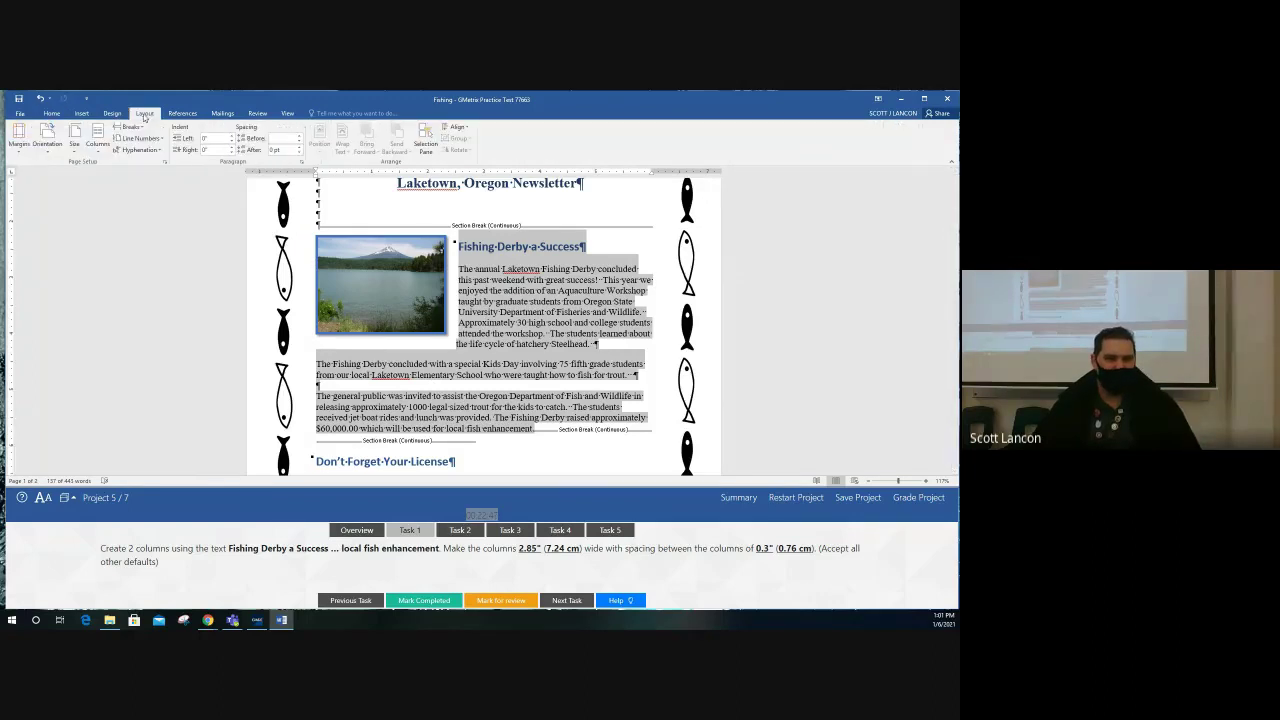
pyautogui.click(97, 152)
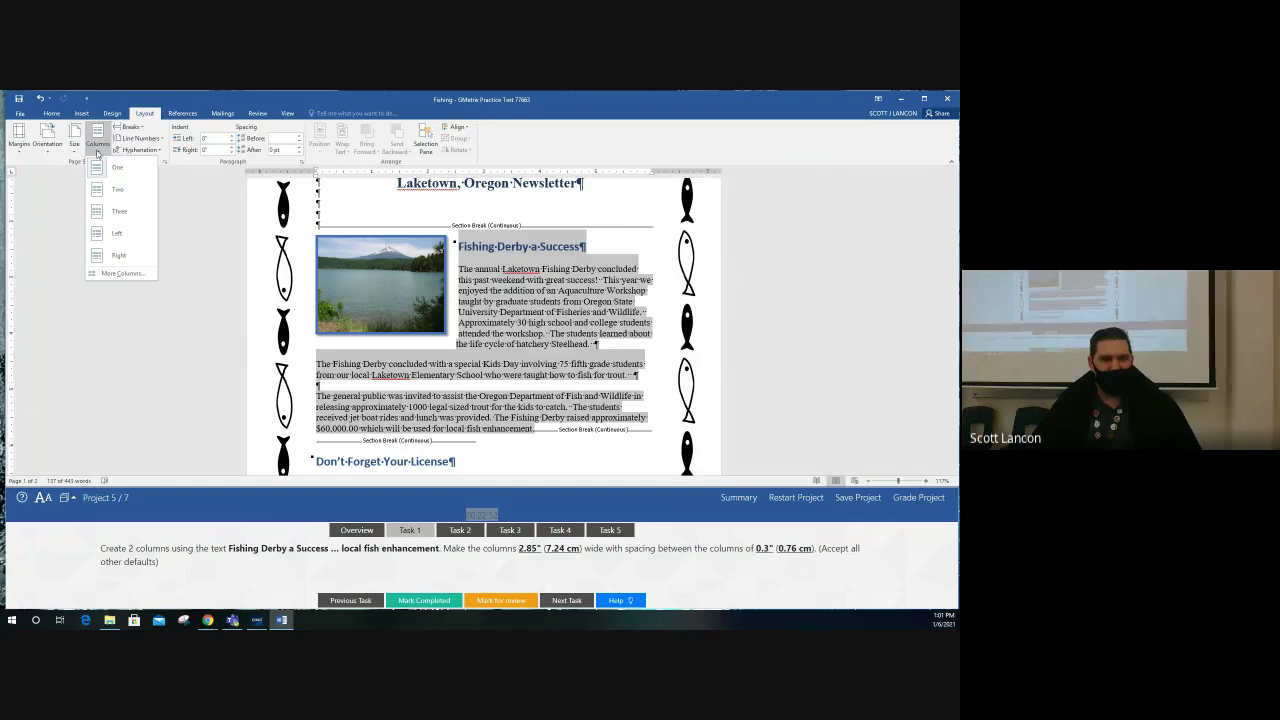
pyautogui.click(118, 274)
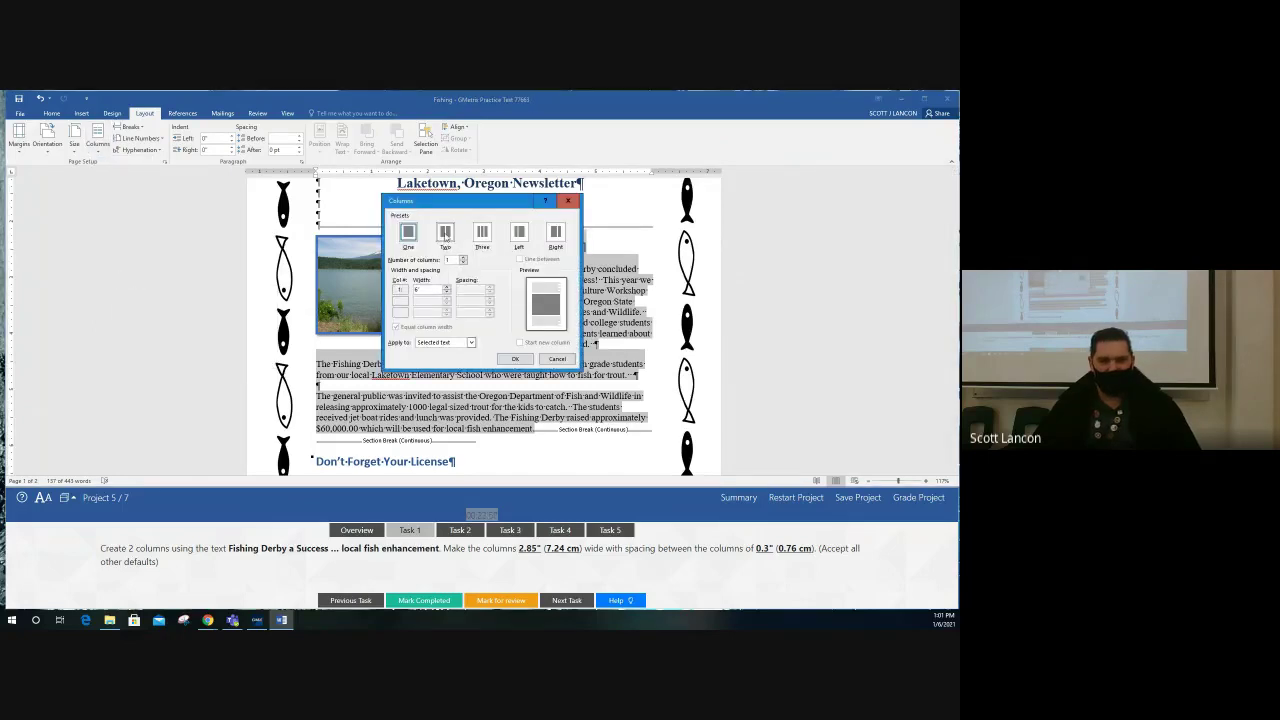
pyautogui.click(445, 234)
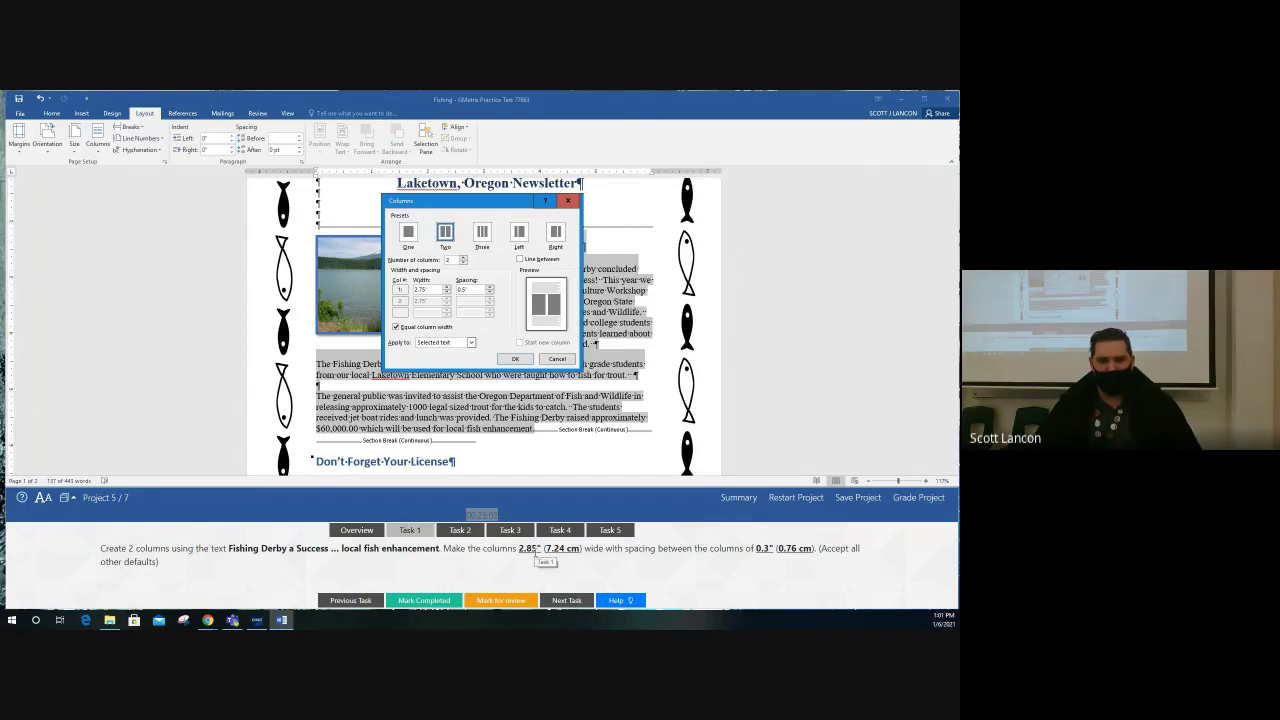
# - Set the column width to 2.85" with 0.3" spacing, apply the column settings, and mark Task 1 as completed
pyautogui.click(446, 287)
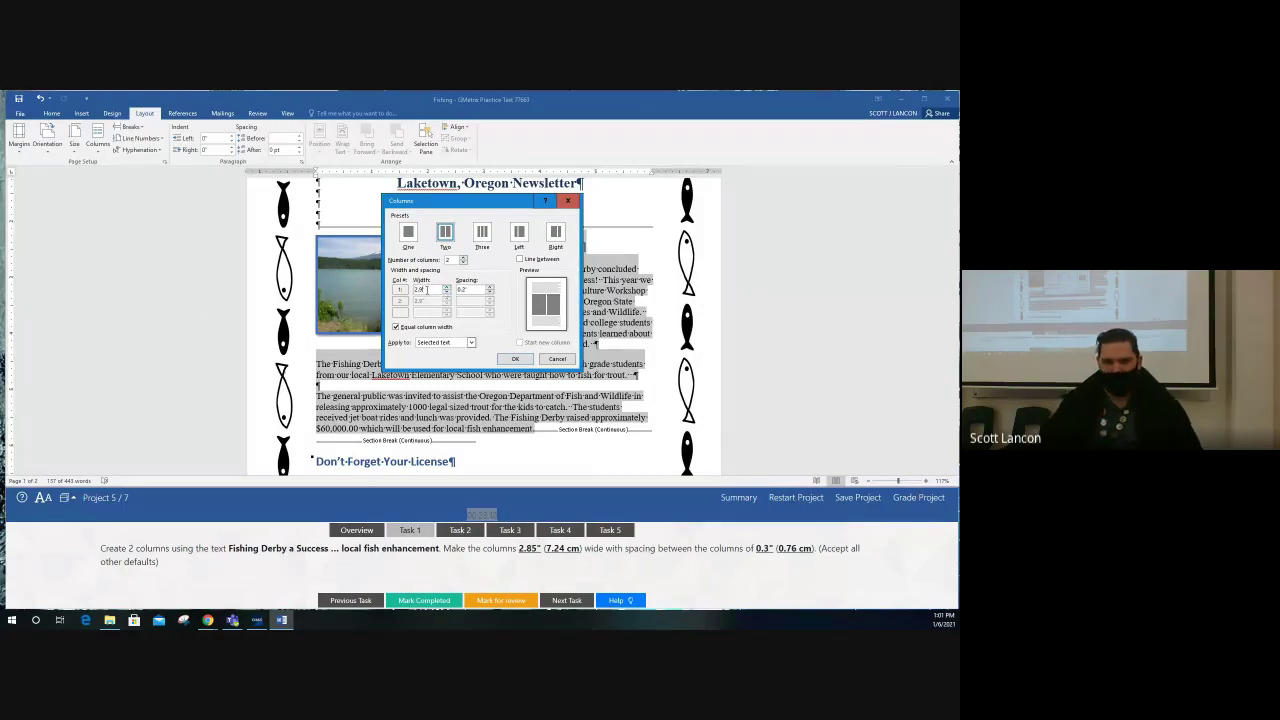
pyautogui.click(427, 289)
pyautogui.press('BackSpace')
pyautogui.press('BackSpace')
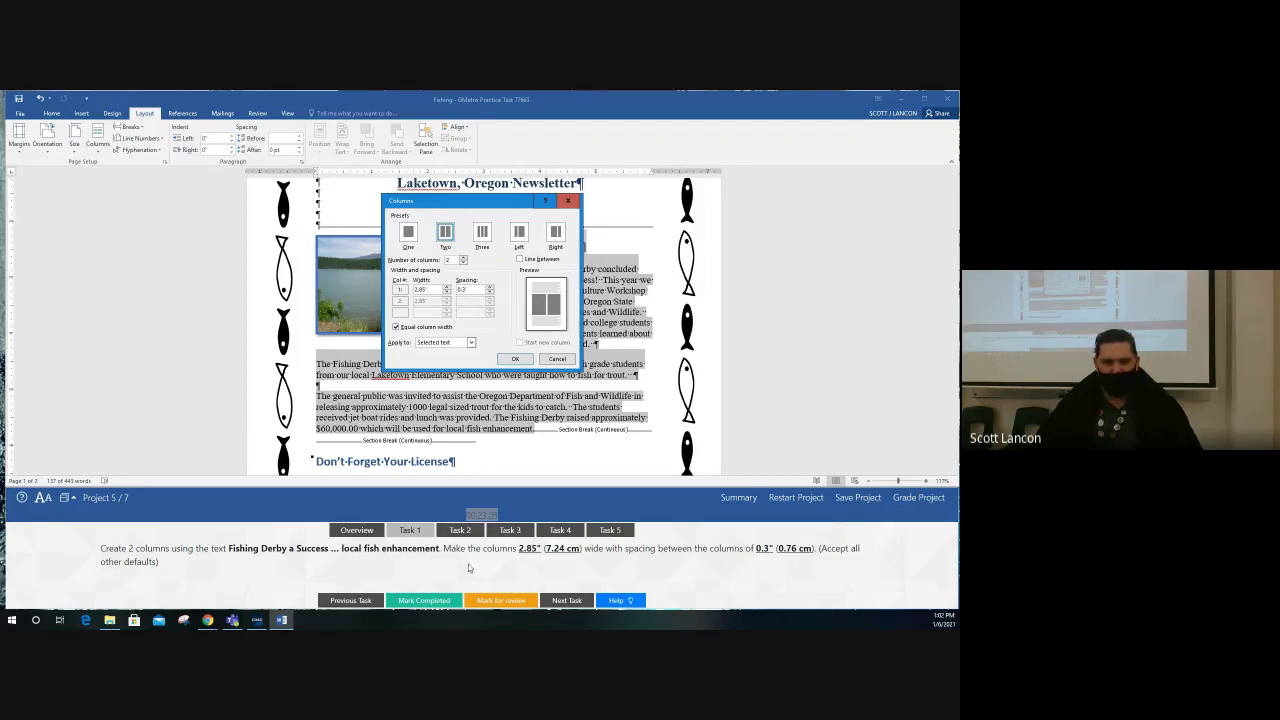
pyautogui.click(517, 360)
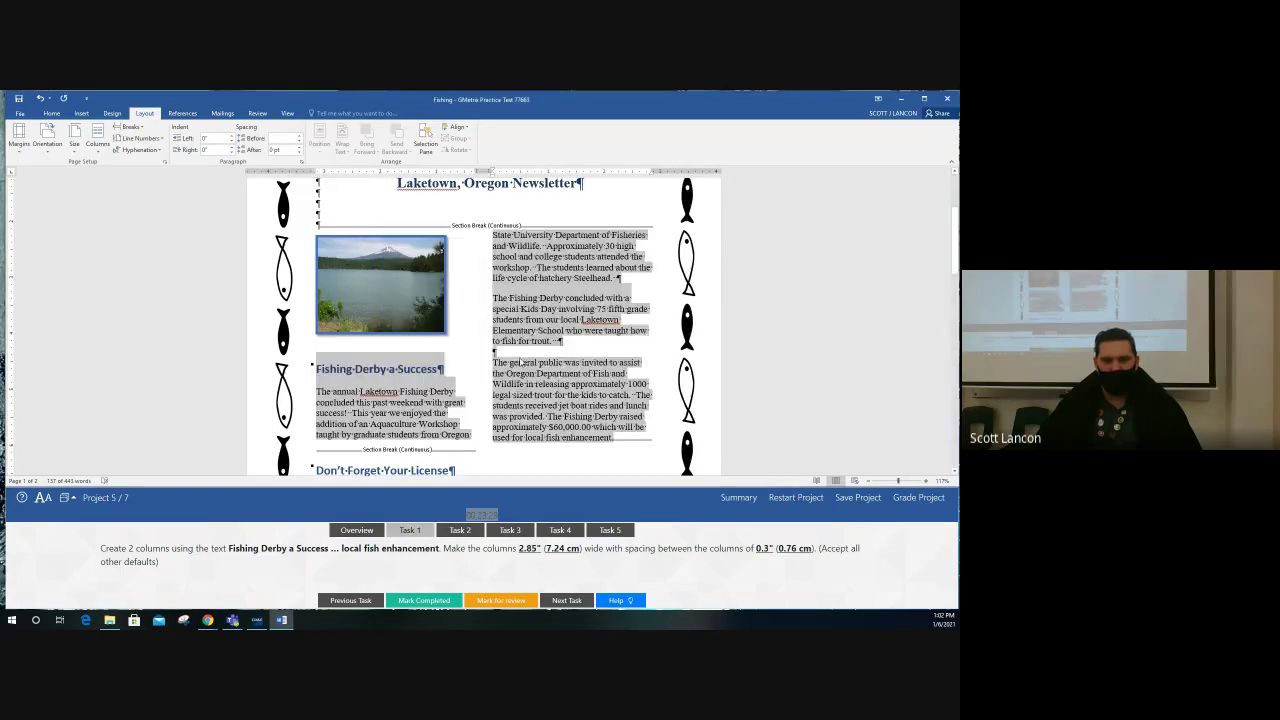
pyautogui.click(445, 602)
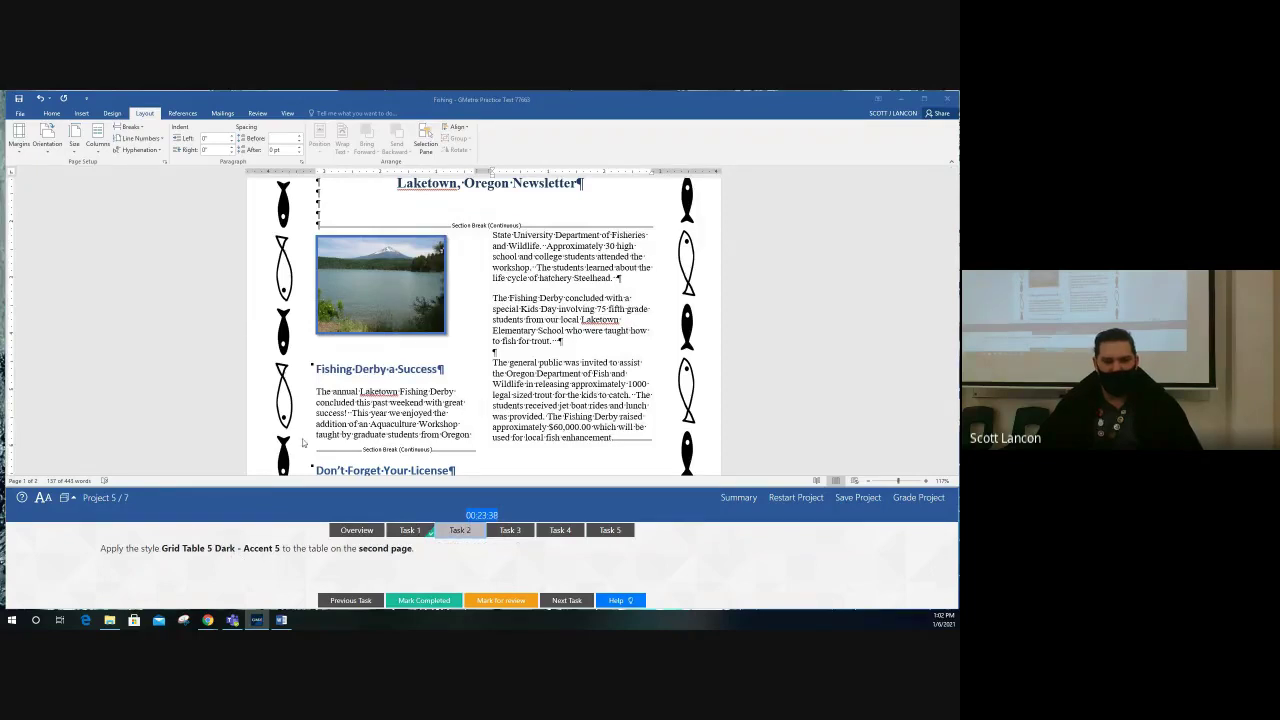
# - Apply the Grid Table 5 Dark - Accent 5 style to the temperature table on page 2 and mark Task 2 as completed
pyautogui.scroll(-10, 418, 337)
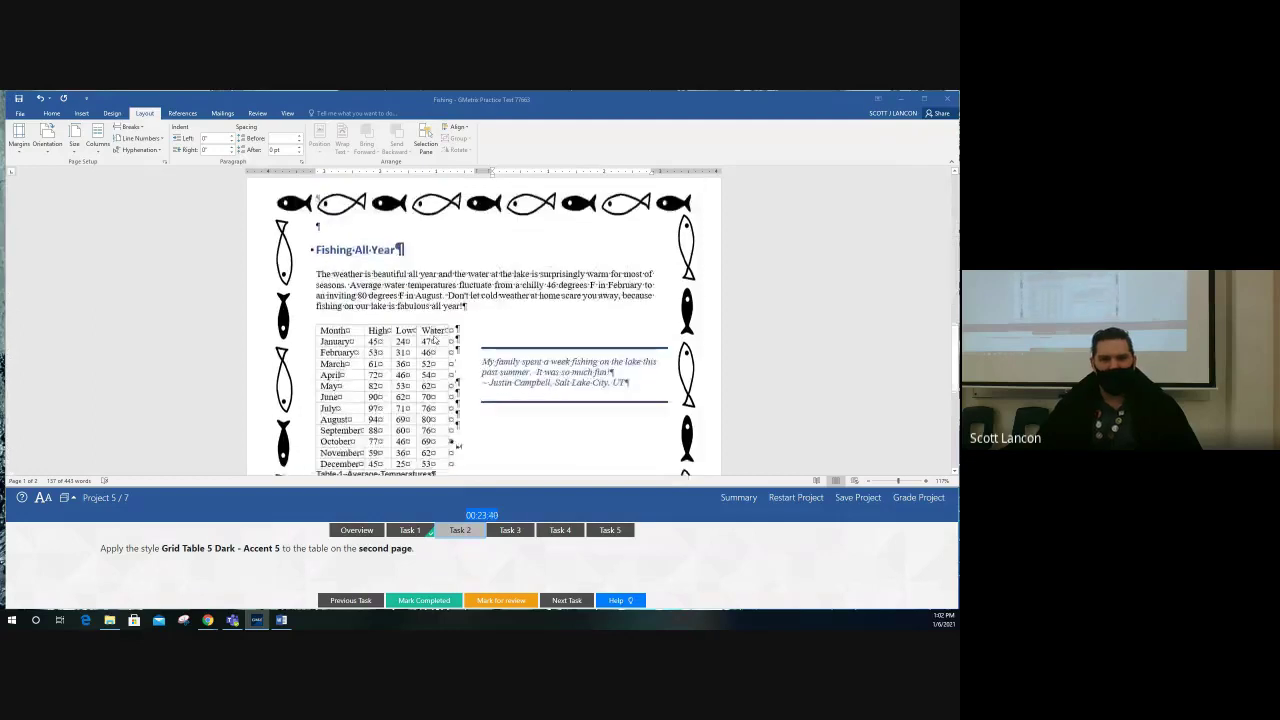
pyautogui.scroll(-5, 408, 317)
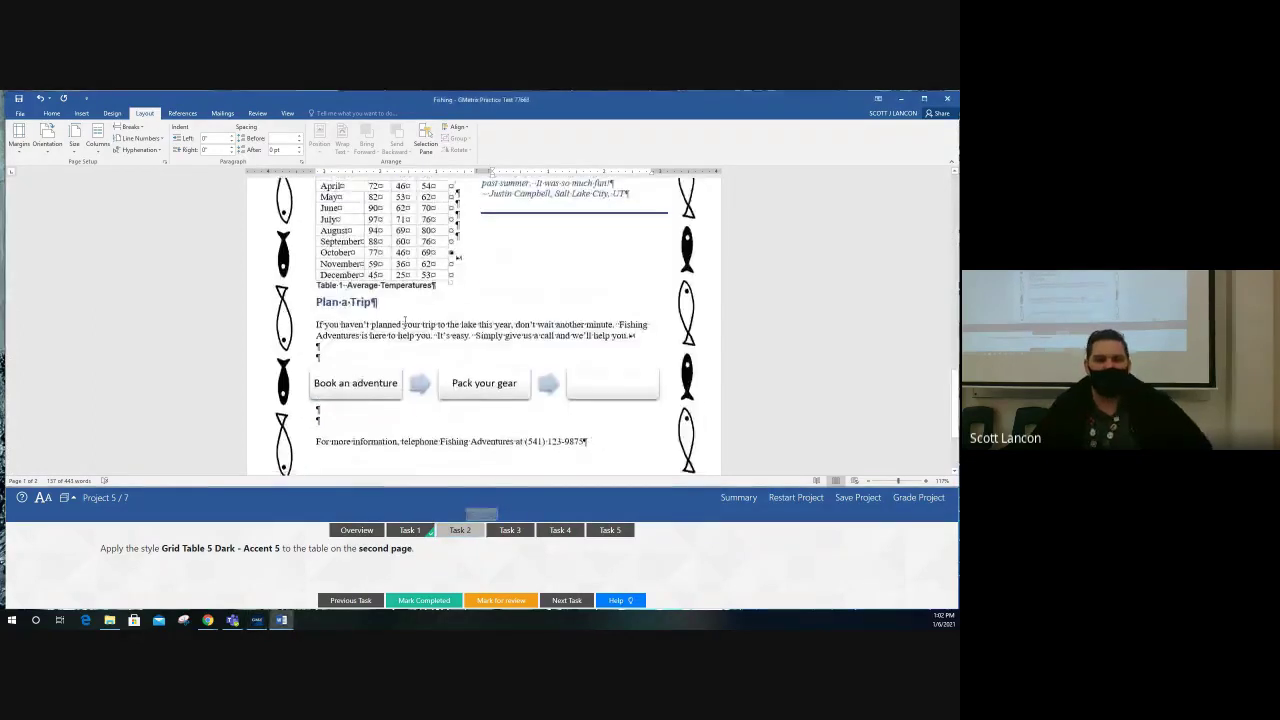
pyautogui.scroll(3, 386, 292)
pyautogui.click(369, 256)
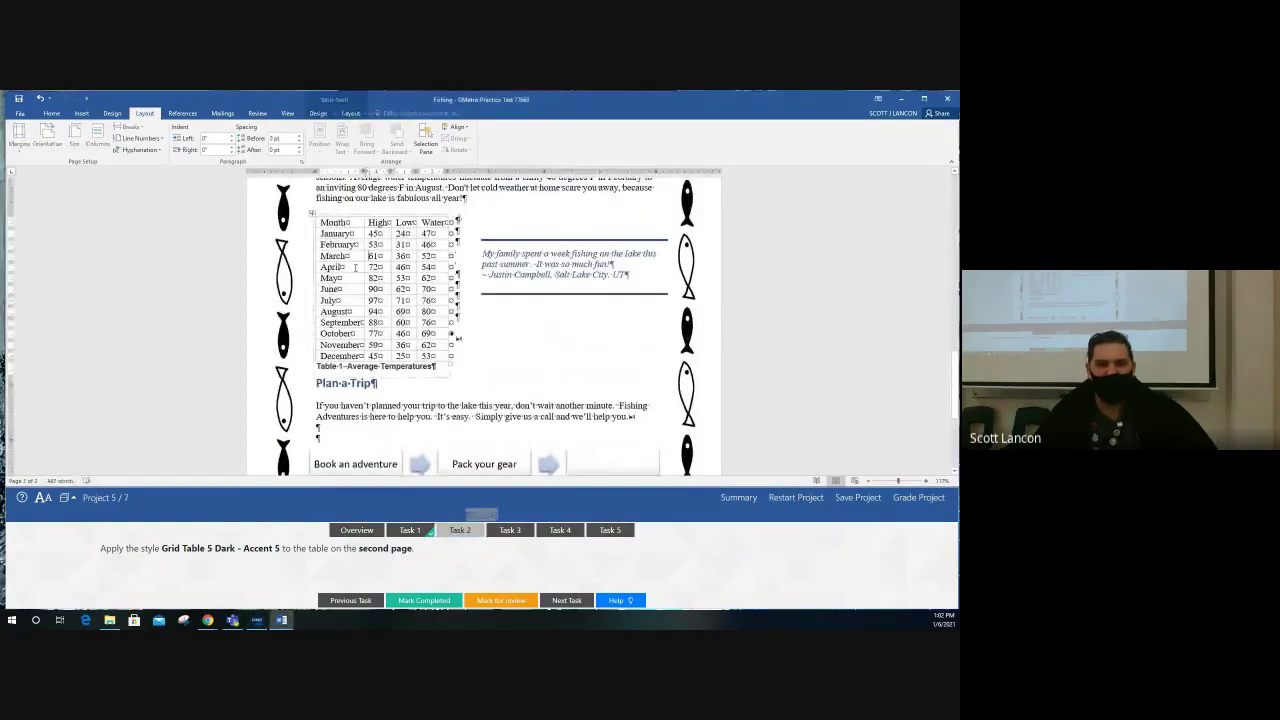
pyautogui.click(311, 215)
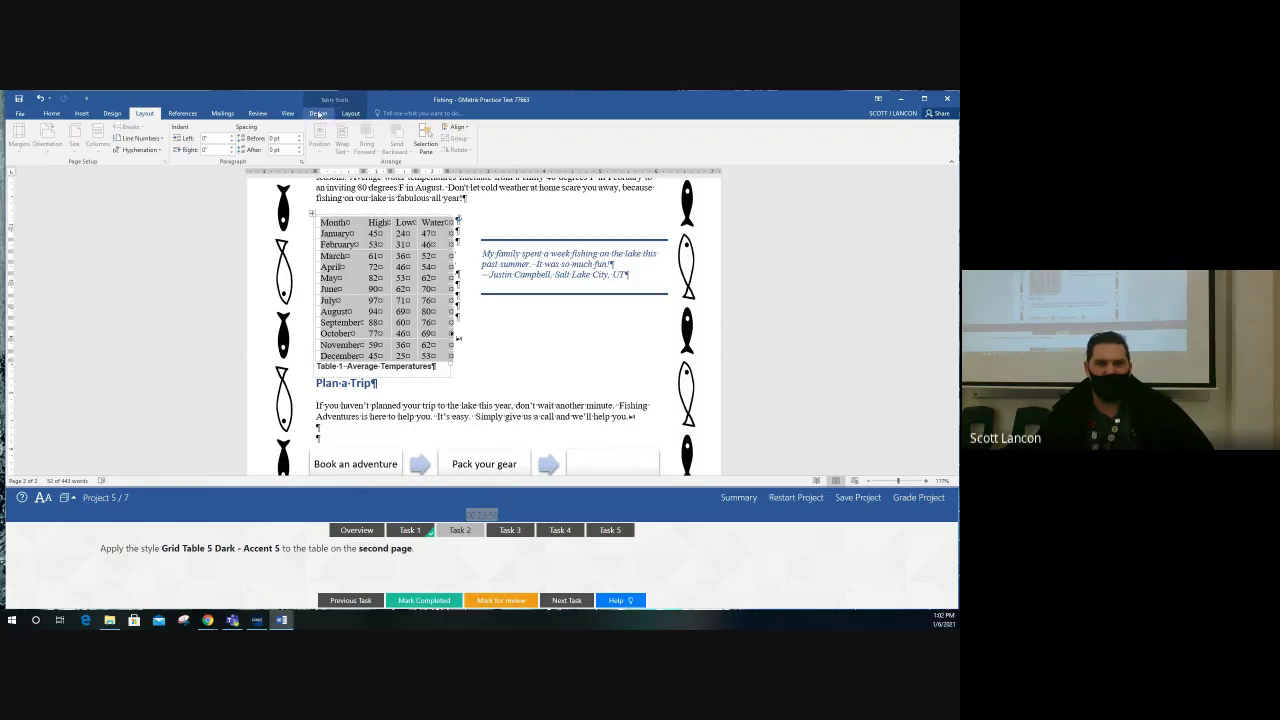
pyautogui.click(318, 114)
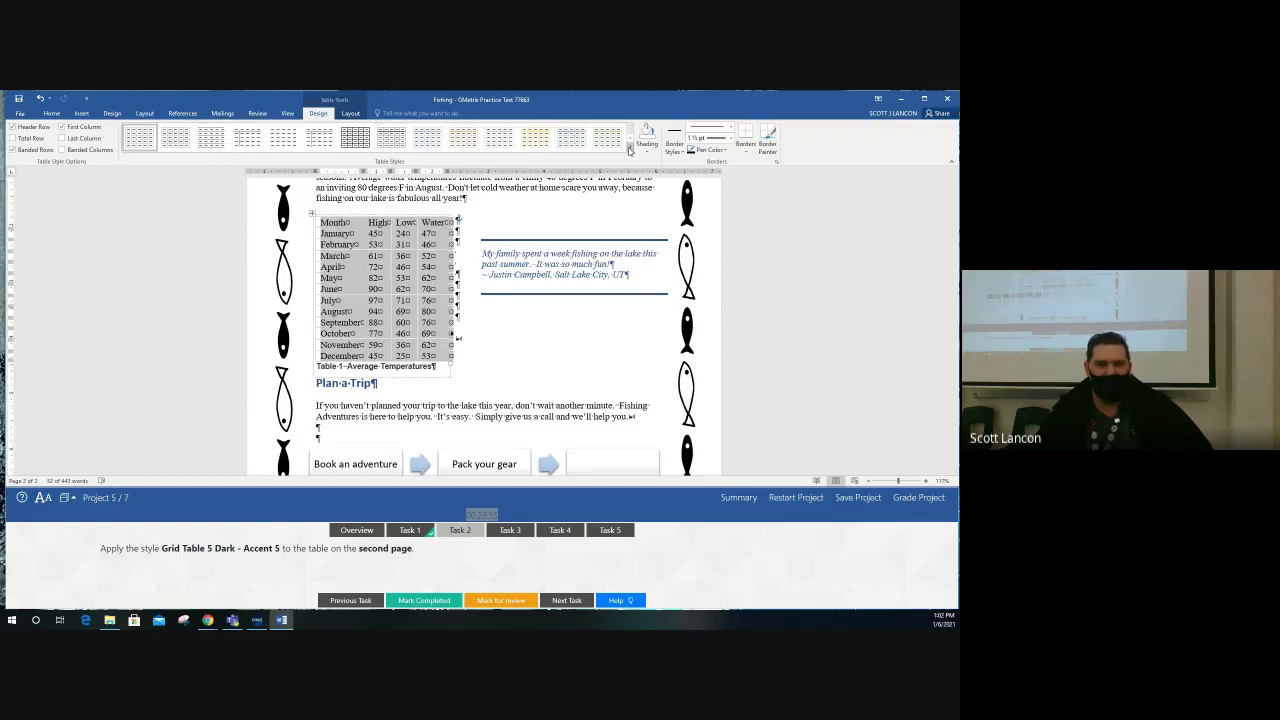
pyautogui.click(630, 148)
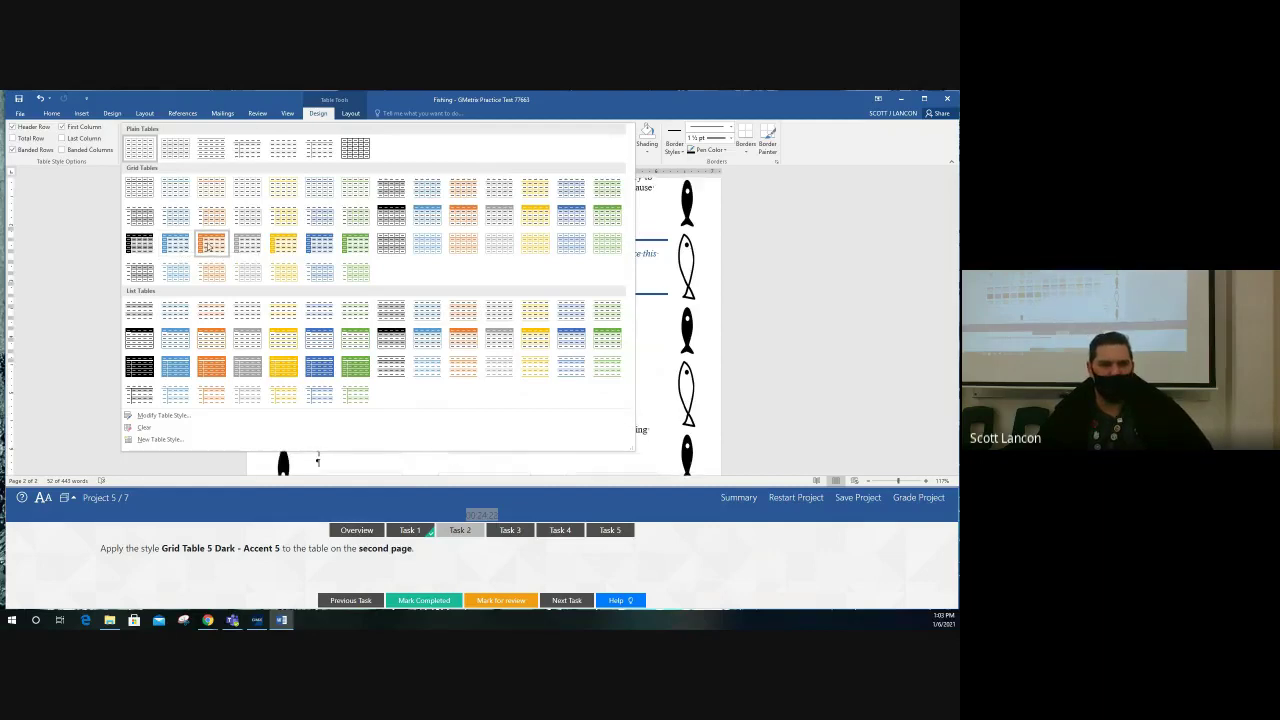
pyautogui.click(319, 245)
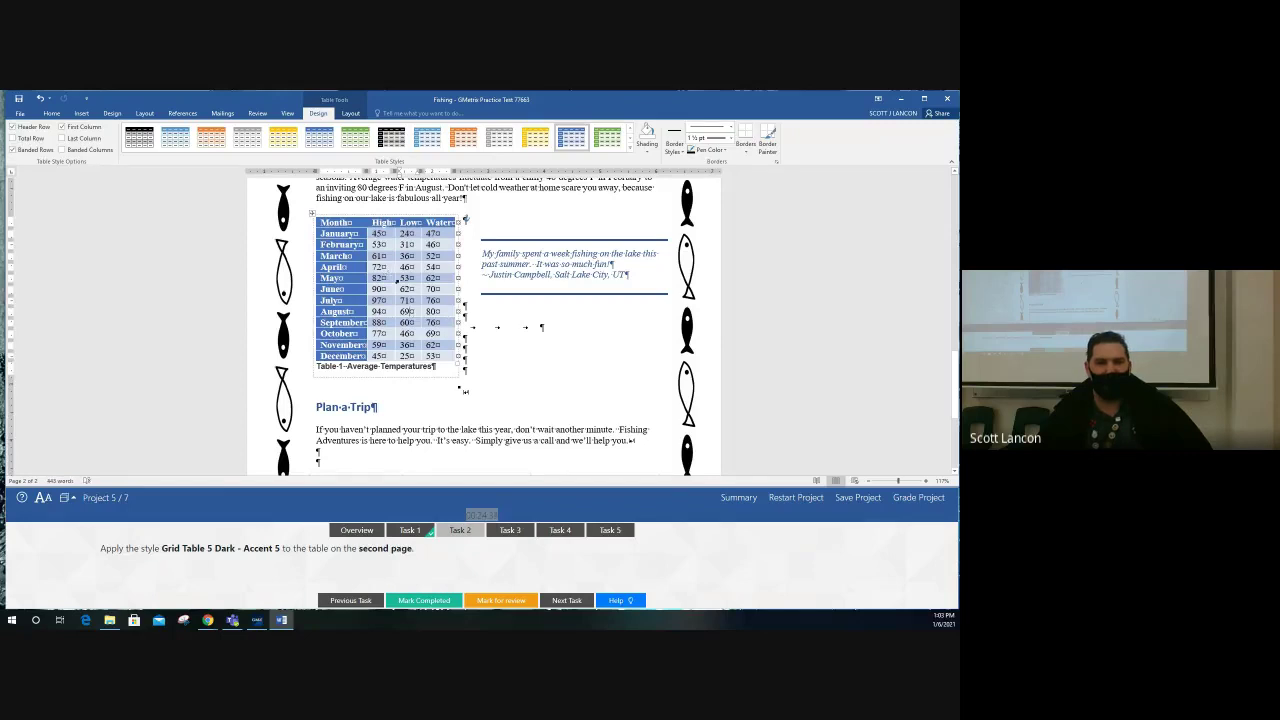
pyautogui.click(416, 601)
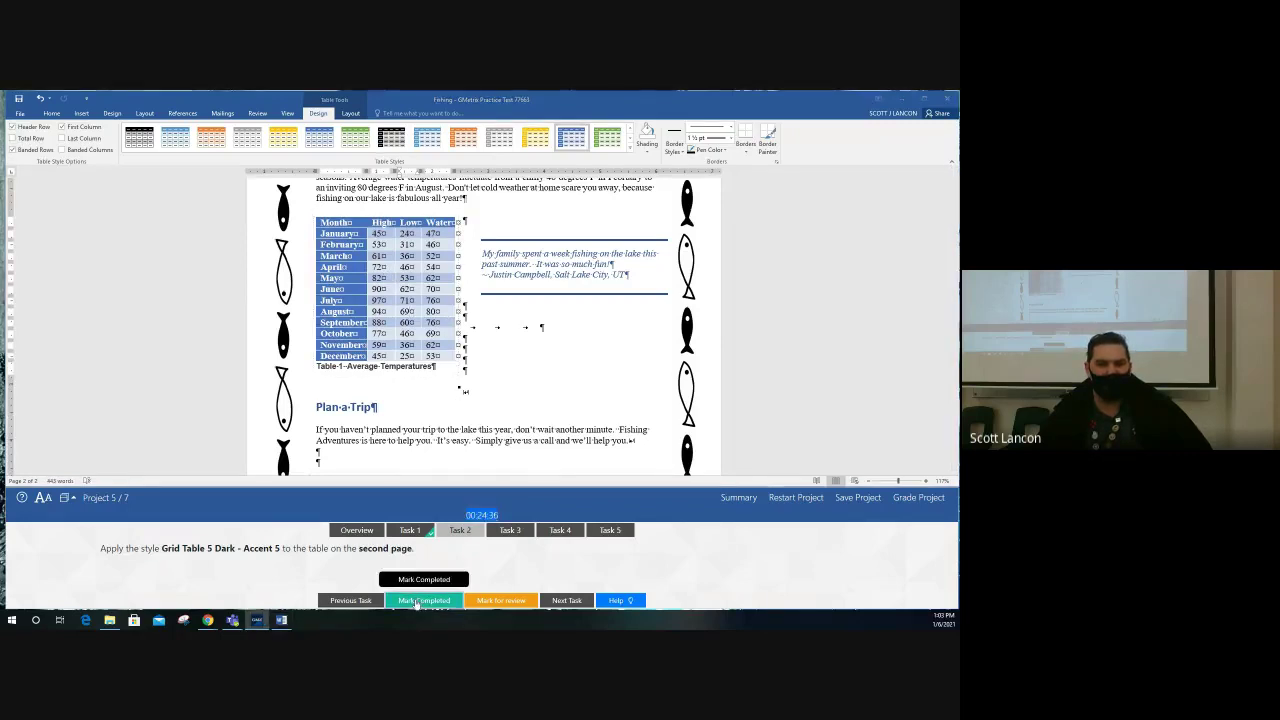
# - Open the Task 3 instructions and insert an endnote after "fabulous all year!" at the end of page 2's first paragraph
pyautogui.click(510, 530)
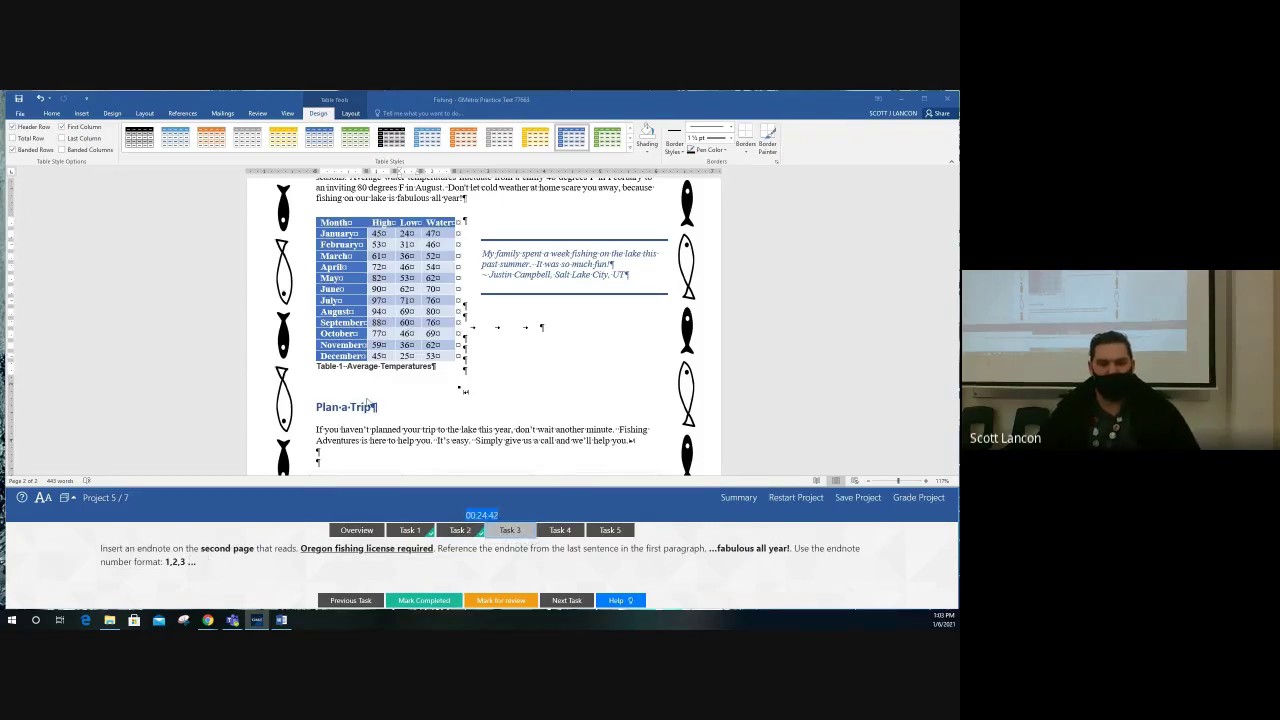
pyautogui.scroll(-1, 367, 402)
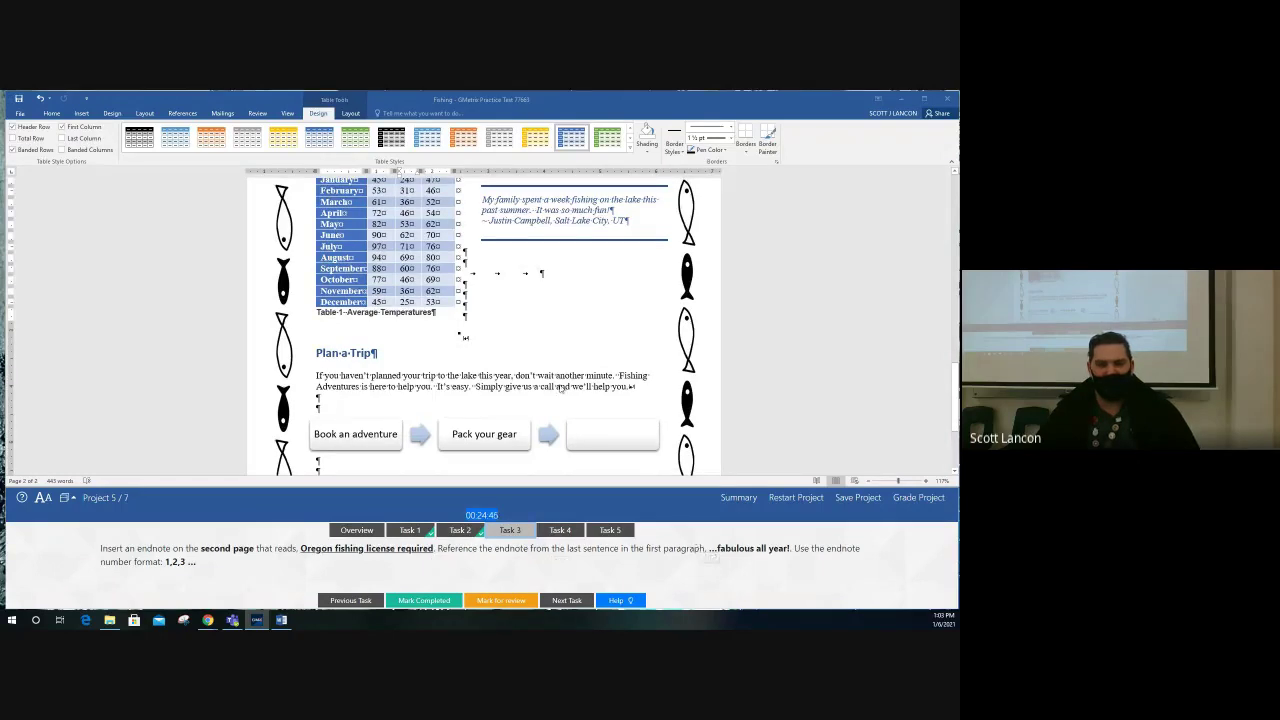
pyautogui.scroll(2, 507, 371)
pyautogui.scroll(1, 507, 371)
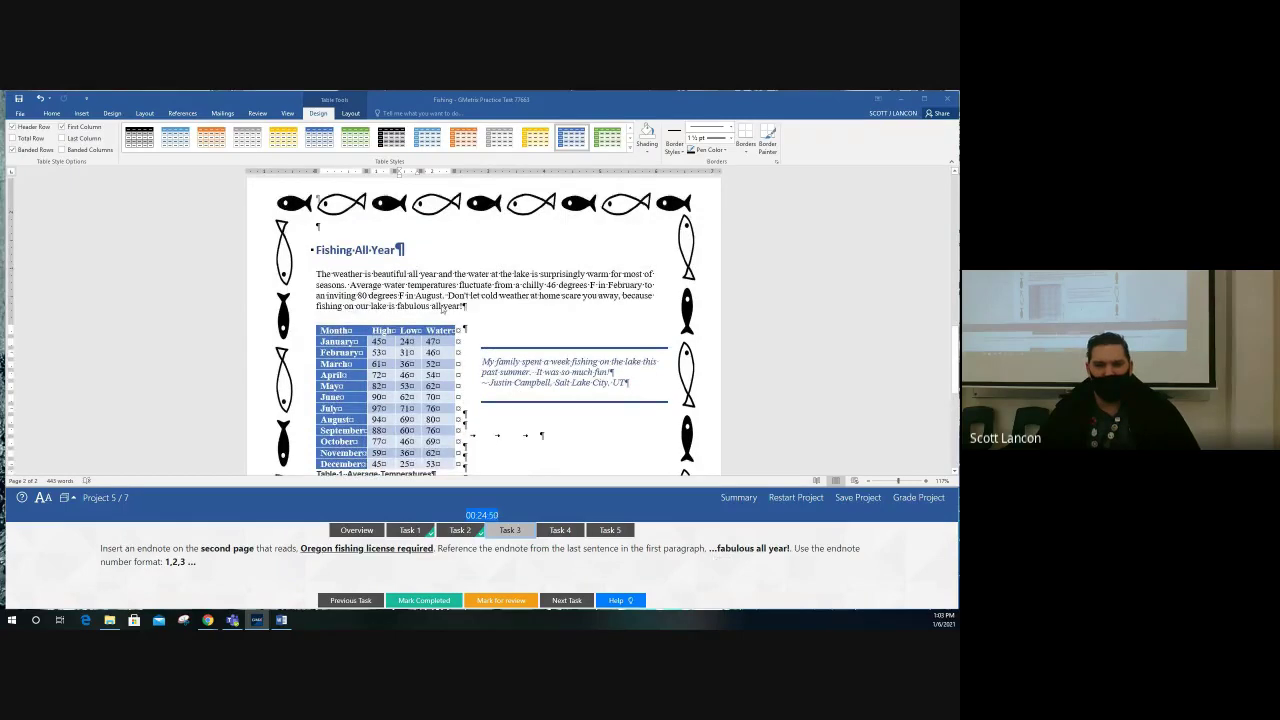
pyautogui.moveTo(398, 307); pyautogui.dragTo(460, 308)
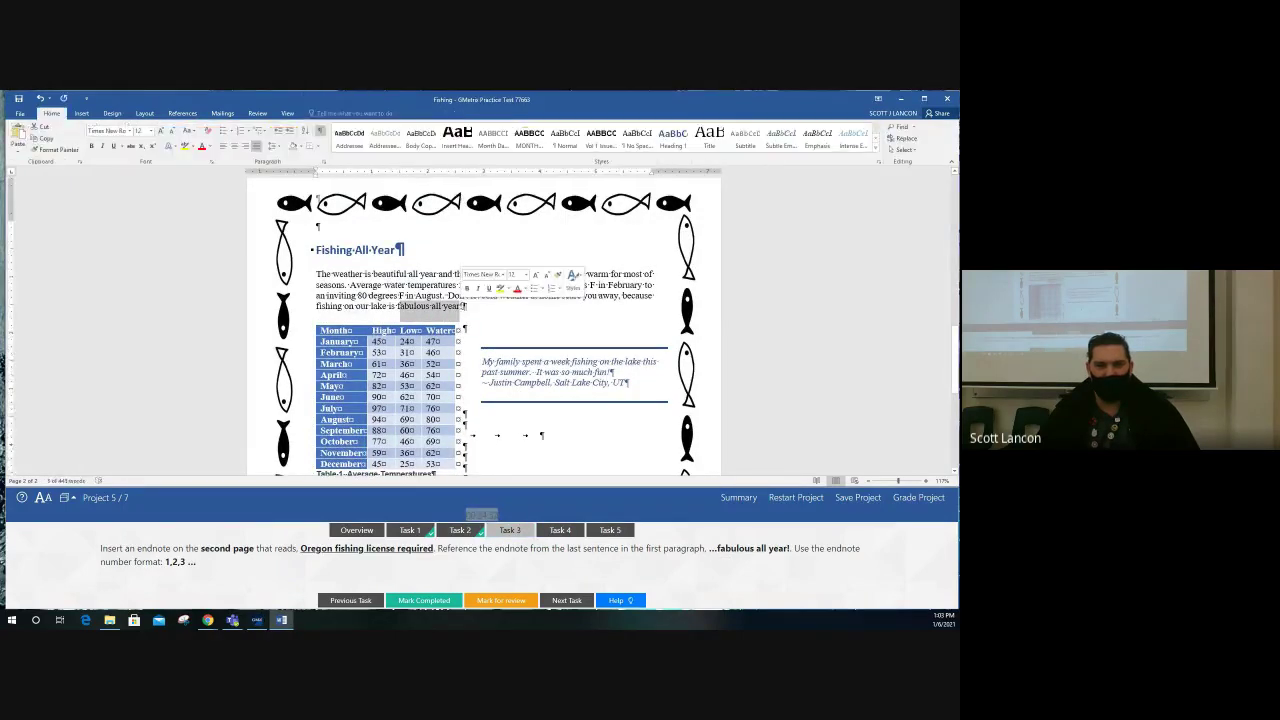
pyautogui.click(463, 306)
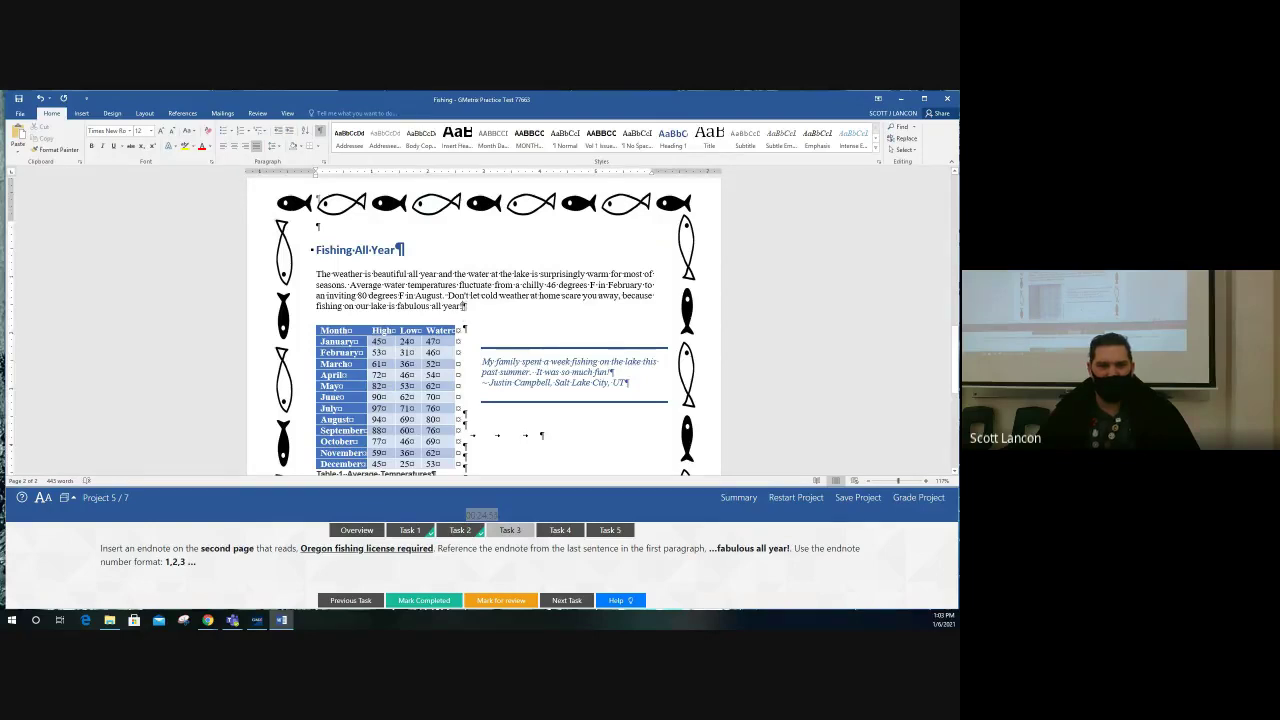
pyautogui.click(182, 113)
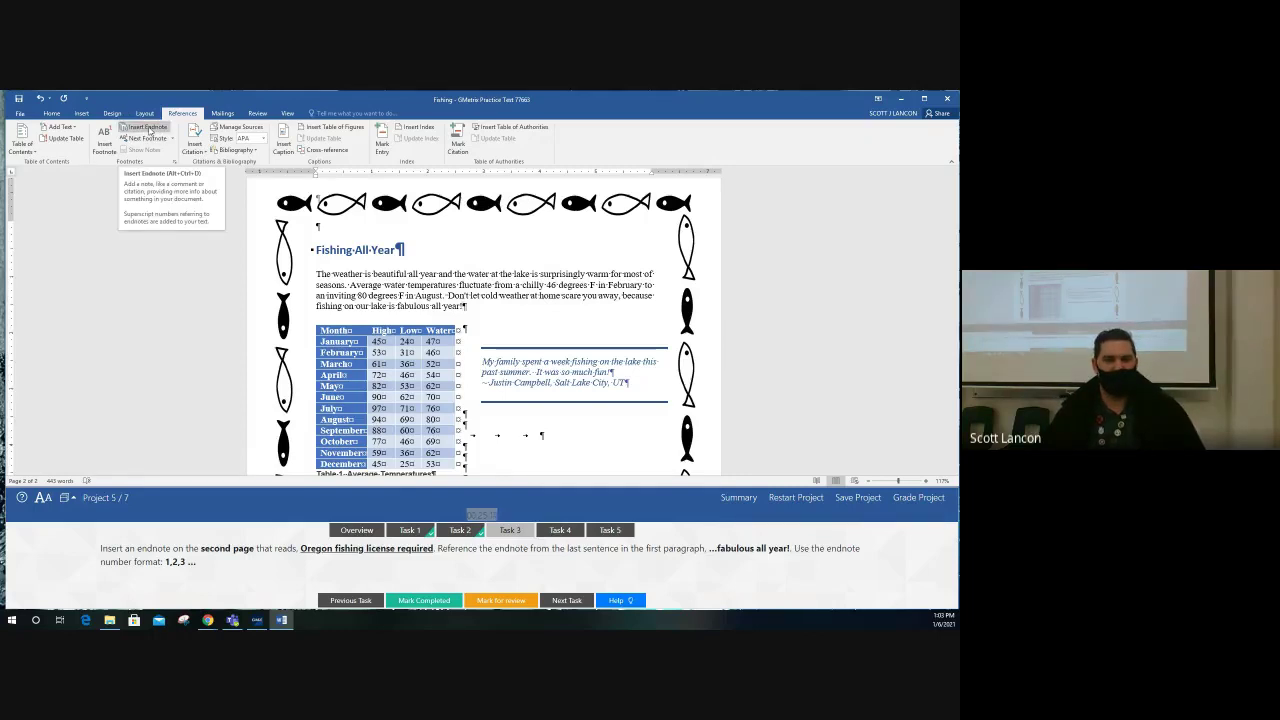
pyautogui.click(148, 128)
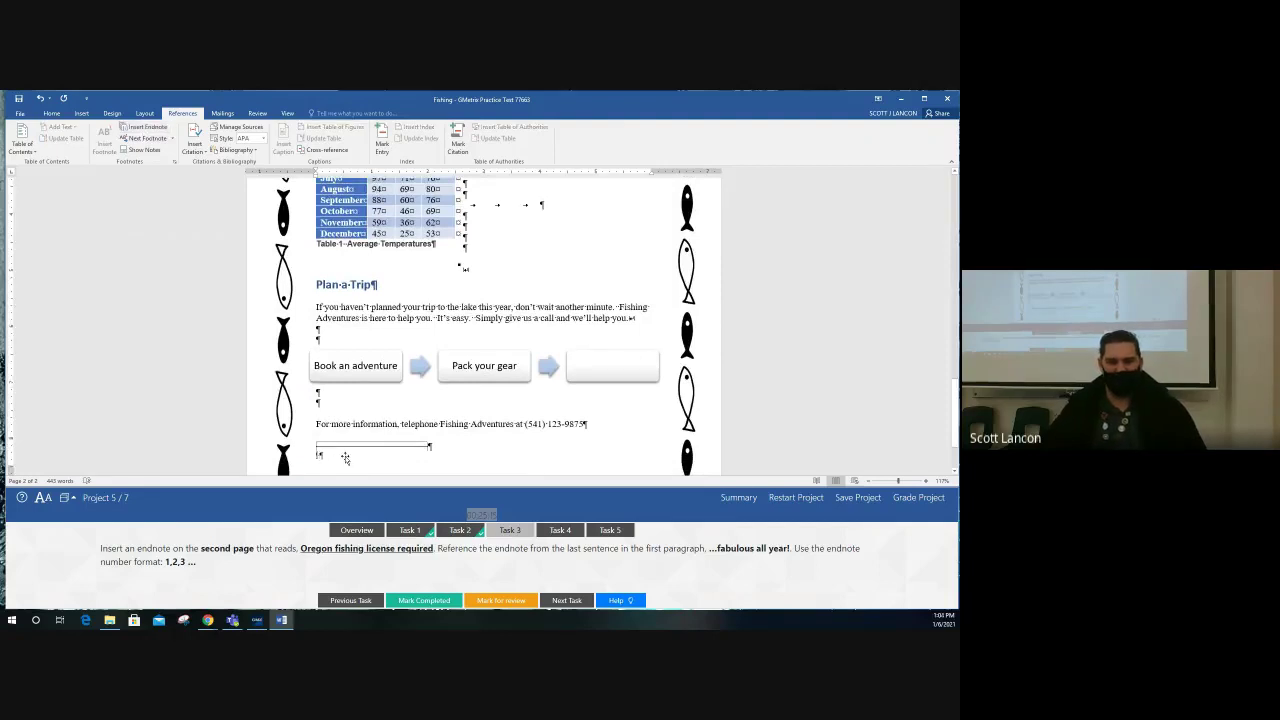
# - Enter "Oregon fishing license required" as the text of the new endnote at the end of the document
pyautogui.scroll(8, 345, 458)
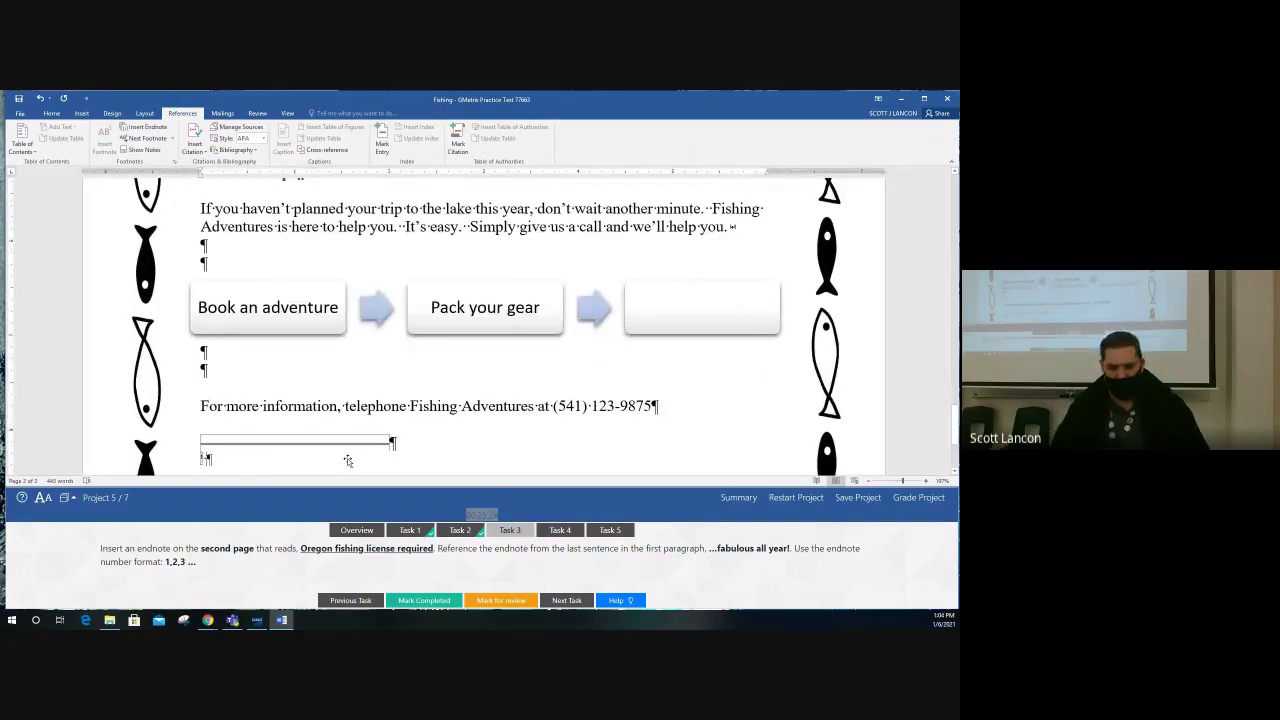
pyautogui.write('Oregon ')
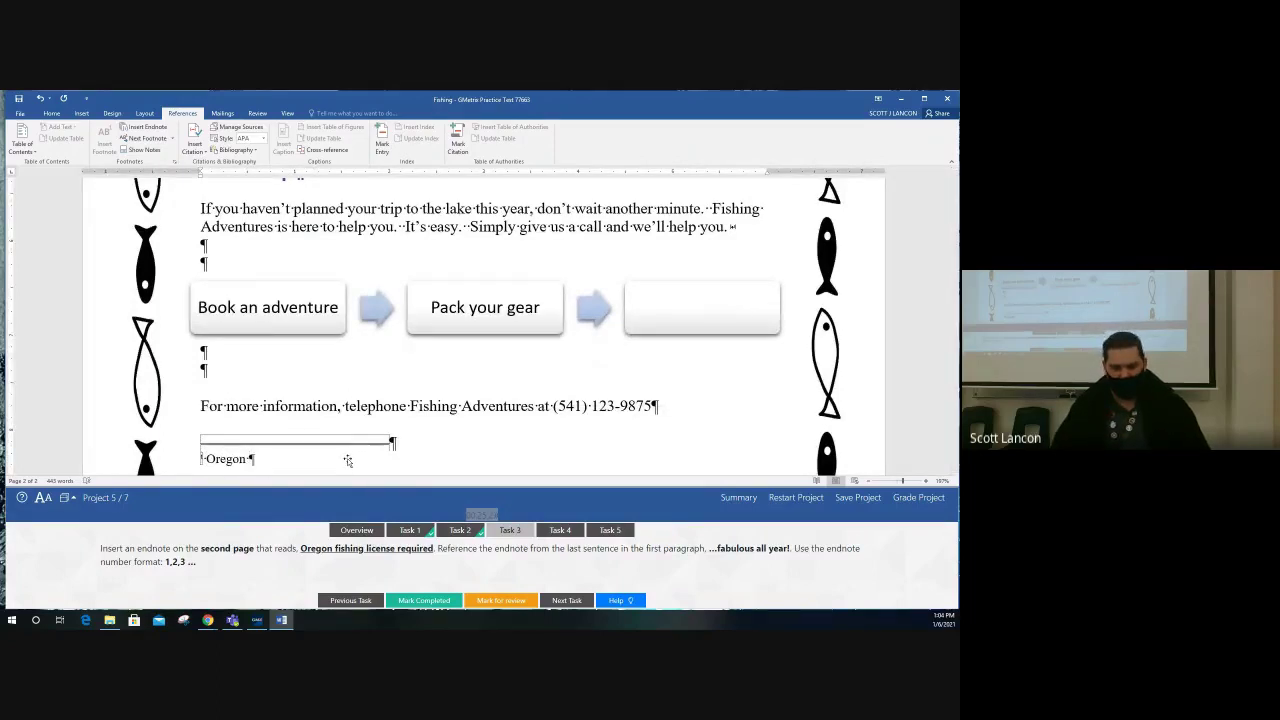
pyautogui.write('fishing lics')
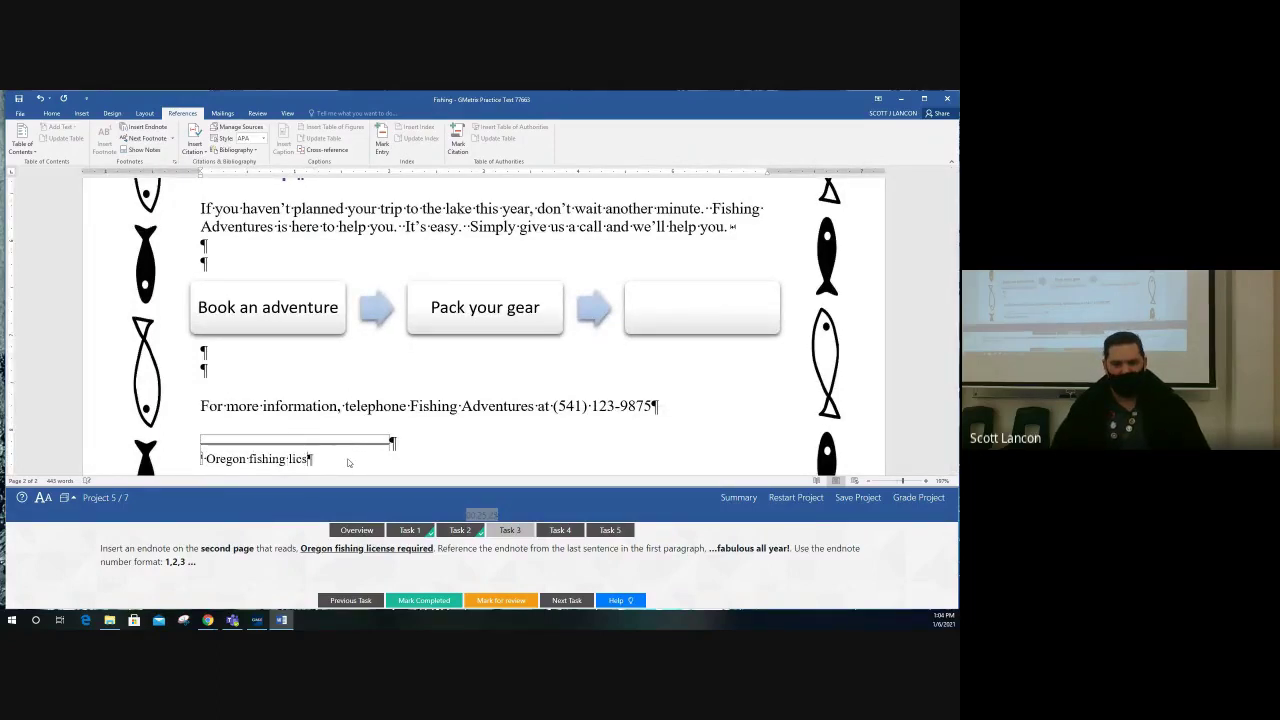
pyautogui.press('BackSpace')
pyautogui.write('ense requi')
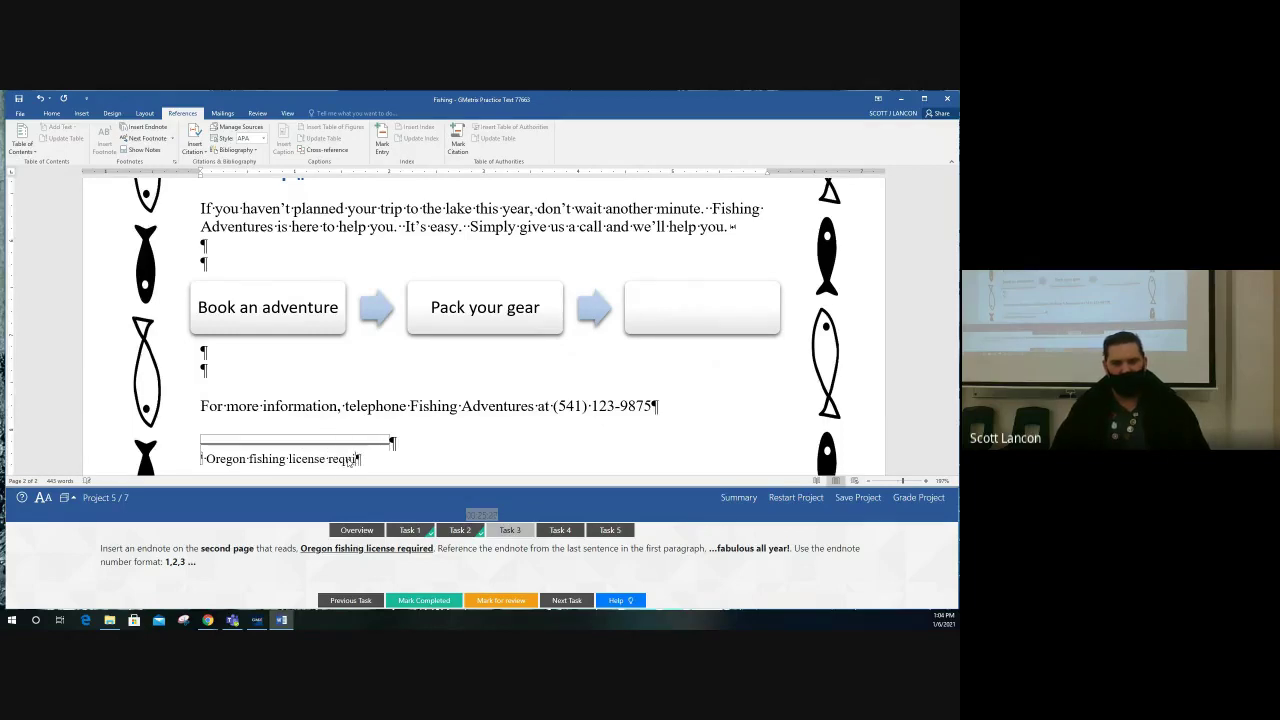
pyautogui.write('red')
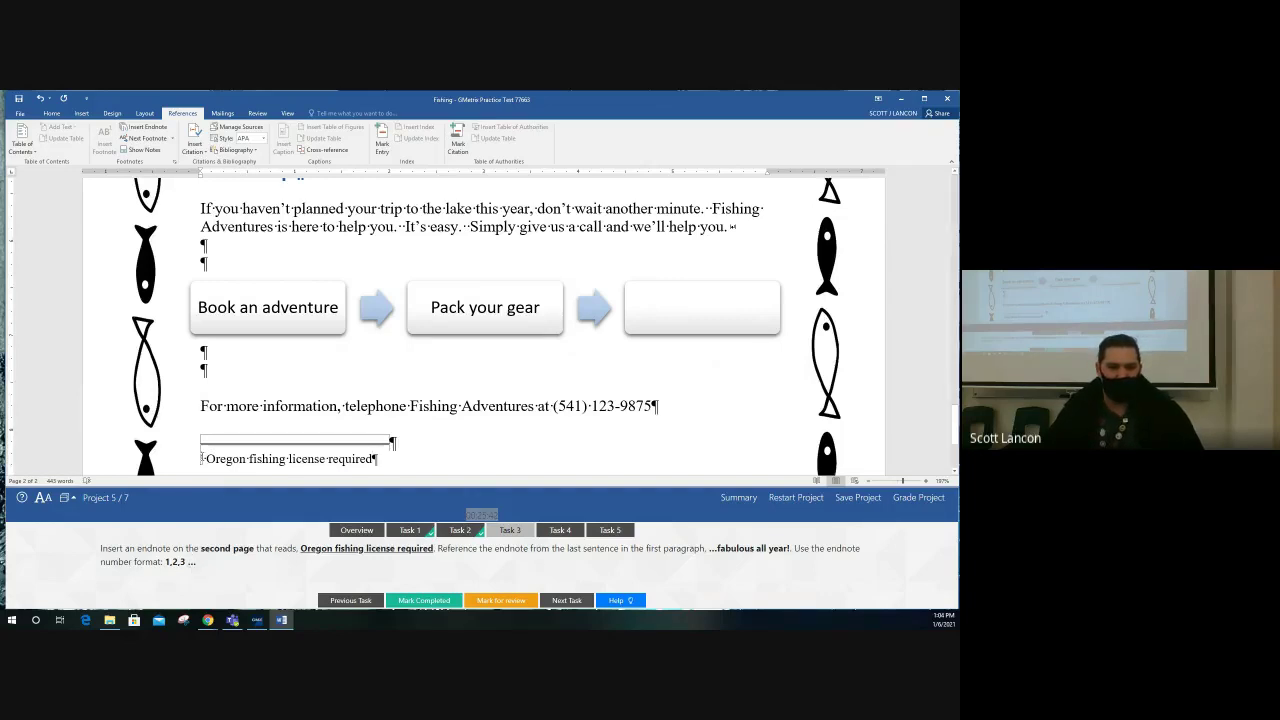
pyautogui.scroll(5, 485, 325)
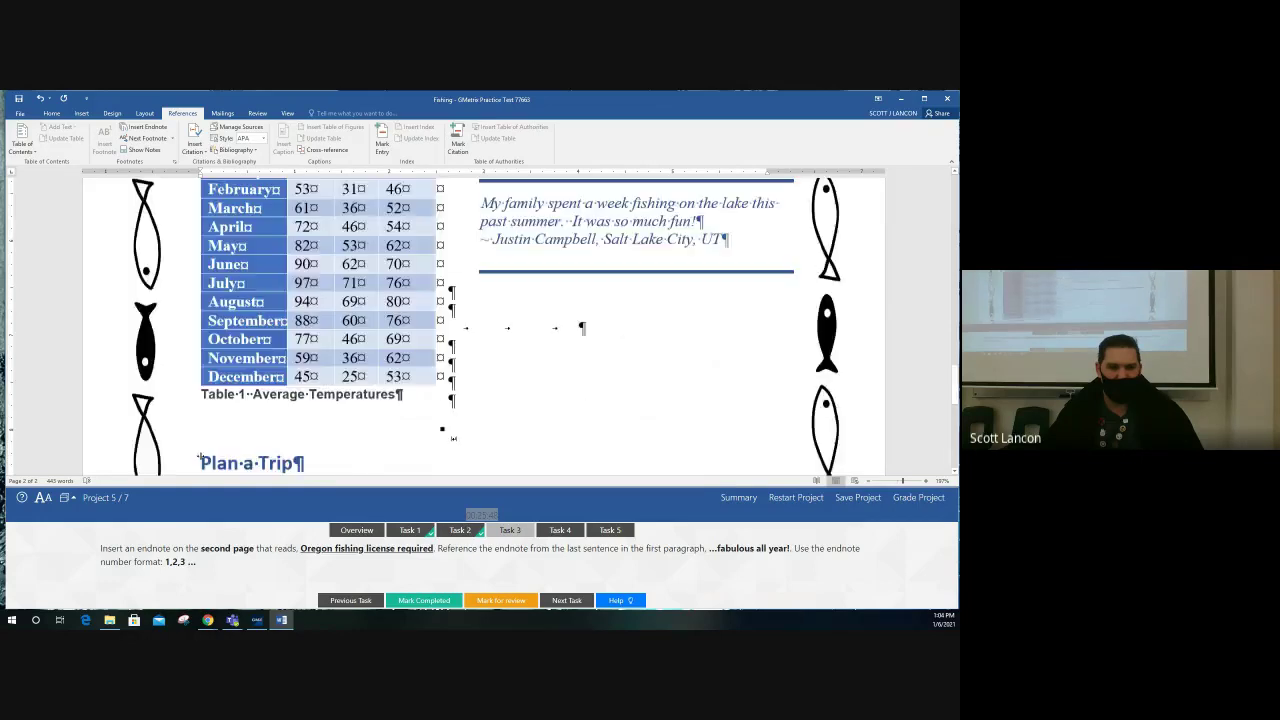
pyautogui.scroll(5, 453, 438)
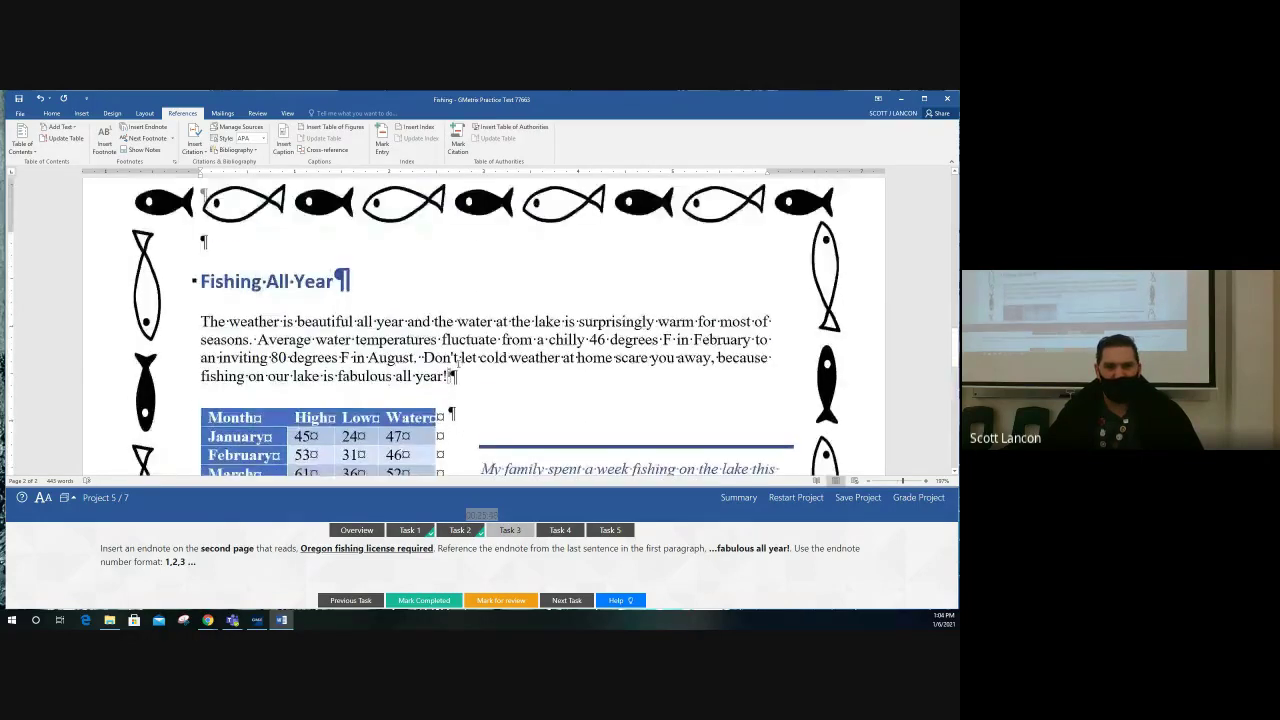
pyautogui.rightClick(452, 376)
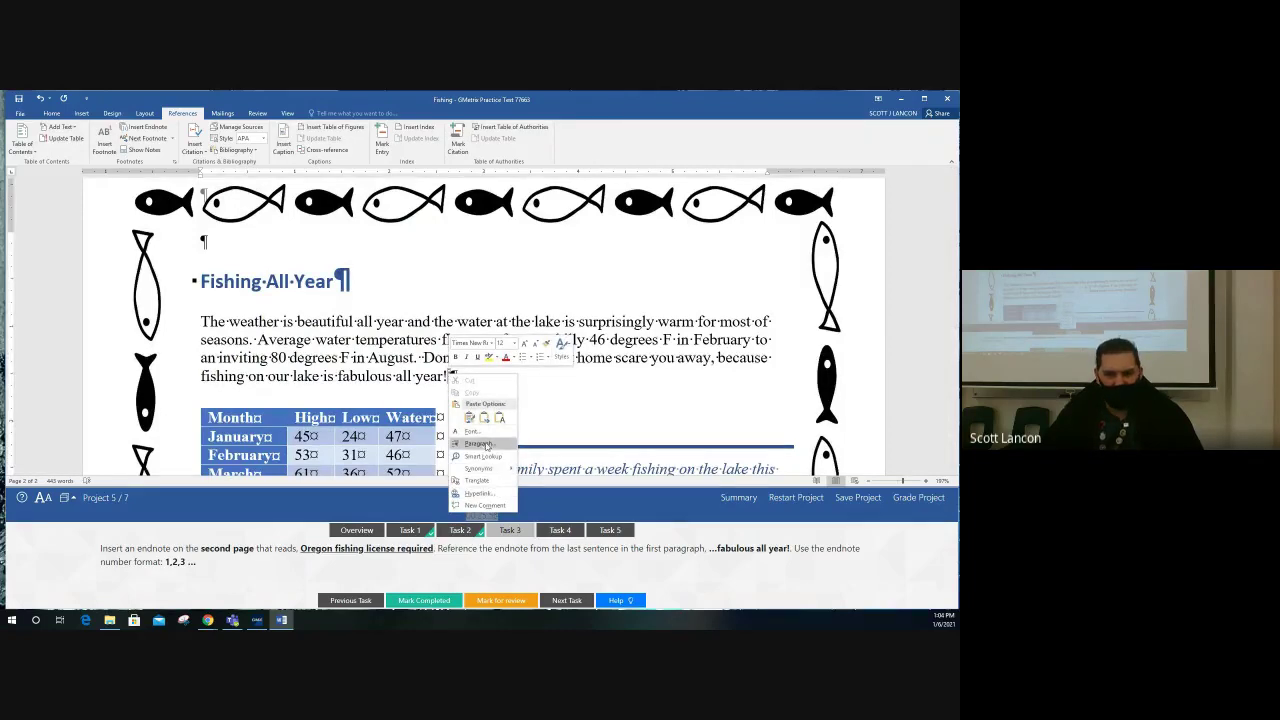
pyautogui.press('Escape')
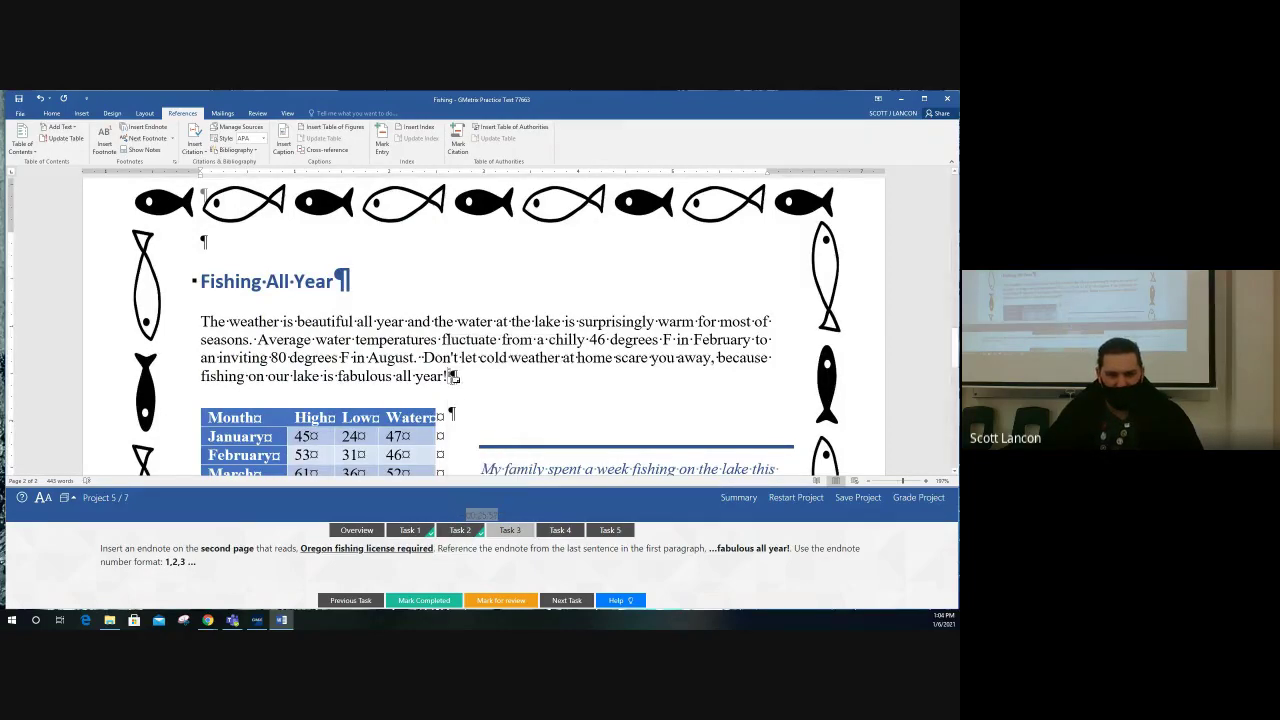
pyautogui.rightClick(450, 376)
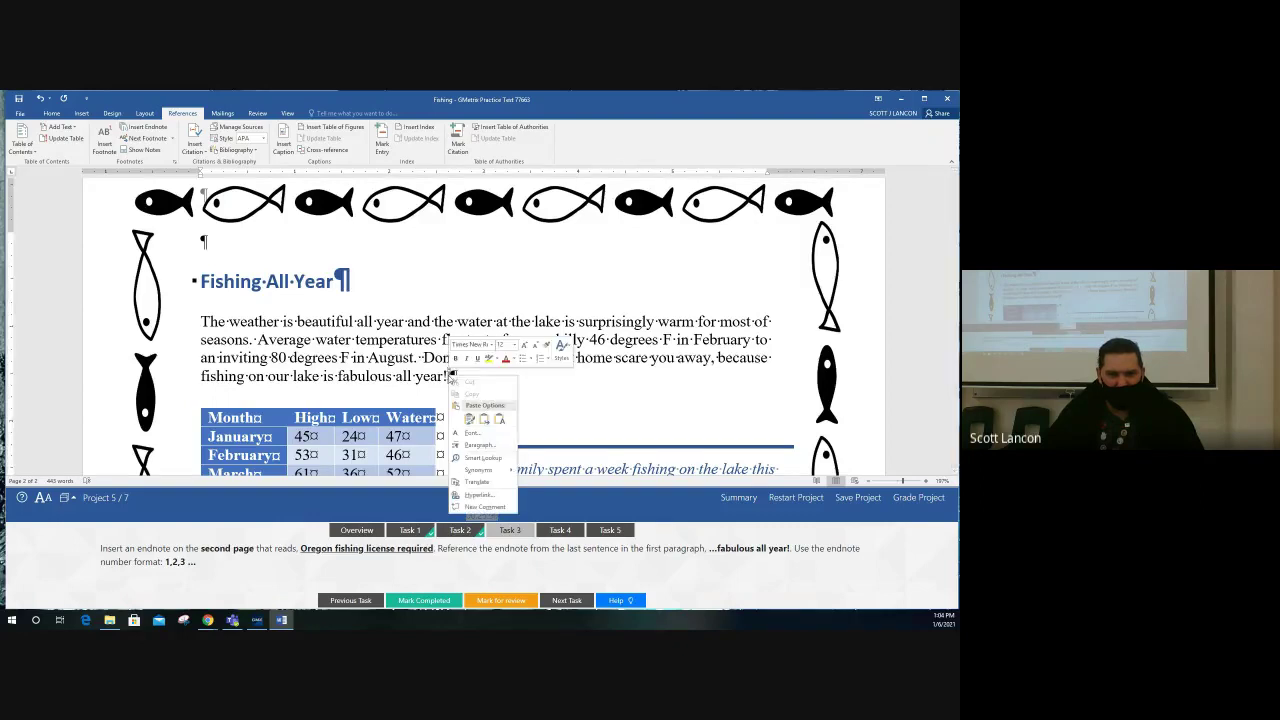
pyautogui.press('Escape')
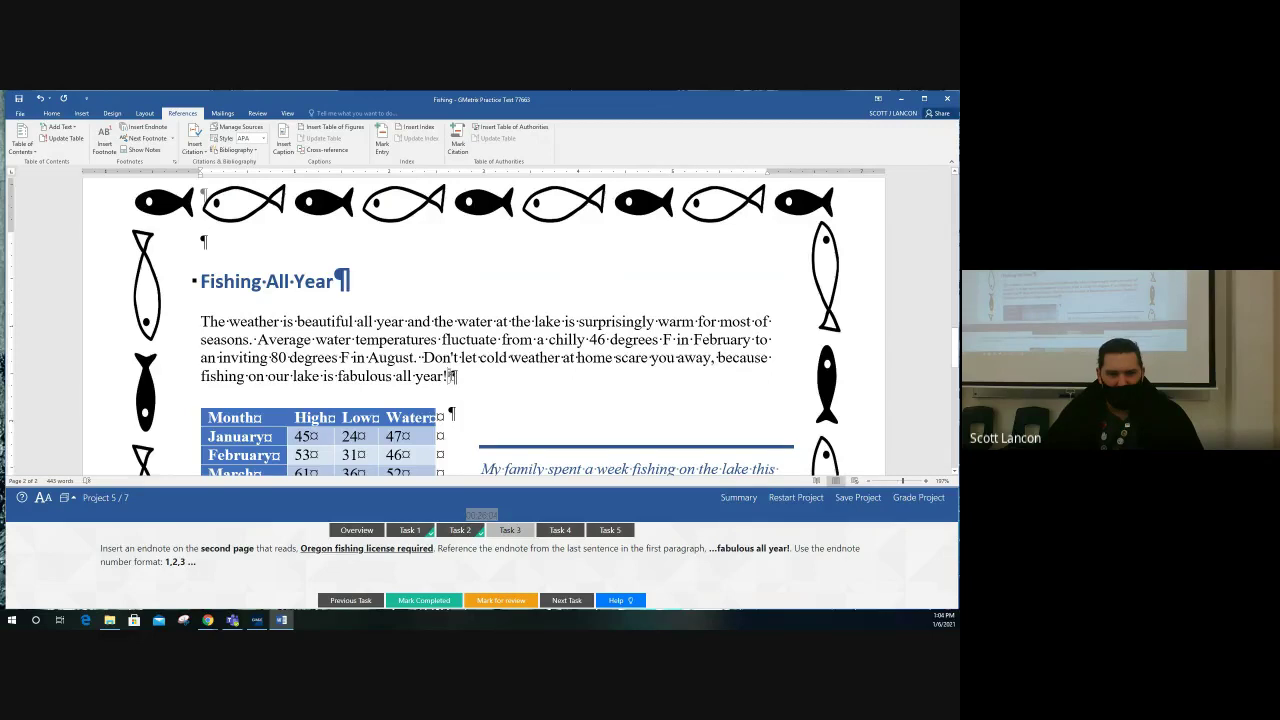
pyautogui.rightClick(450, 376)
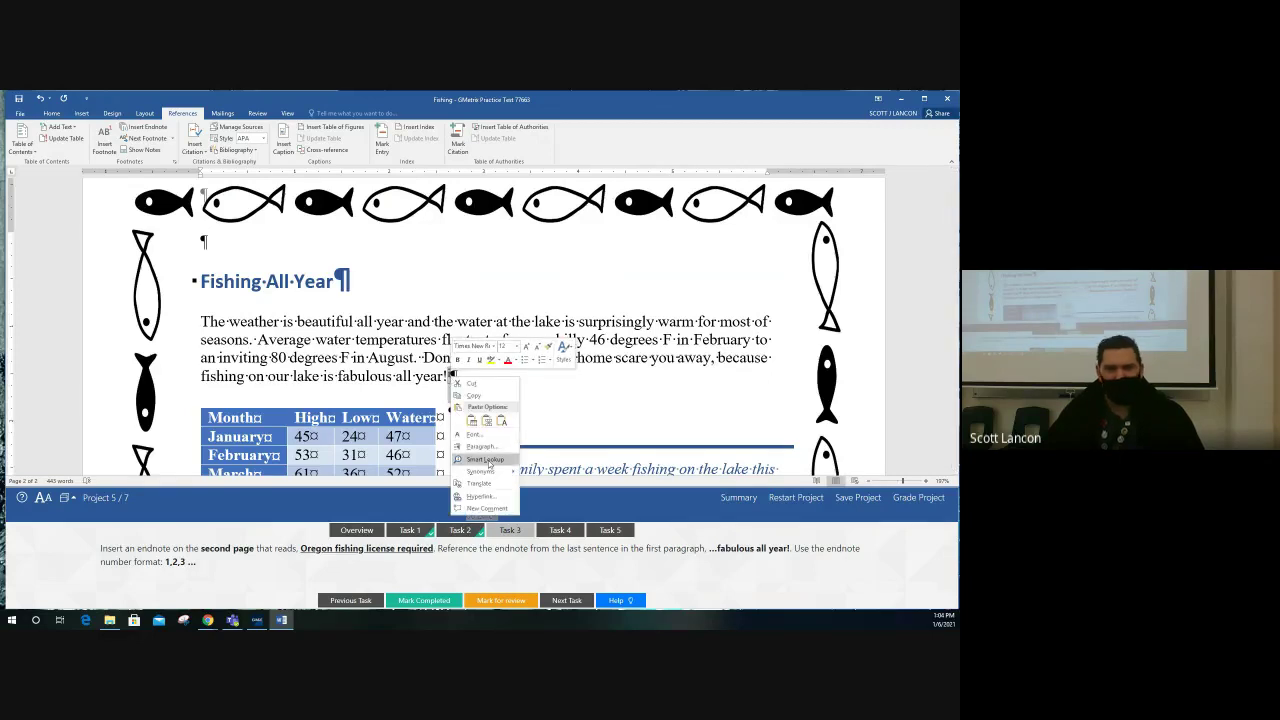
# - Apply the 1, 2, 3, … number format to the endnote after "fabulous all year!" and mark Task 3 as completed
pyautogui.click(452, 377)
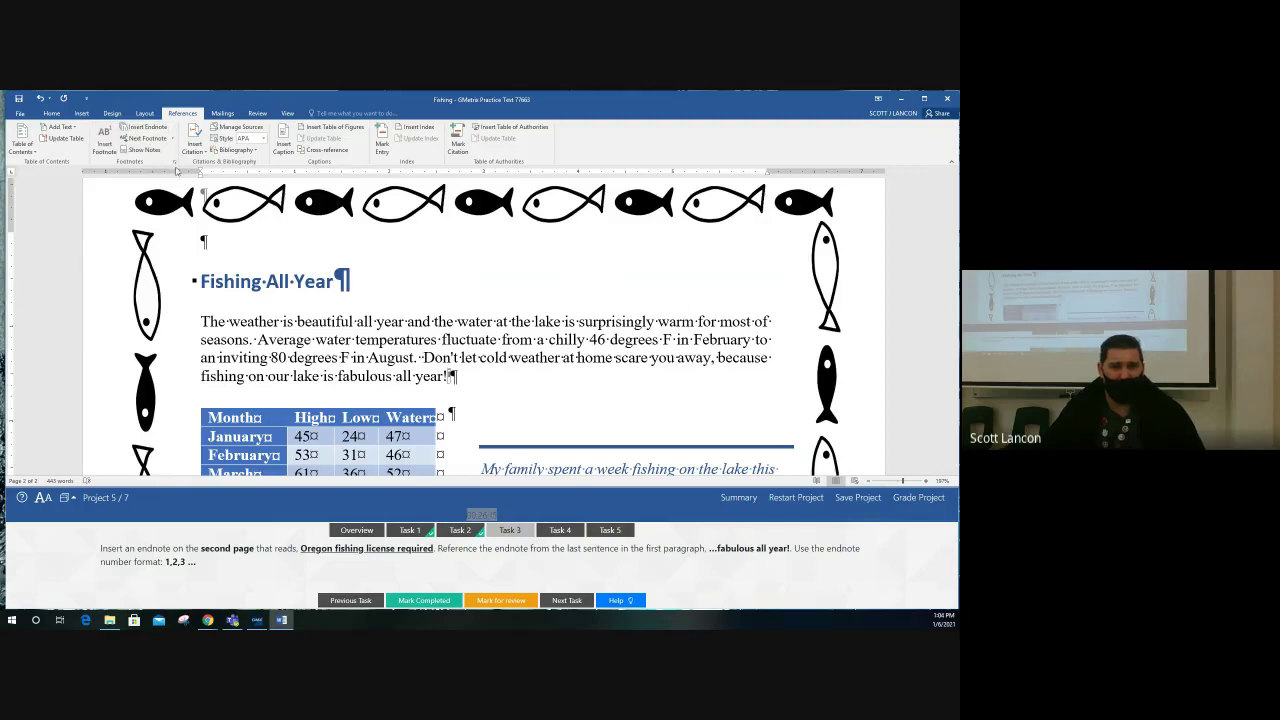
pyautogui.click(175, 163)
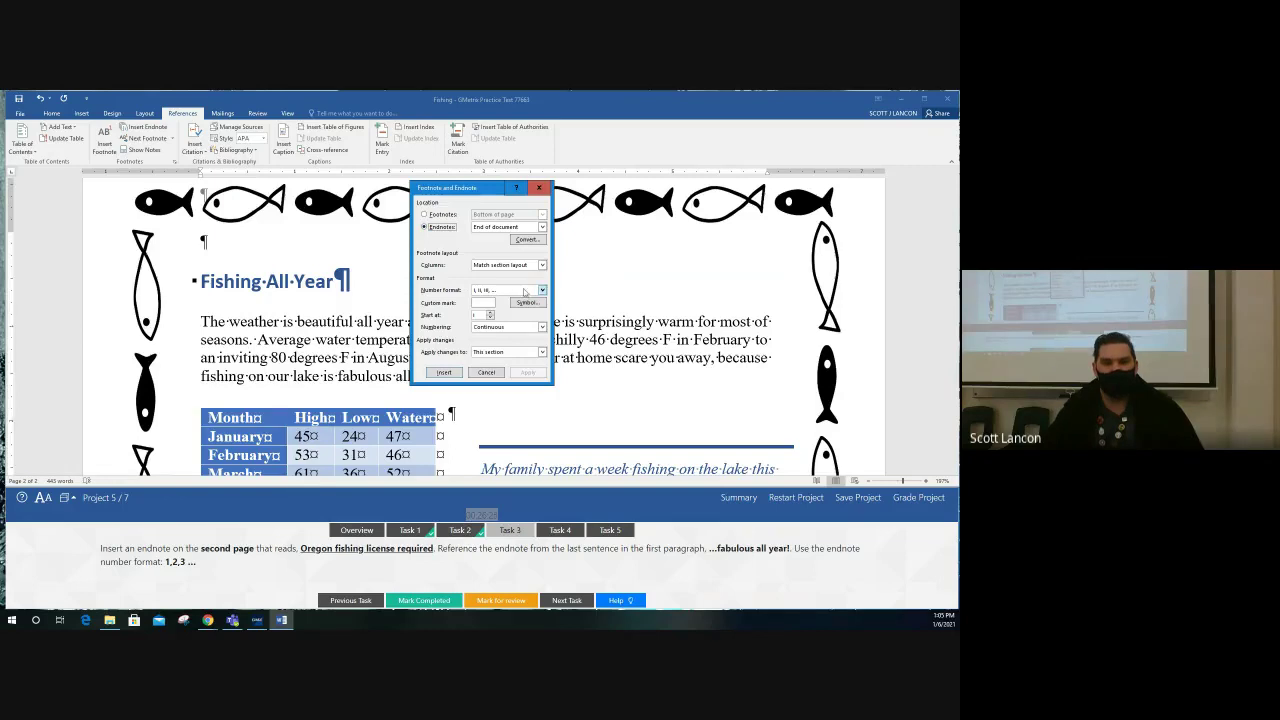
pyautogui.click(541, 290)
pyautogui.click(526, 301)
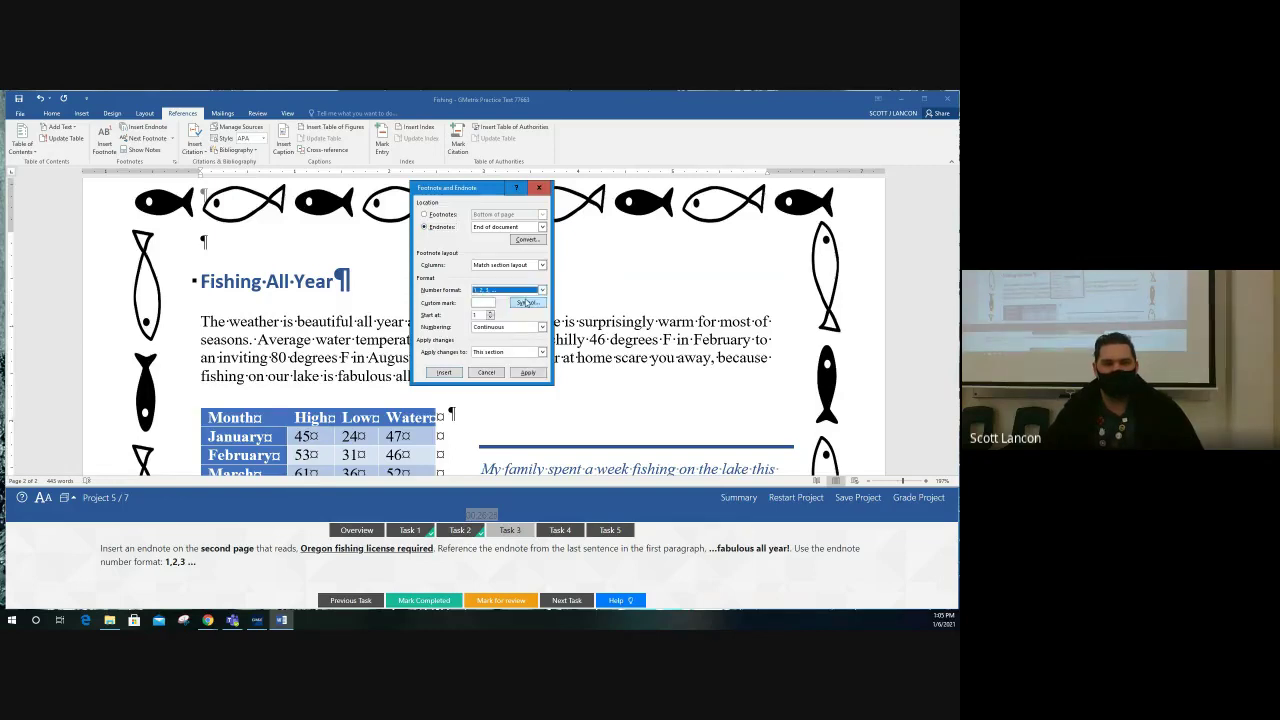
pyautogui.click(527, 373)
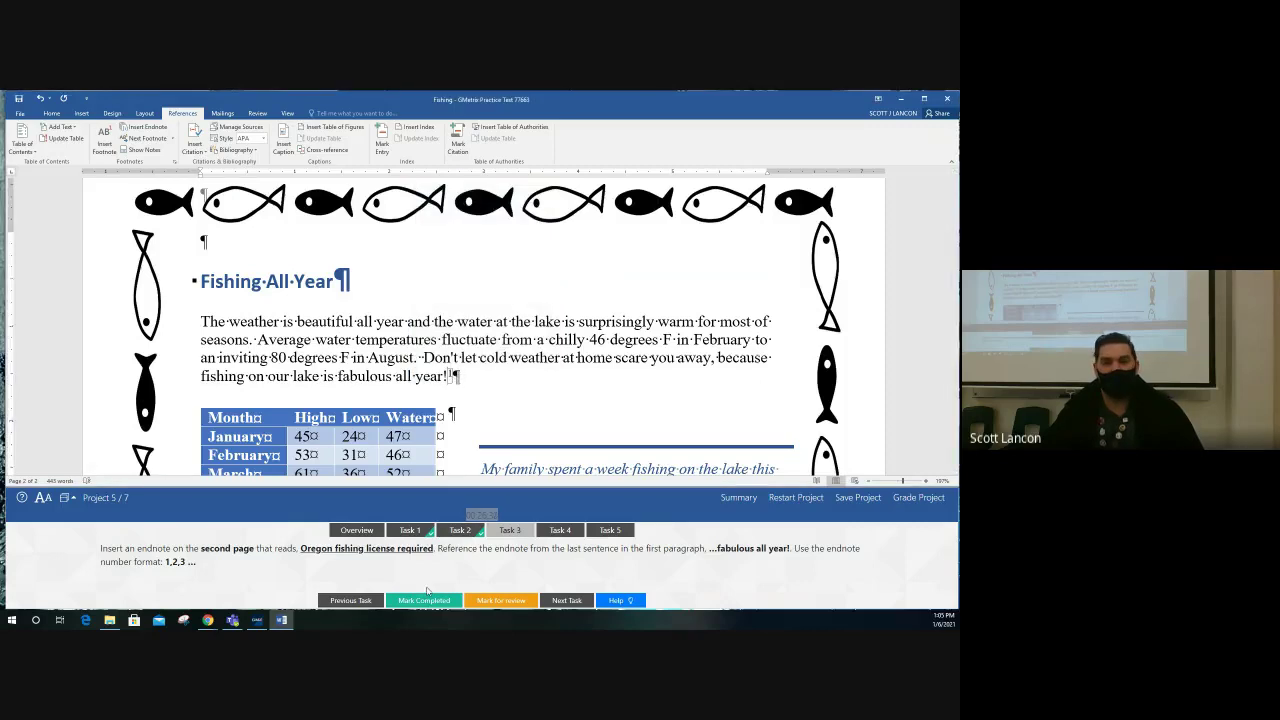
pyautogui.click(509, 578)
pyautogui.click(424, 600)
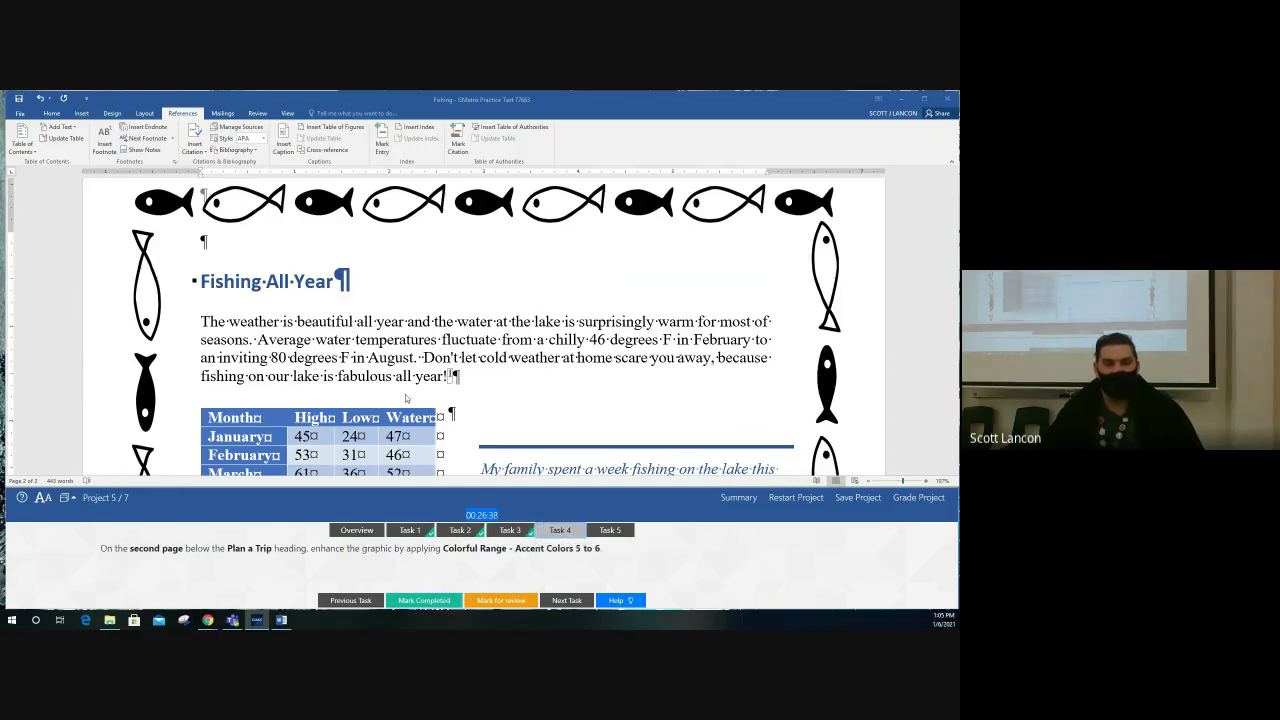
# - Apply Colorful Range - Accent Colors 5 to 6 to the SmartArt graphic below the Plan a Trip heading and mark Task 4 as completed
pyautogui.scroll(-10, 398, 390)
pyautogui.scroll(4, 398, 390)
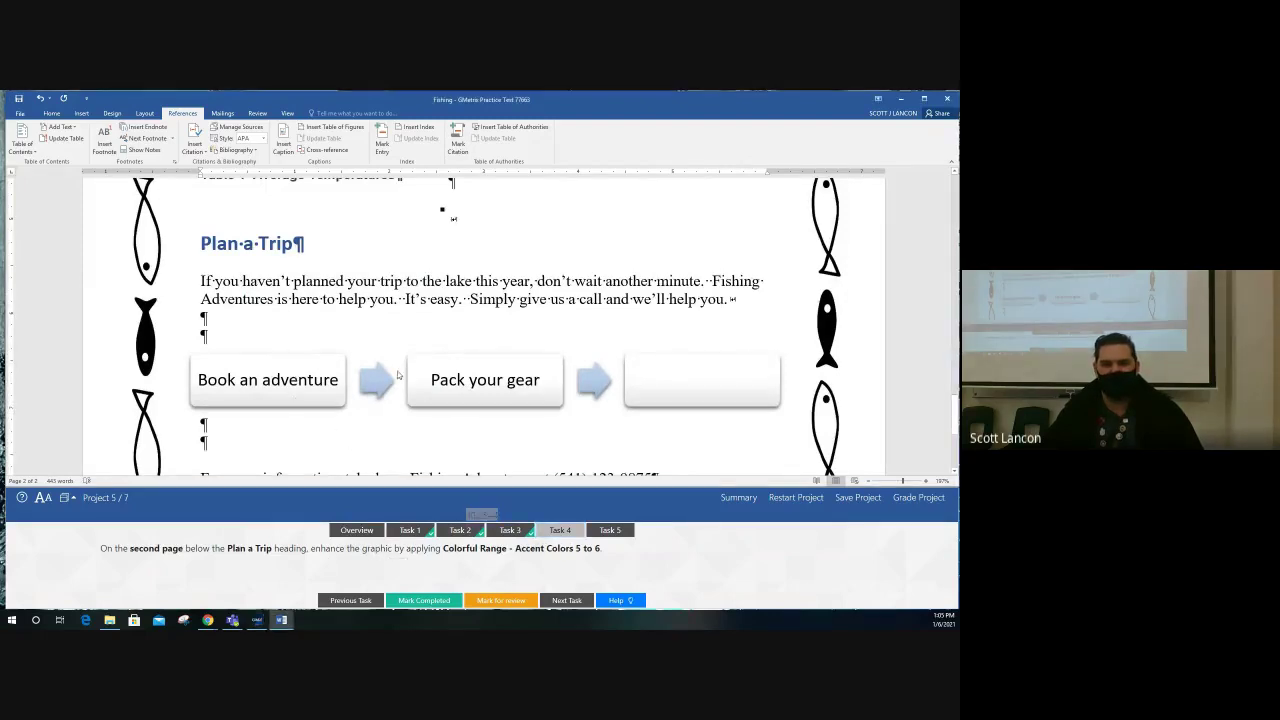
pyautogui.click(453, 372)
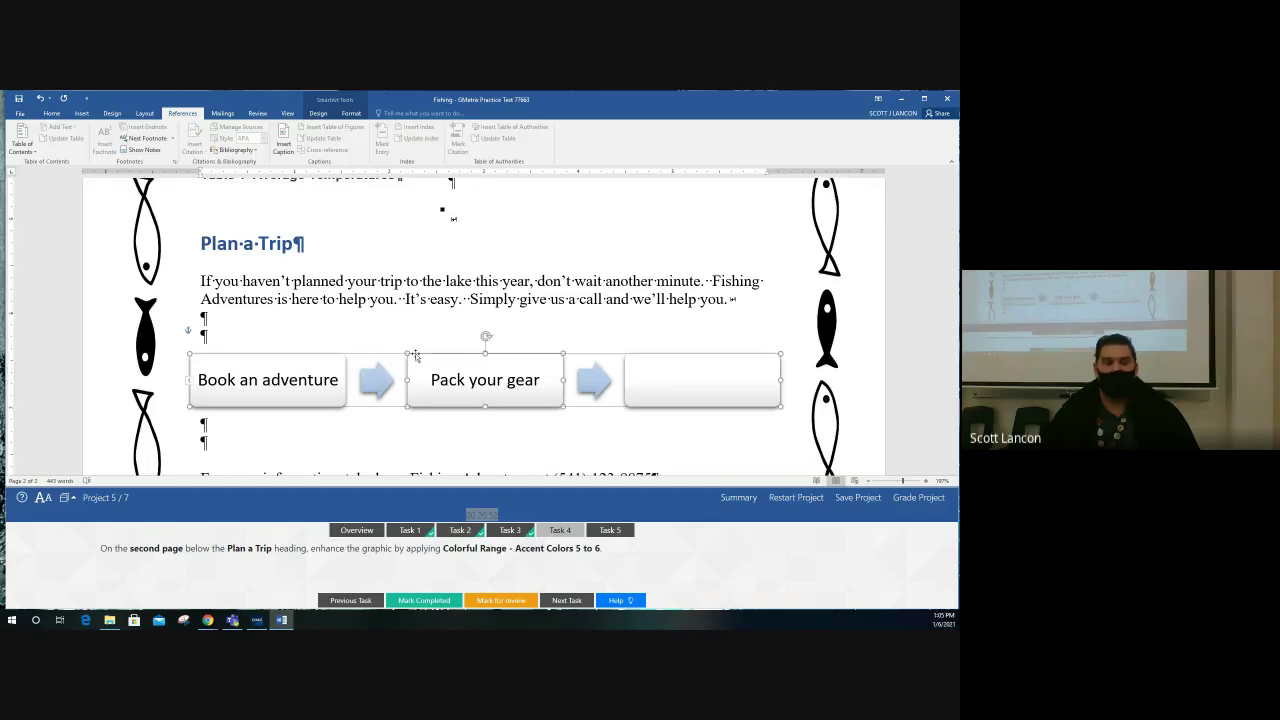
pyautogui.click(318, 113)
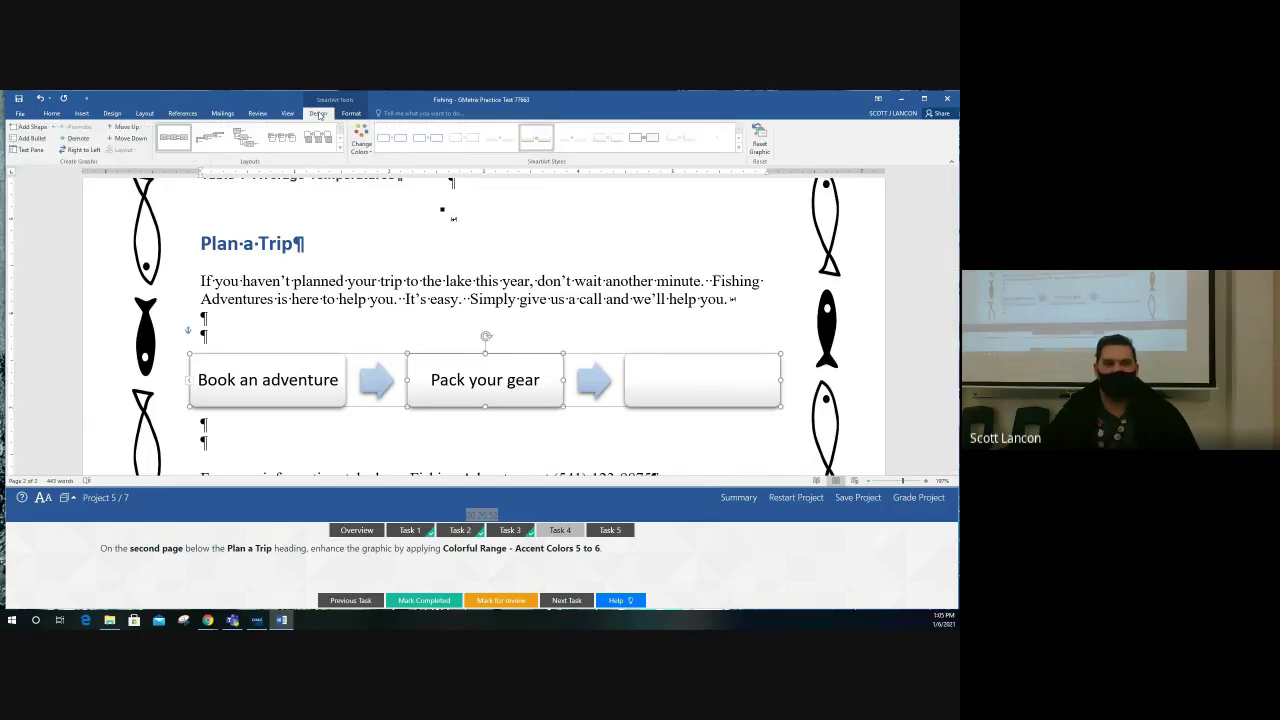
pyautogui.click(362, 148)
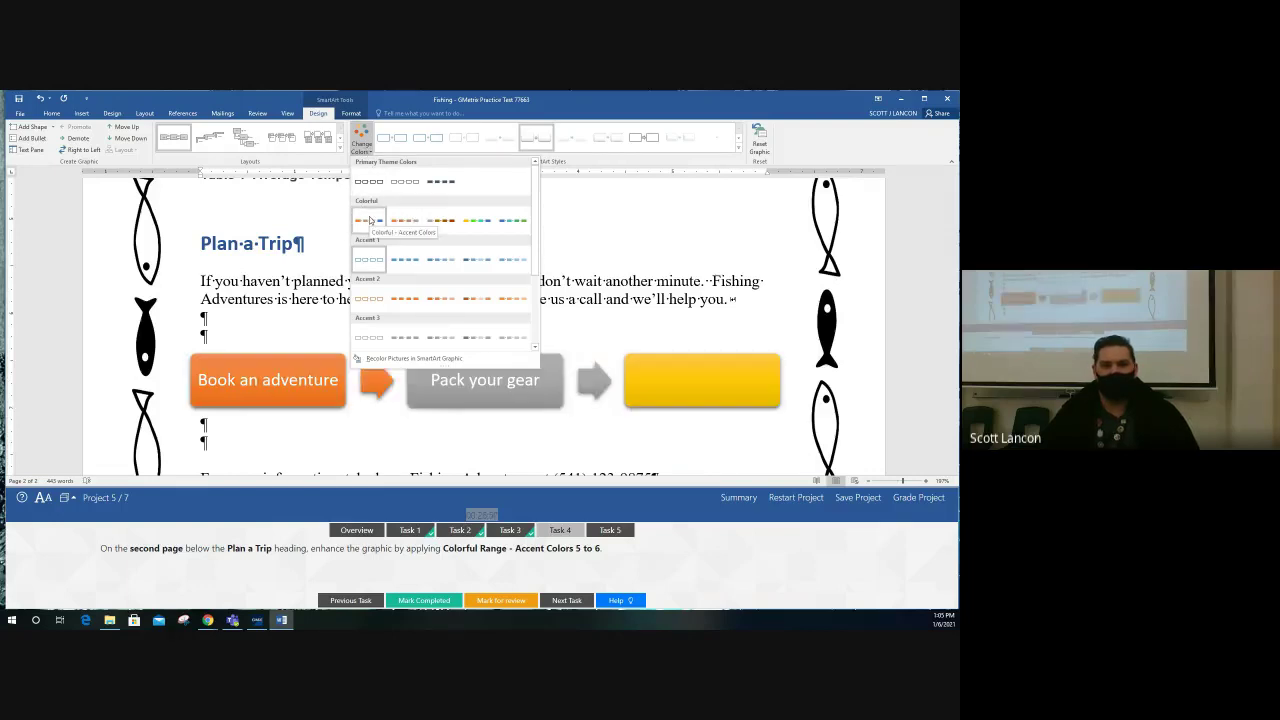
pyautogui.click(512, 220)
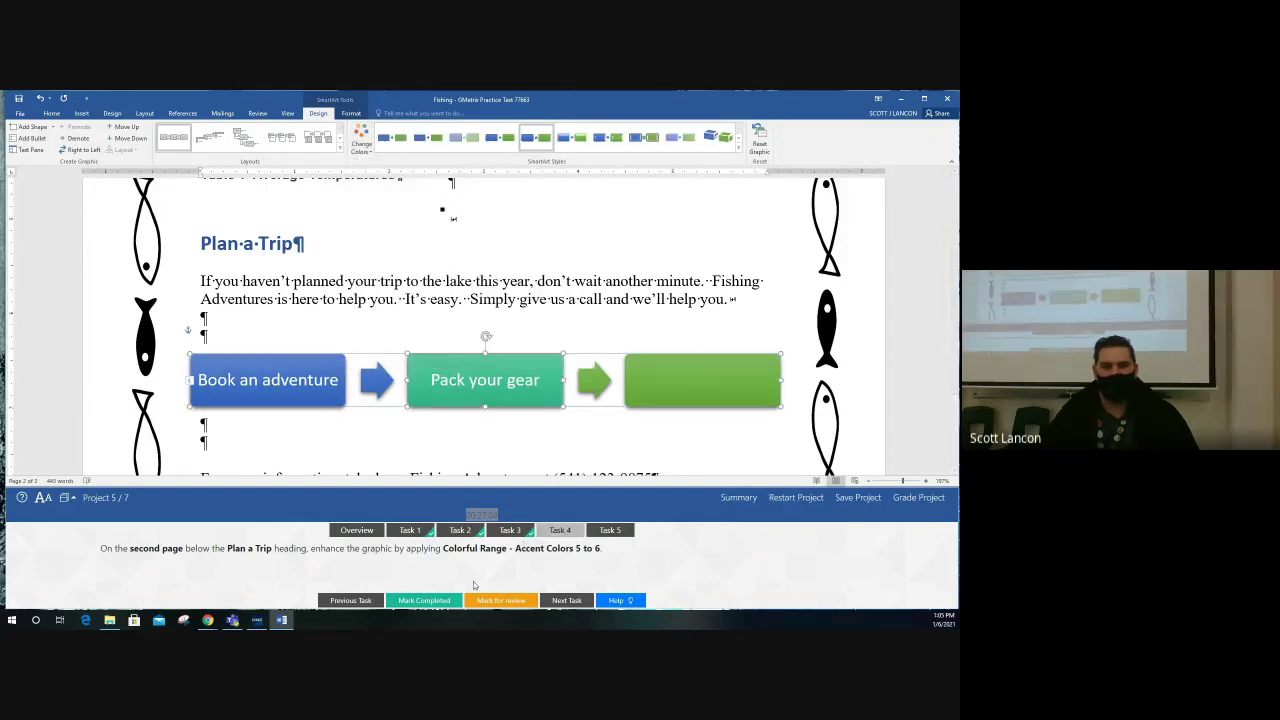
pyautogui.click(424, 600)
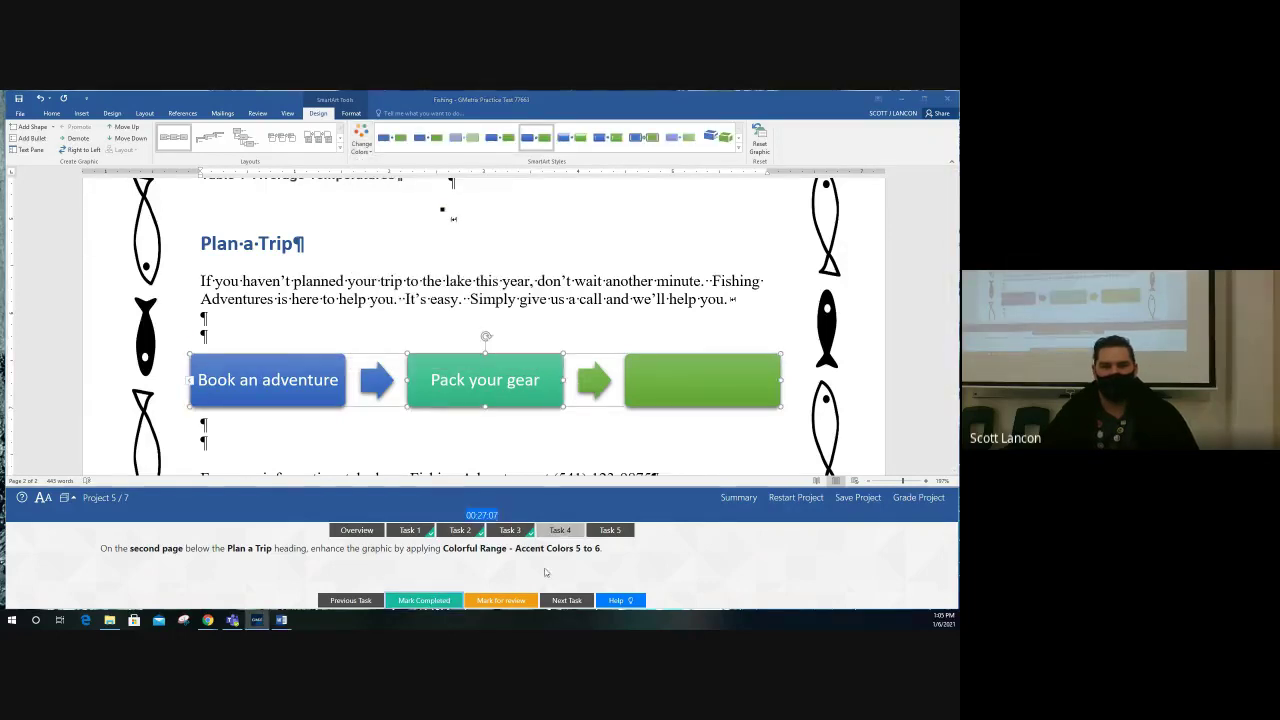
# - Open the Task 5 instructions and add the text "Catch a Fish!" to the last shape of the graphic on page 2
pyautogui.click(609, 531)
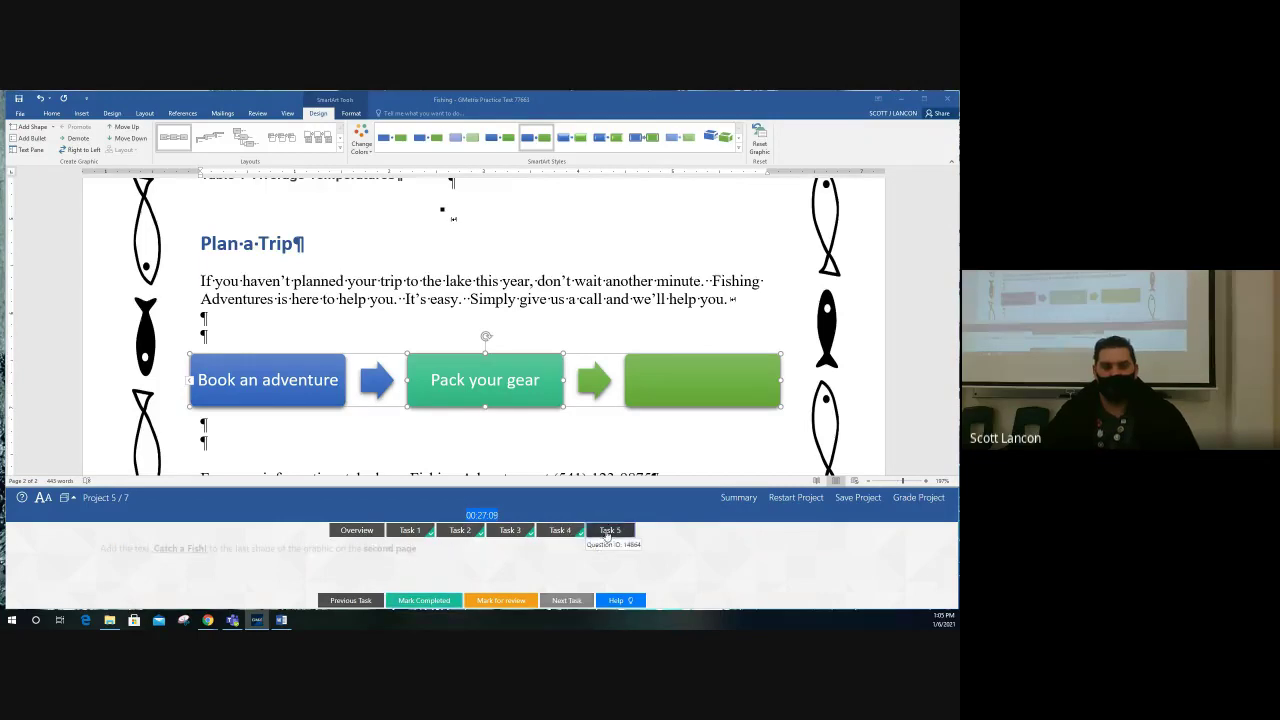
pyautogui.click(684, 379)
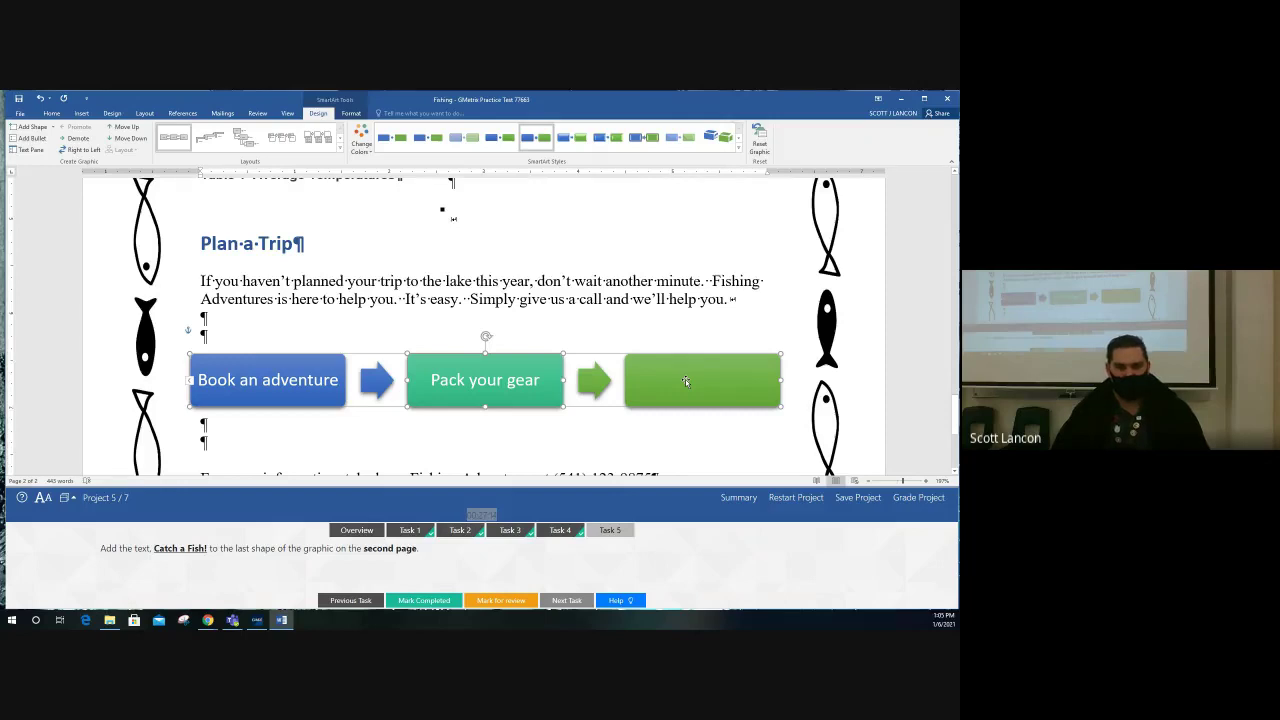
pyautogui.click(690, 395)
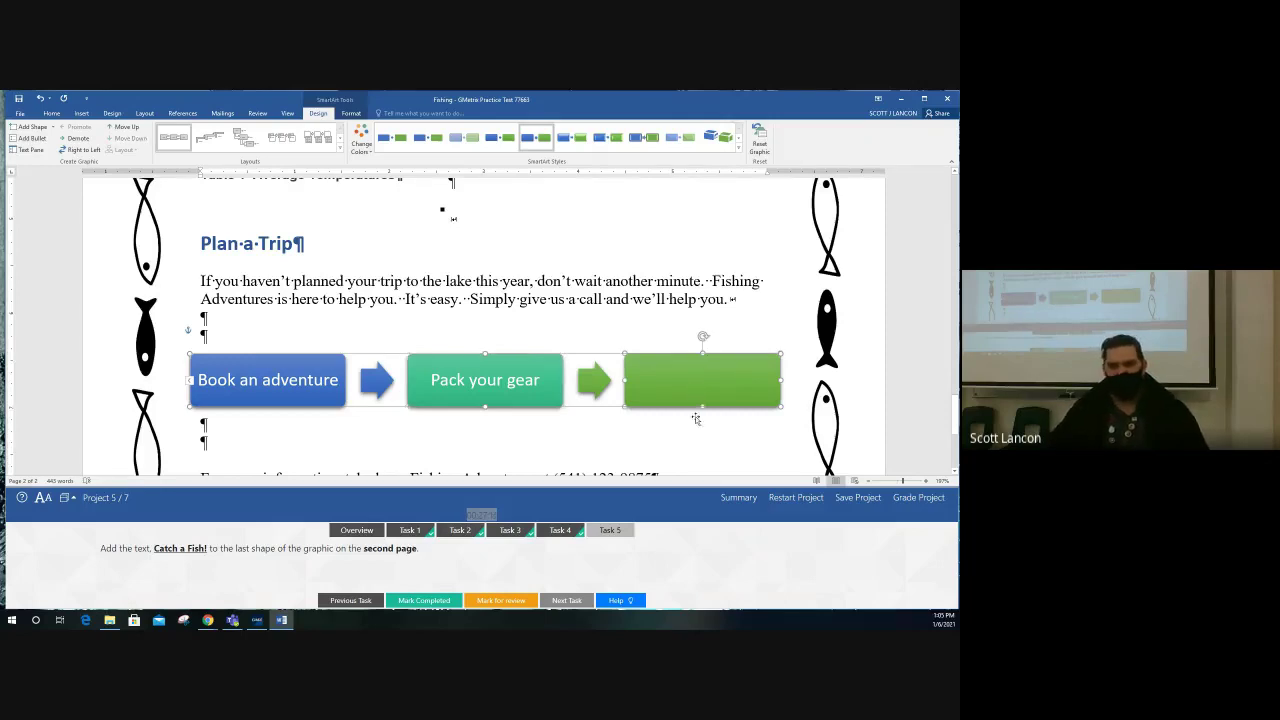
pyautogui.write('C')
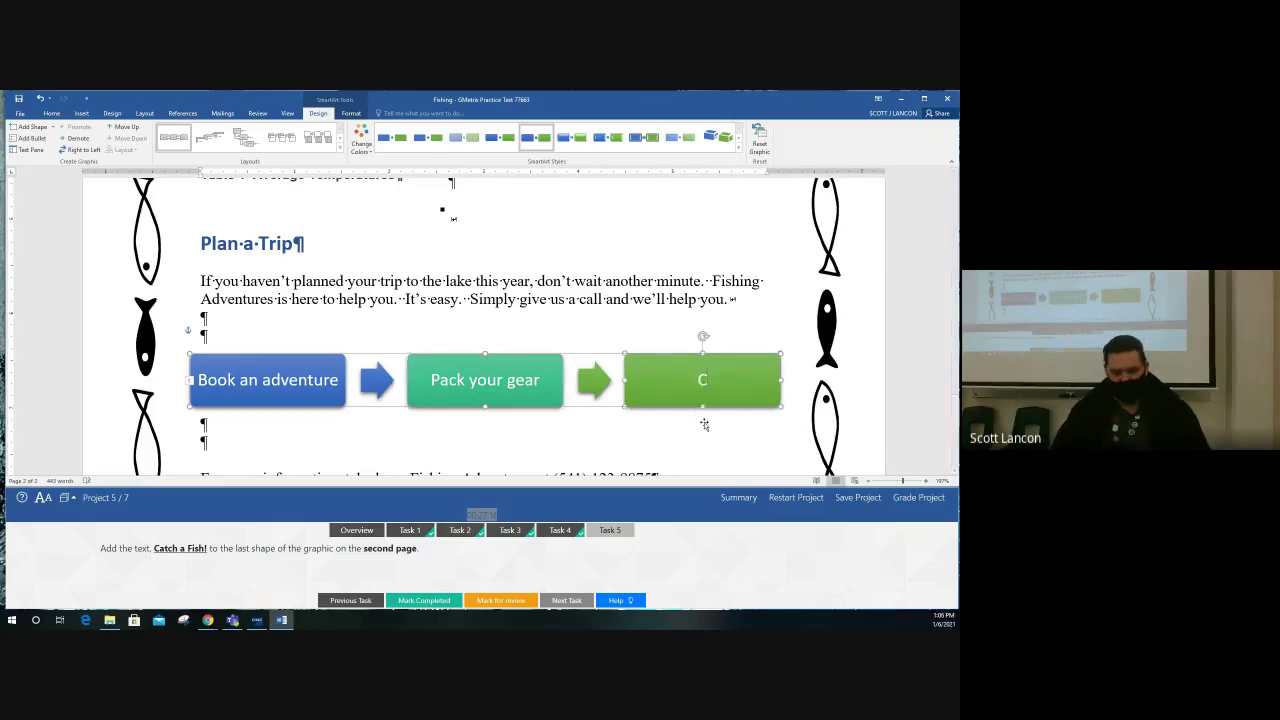
pyautogui.write('atch a F')
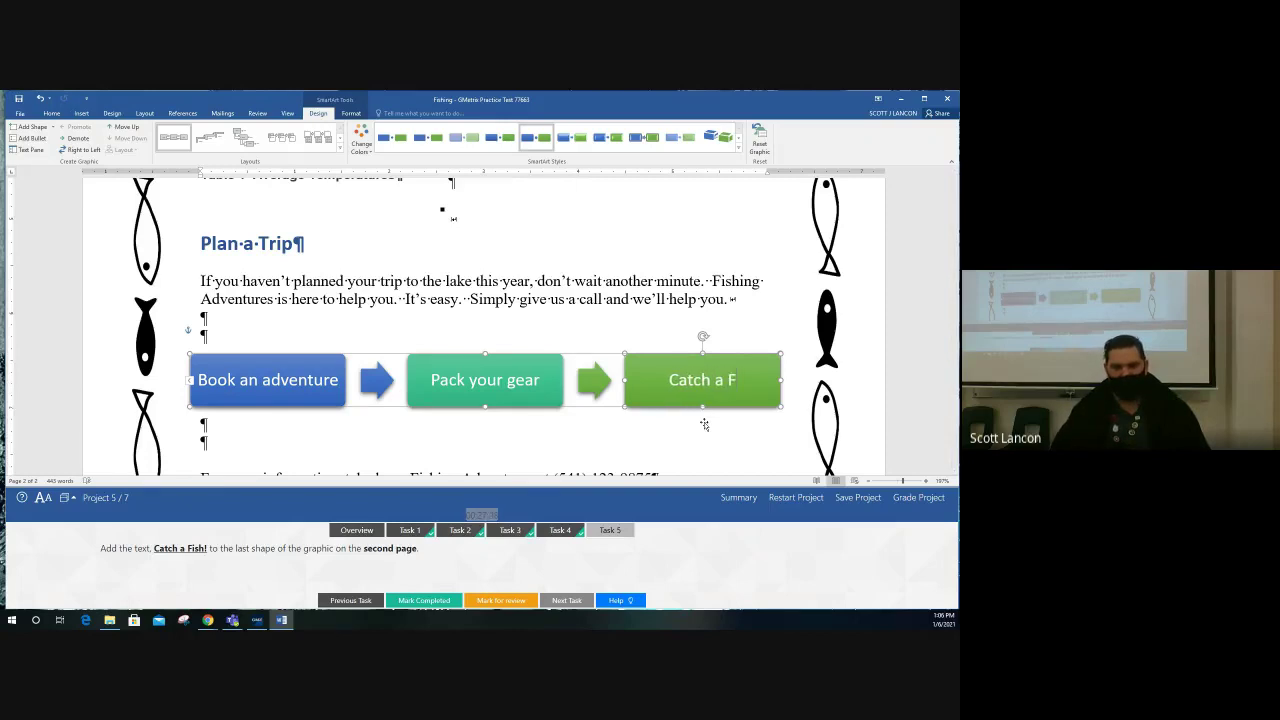
pyautogui.write('ish!')
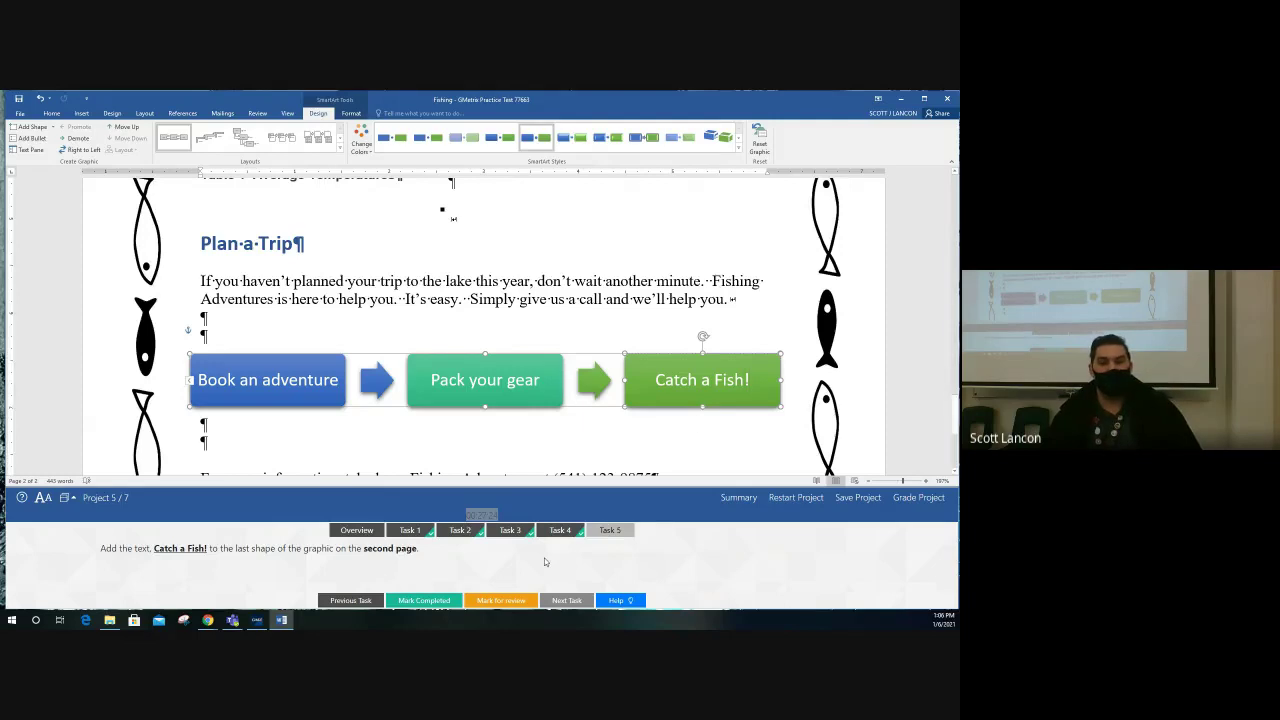
# - Finish Project 5 by marking Task 5 as completed and grading the project, and continue to Project 6
pyautogui.click(408, 602)
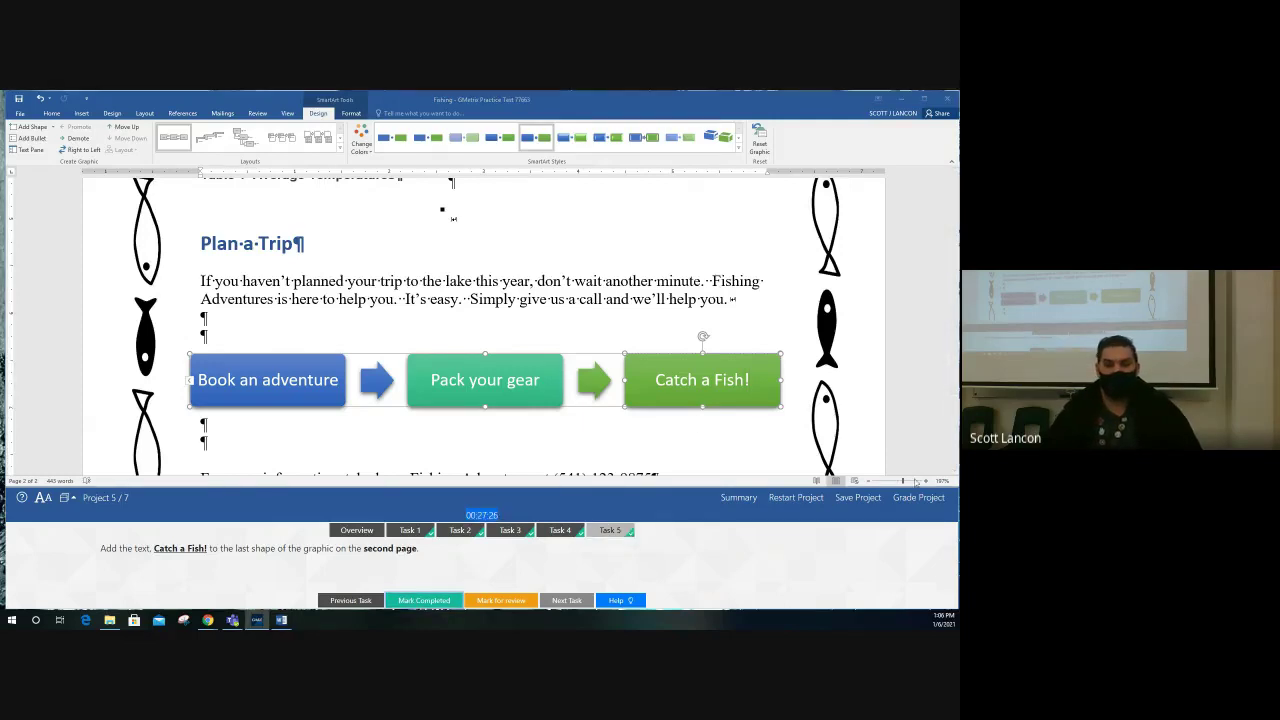
pyautogui.click(920, 500)
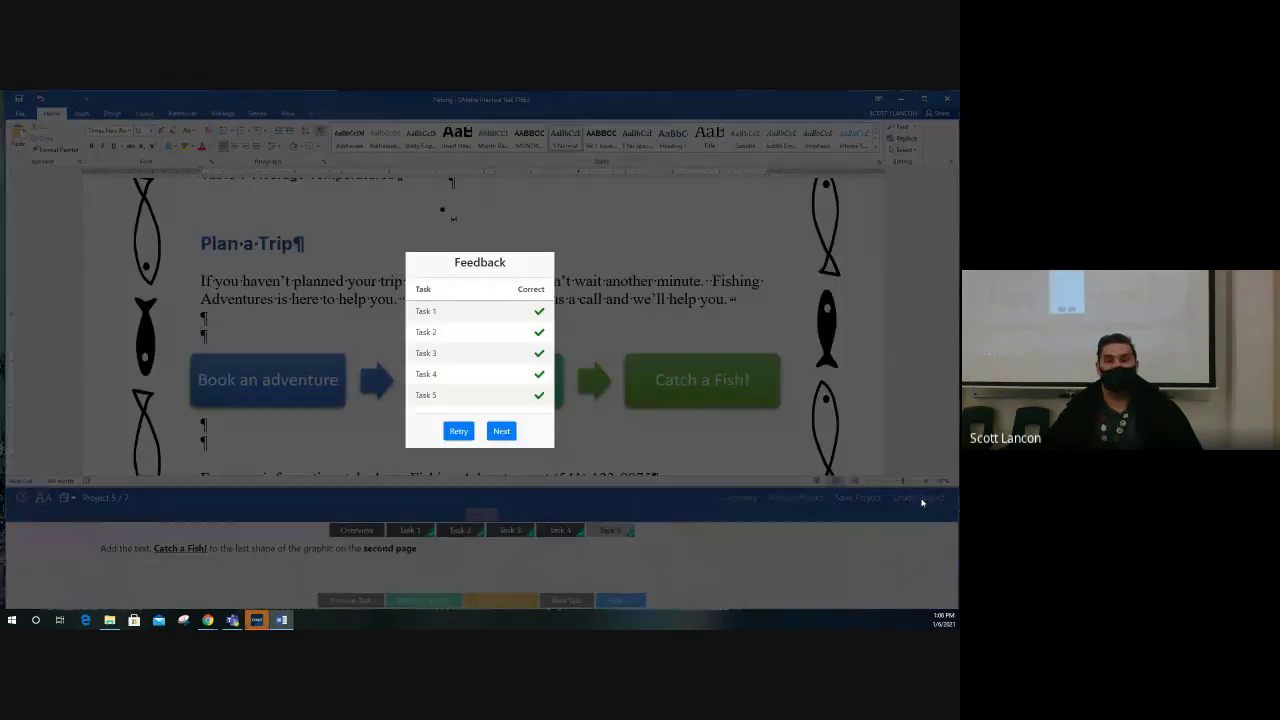
pyautogui.click(501, 431)
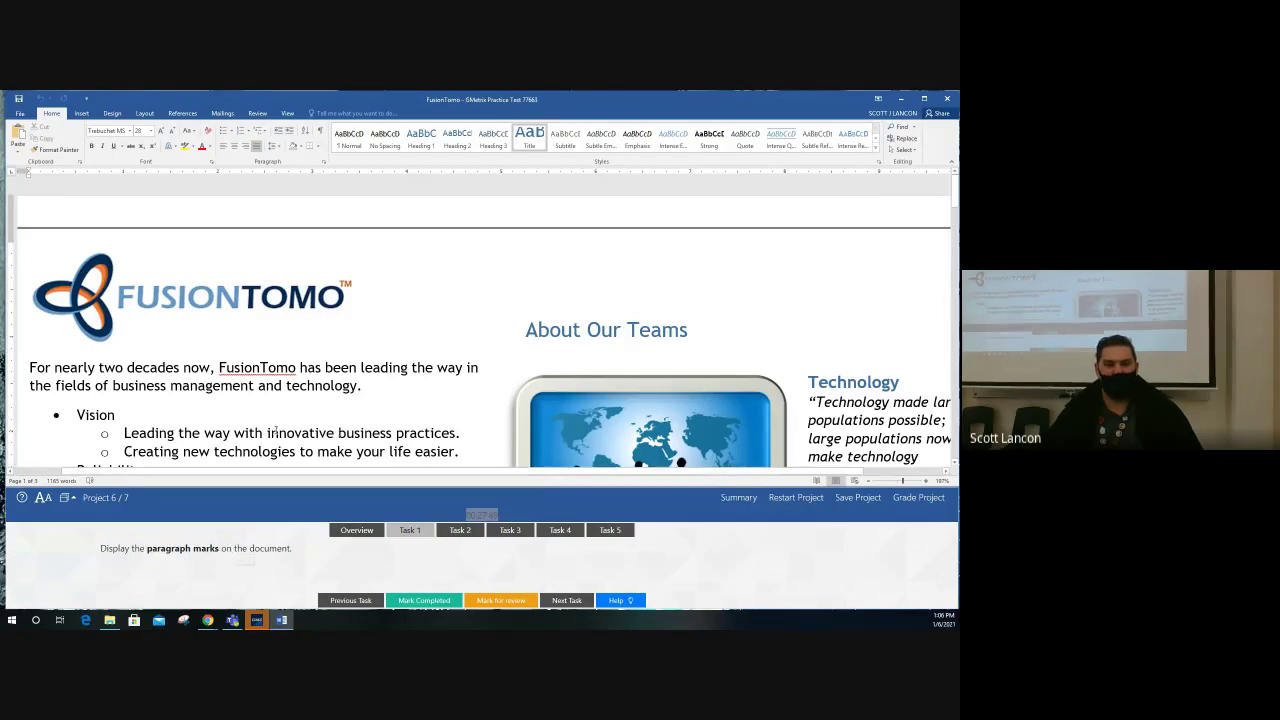
# - Display the paragraph marks in the FusionTomo document and mark Task 1 of Project 6 as completed
pyautogui.scroll(-3, 278, 420)
pyautogui.scroll(3, 284, 408)
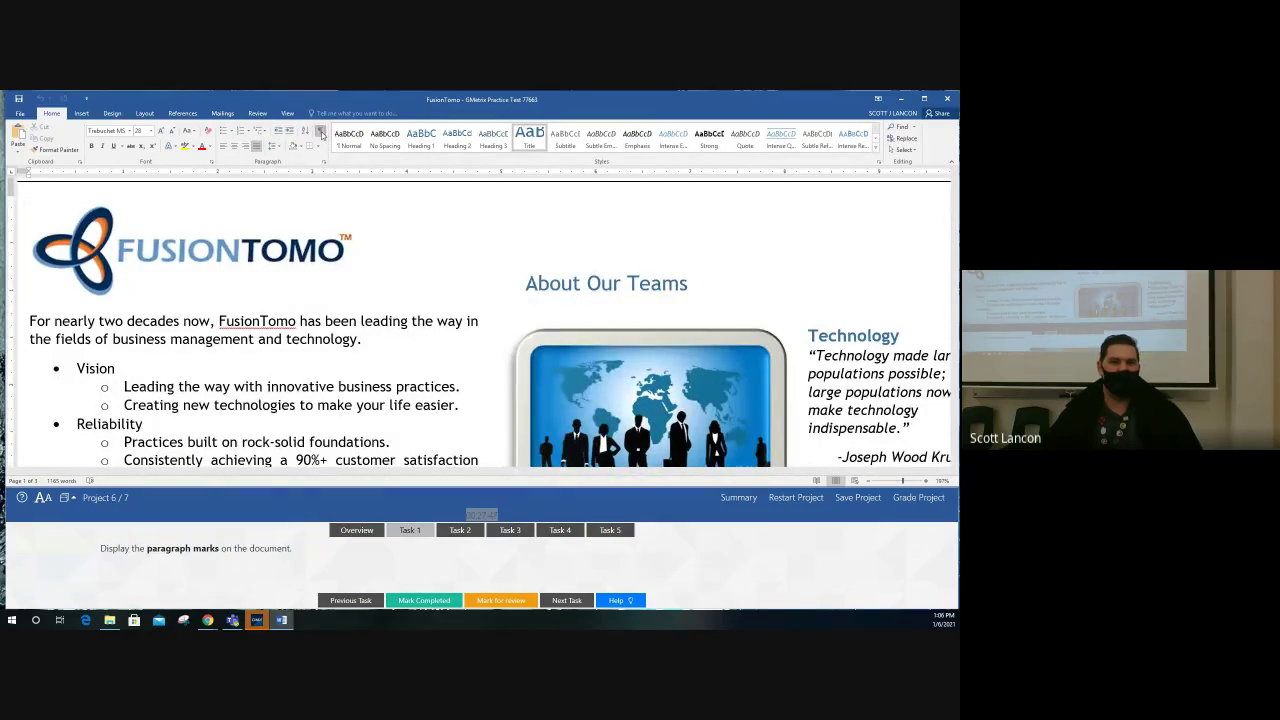
pyautogui.click(321, 133)
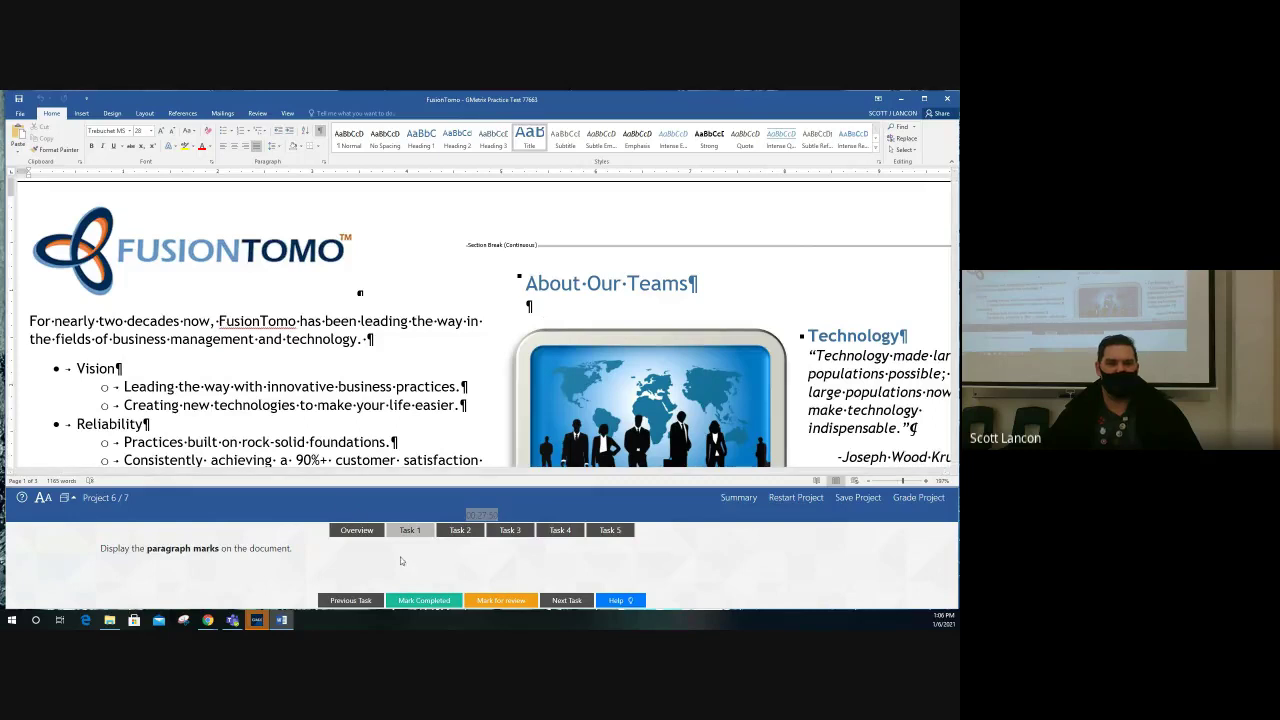
pyautogui.click(430, 600)
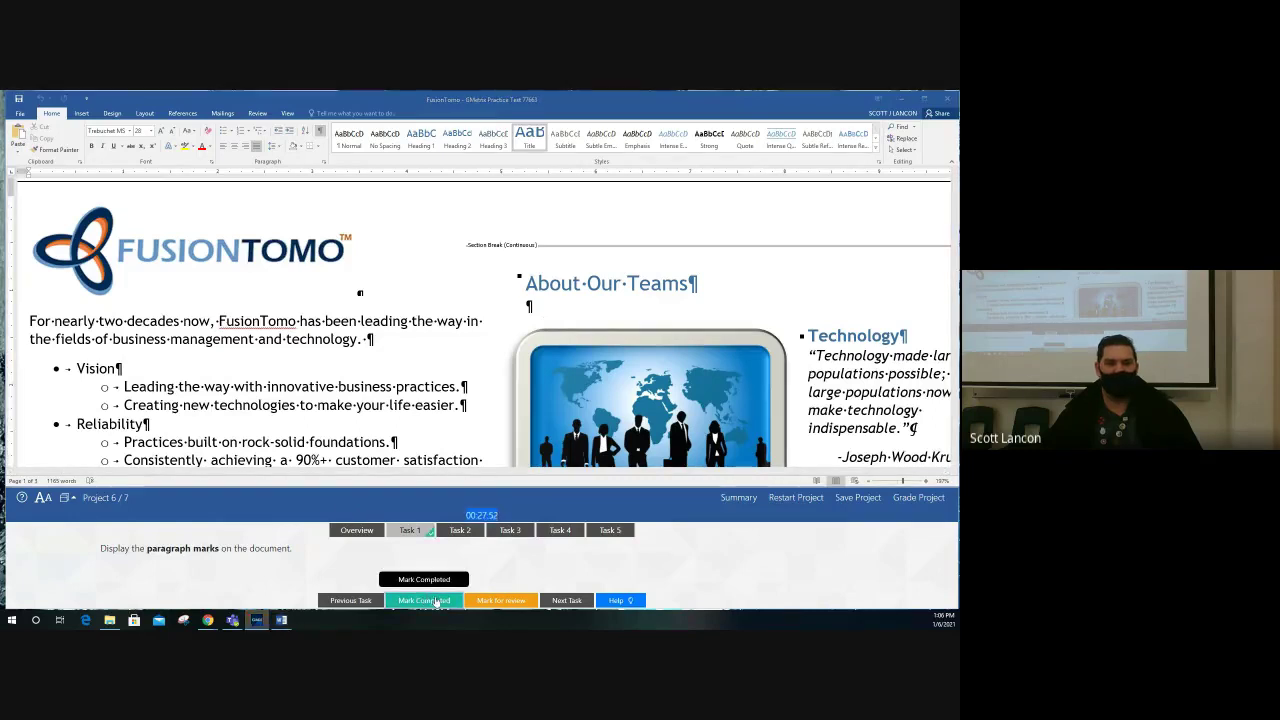
# - Open the Task 2 instructions and run the Document Inspector on the FusionTomo flyer with the default checks
pyautogui.click(462, 531)
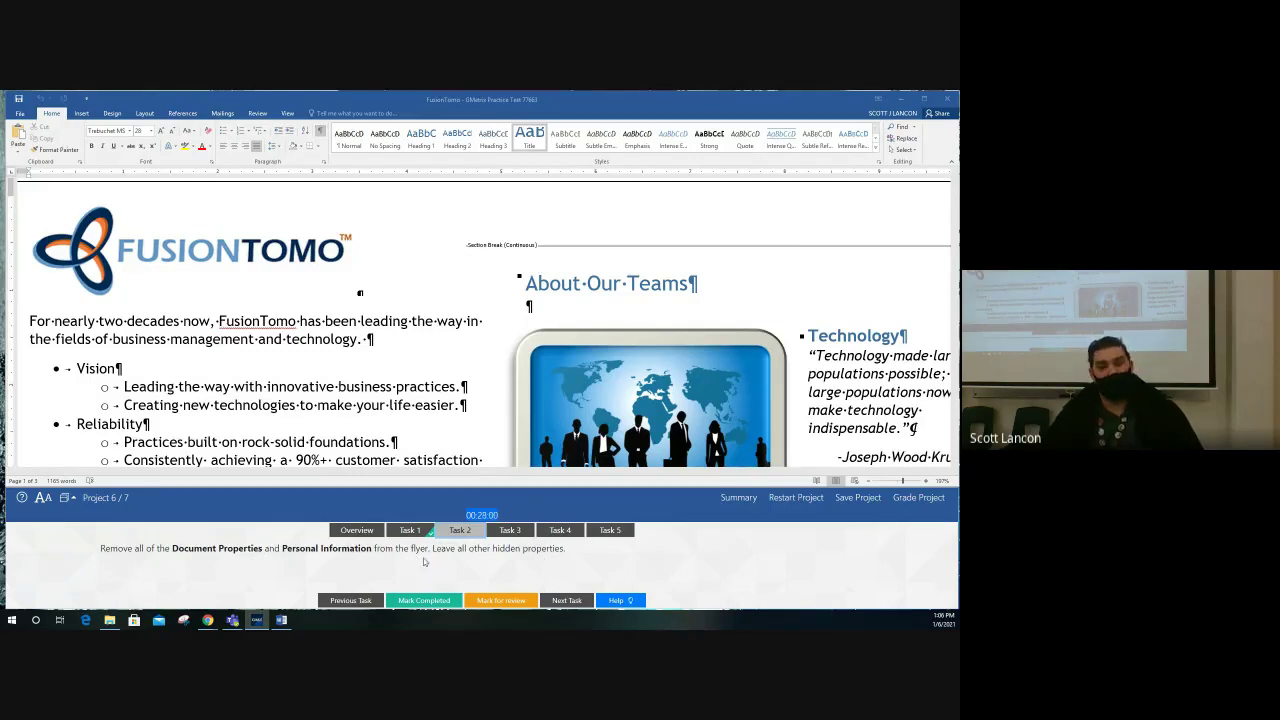
pyautogui.click(20, 114)
pyautogui.click(20, 114)
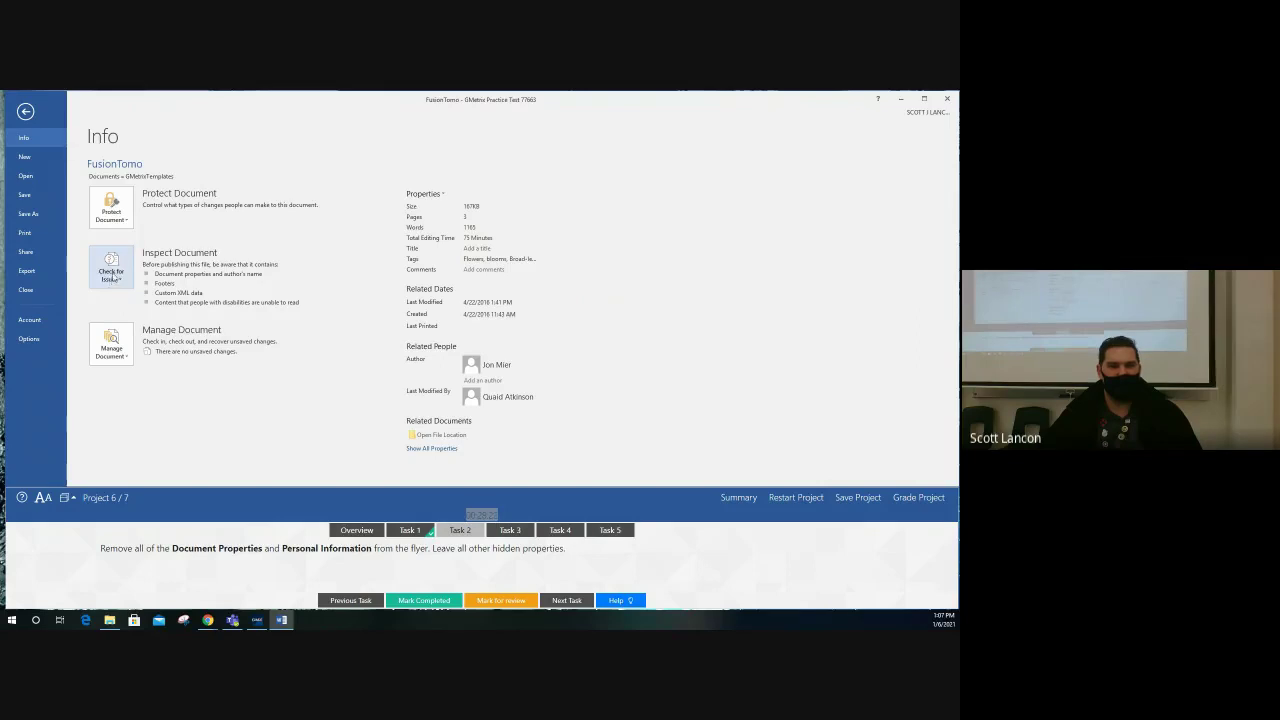
pyautogui.click(112, 279)
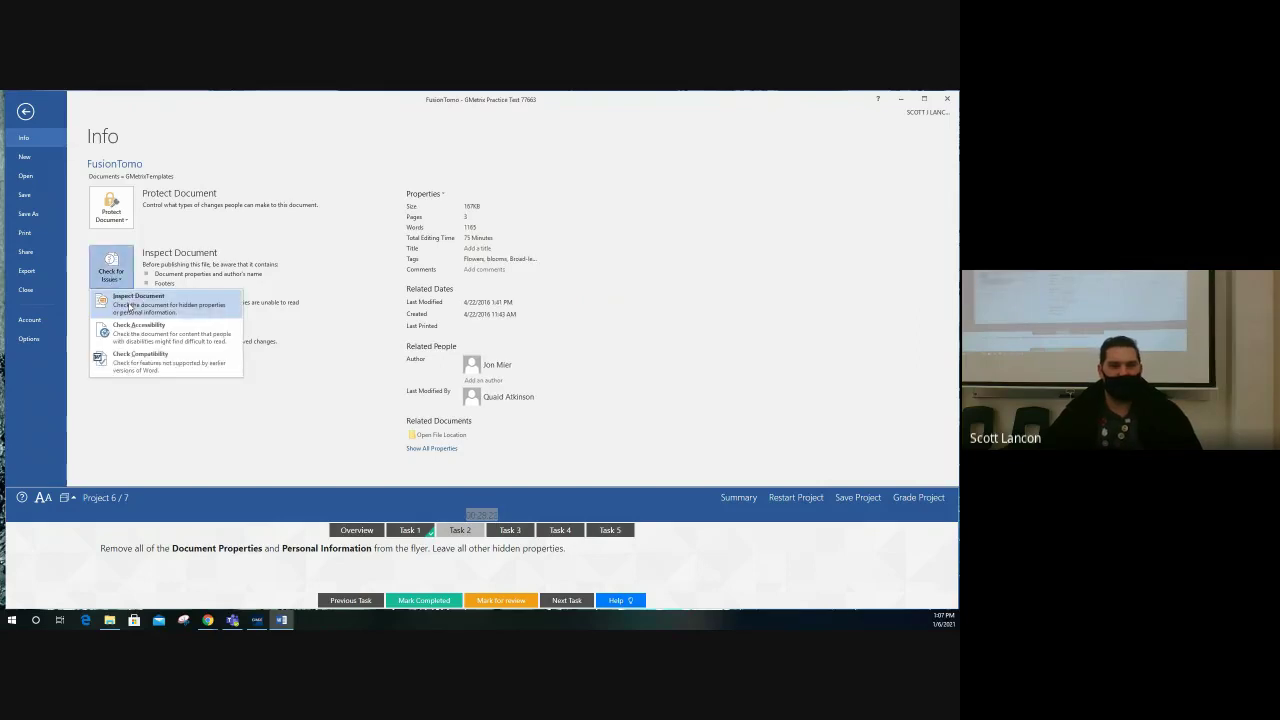
pyautogui.click(129, 306)
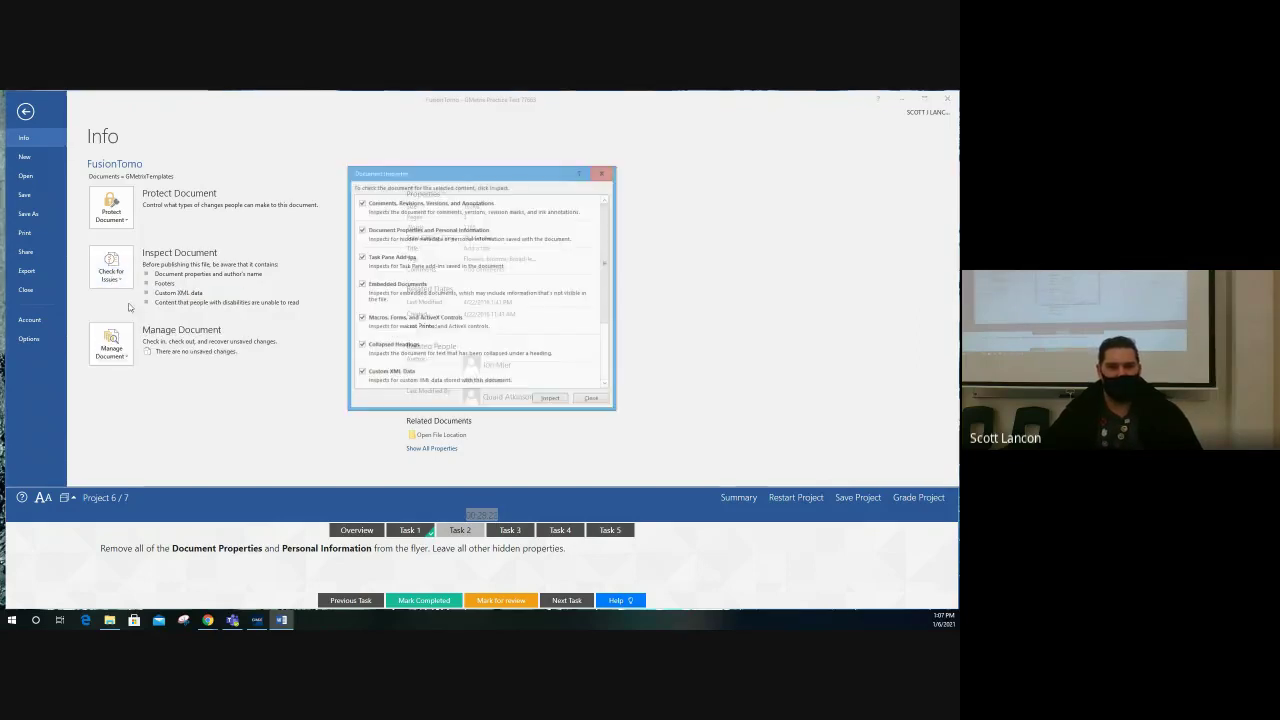
pyautogui.click(551, 401)
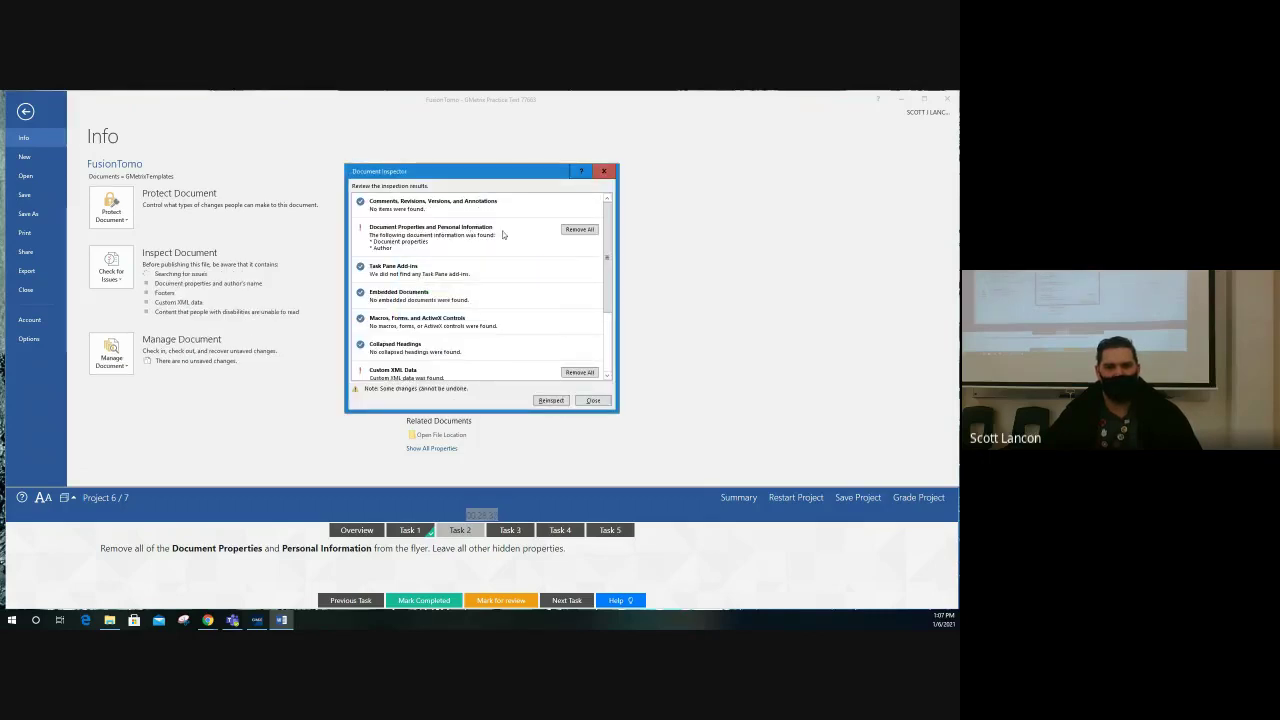
# - Remove all Document Properties and Personal Information from the flyer, return to the document and mark Task 2 as completed
pyautogui.click(576, 230)
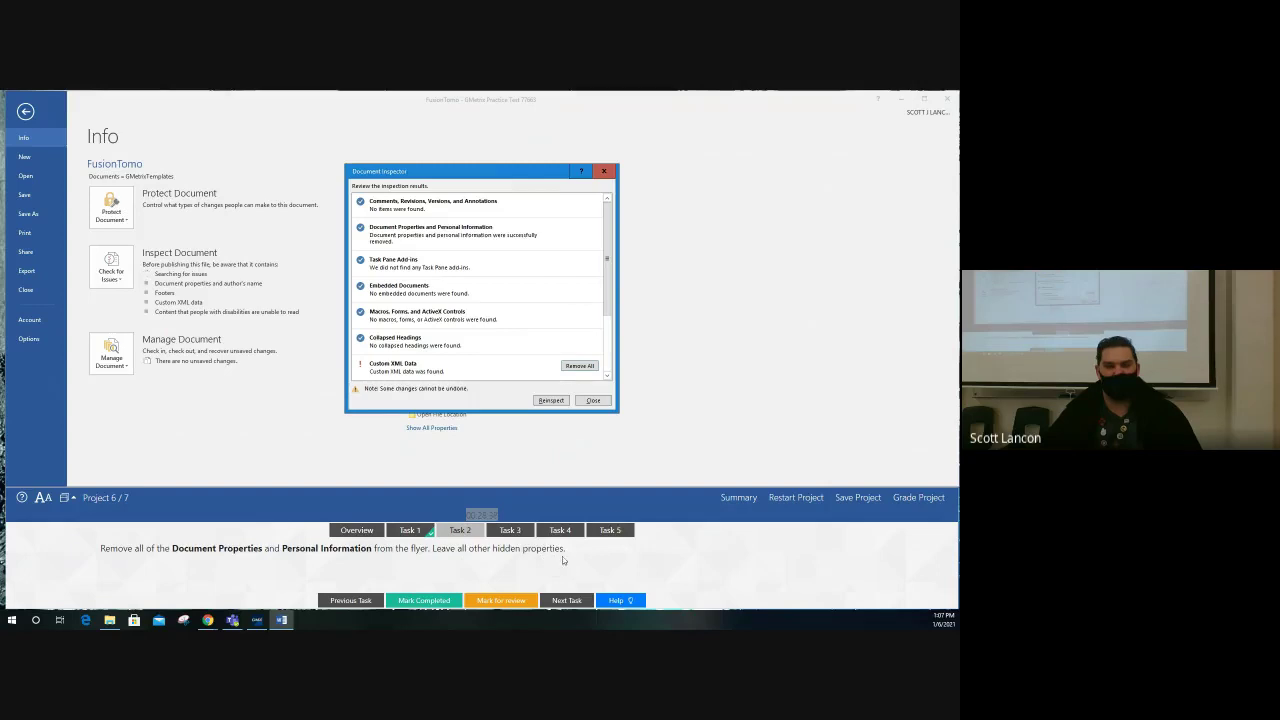
pyautogui.click(594, 401)
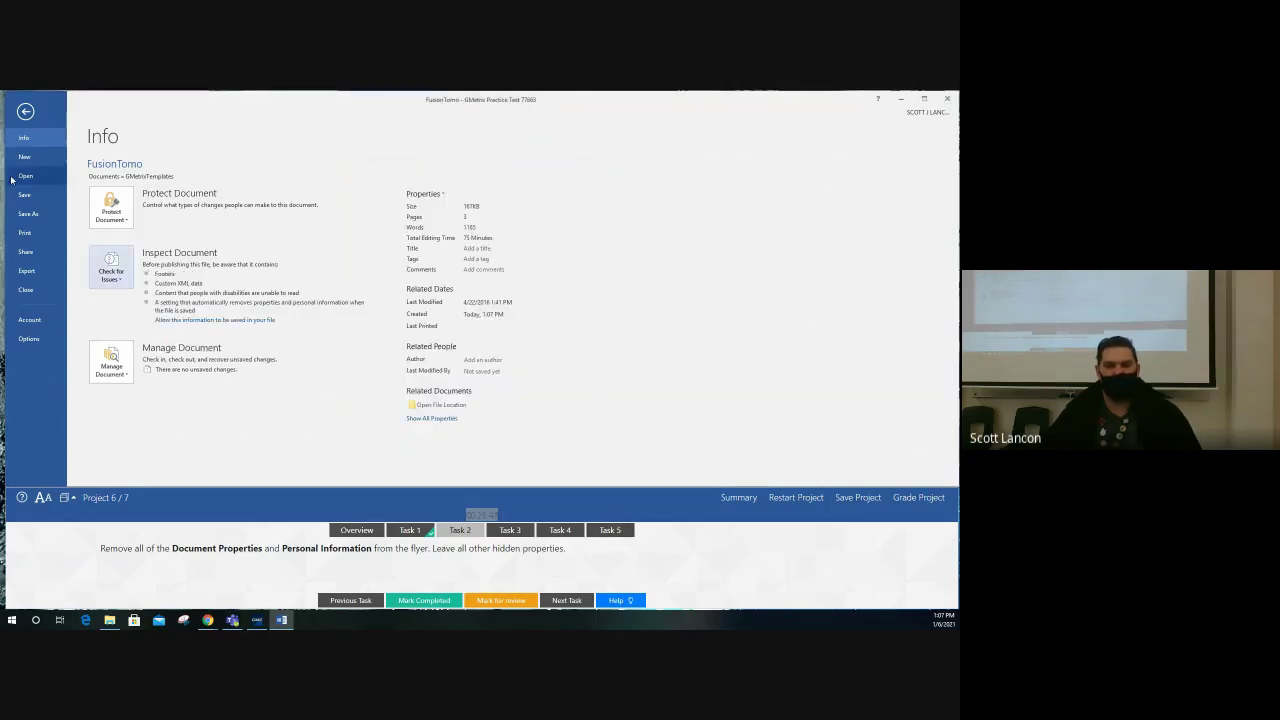
pyautogui.click(20, 115)
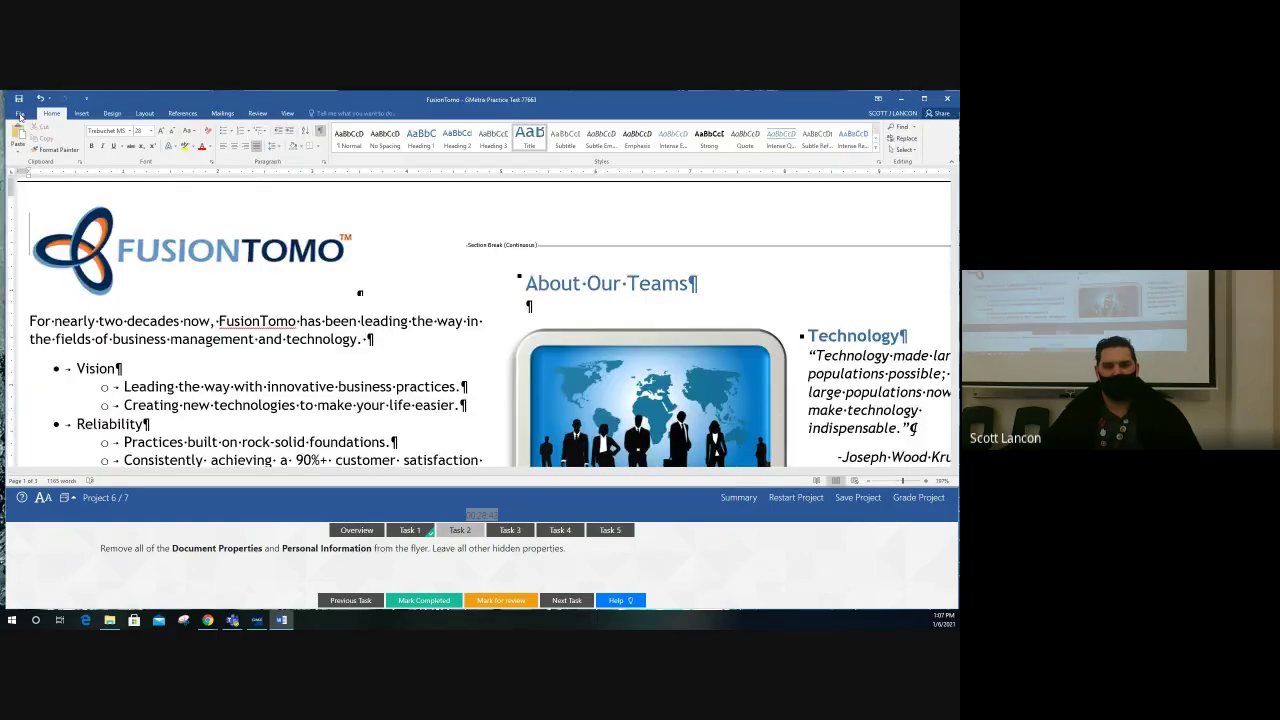
pyautogui.click(424, 600)
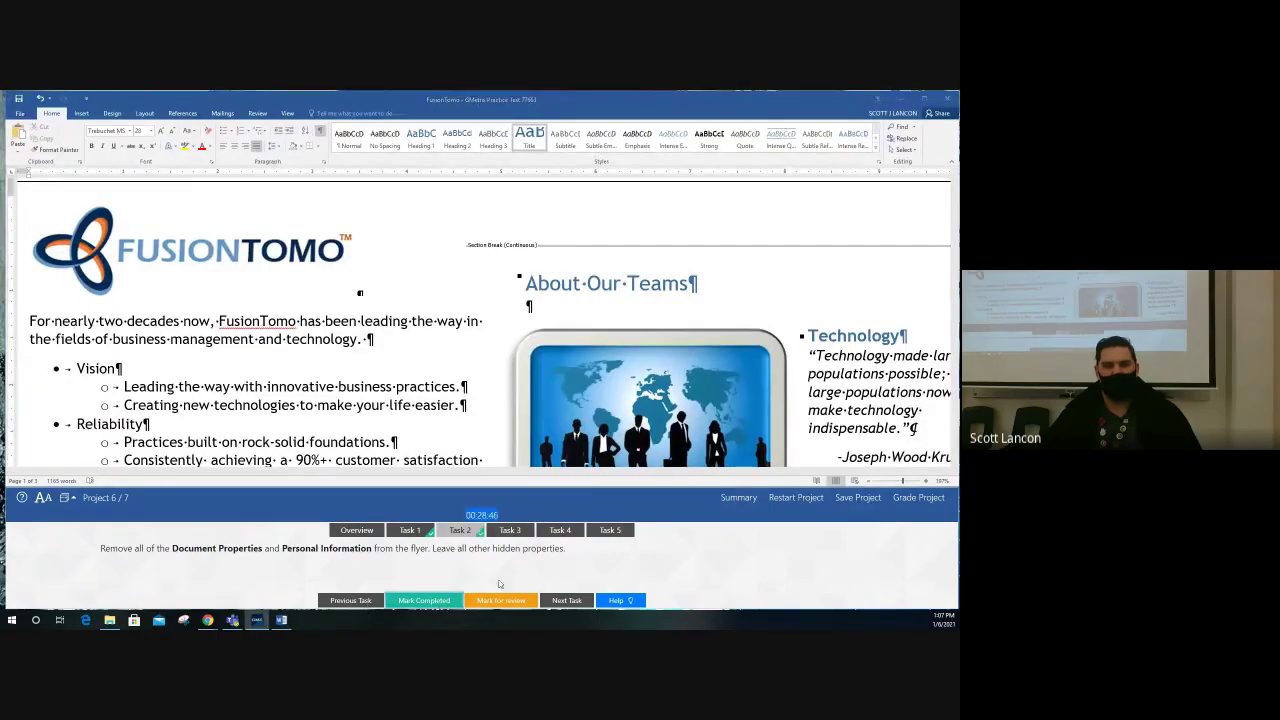
# - Following Task 3, move the CEO's quote with its attribution into the text box below it on the last page and mark the task as completed
pyautogui.click(510, 530)
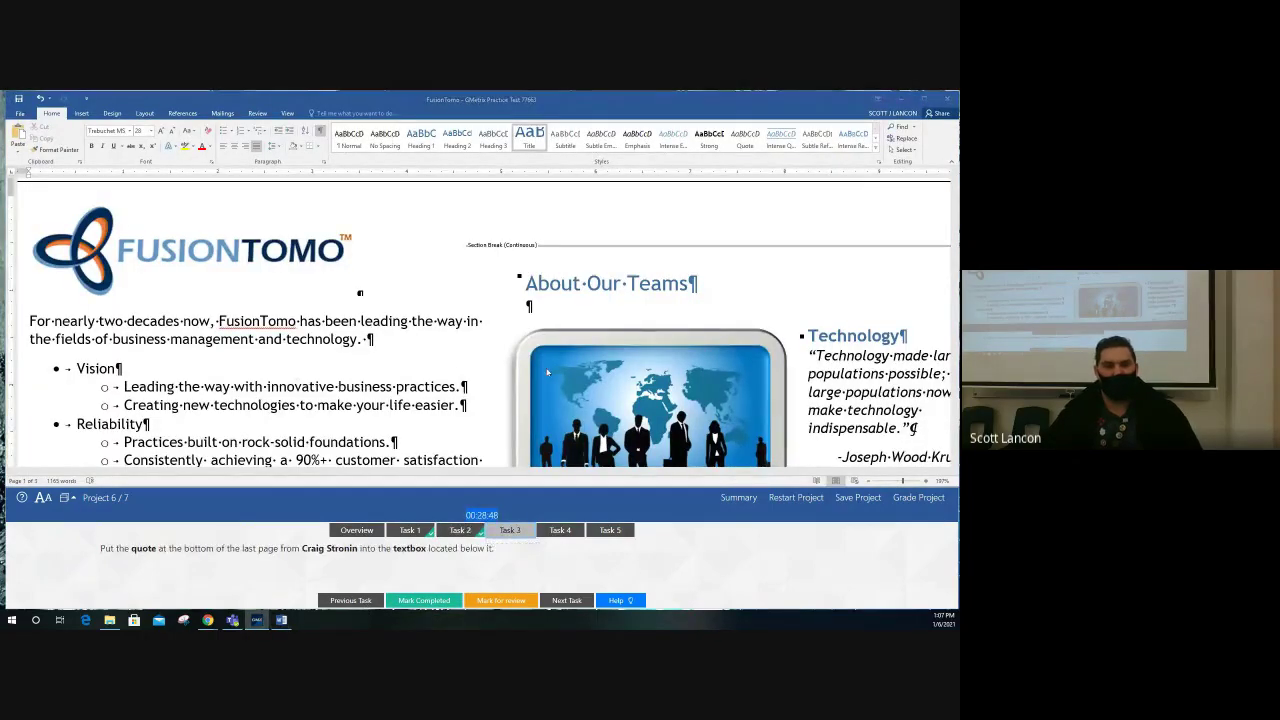
pyautogui.scroll(-2, 650, 355)
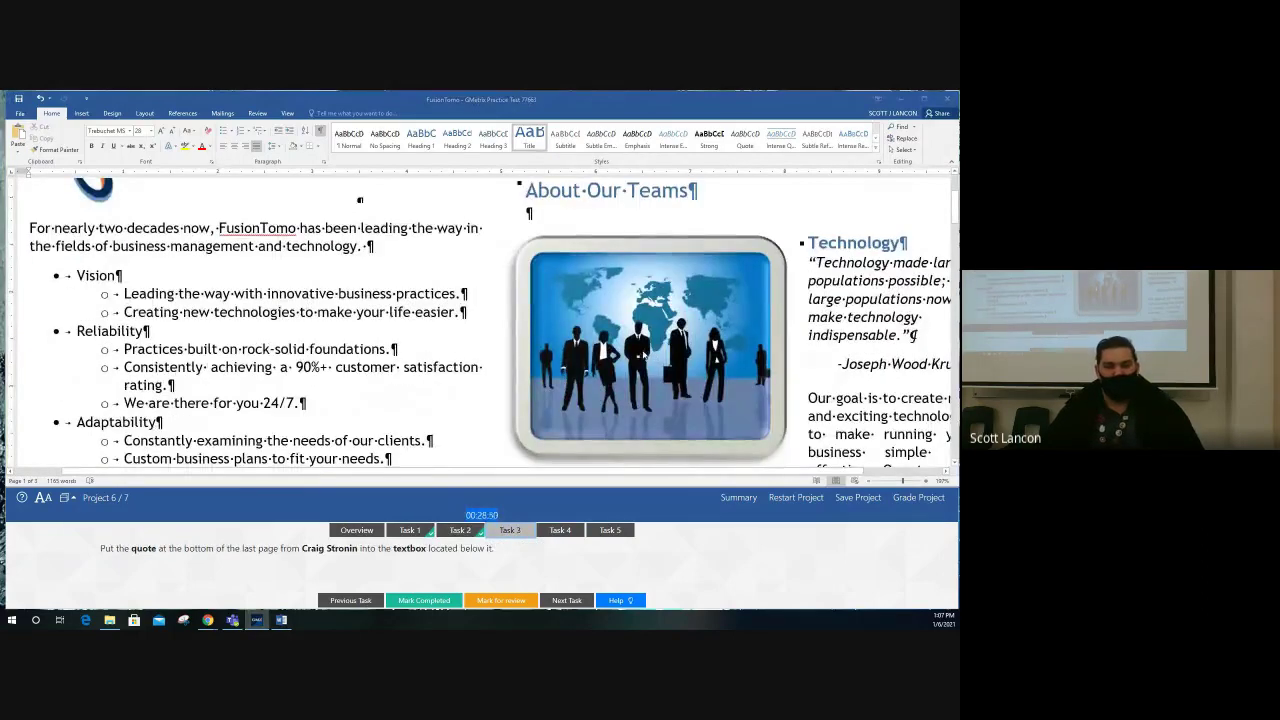
pyautogui.scroll(-15, 644, 355)
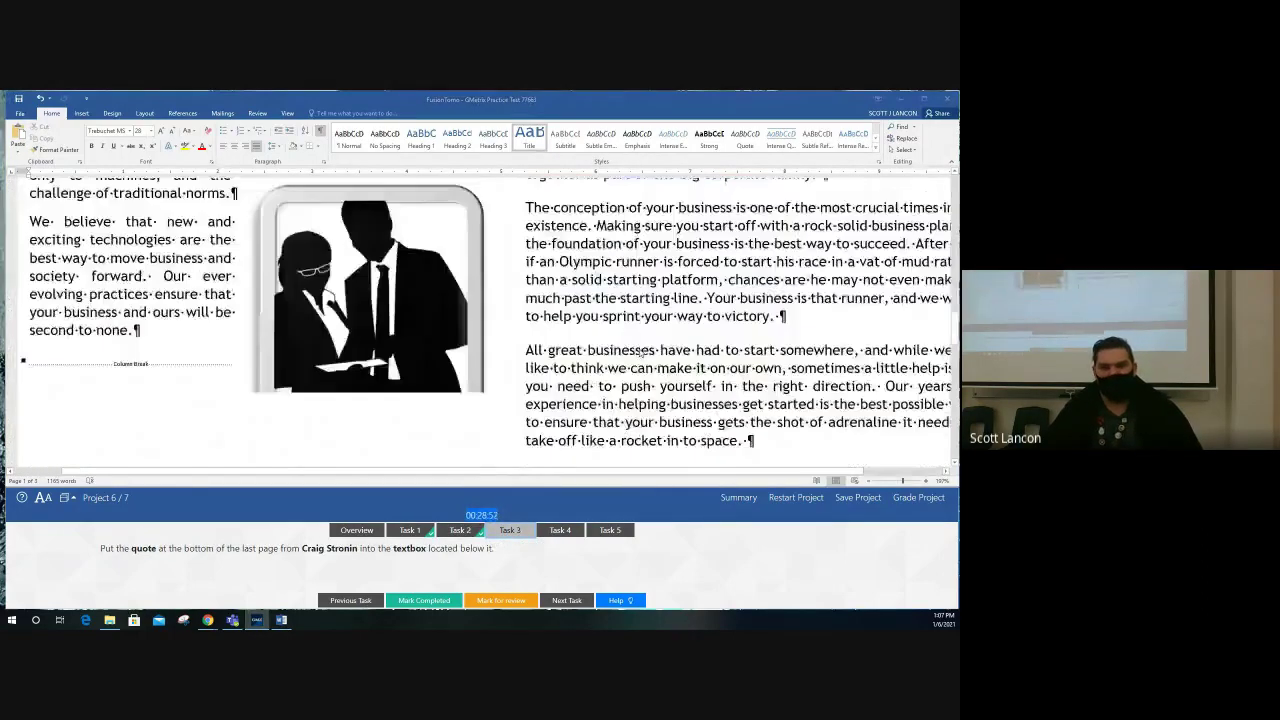
pyautogui.scroll(-15, 643, 350)
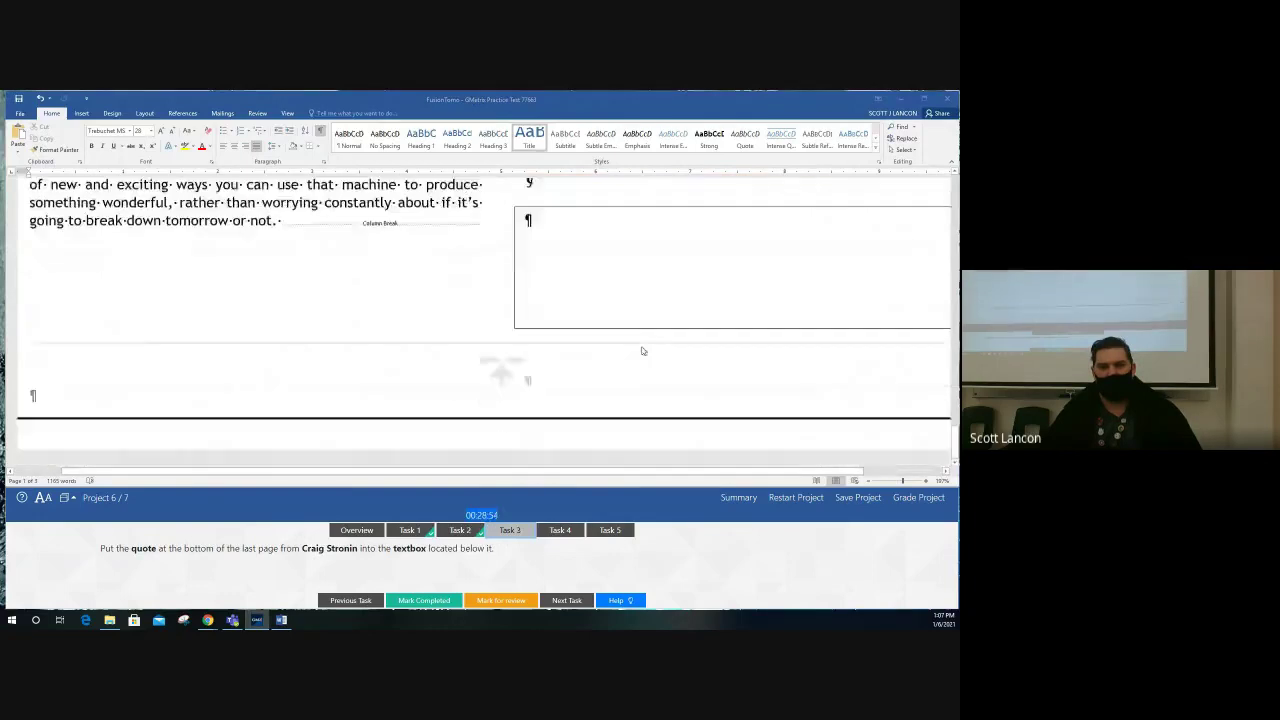
pyautogui.scroll(4, 643, 351)
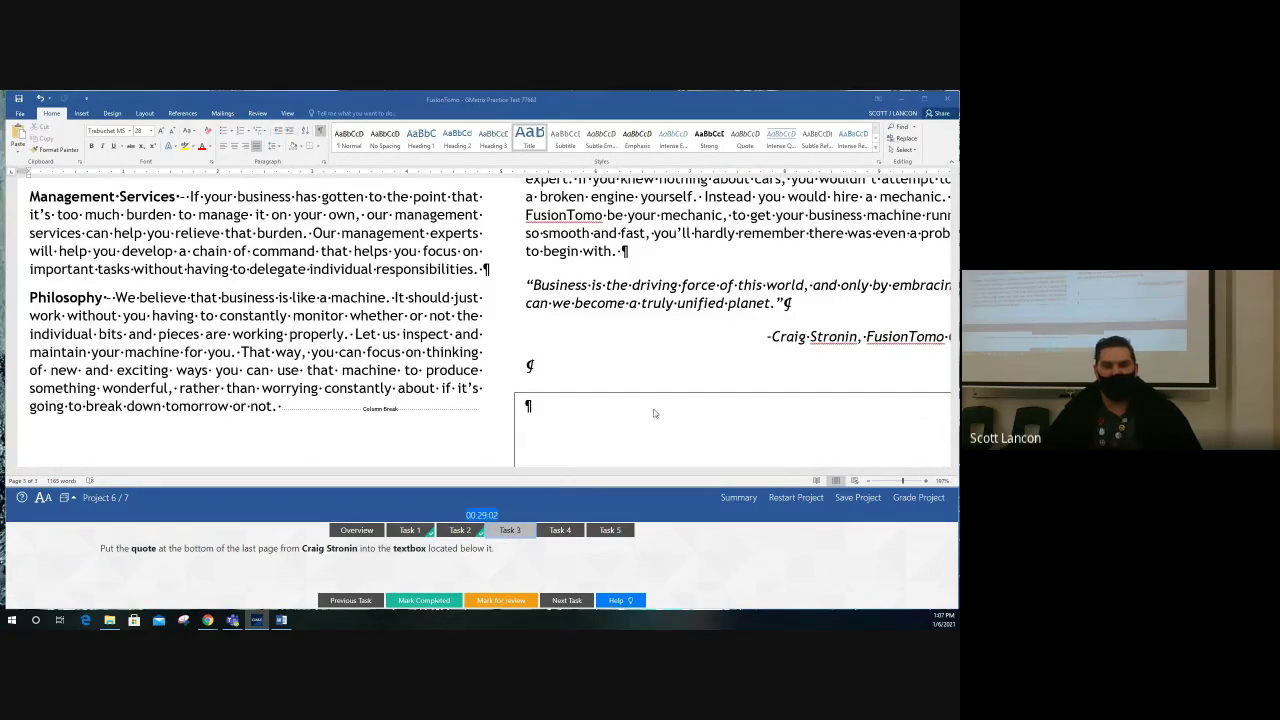
pyautogui.scroll(-1, 656, 412)
pyautogui.keyDown('ctrl'); pyautogui.scroll(-1, 657, 411); pyautogui.keyUp('ctrl')
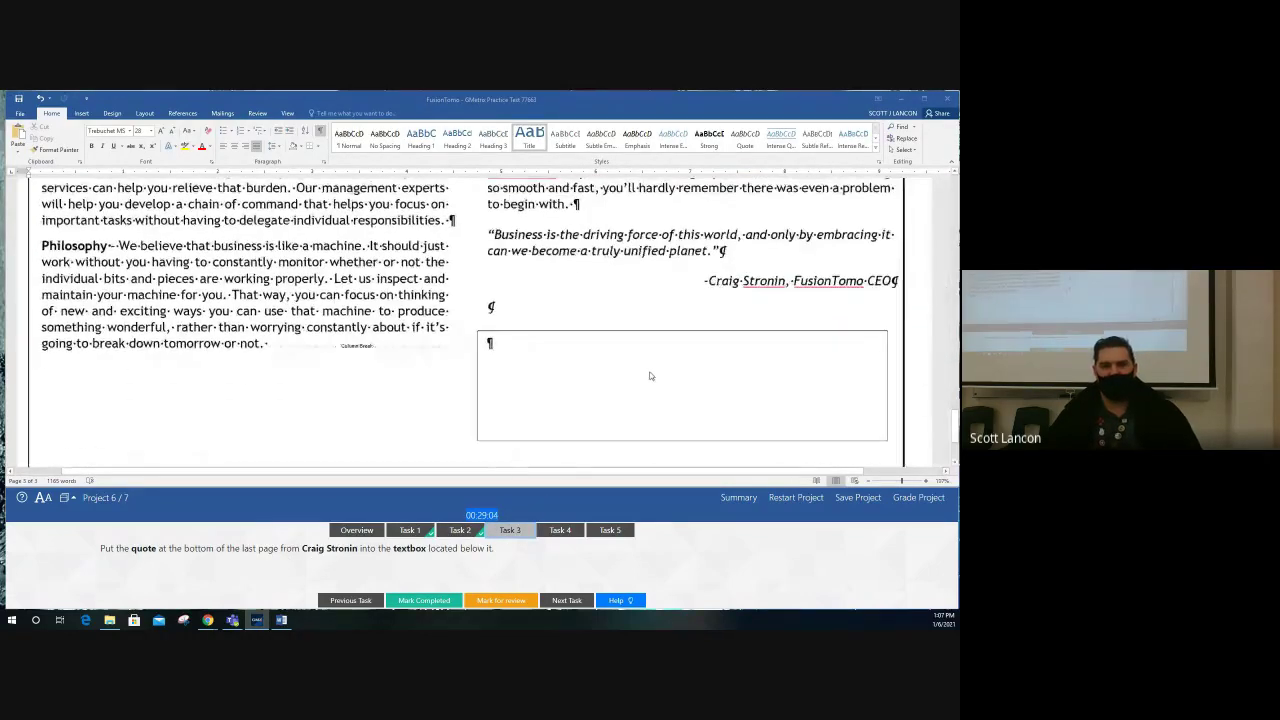
pyautogui.moveTo(488, 233); pyautogui.dragTo(898, 282)
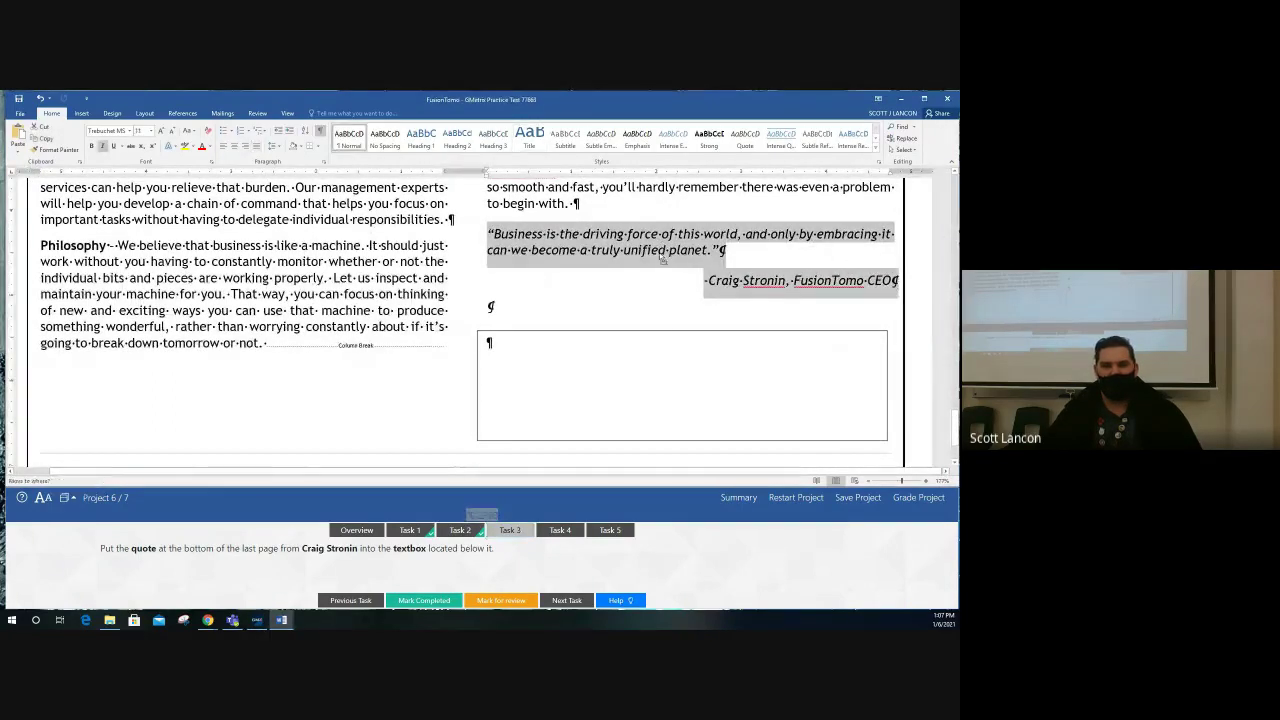
pyautogui.click(661, 374)
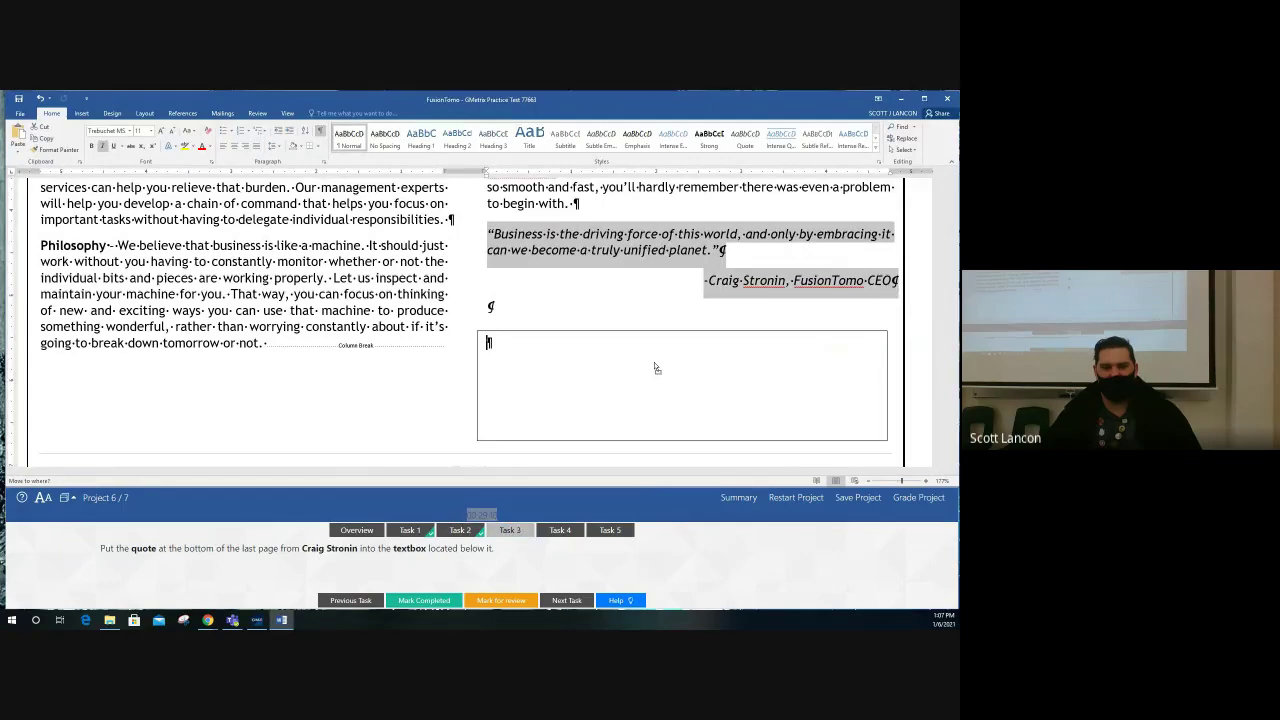
pyautogui.moveTo(655, 368); pyautogui.dragTo(655, 368)
pyautogui.click(518, 346)
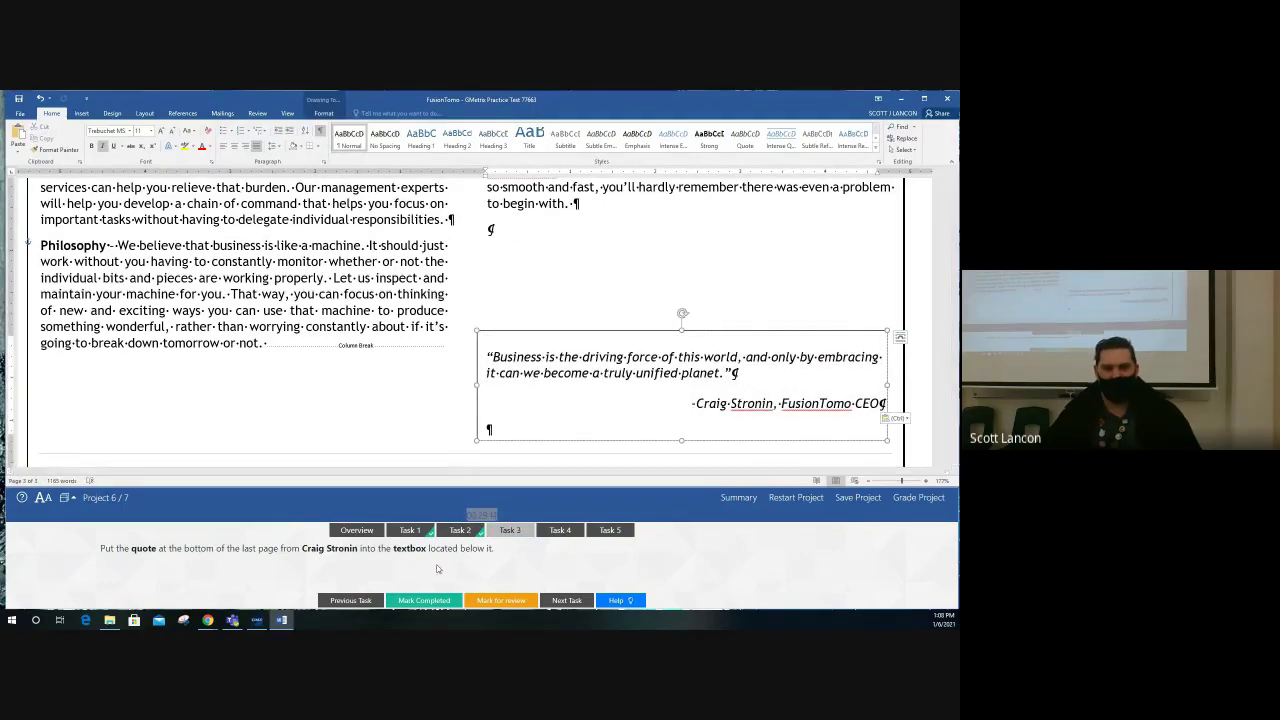
# - Following Task 4, apply the Strong style to Vision, Reliability, Adaptability and Family on the first page and mark the task as completed
pyautogui.click(558, 531)
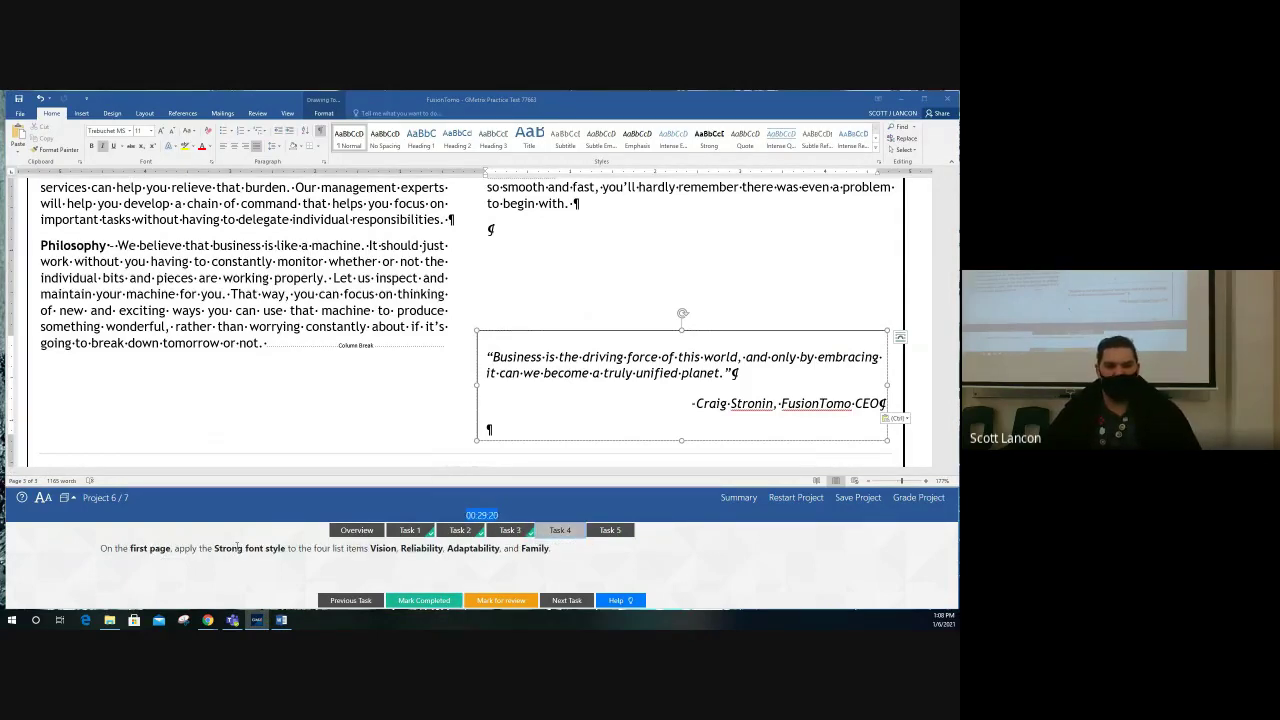
pyautogui.scroll(15, 229, 387)
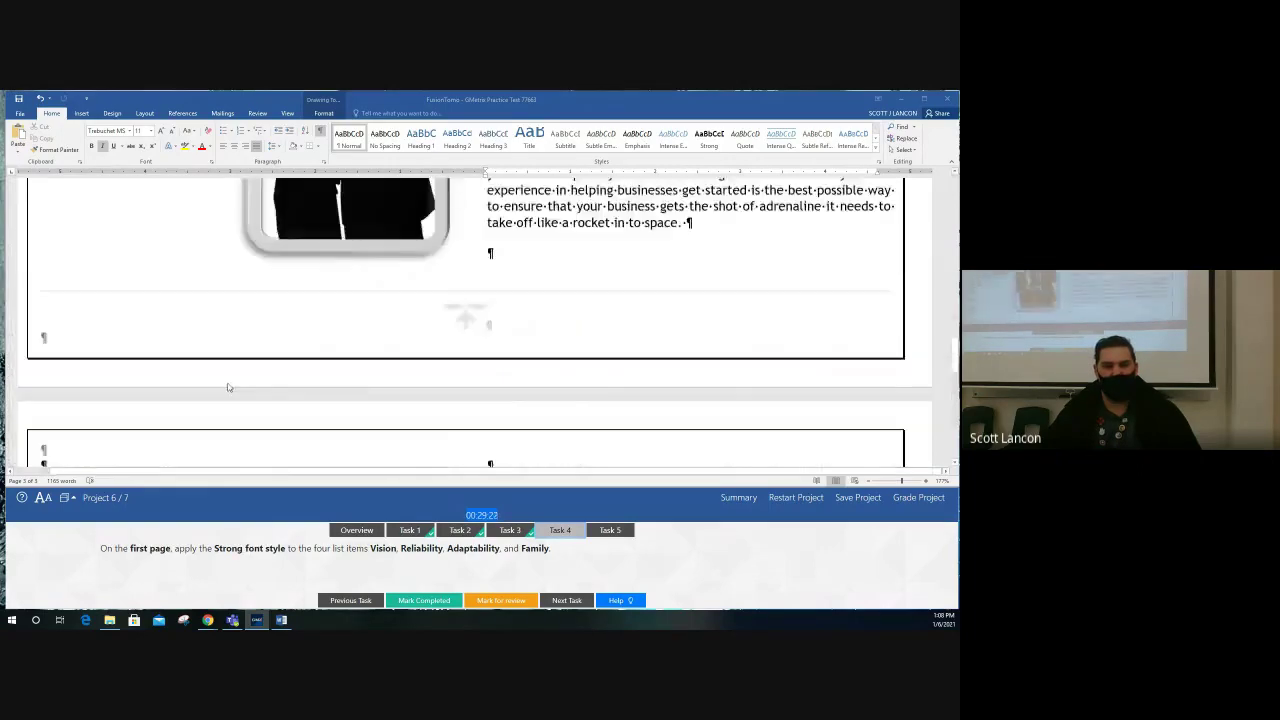
pyautogui.scroll(15, 229, 387)
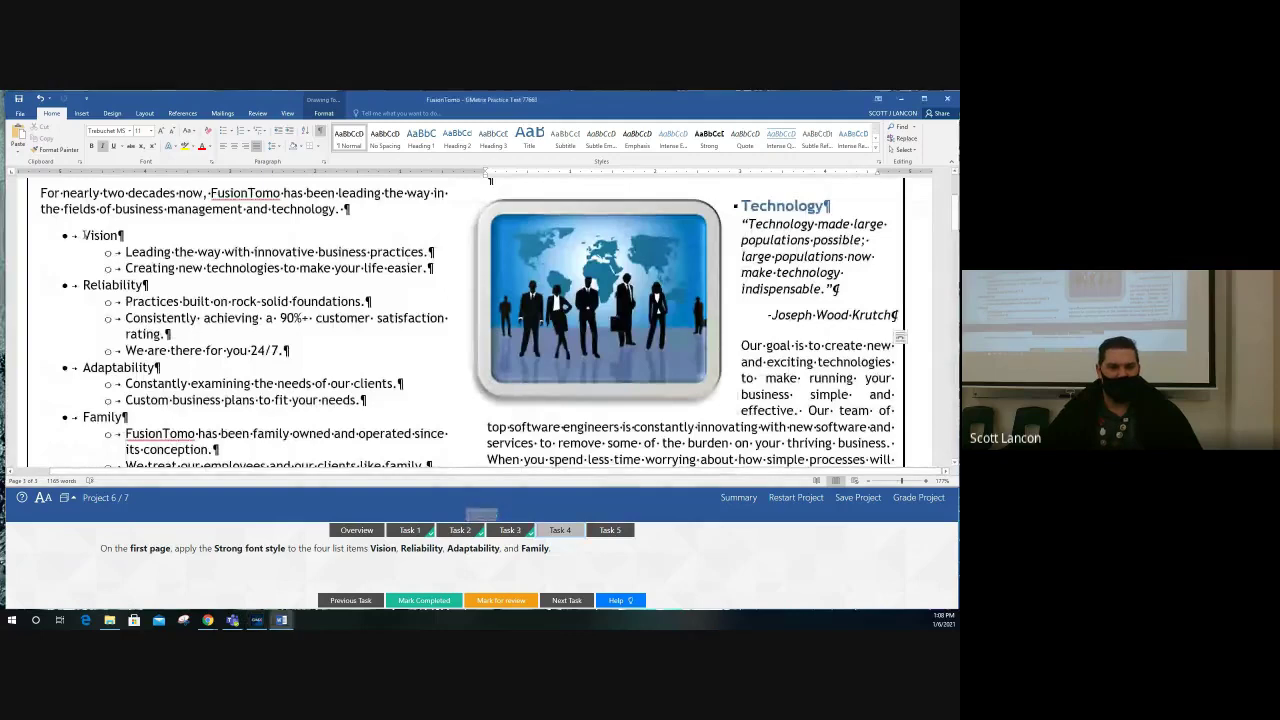
pyautogui.moveTo(84, 236); pyautogui.dragTo(124, 238)
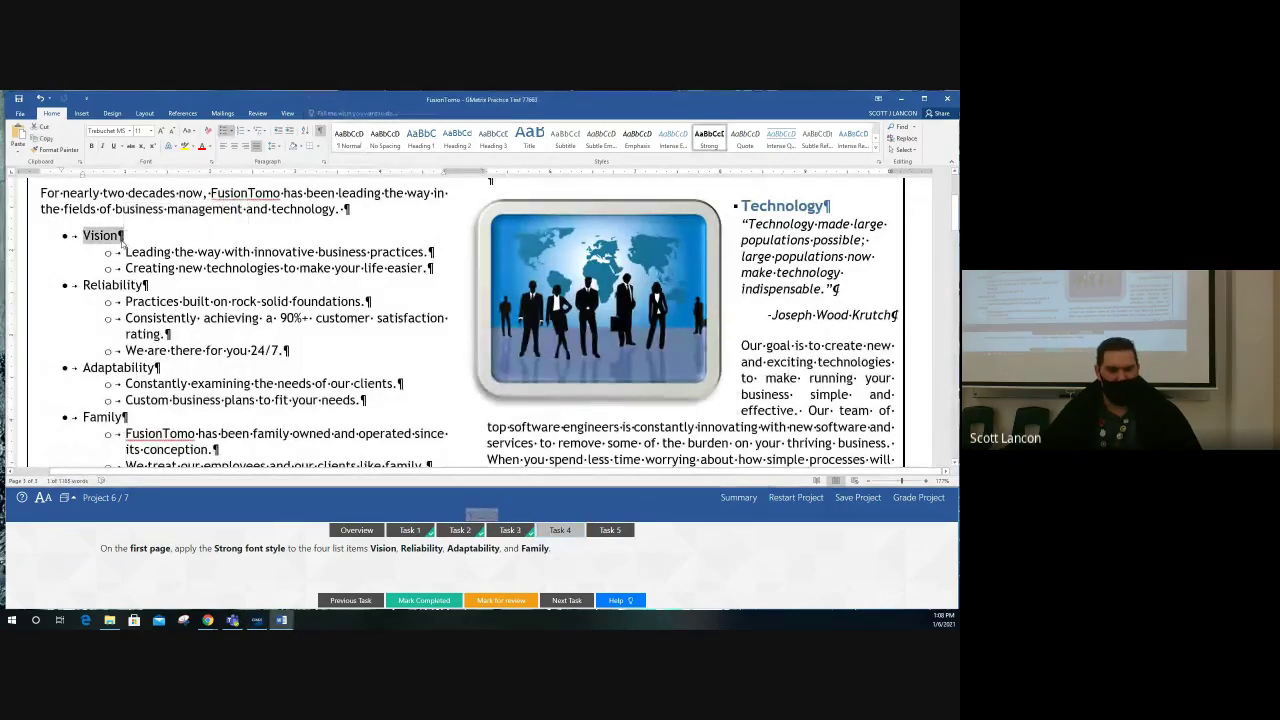
pyautogui.moveTo(84, 285); pyautogui.dragTo(149, 285)
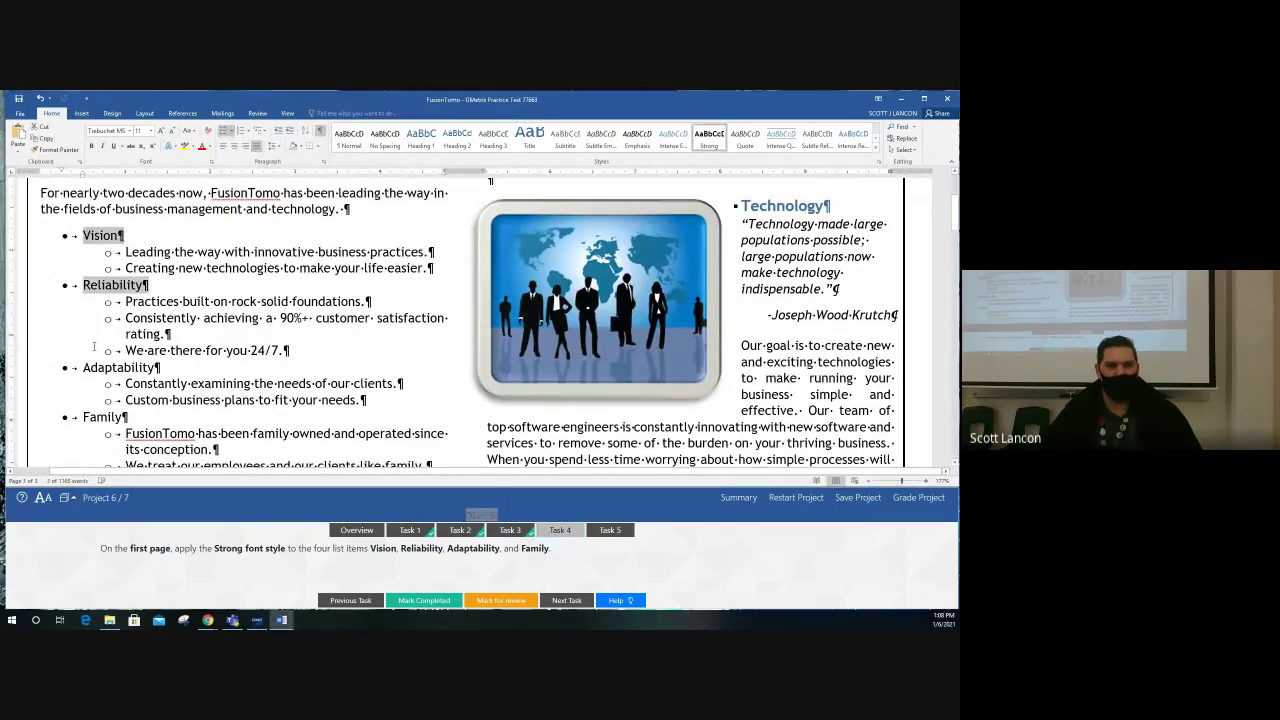
pyautogui.moveTo(84, 368); pyautogui.dragTo(163, 368)
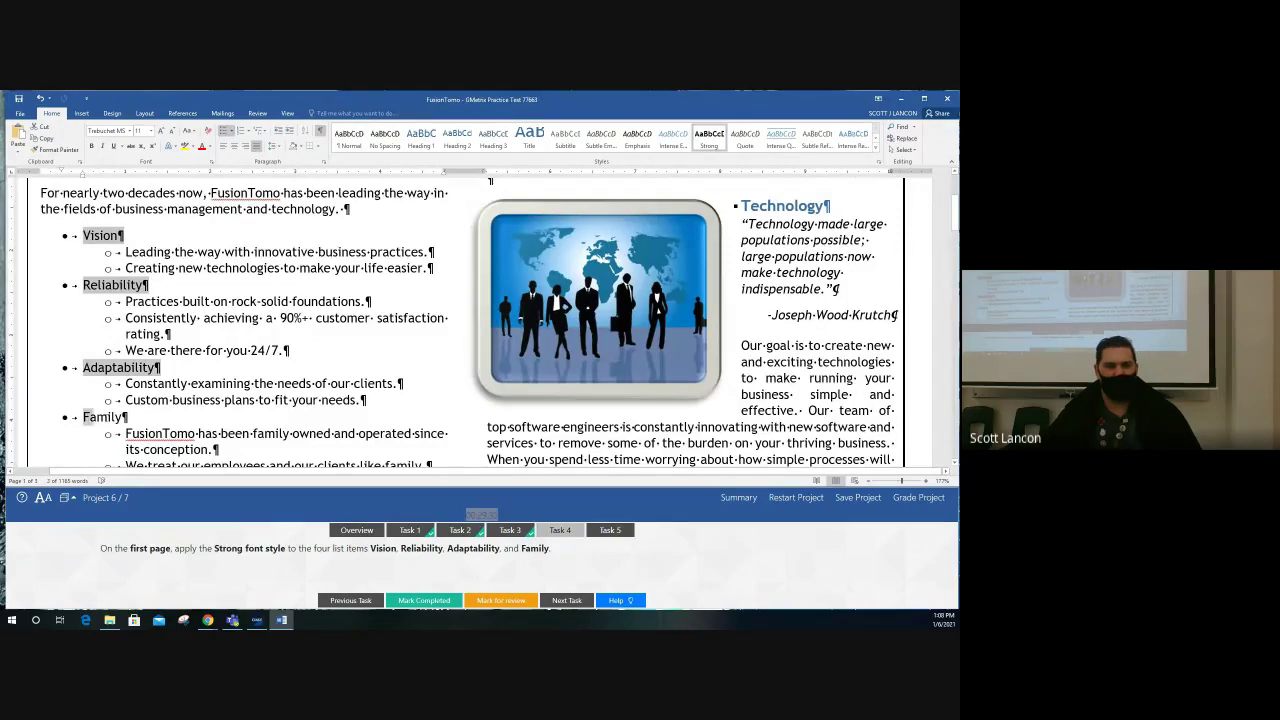
pyautogui.moveTo(84, 417); pyautogui.dragTo(131, 417)
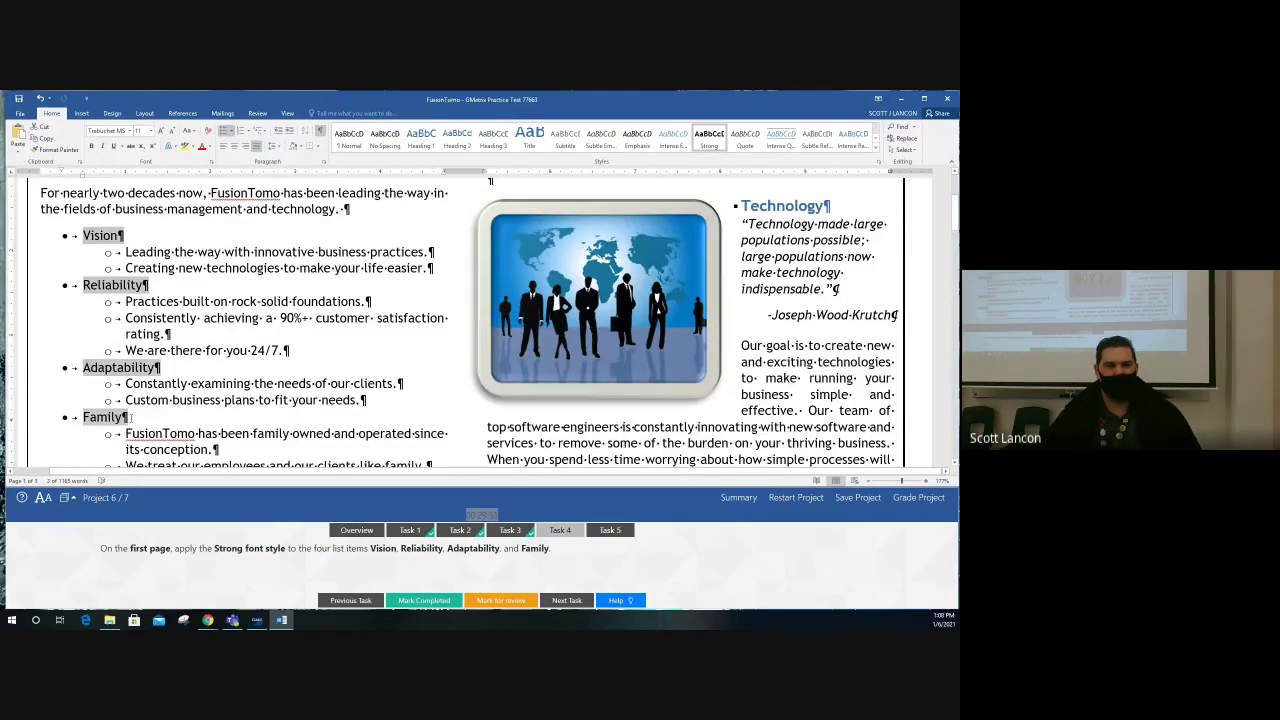
pyautogui.click(710, 143)
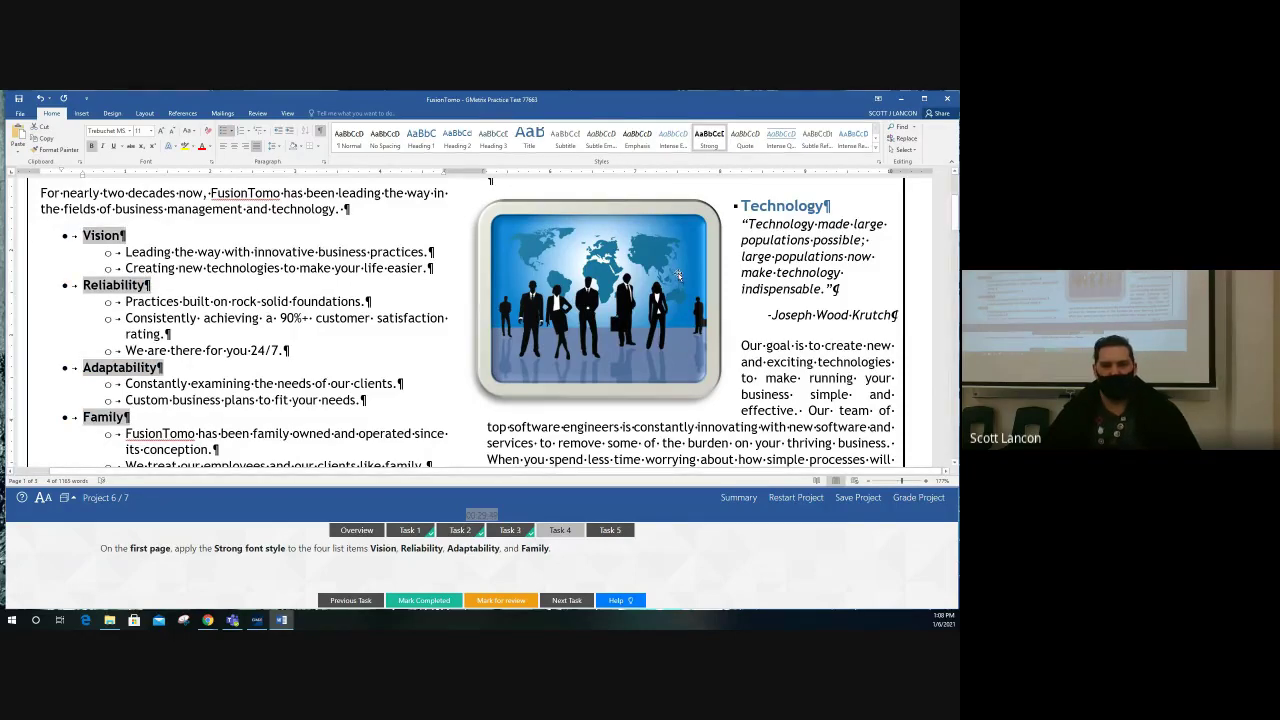
pyautogui.click(430, 602)
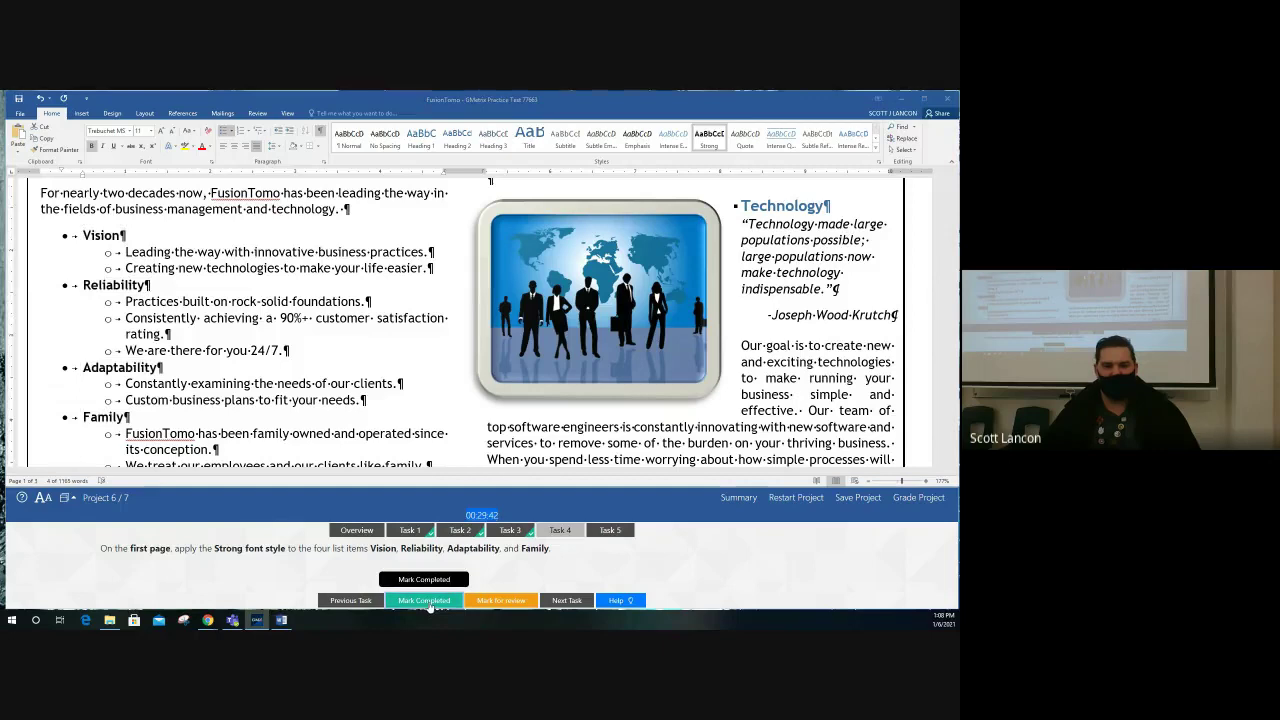
pyautogui.click(430, 604)
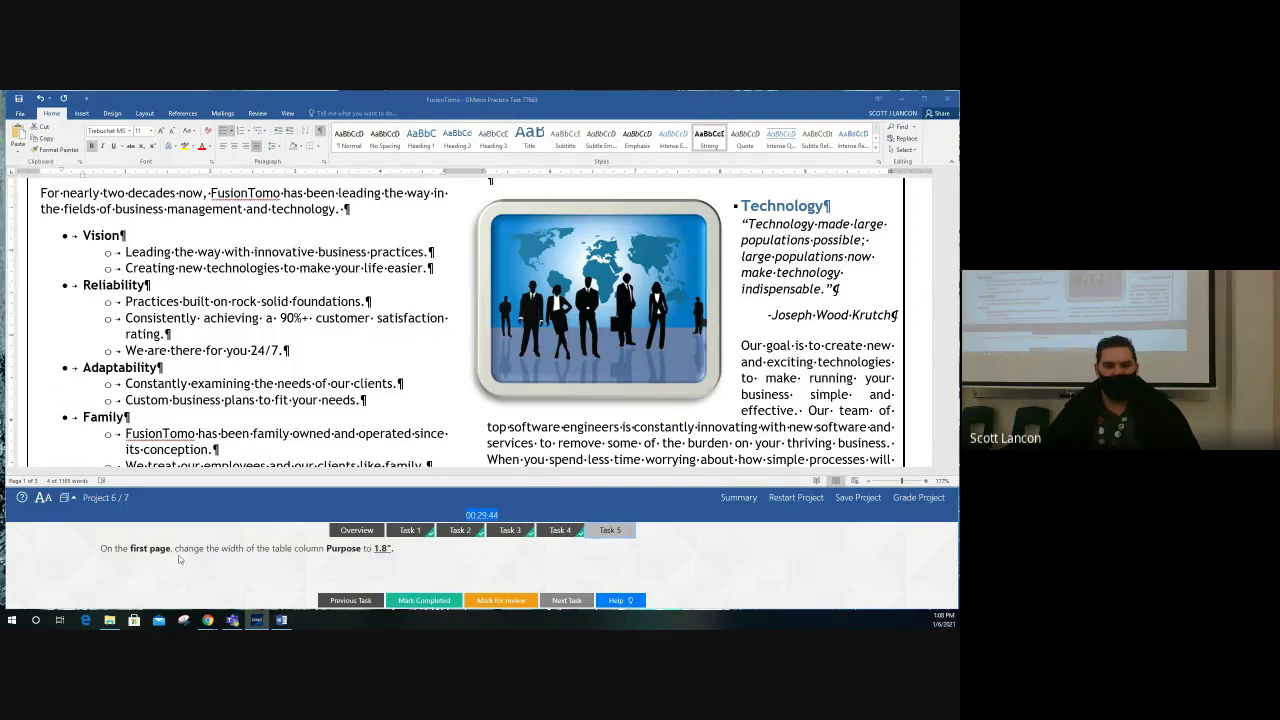
# - Set the width of the Purpose column in the first page's table to 1.8"
pyautogui.scroll(-1, 253, 381)
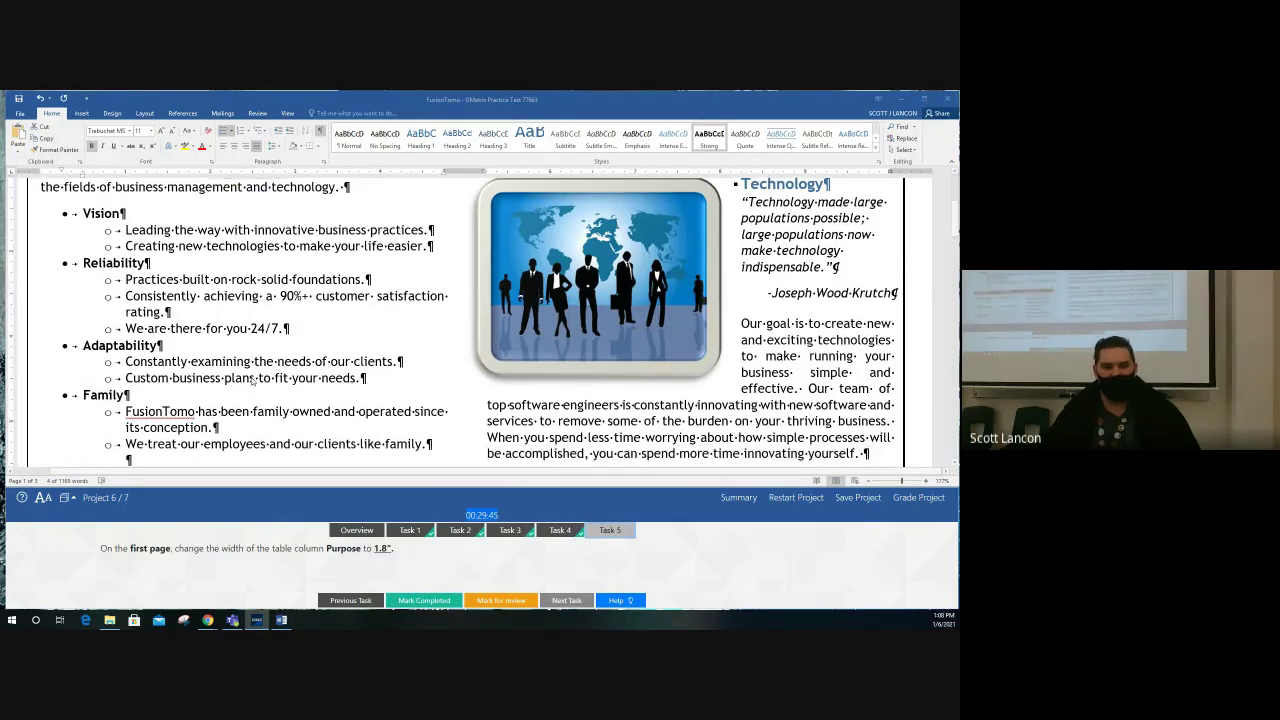
pyautogui.scroll(-3, 252, 380)
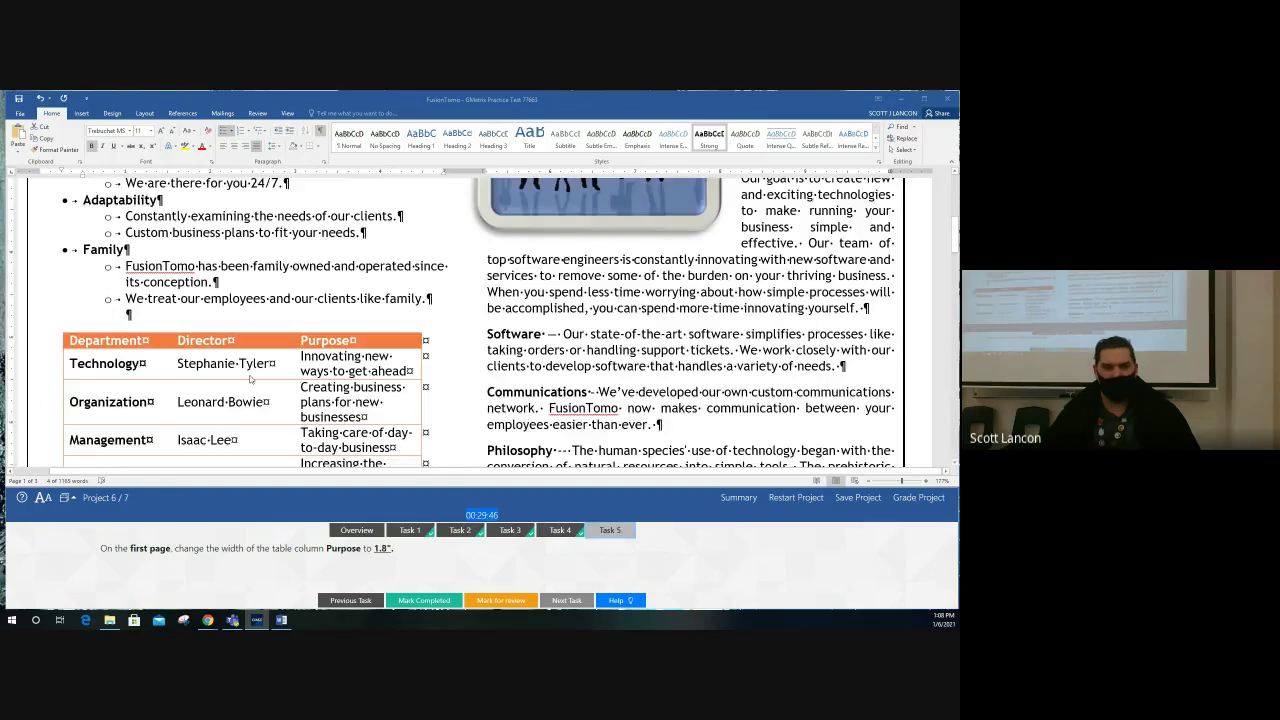
pyautogui.click(343, 340)
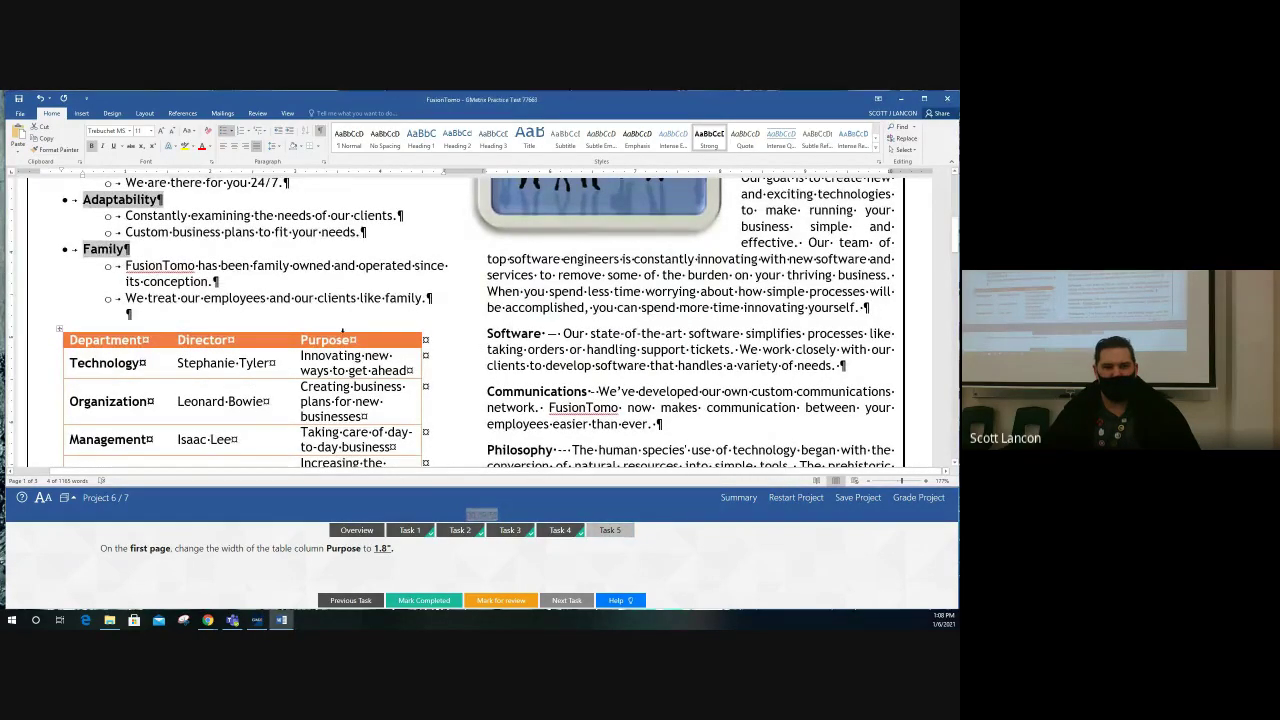
pyautogui.click(343, 333)
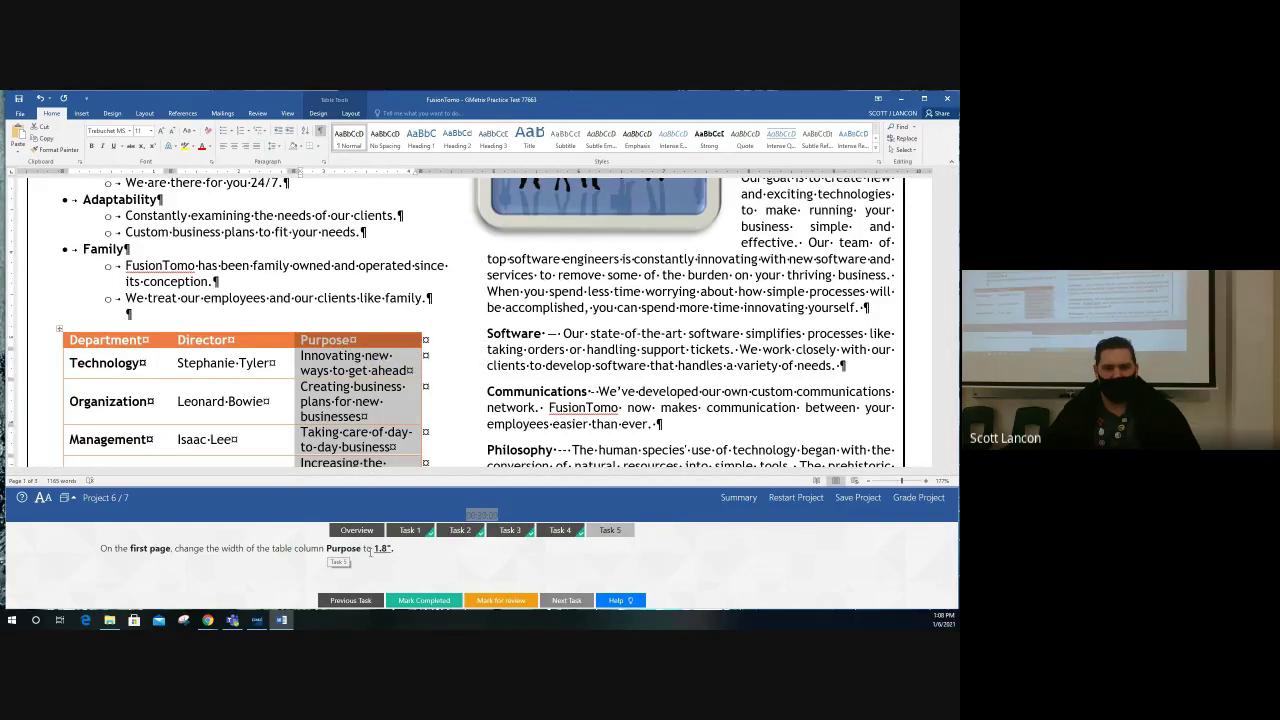
pyautogui.click(350, 114)
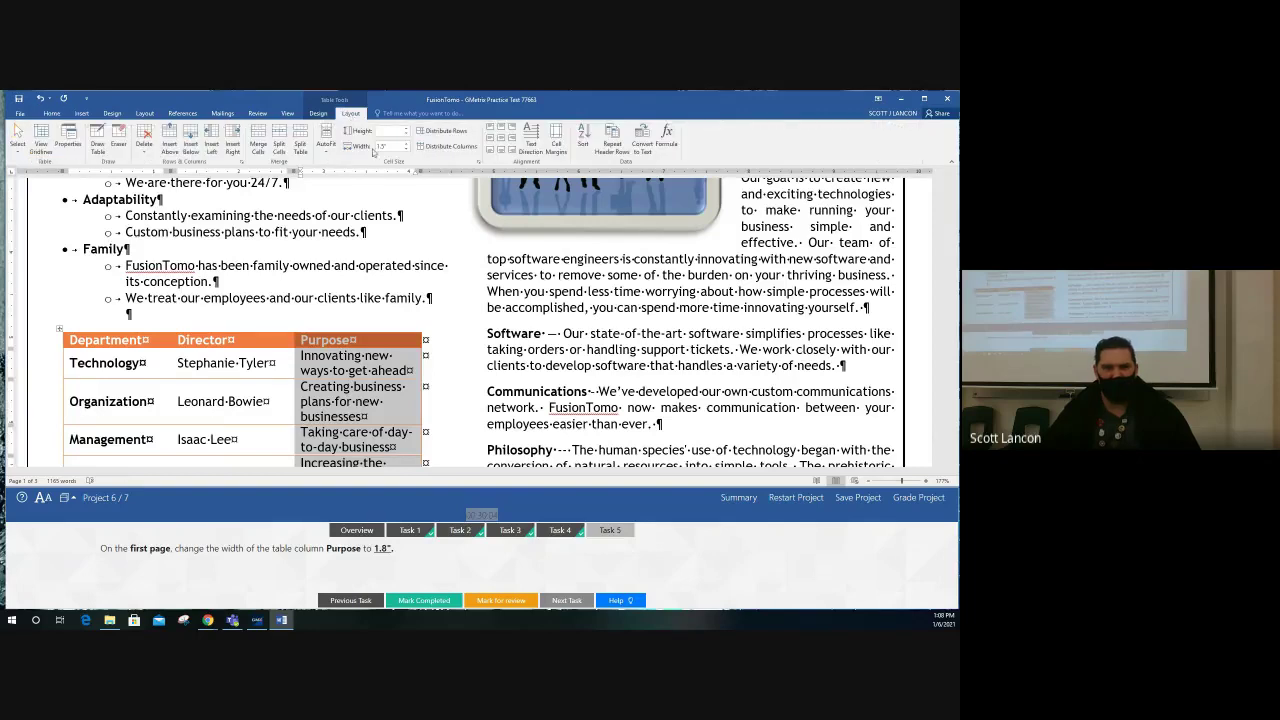
pyautogui.click(406, 144)
pyautogui.click(406, 144)
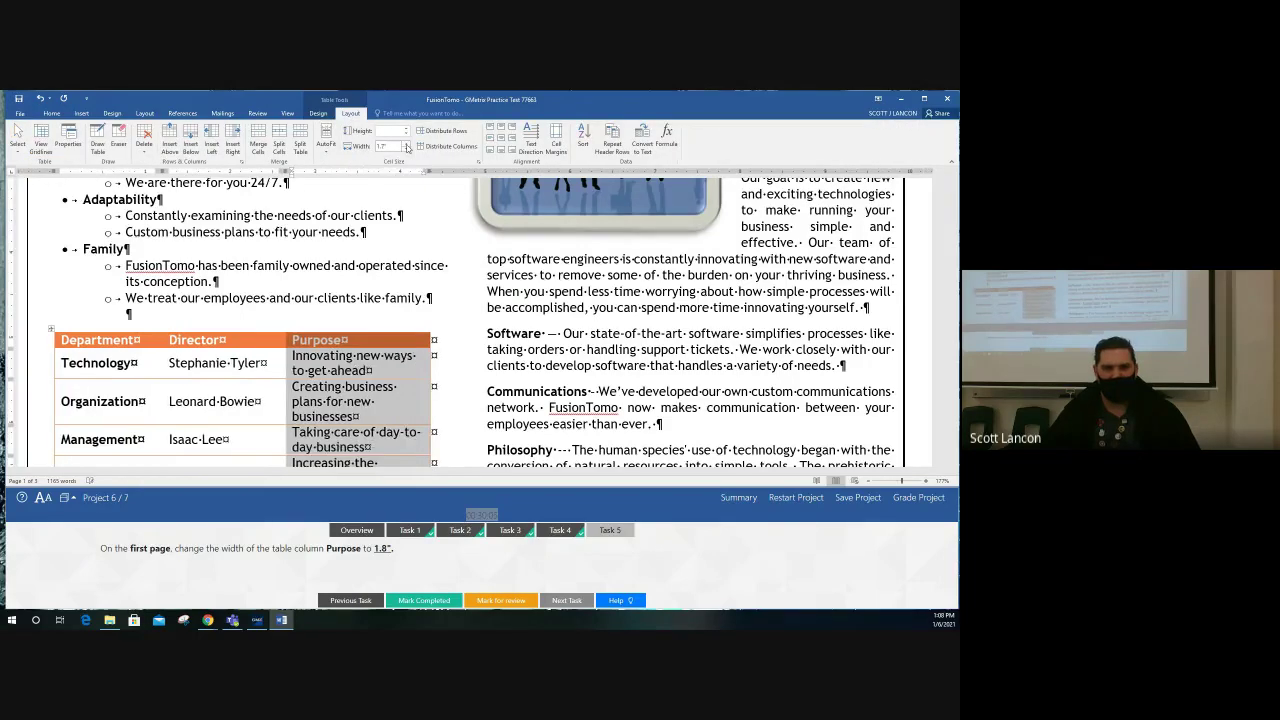
pyautogui.click(406, 144)
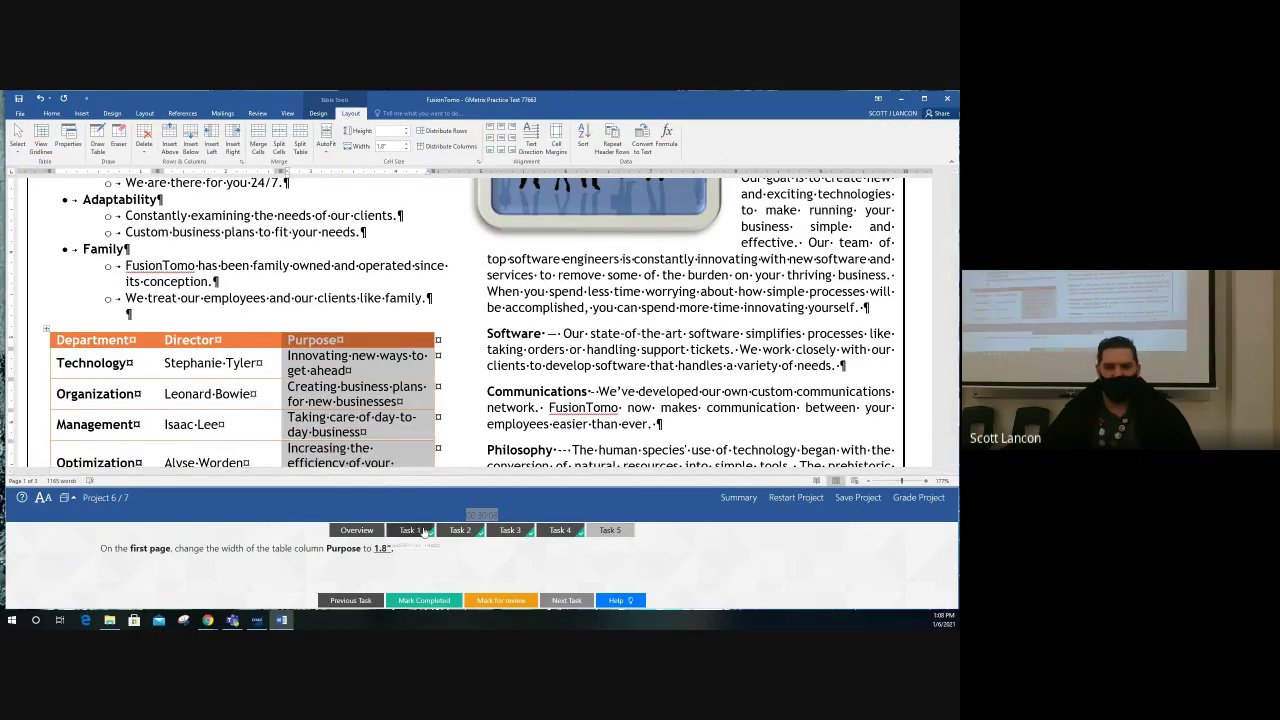
# - Grade the finished Project 6 and continue to Project 7
pyautogui.click(492, 600)
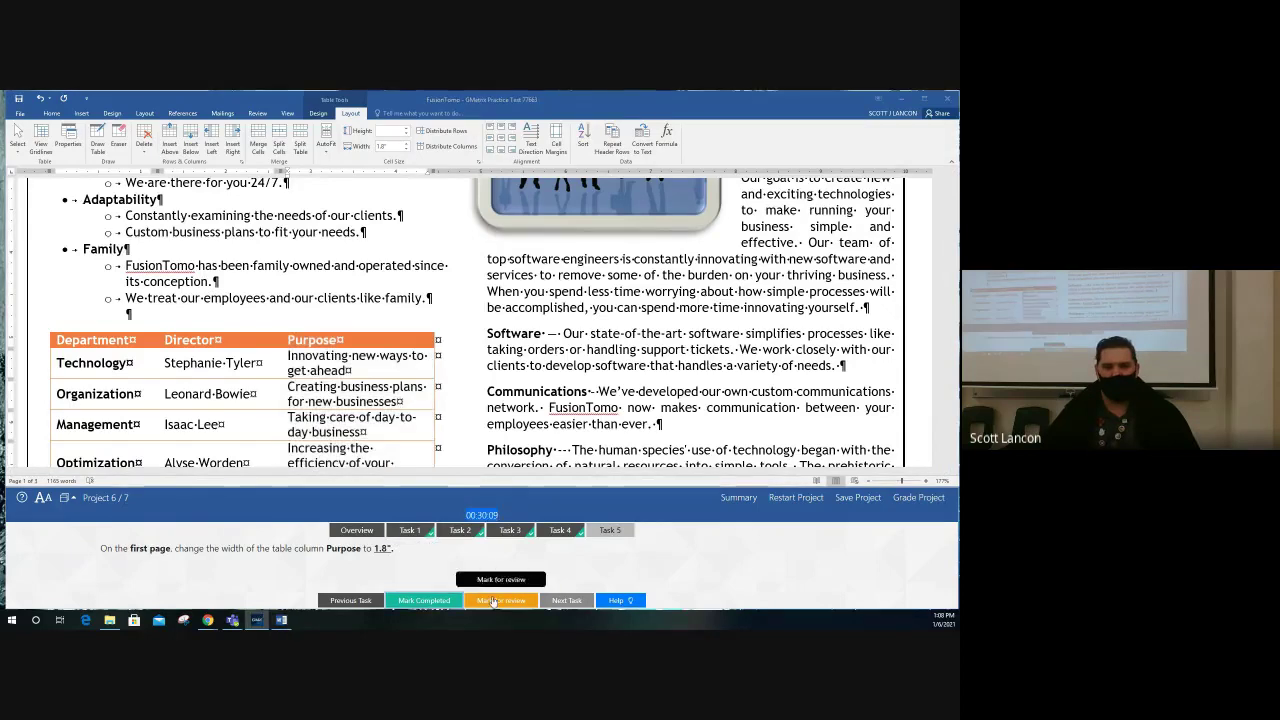
pyautogui.click(918, 499)
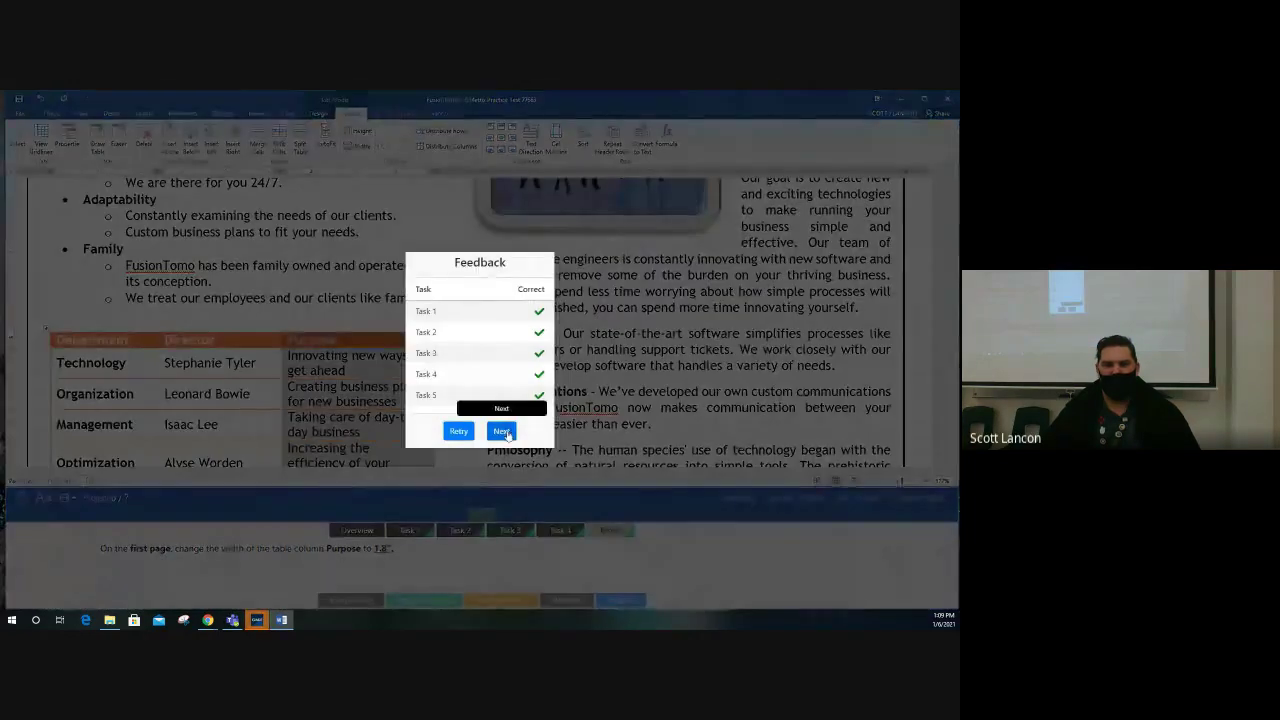
pyautogui.click(501, 431)
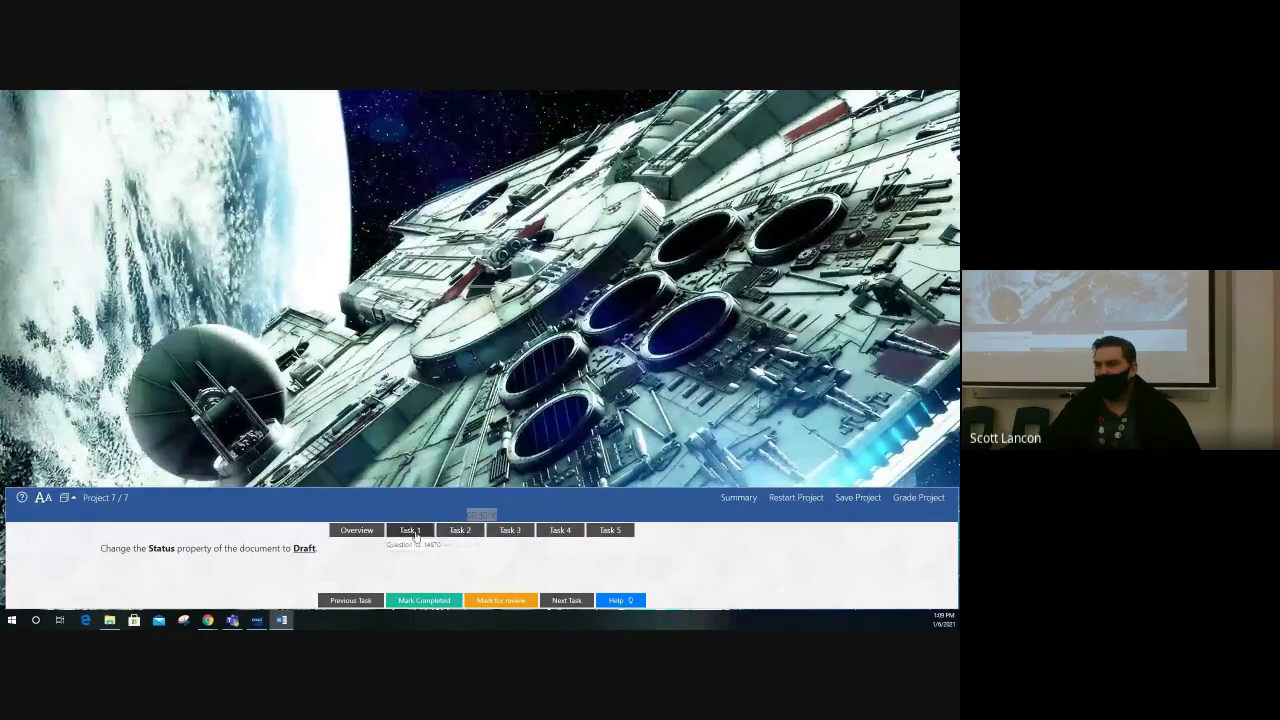
# - Following Task 1, set the Scuba document's Status property to Draft and mark the task as completed
pyautogui.click(412, 531)
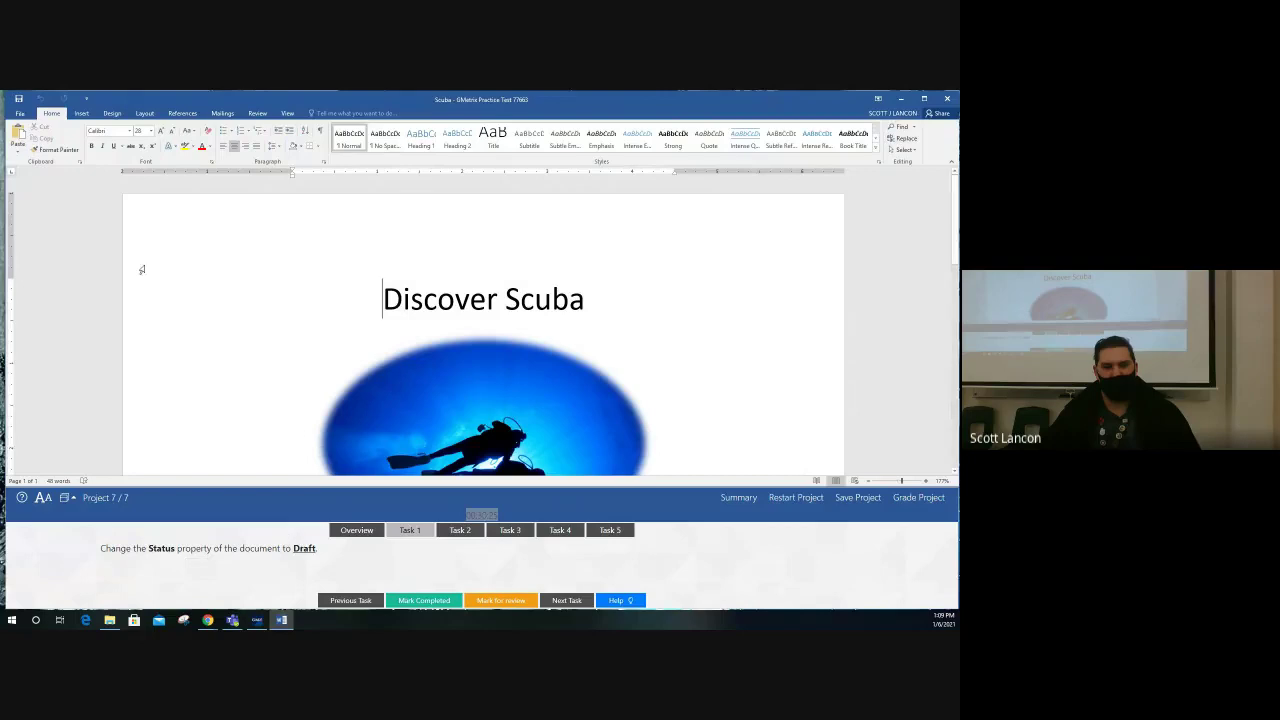
pyautogui.click(20, 113)
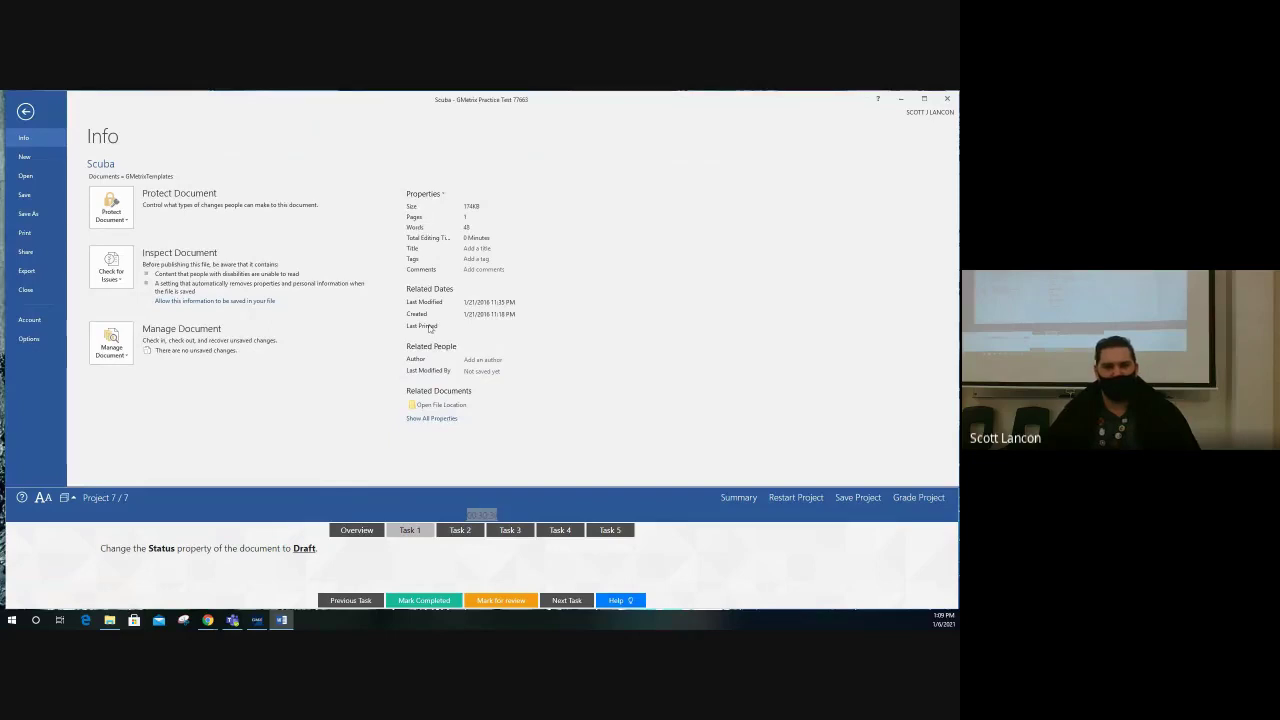
pyautogui.click(434, 420)
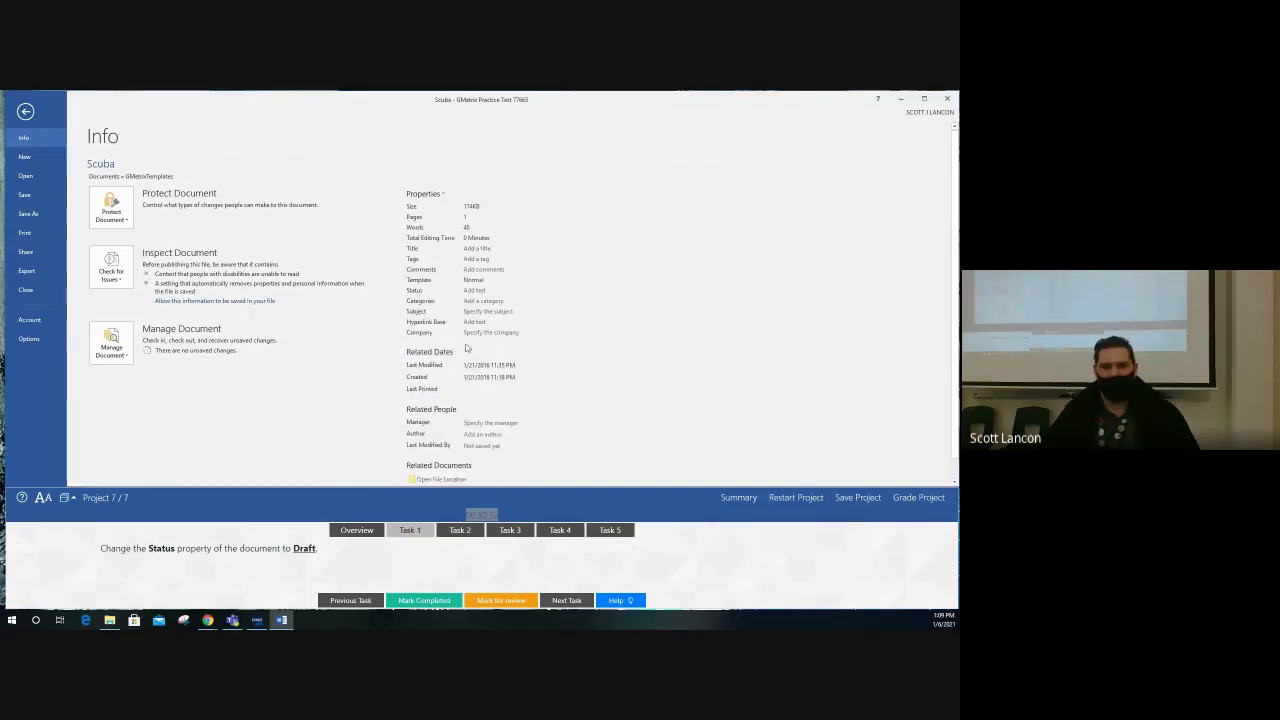
pyautogui.click(469, 291)
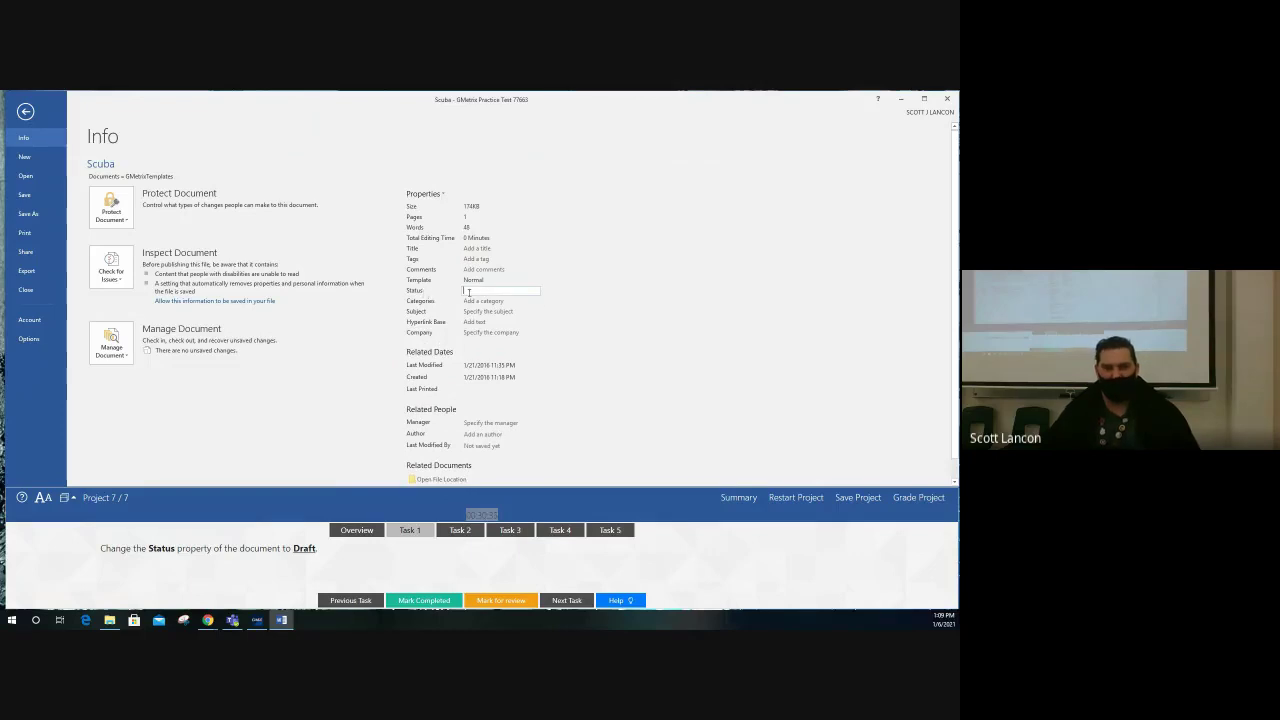
pyautogui.write('Draft')
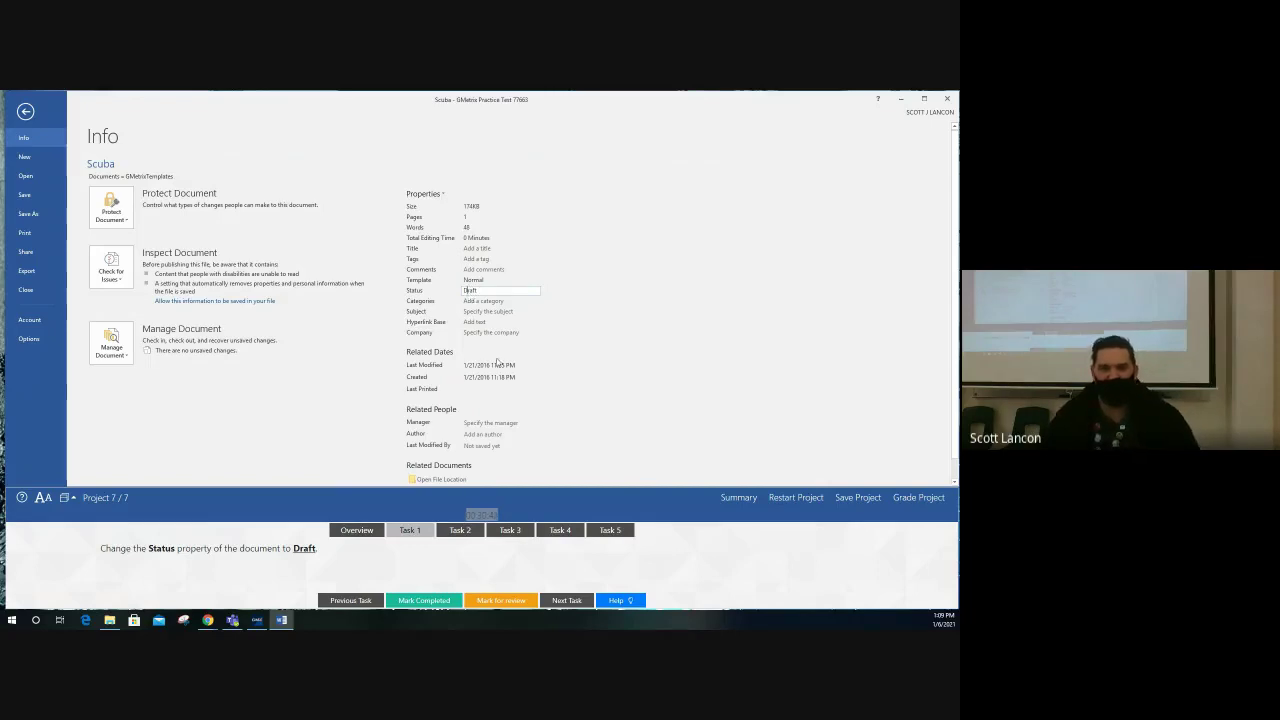
pyautogui.click(430, 600)
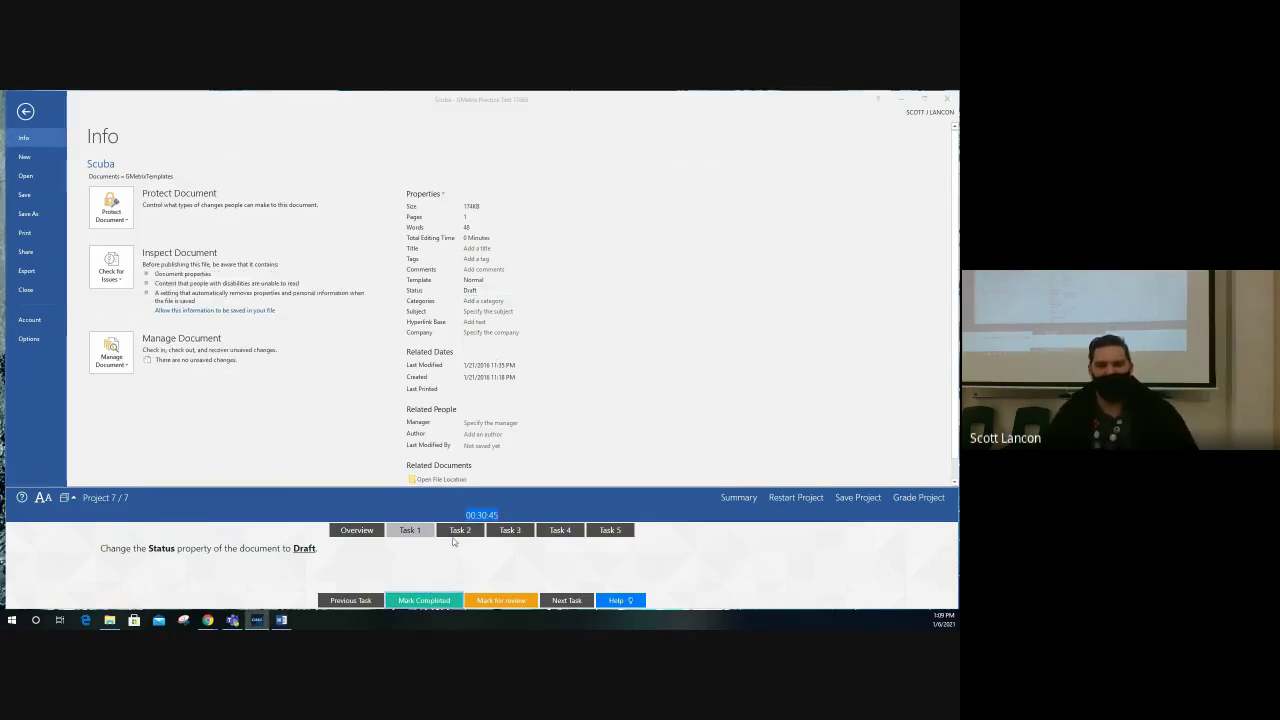
# - Show the Task 2 instructions and return from the document properties to the Scuba document
pyautogui.click(459, 530)
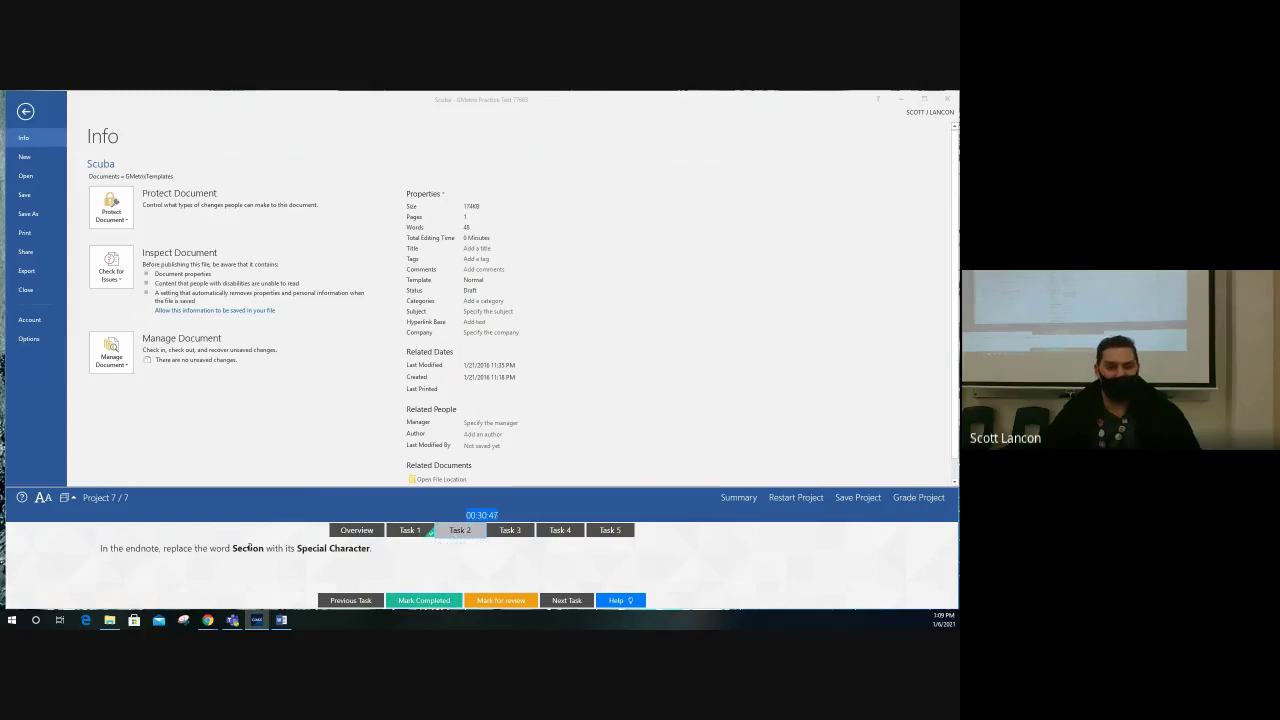
pyautogui.click(80, 166)
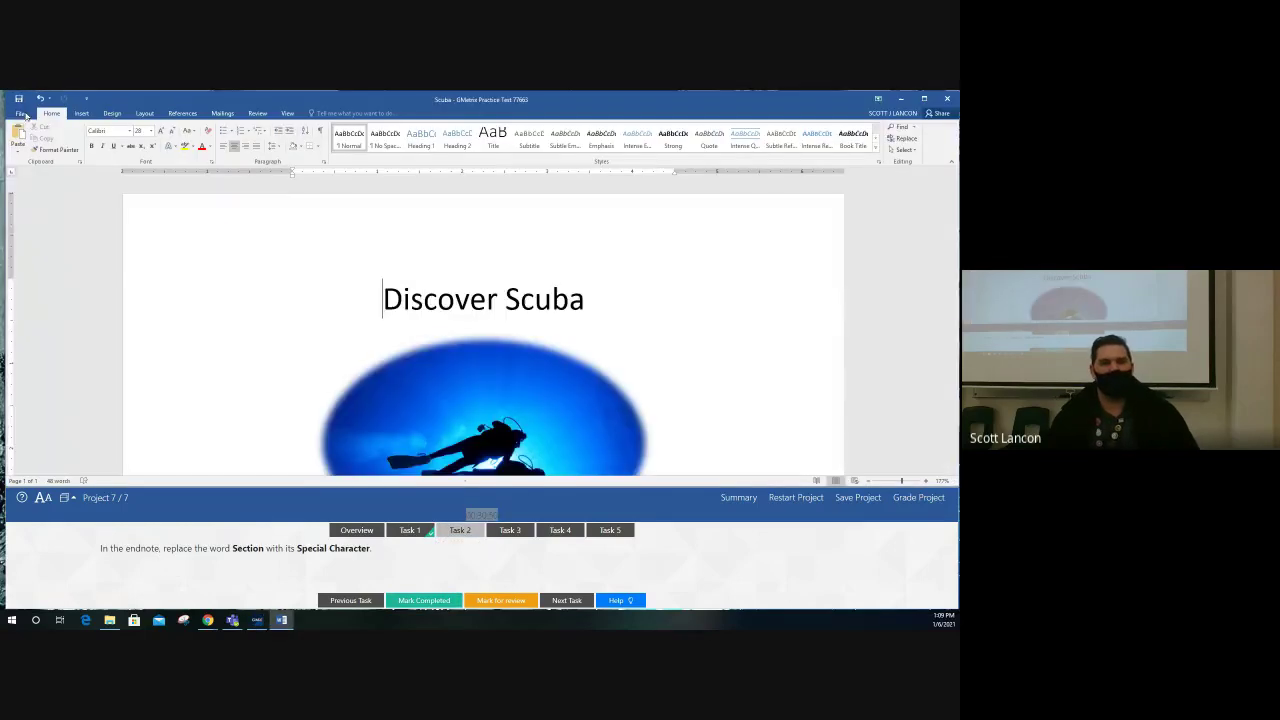
pyautogui.click(25, 111)
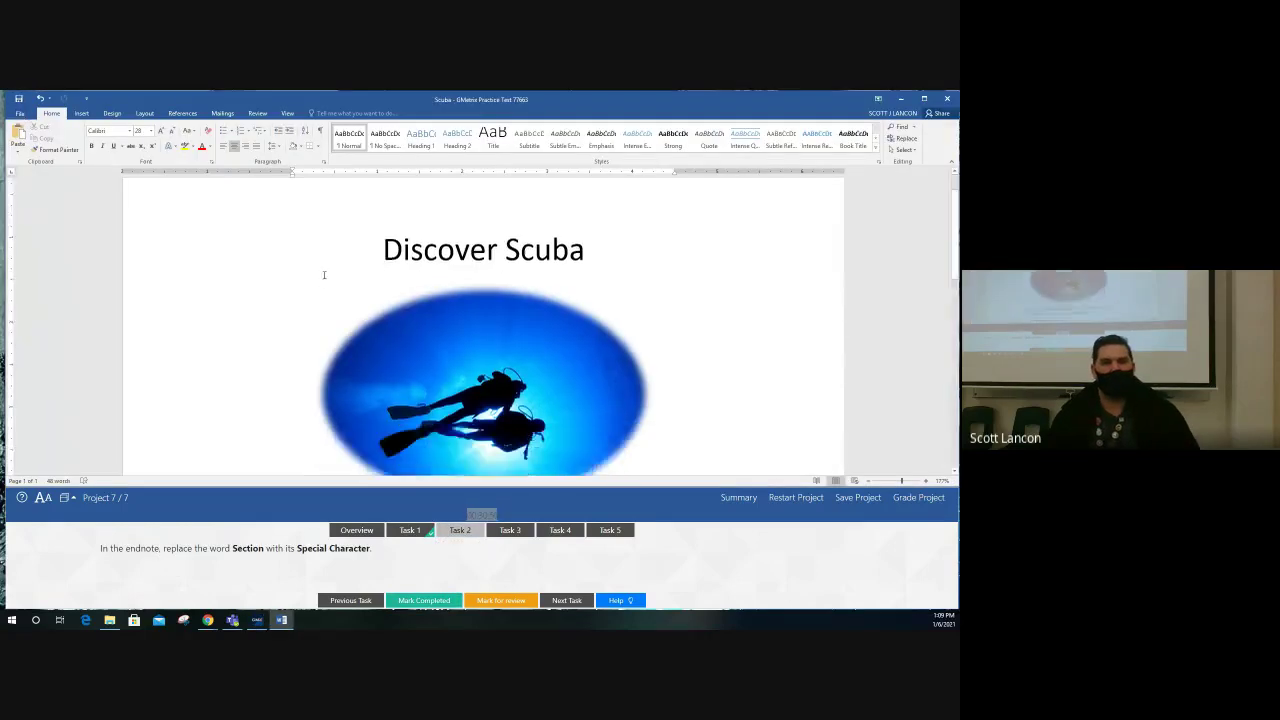
# - Replace the word SECTION in the endnote with the Section special character (§) and mark Task 2 as completed
pyautogui.scroll(-10, 324, 274)
pyautogui.tripleClick(293, 297)
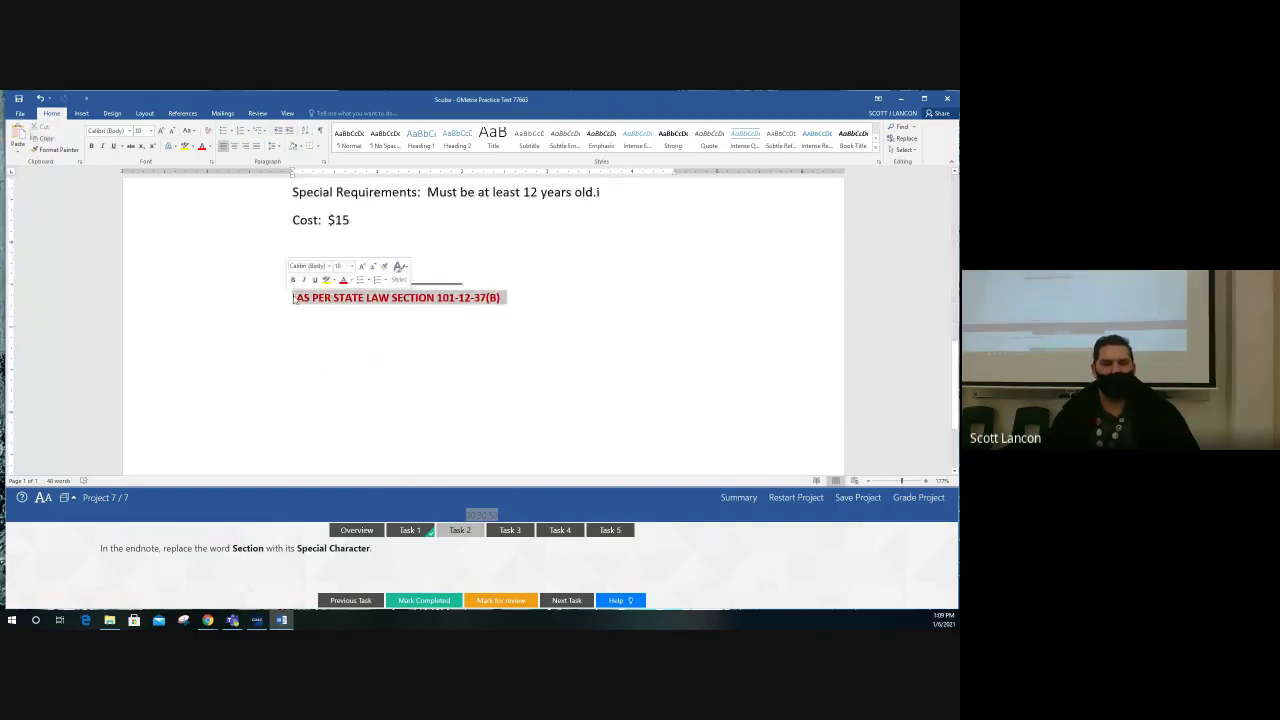
pyautogui.click(293, 297)
pyautogui.moveTo(503, 296); pyautogui.dragTo(246, 294)
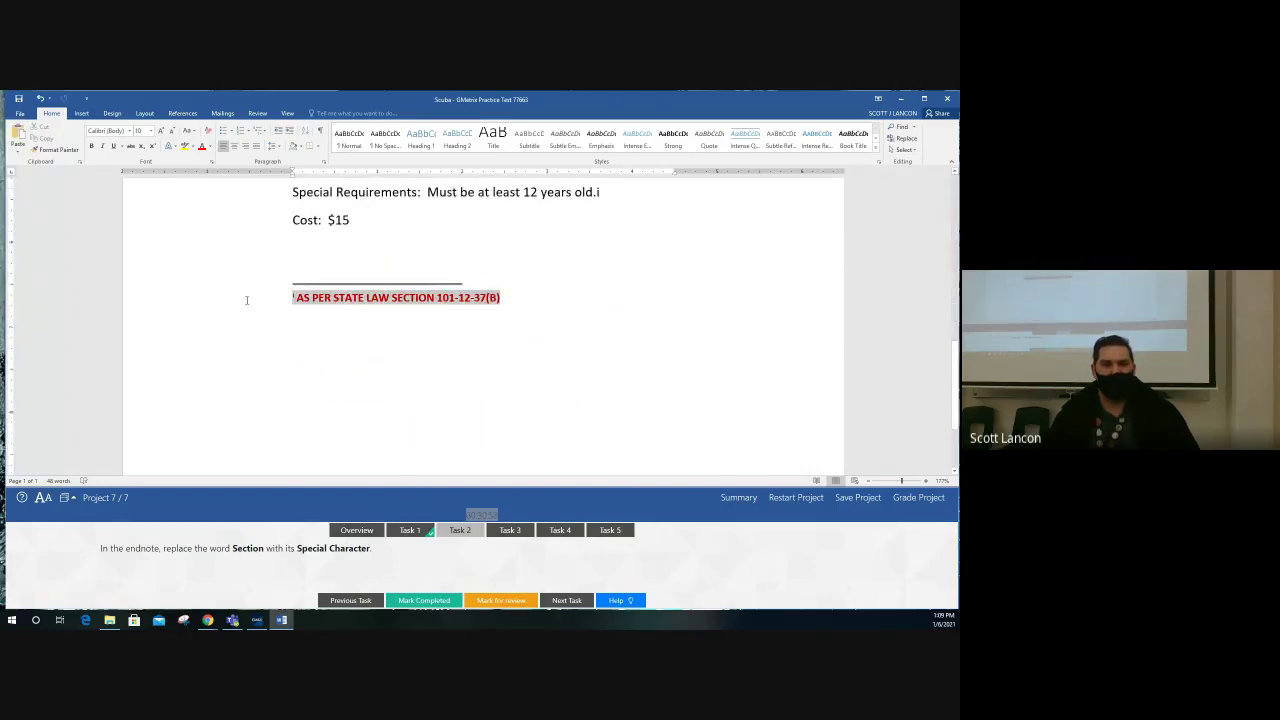
pyautogui.click(416, 298)
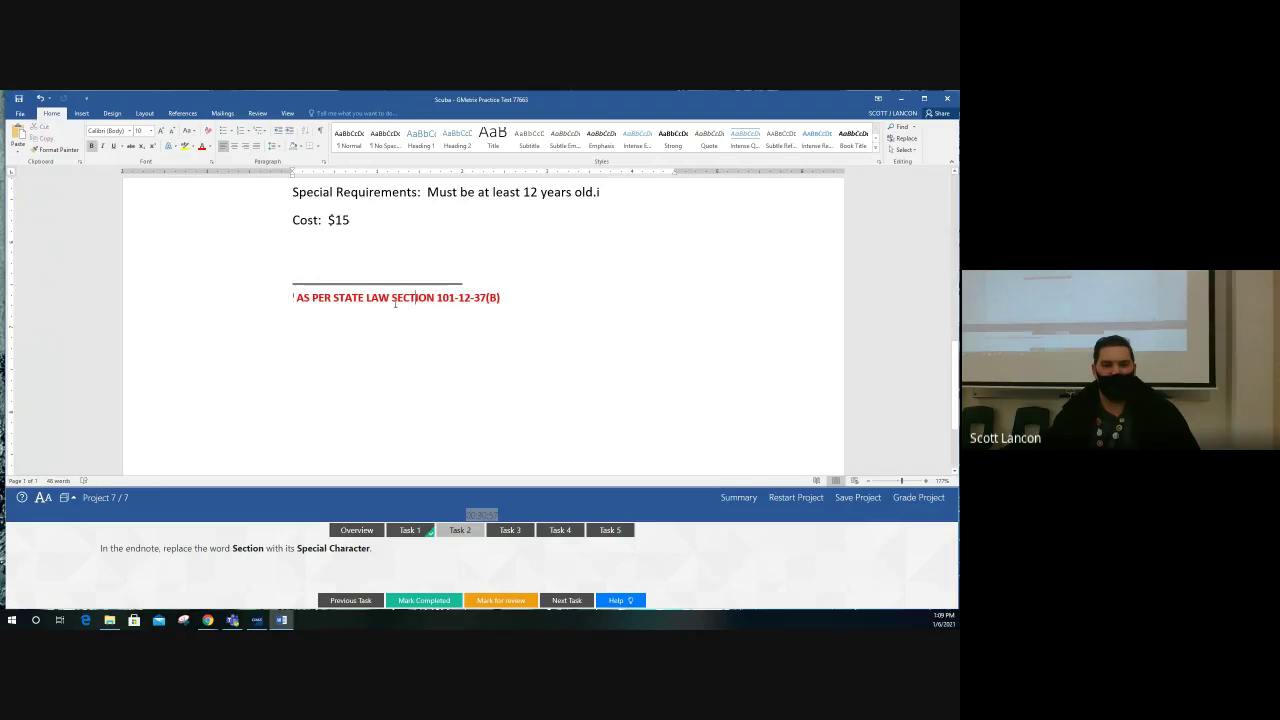
pyautogui.moveTo(392, 297); pyautogui.dragTo(434, 297)
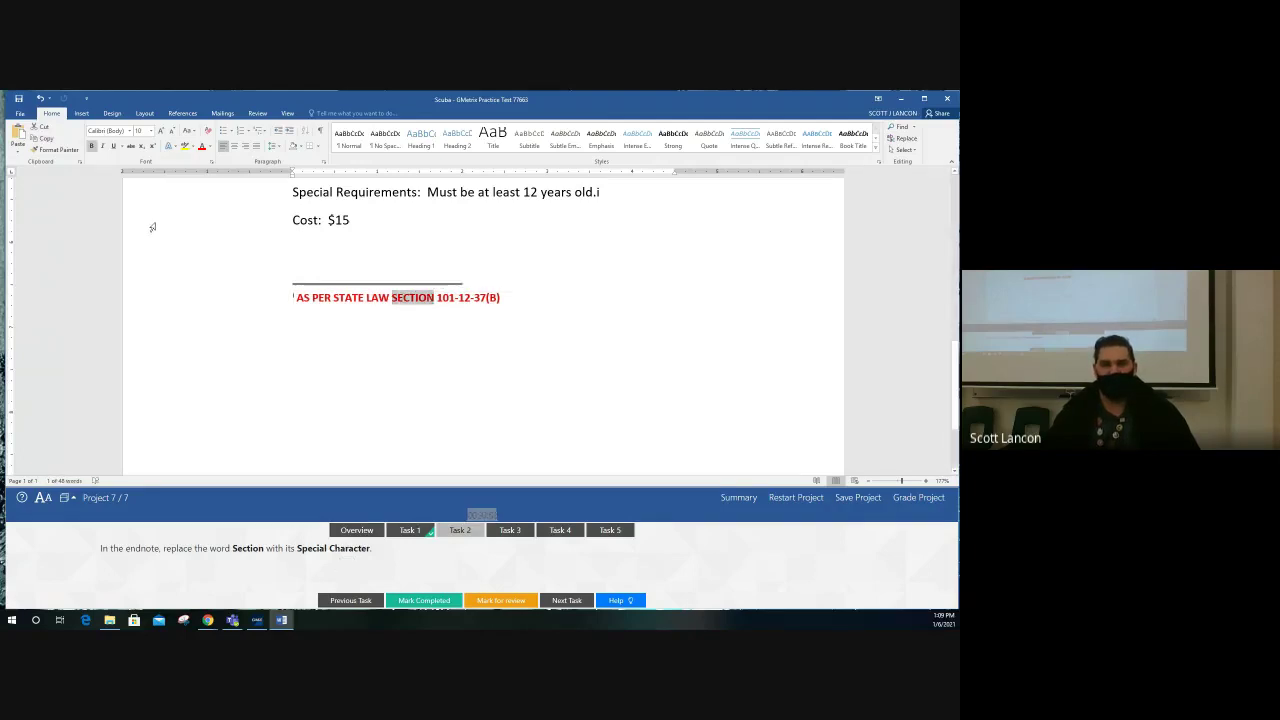
pyautogui.click(82, 114)
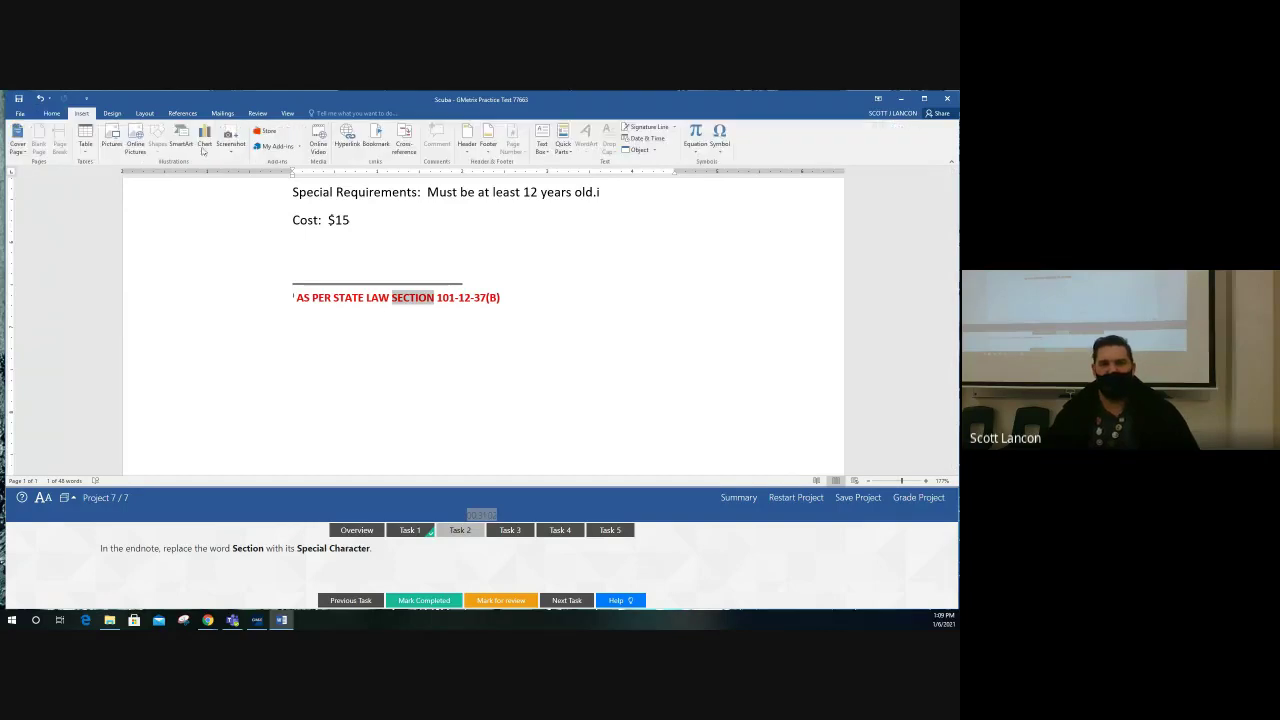
pyautogui.click(721, 150)
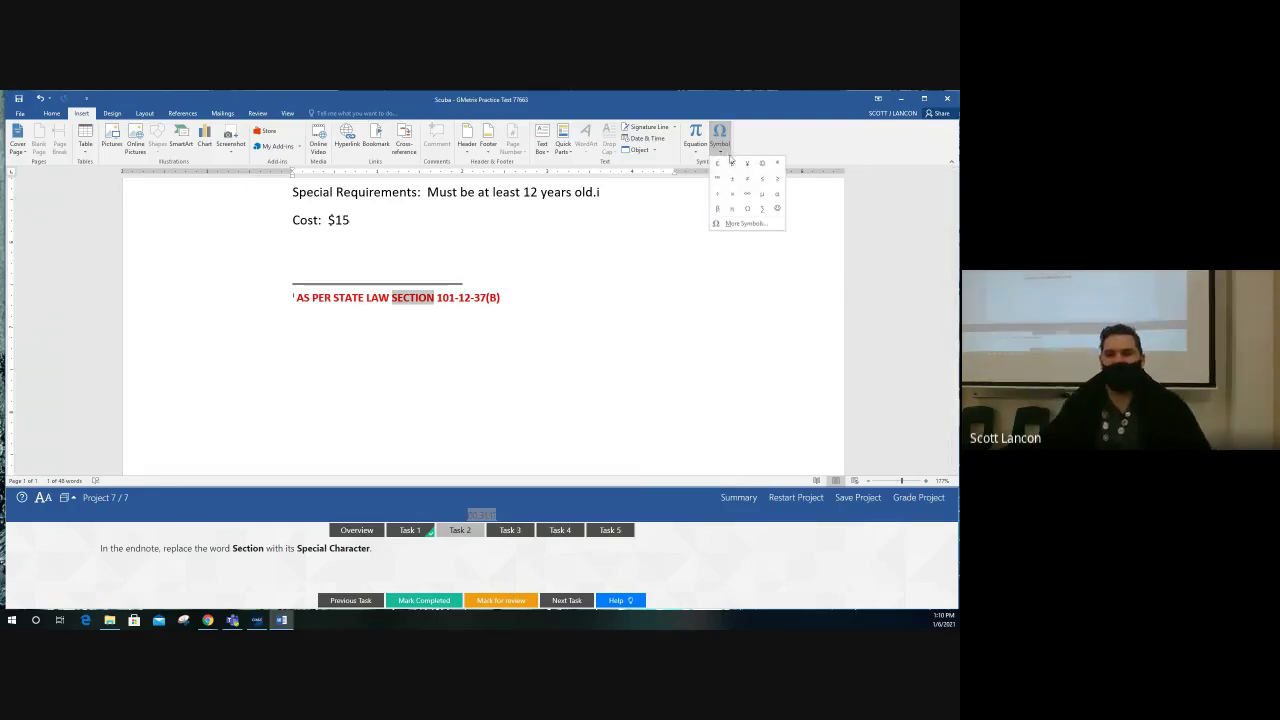
pyautogui.click(752, 223)
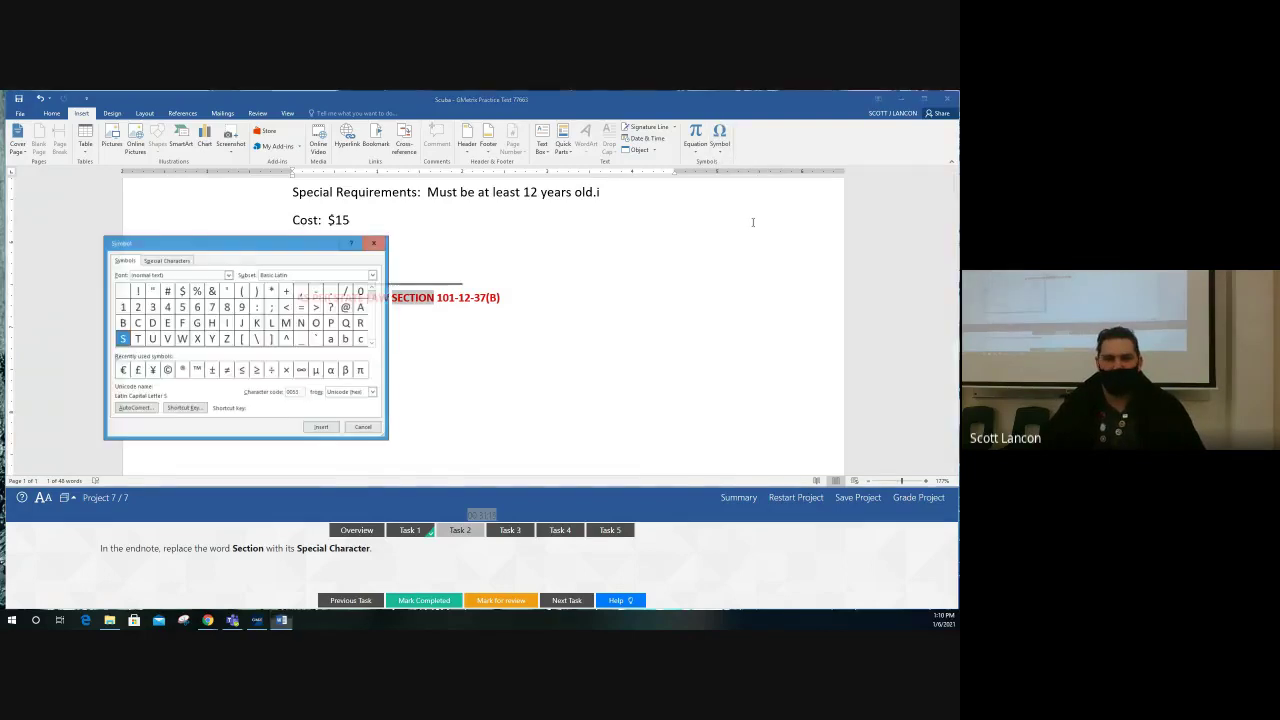
pyautogui.click(182, 260)
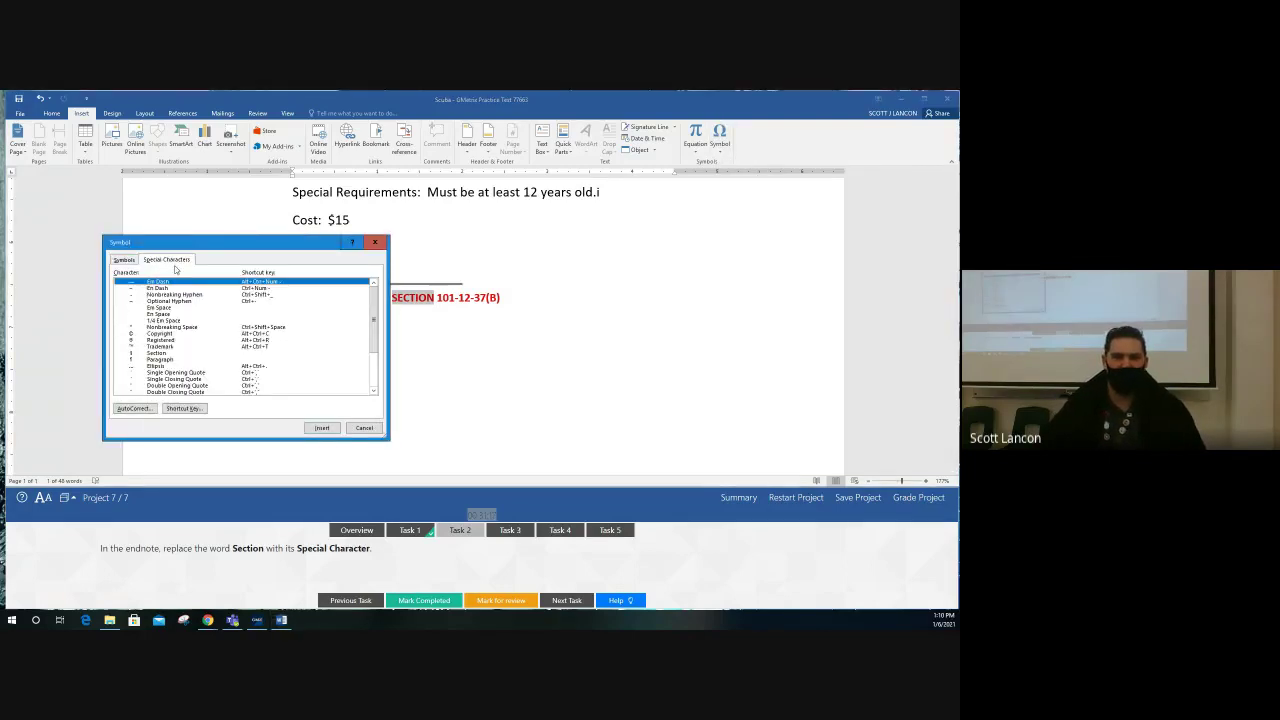
pyautogui.click(126, 259)
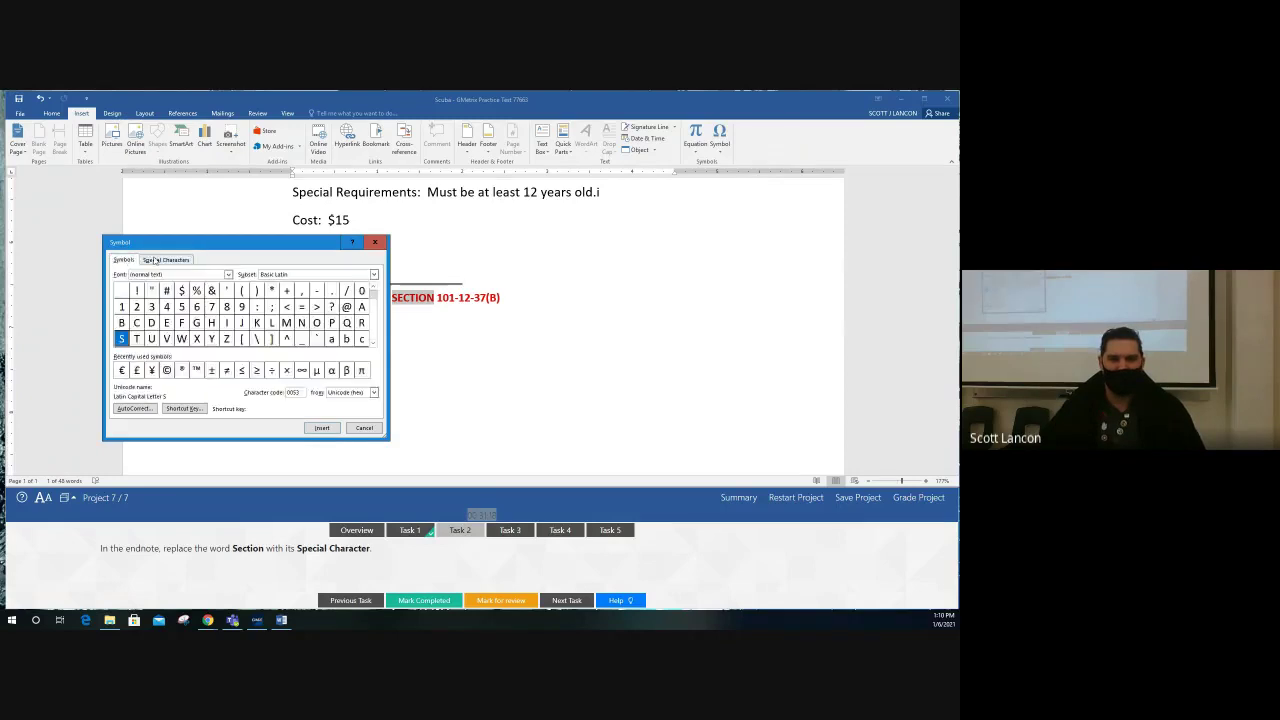
pyautogui.click(158, 260)
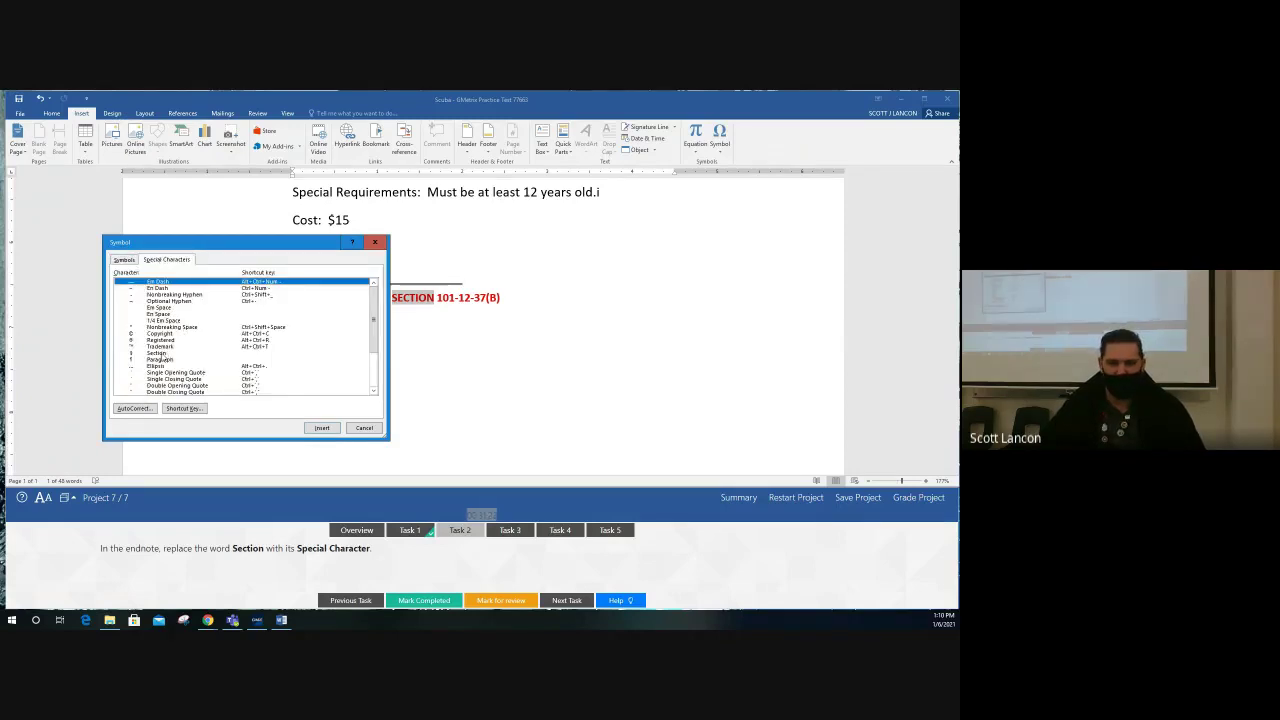
pyautogui.click(158, 353)
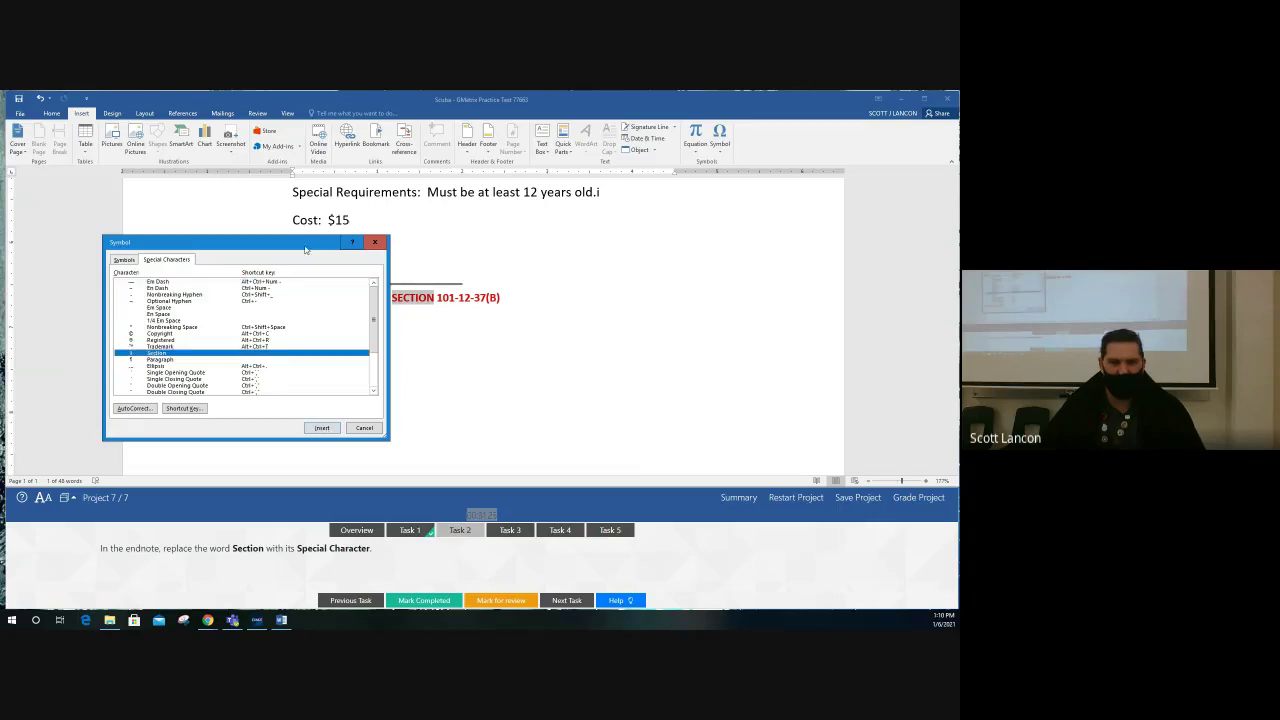
pyautogui.moveTo(290, 246); pyautogui.dragTo(745, 229)
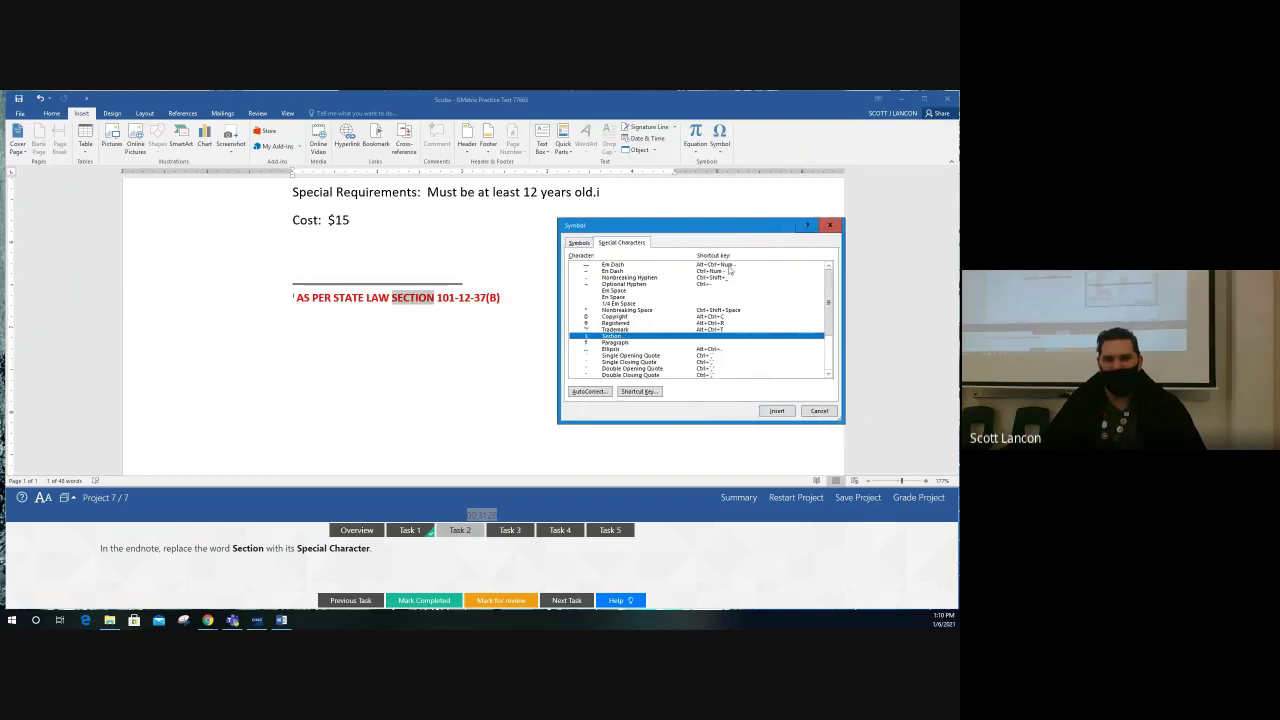
pyautogui.click(777, 411)
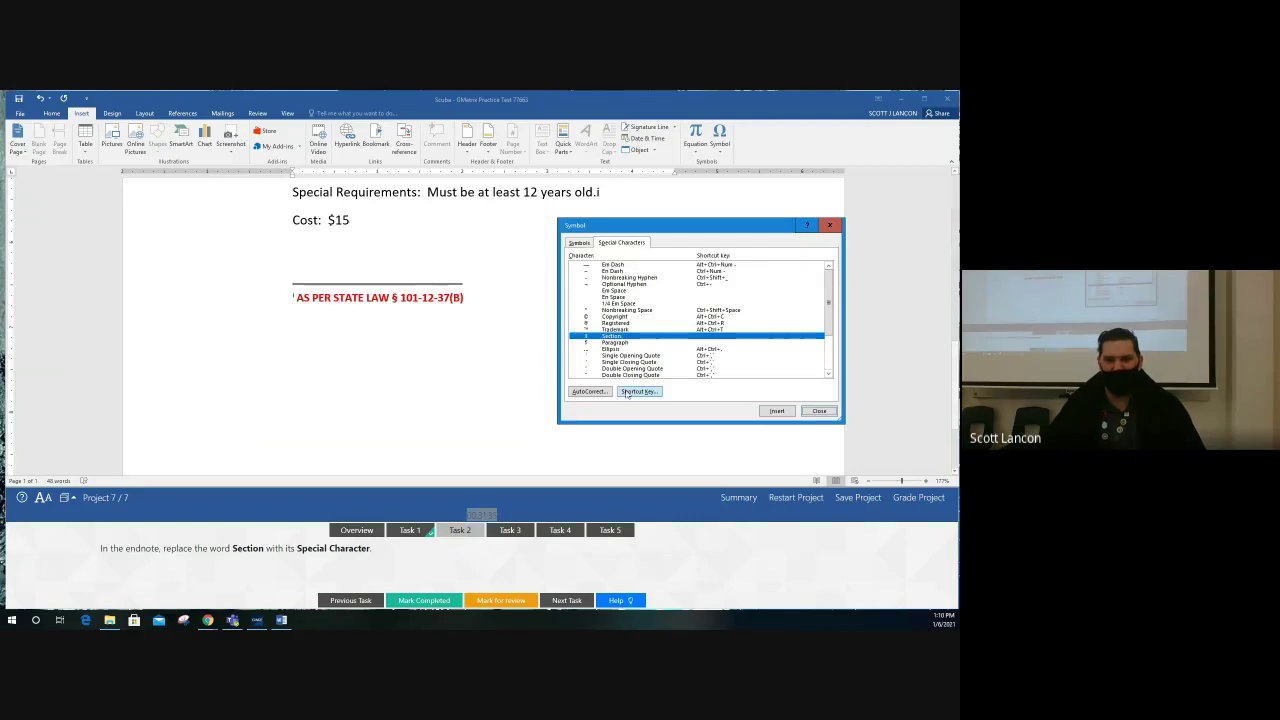
pyautogui.click(820, 411)
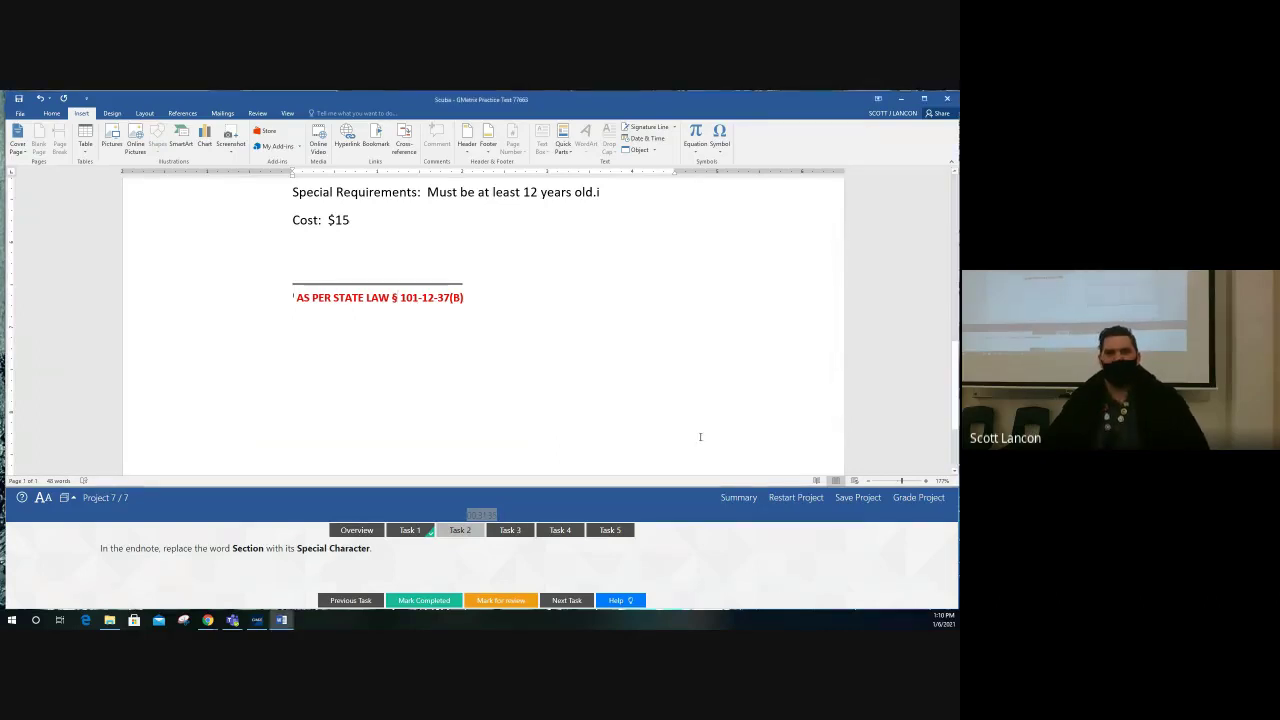
pyautogui.click(427, 601)
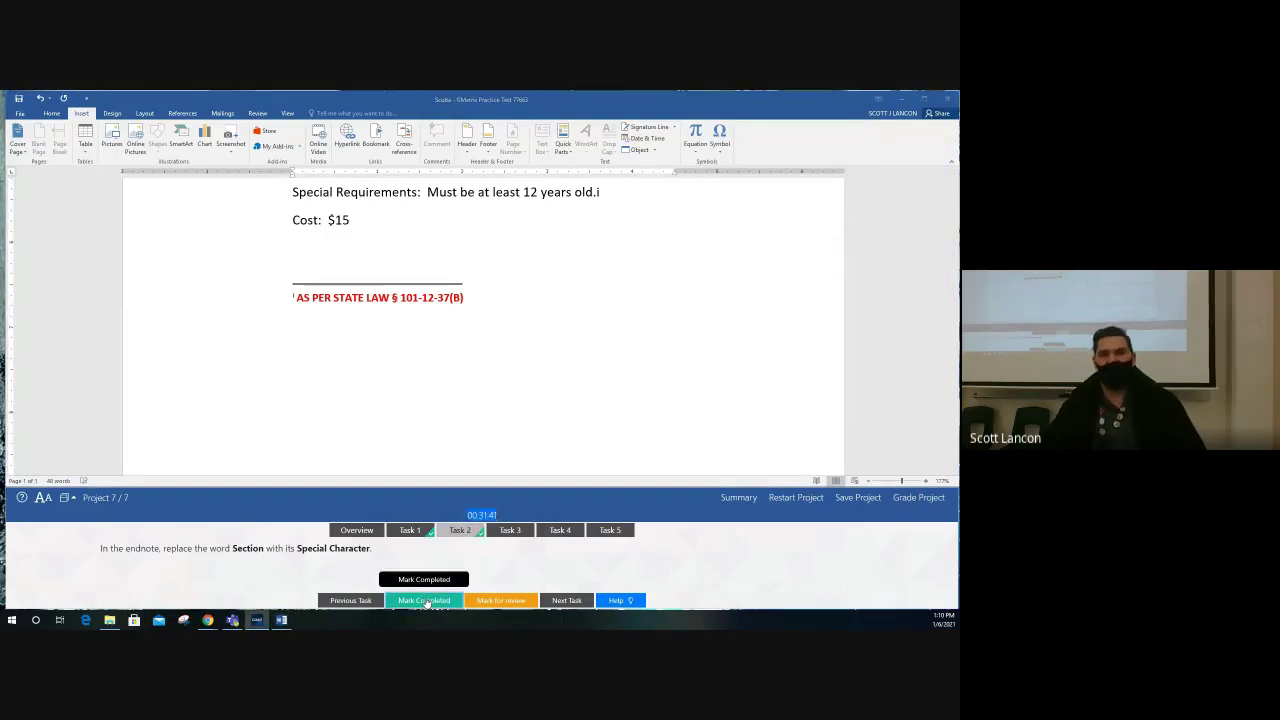
# - Following Task 3, increase the font size of the whole document by one level and mark the task as completed
pyautogui.click(511, 531)
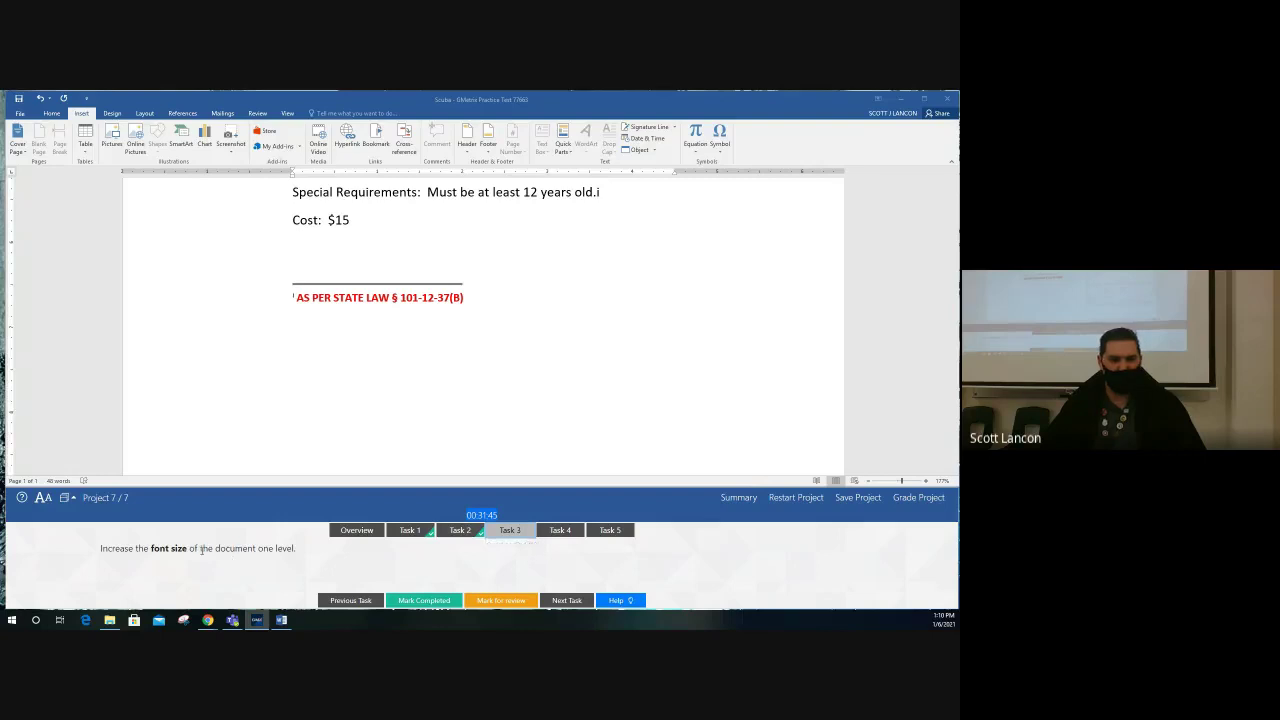
pyautogui.scroll(5, 478, 370)
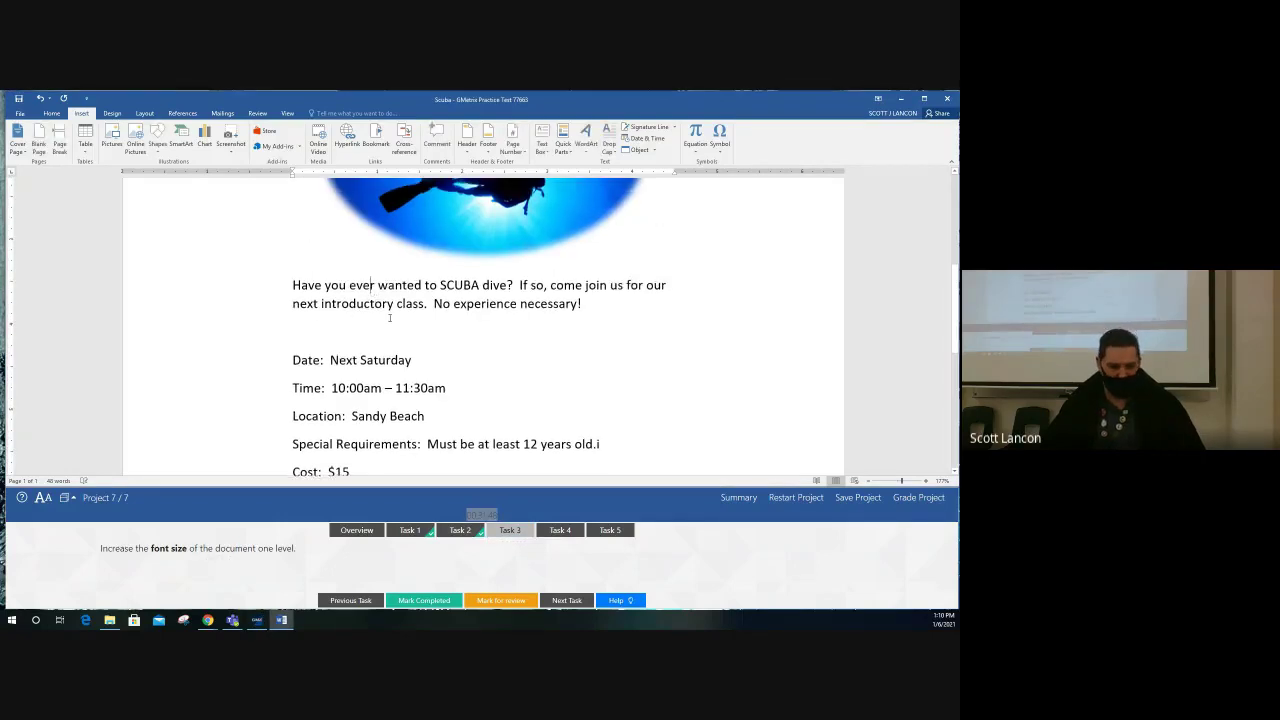
pyautogui.hotkey('ctrl', 'a')
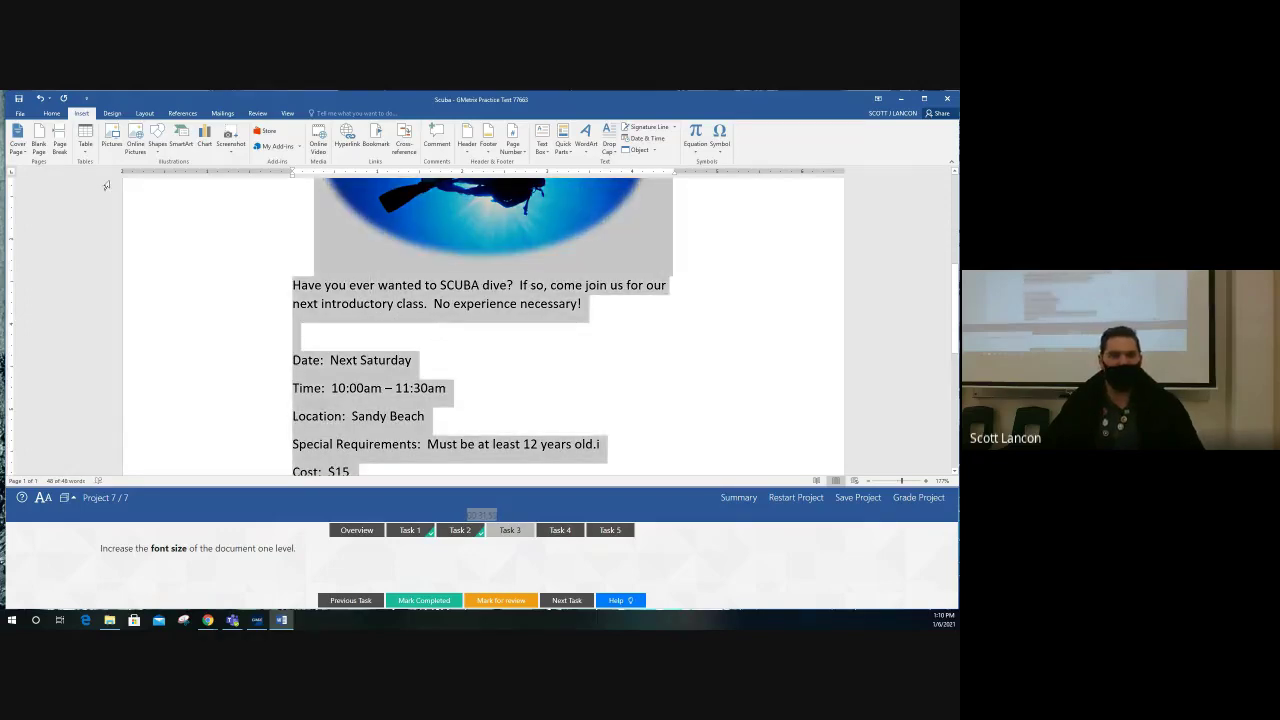
pyautogui.click(52, 114)
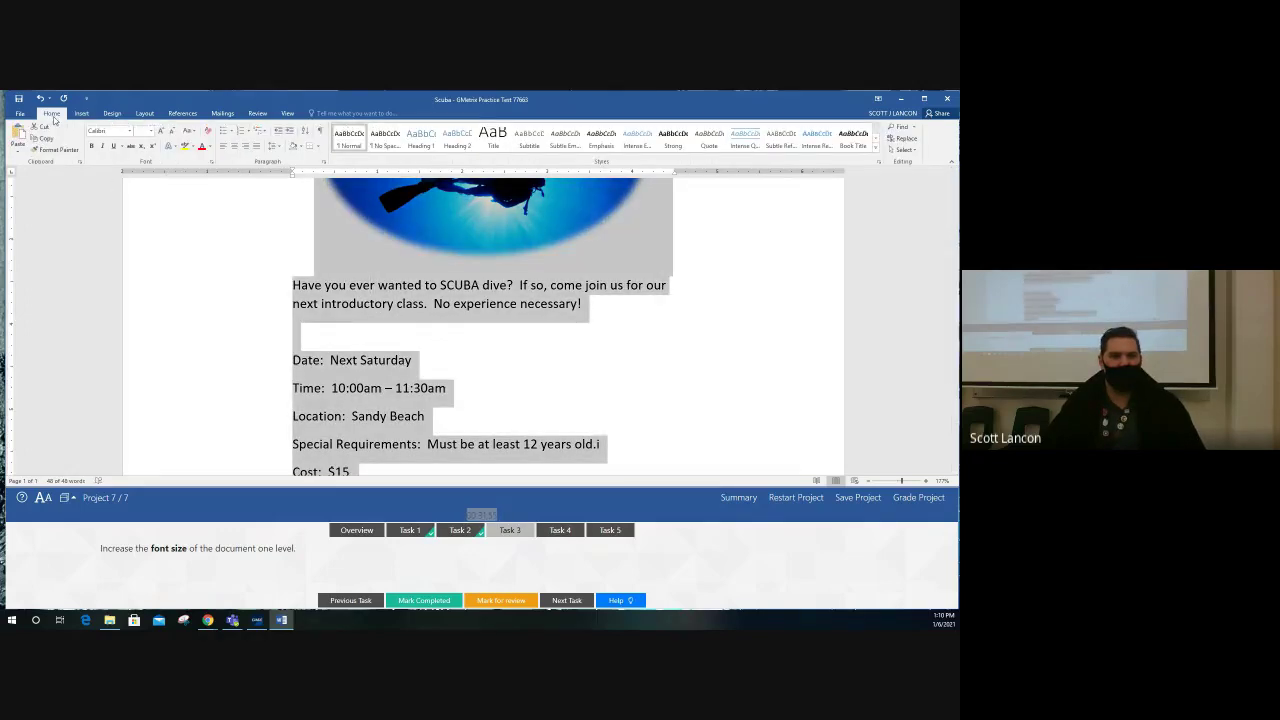
pyautogui.click(160, 132)
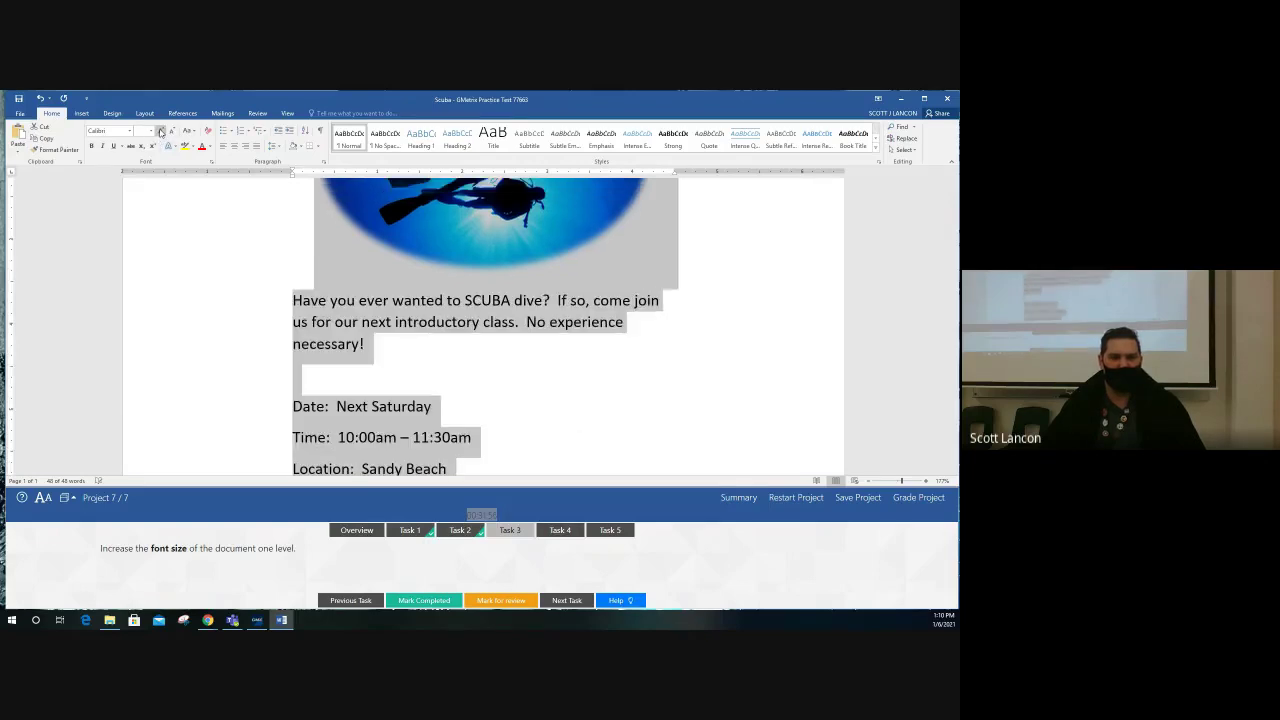
pyautogui.click(440, 572)
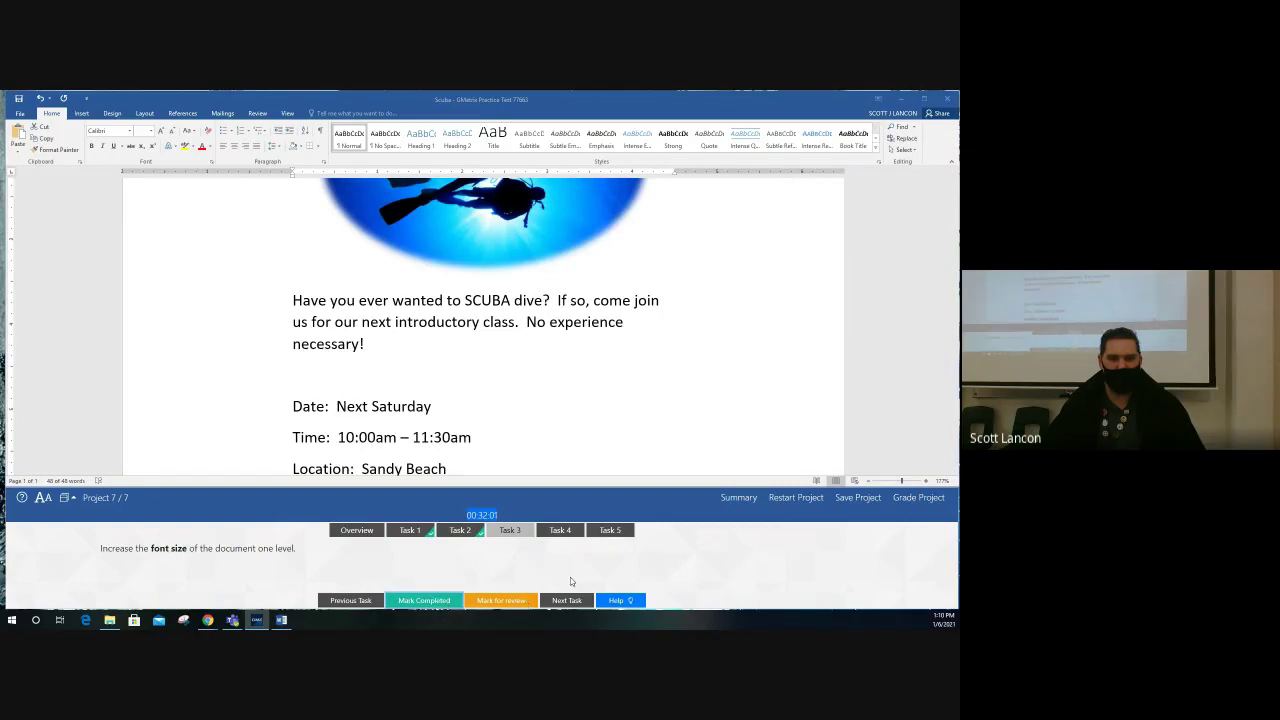
# - Following Task 4, clear all formatting from the endnote about state law § 101-12-37(b) and mark the task as completed
pyautogui.click(559, 531)
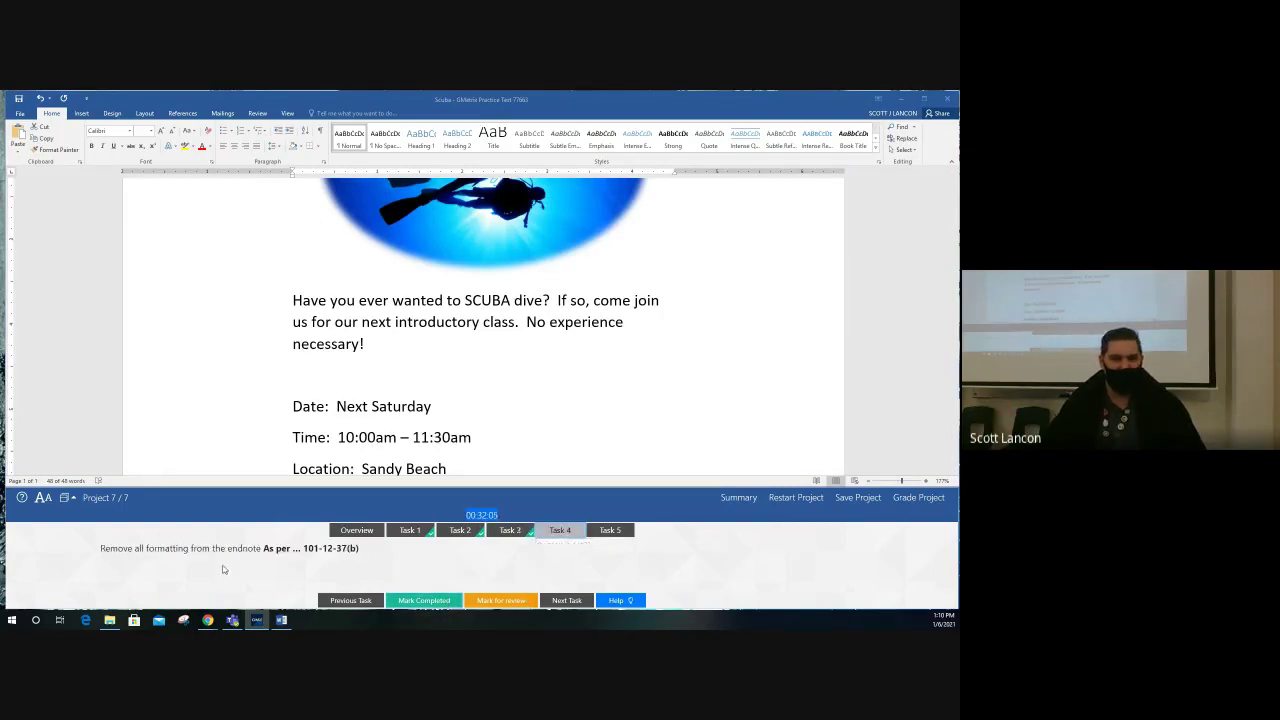
pyautogui.scroll(-1, 335, 428)
pyautogui.scroll(-4, 333, 418)
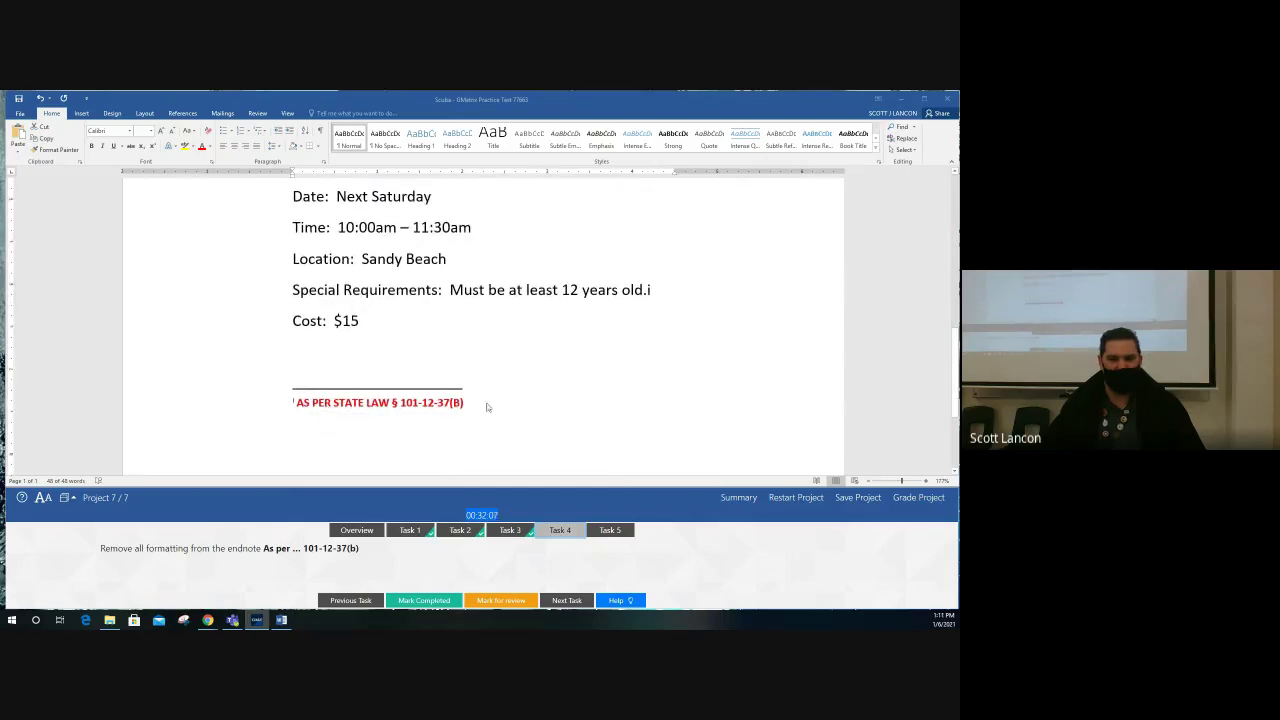
pyautogui.moveTo(464, 403); pyautogui.dragTo(292, 403)
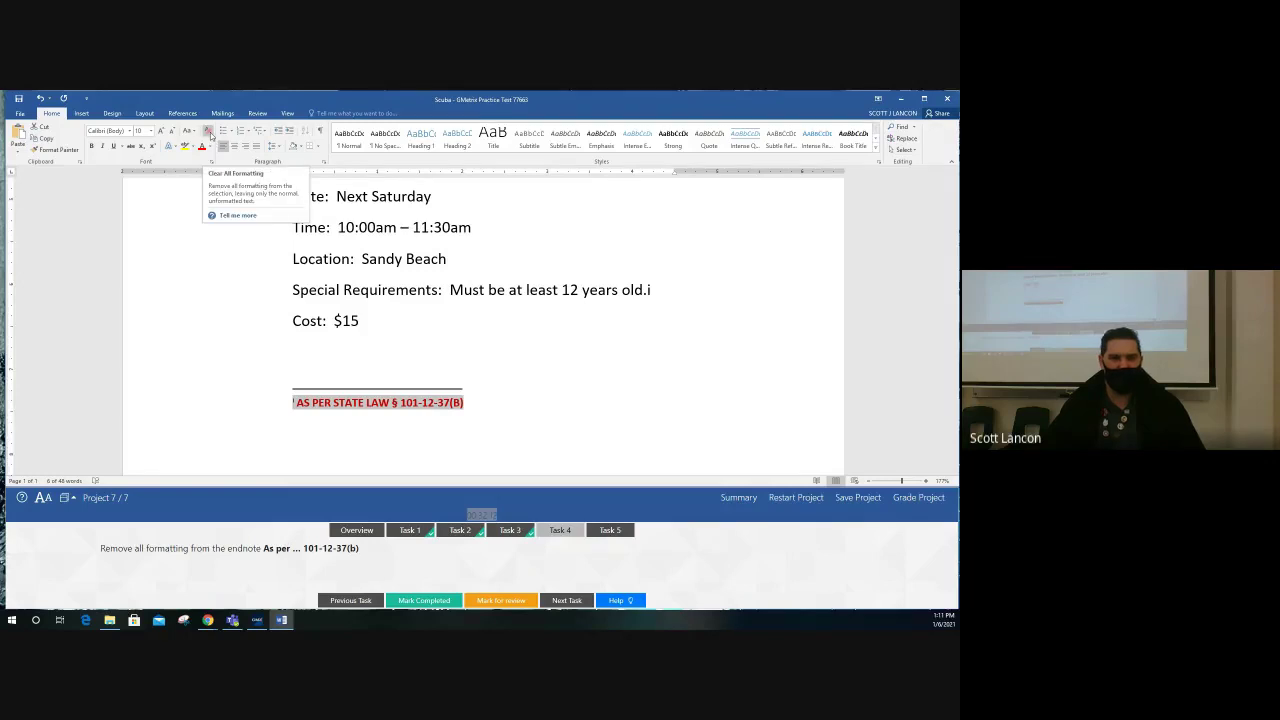
pyautogui.click(208, 131)
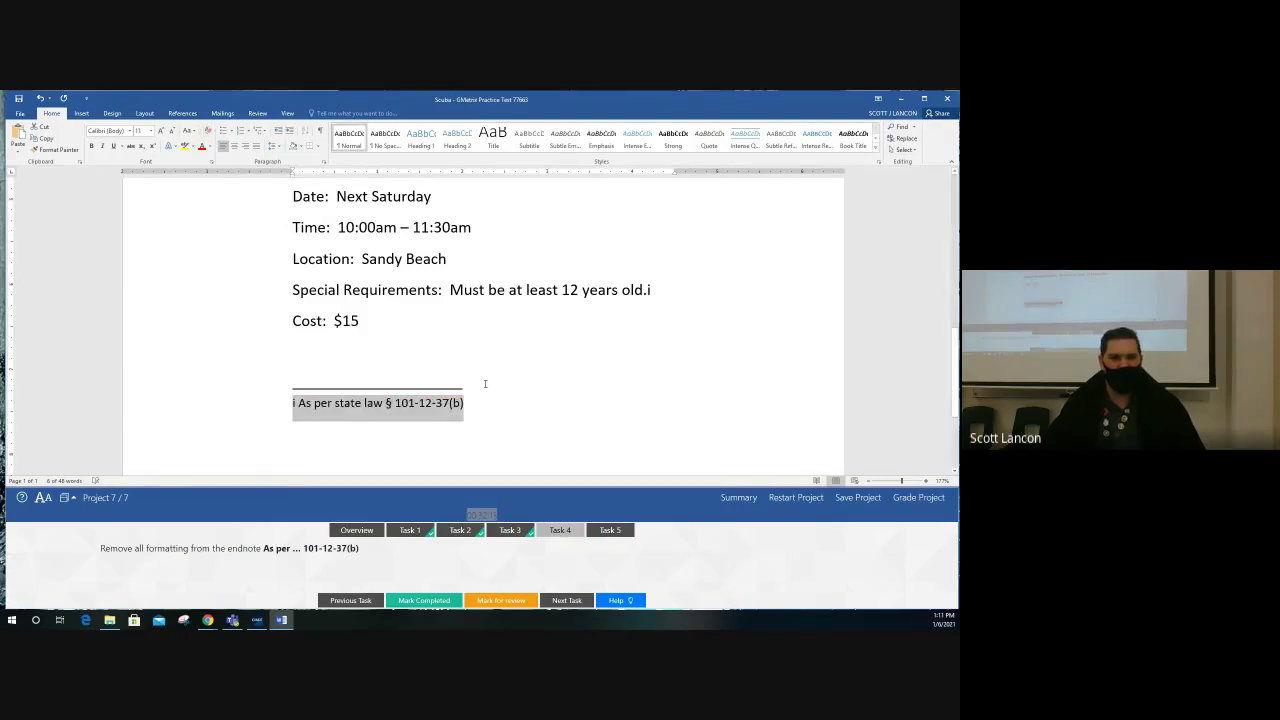
pyautogui.click(425, 602)
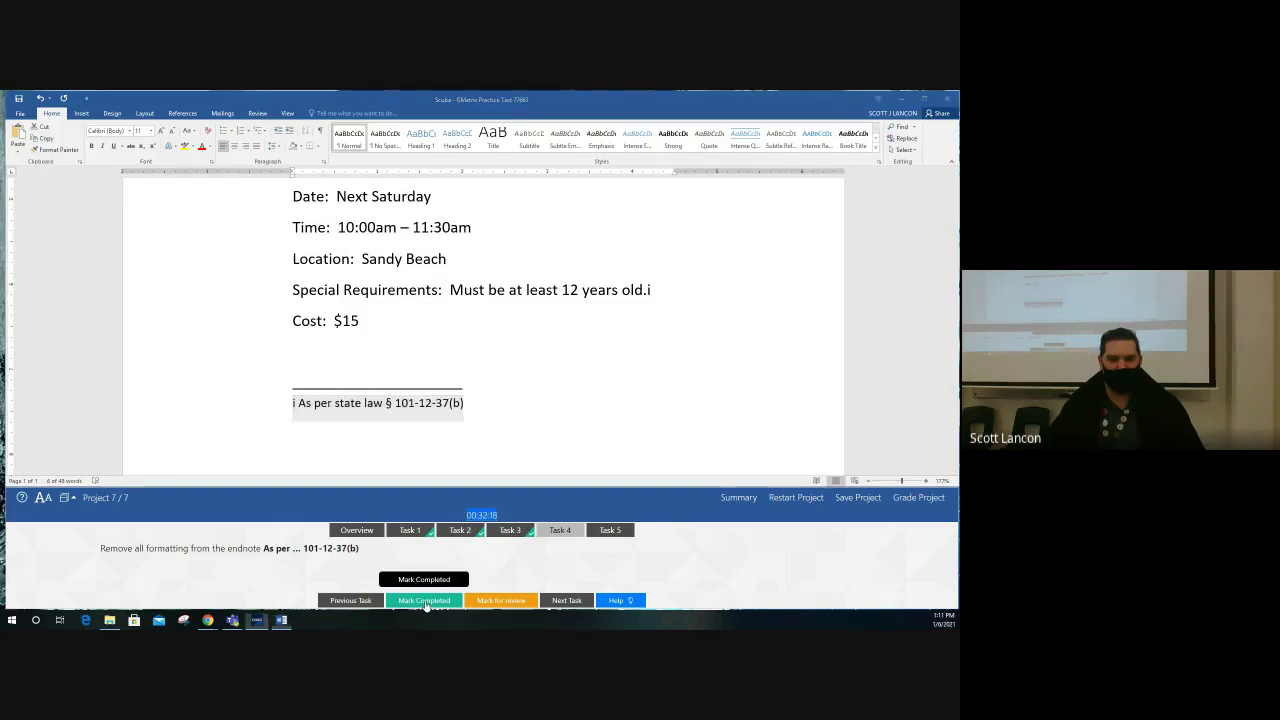
# - Following Task 5, convert the Discover Scuba title to WordArt with the Fill - Blue, Accent 1, Shadow style
pyautogui.click(610, 531)
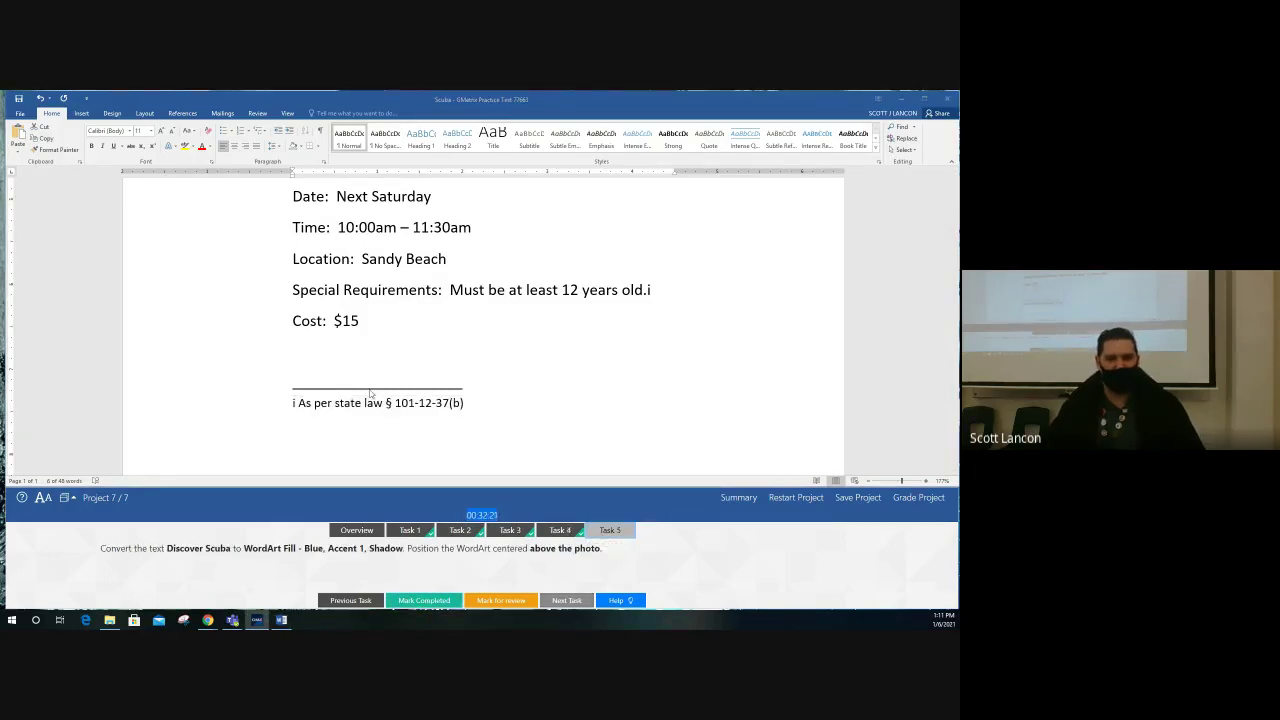
pyautogui.scroll(15, 370, 393)
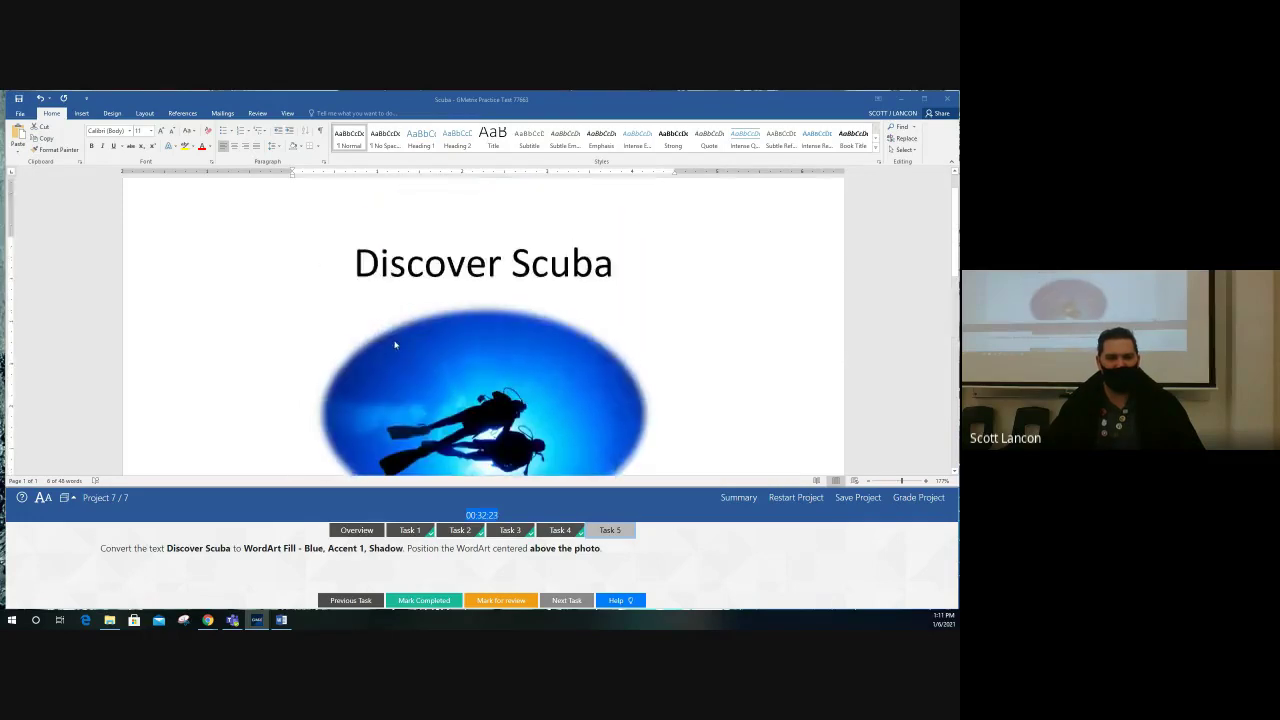
pyautogui.tripleClick(367, 262)
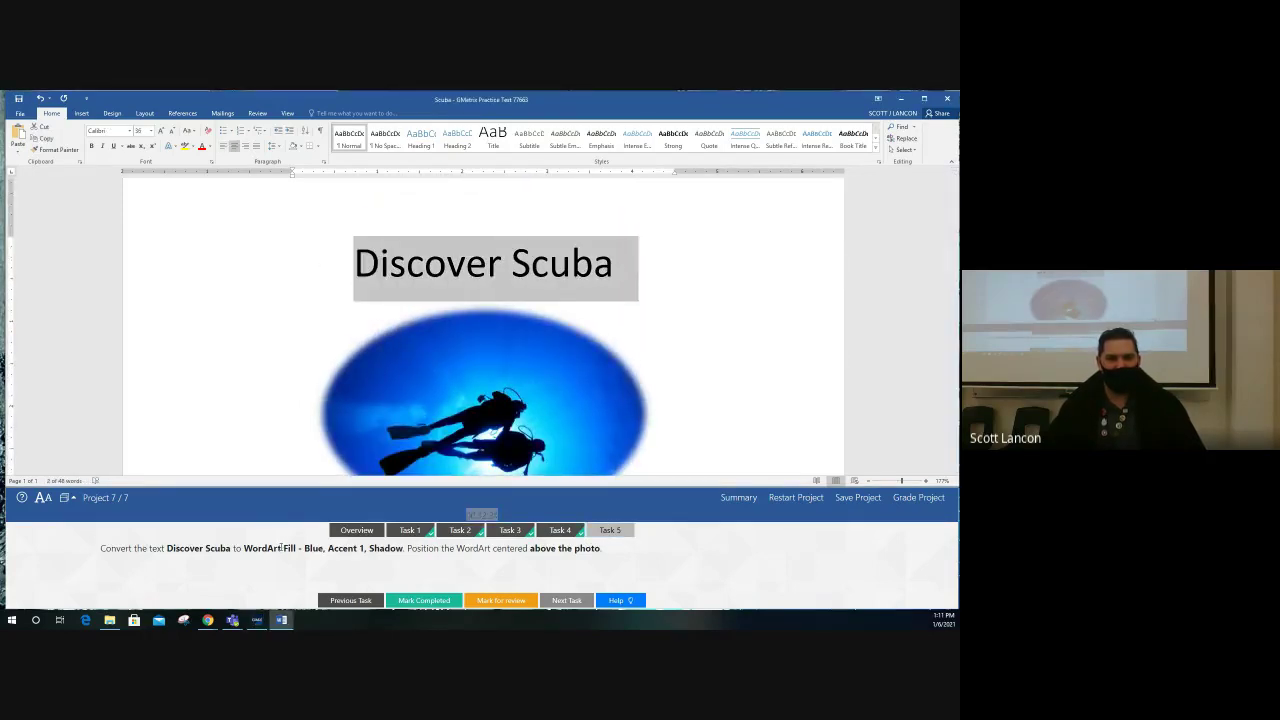
pyautogui.click(81, 113)
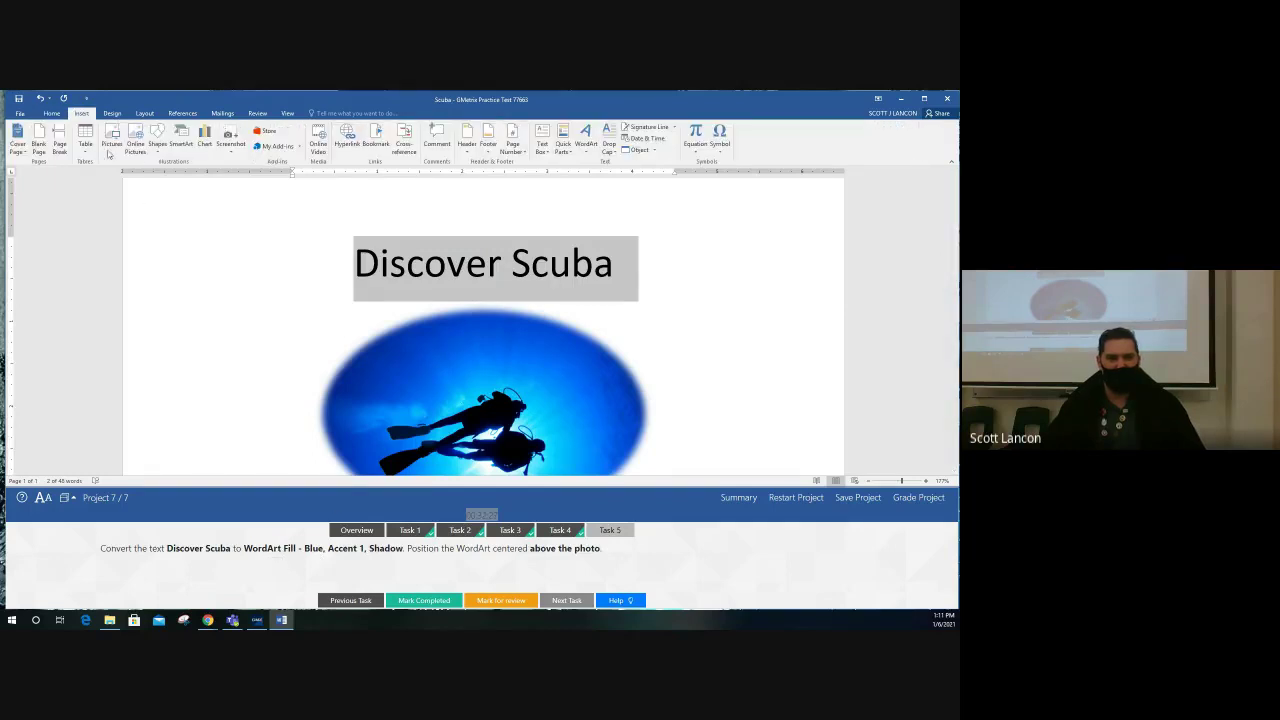
pyautogui.click(587, 145)
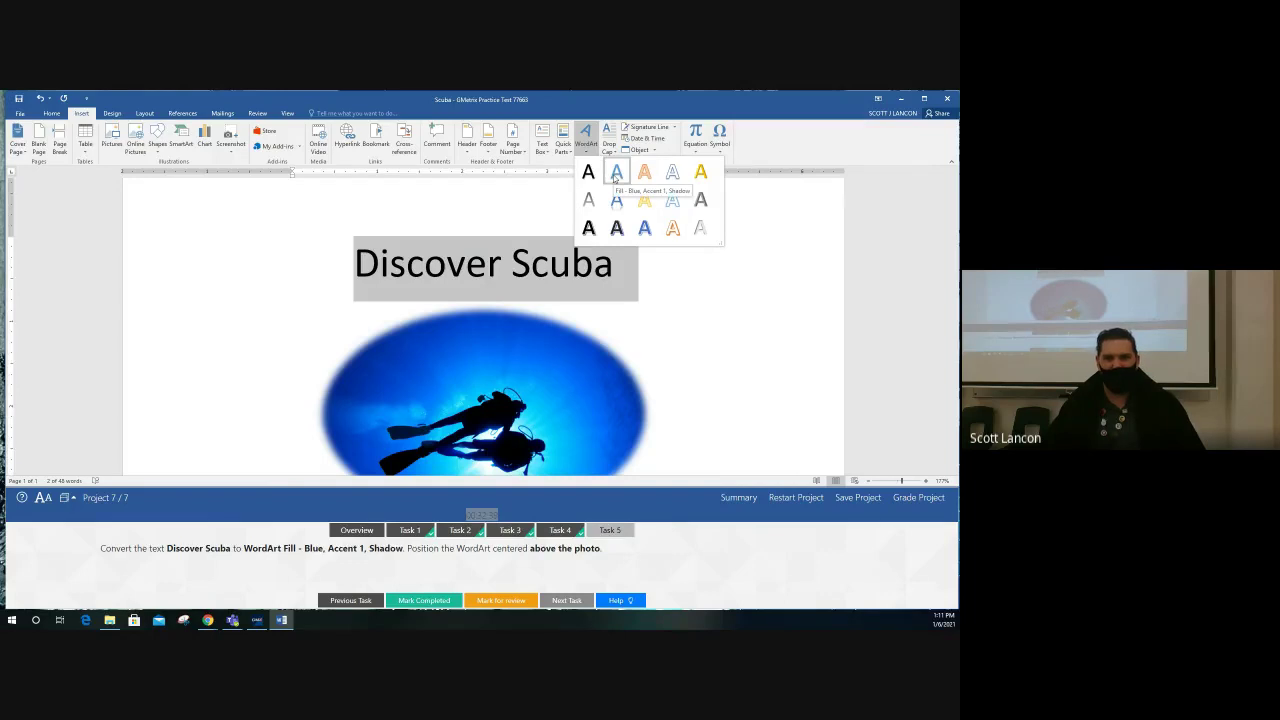
pyautogui.click(617, 173)
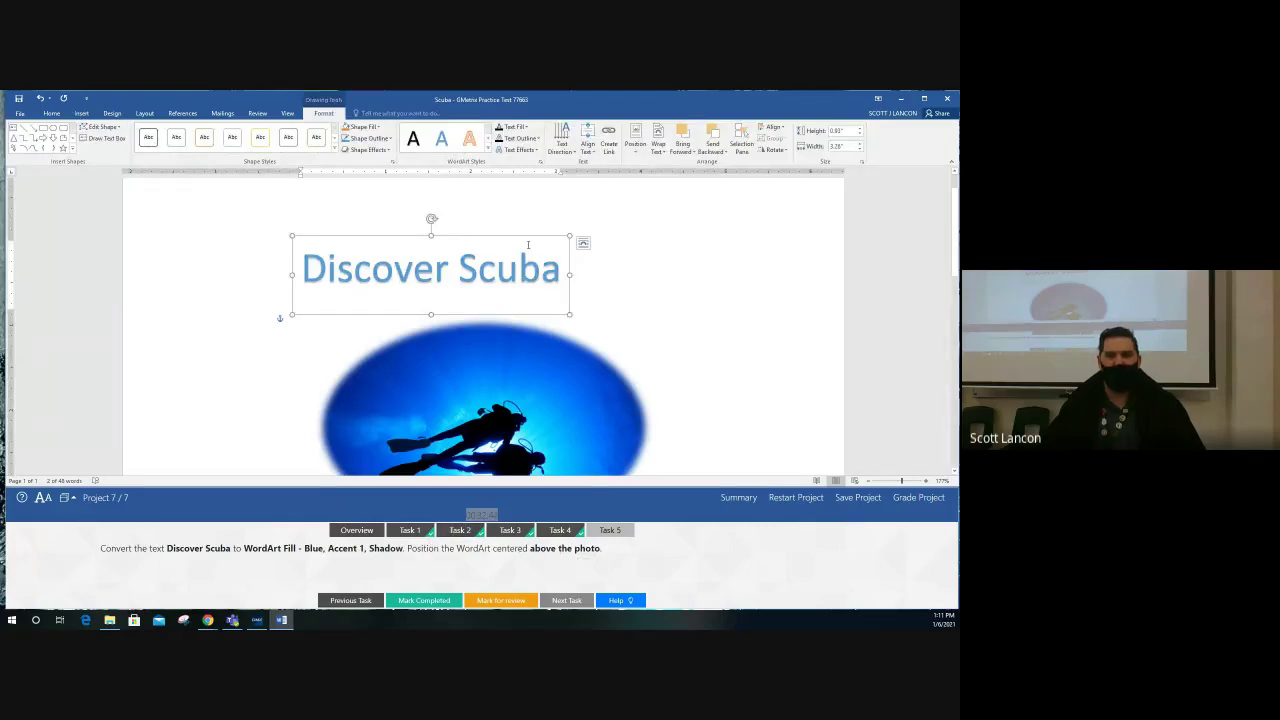
# - Open the alignment options for the Discover Scuba WordArt
pyautogui.click(776, 127)
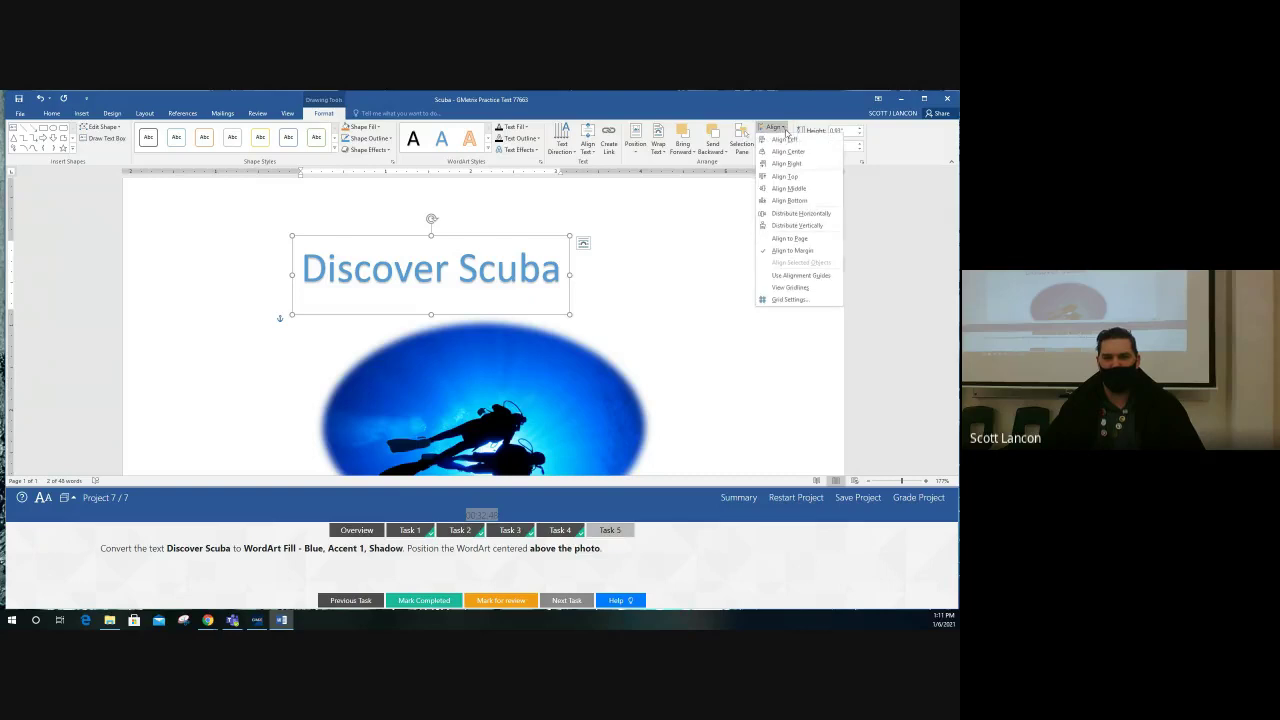